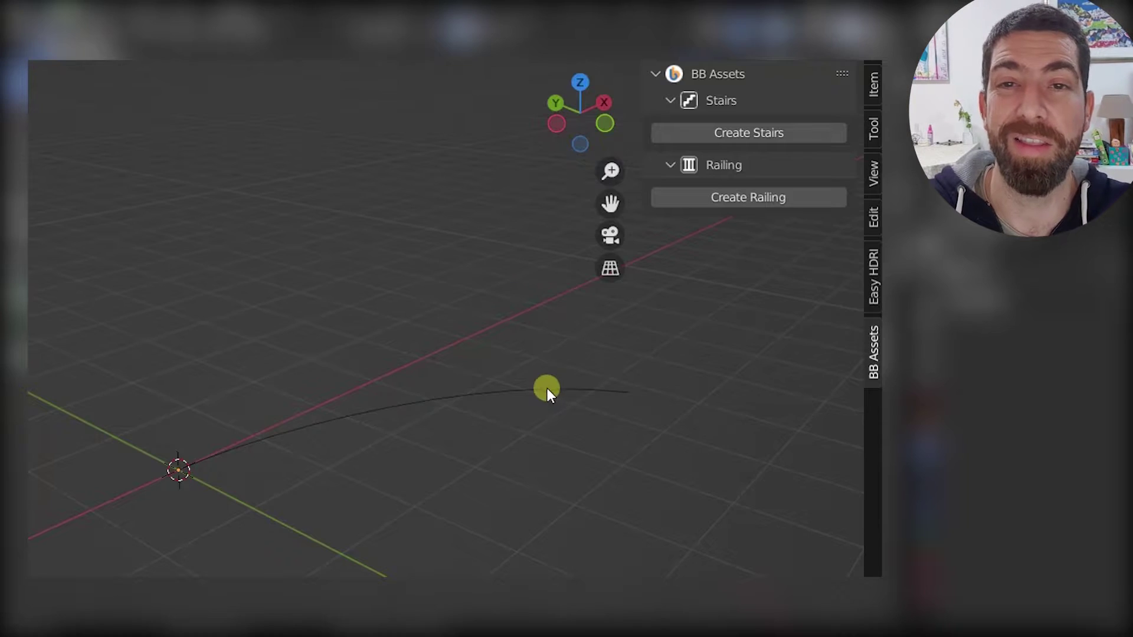
Create stairs from the curve and set the stairs height to 2.3 m and width to 2.1 m
left_click(547, 388)
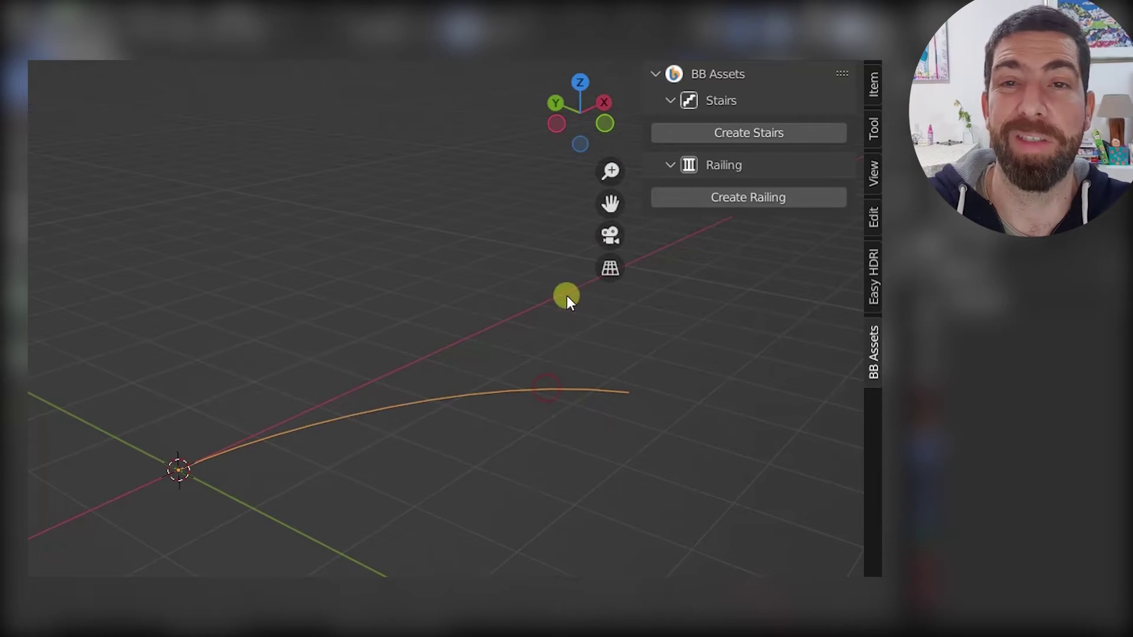
left_click(740, 129)
left_click(670, 128)
left_click_drag(802, 159, 800, 219)
Place the railing on both sides of the stairs in the railing's global settings
left_click(670, 430)
left_click(671, 493)
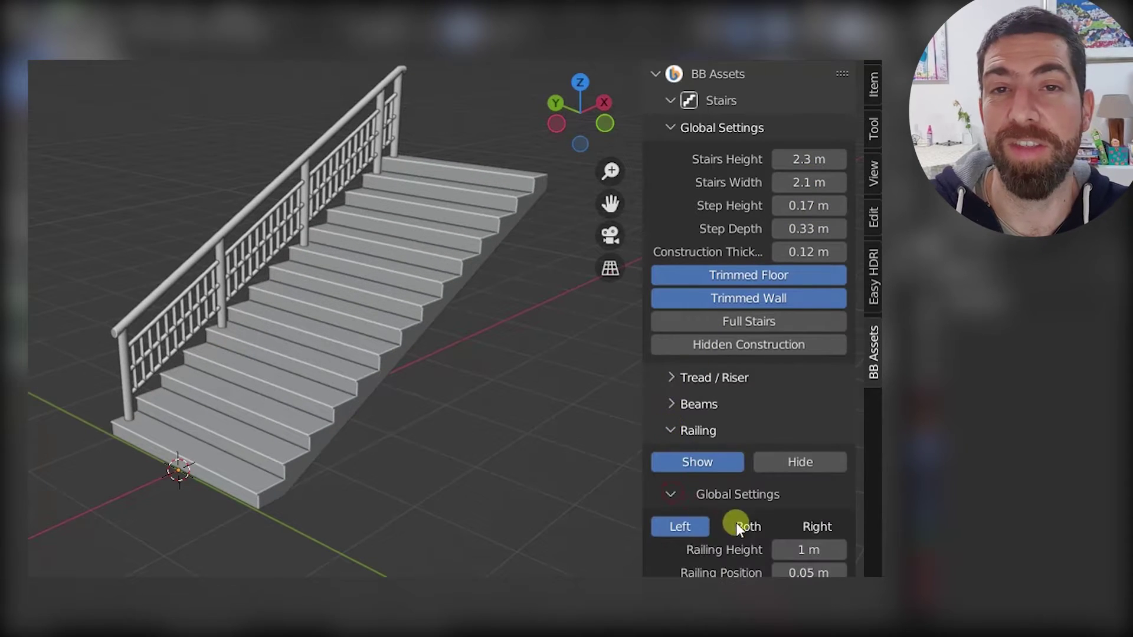
left_click(750, 526)
left_click(670, 493)
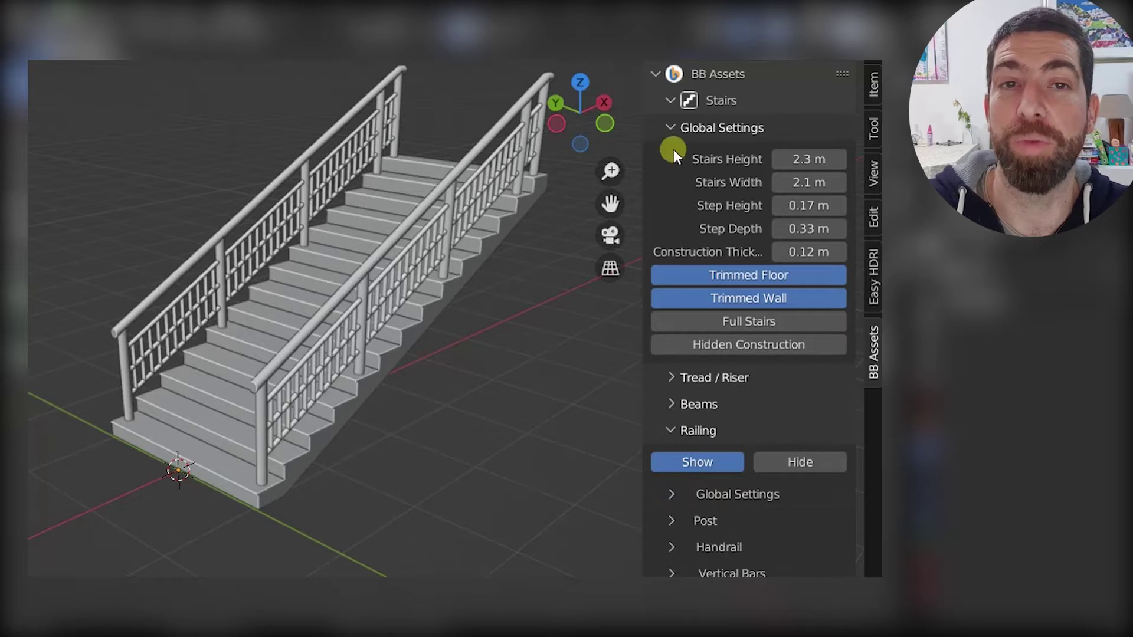
Enable Deform along Curve for the stairs
left_click(670, 128)
left_click(669, 205)
left_click(702, 264)
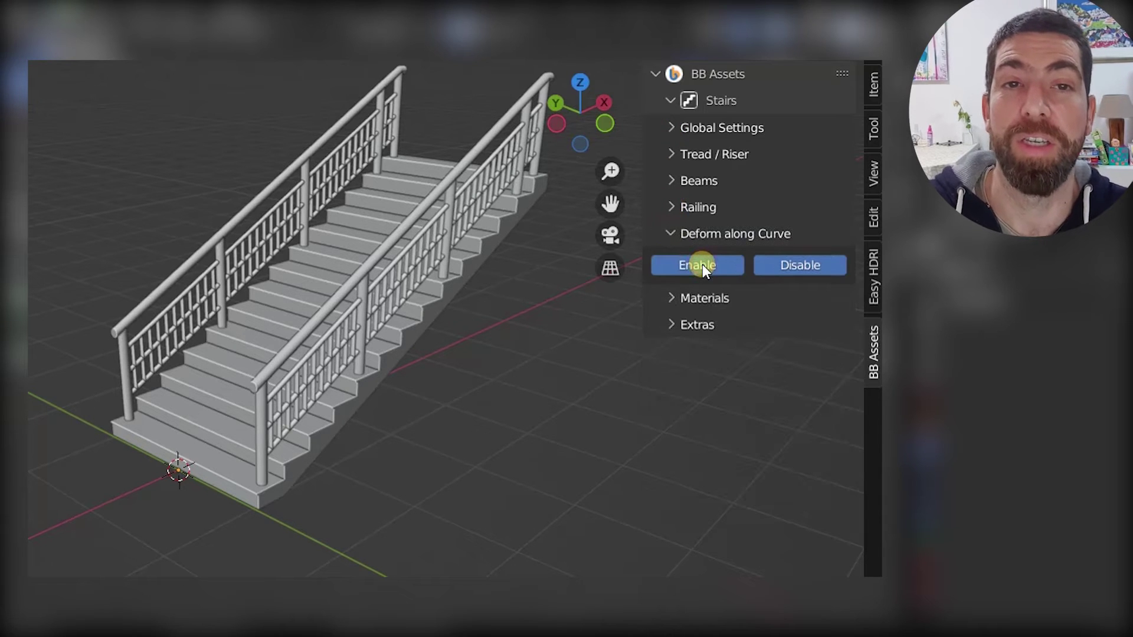
Select the curved stairs, enter edit mode and start moving the path curve's point
left_click(595, 389)
middle_click_drag(596, 390, 508, 389, "shift")
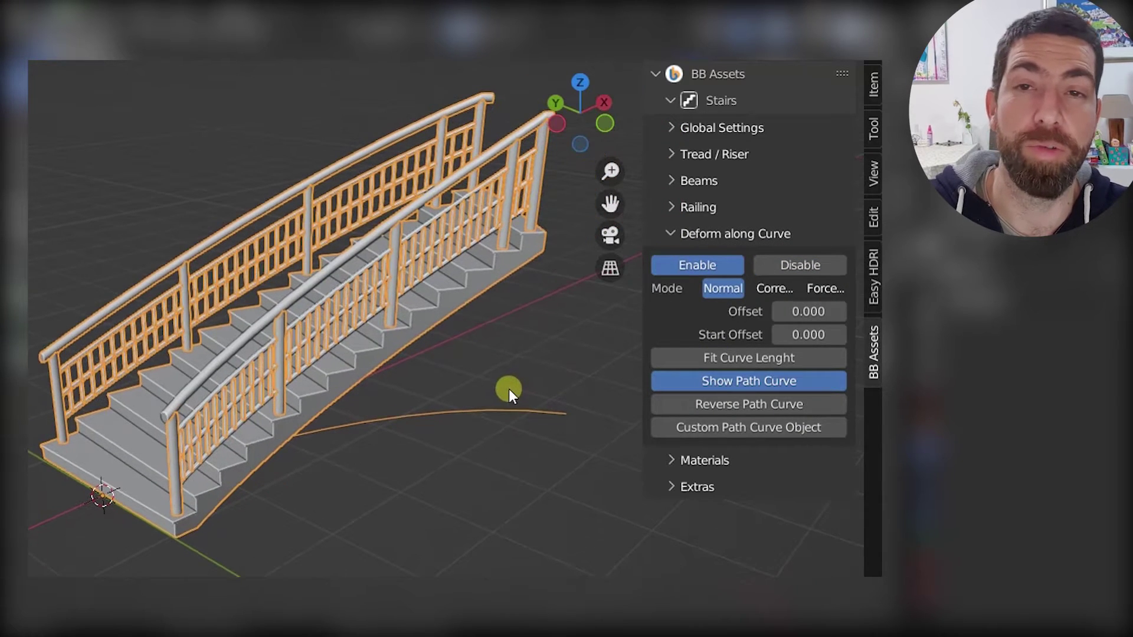
key("Tab")
key("g")
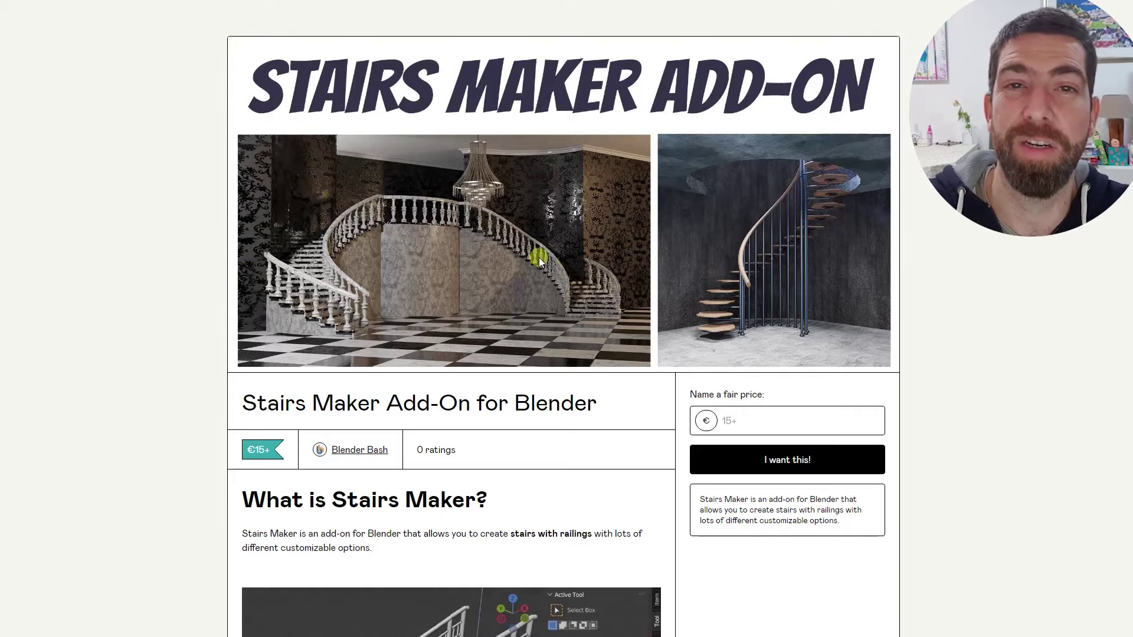
Open the free user manual linked on the Stairs Maker product page
scroll(539, 258, "down", 4)
scroll(539, 257, "down", 8)
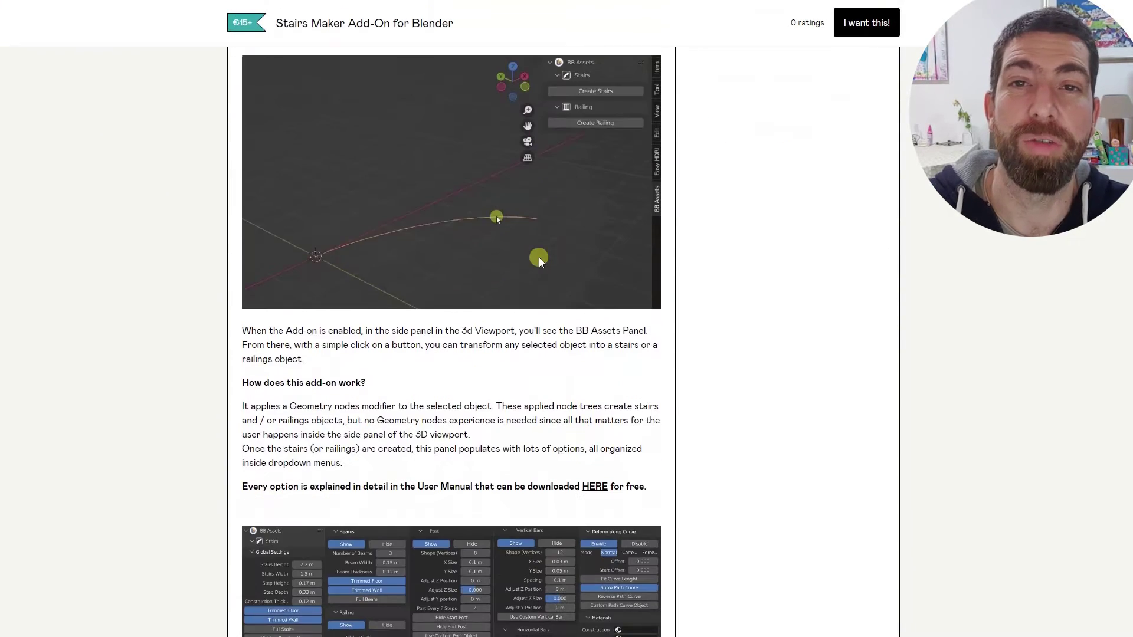
left_click_drag(240, 310, 649, 308)
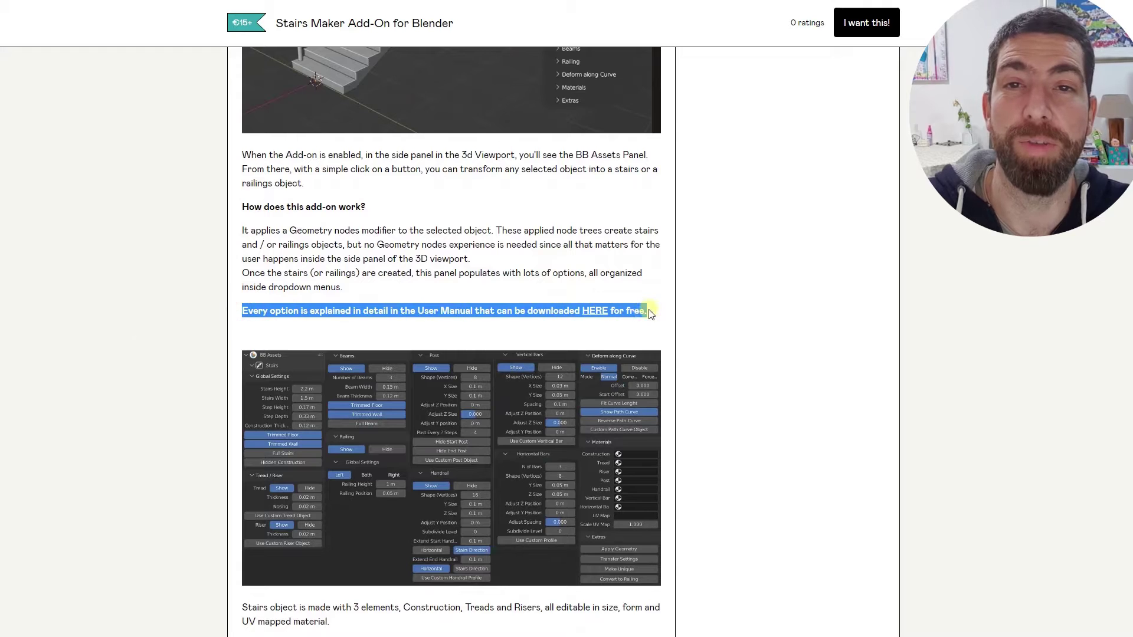
left_click(595, 311)
left_click(134, 21)
left_click(145, 43)
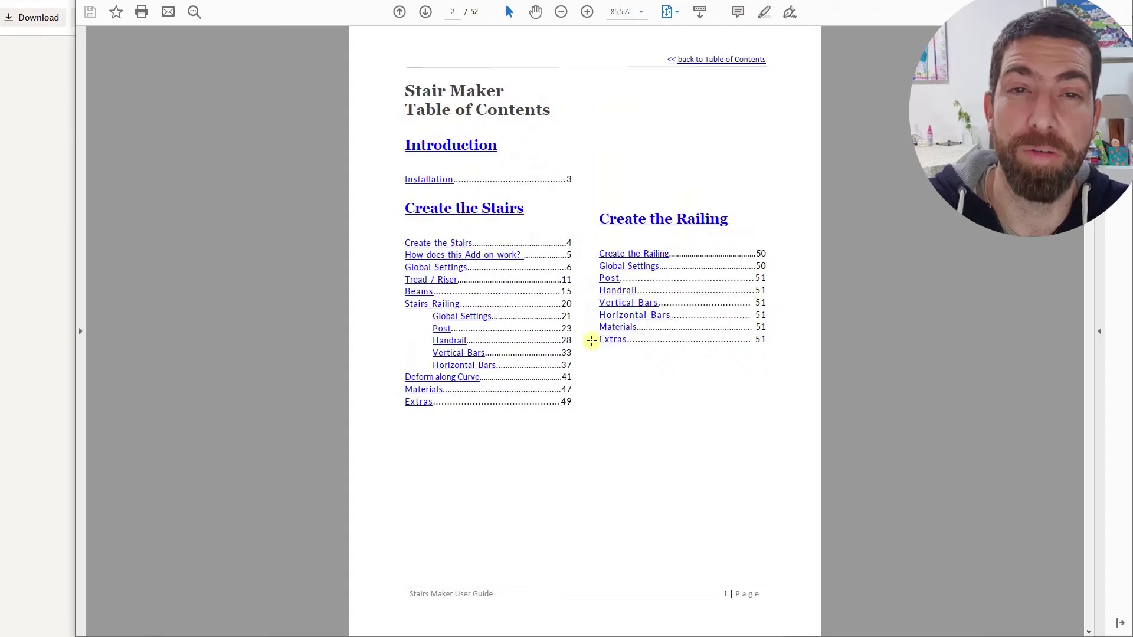
Look through the Stairs Maker user guide's chapters on beams, stairs railing and handrail
left_click(444, 282)
scroll(575, 346, "down", 15)
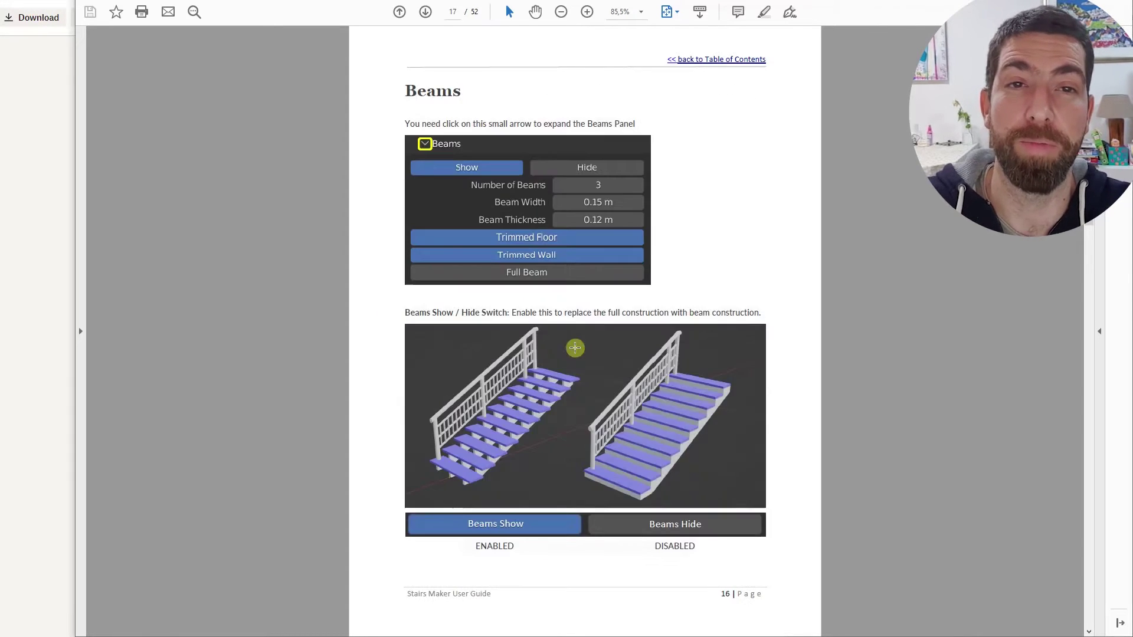
scroll(575, 348, "down", 20)
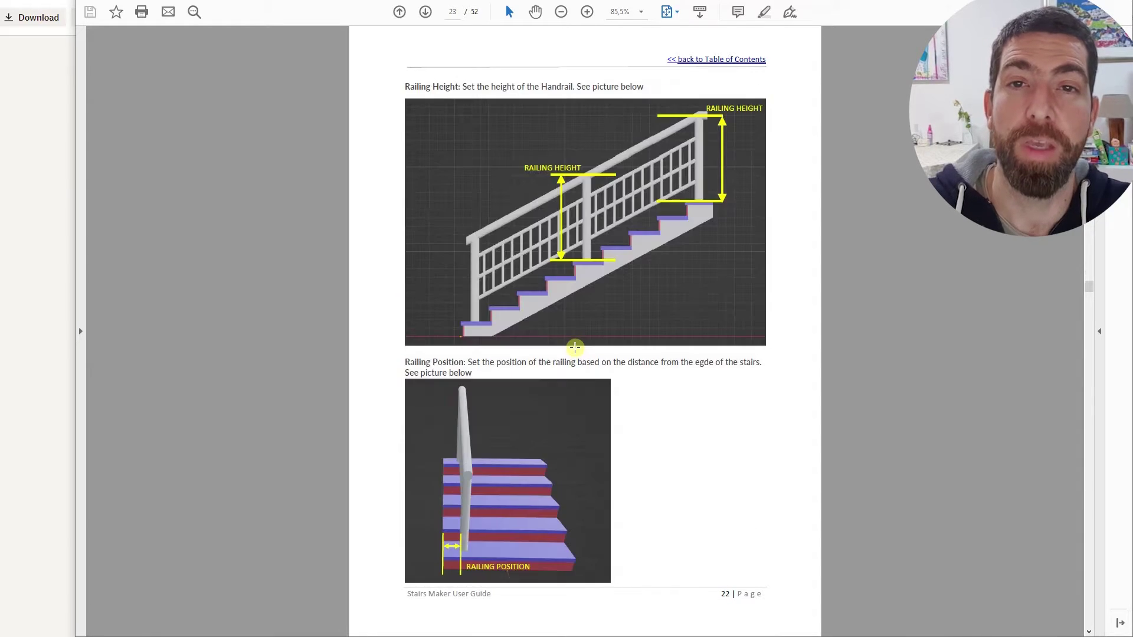
scroll(574, 350, "down", 20)
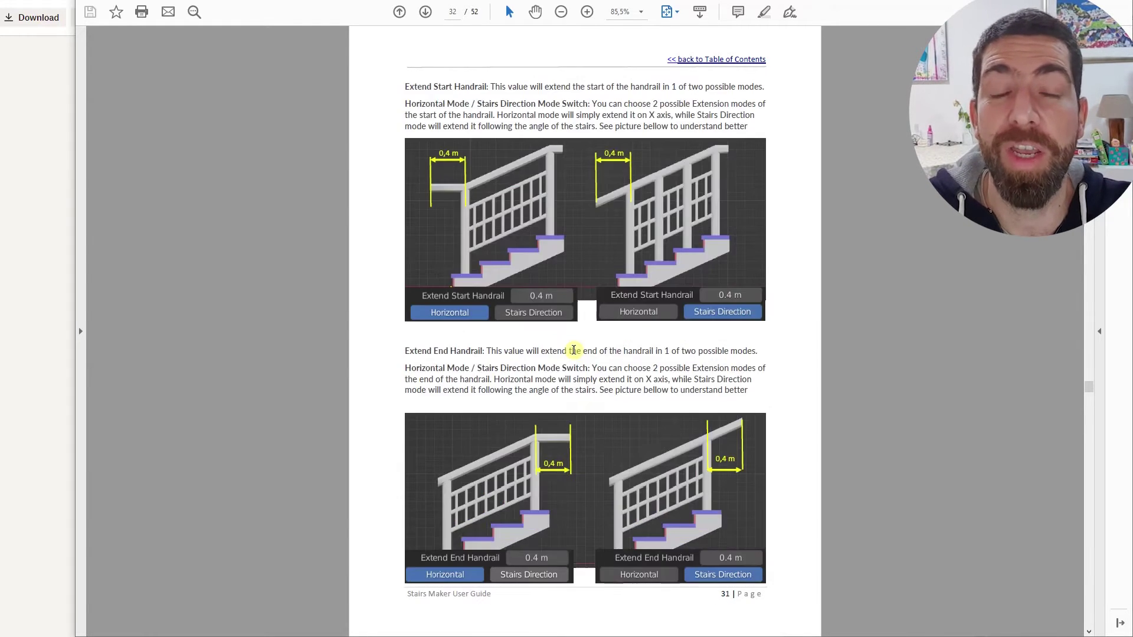
scroll(573, 350, "down", 10)
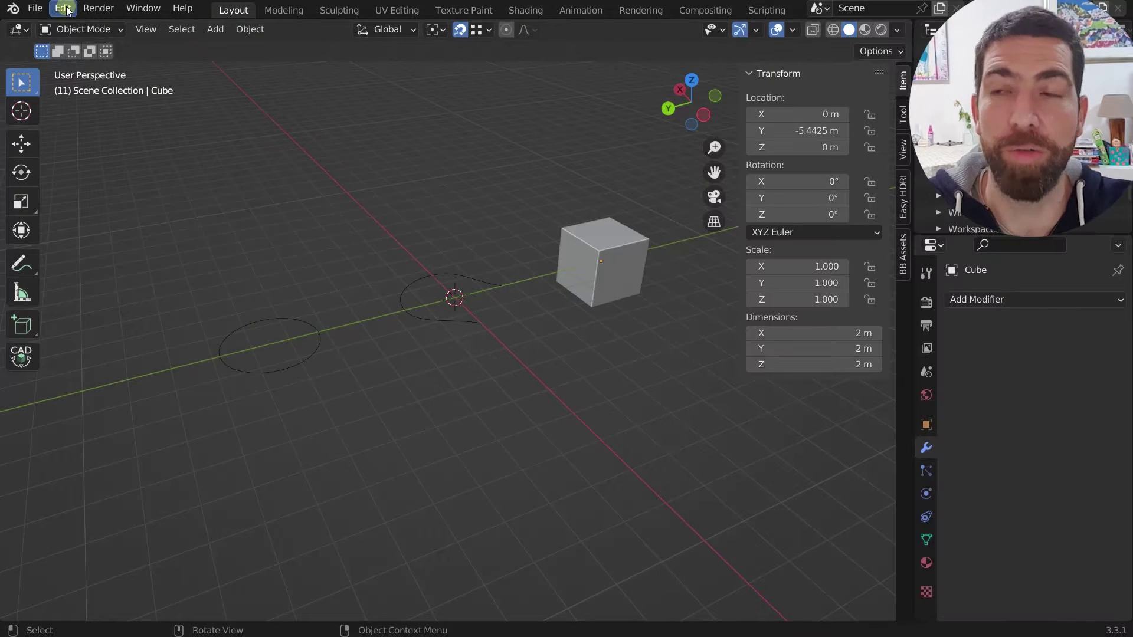
Switch to Blender, turn the Stair Maker add-on off and on again in the add-on preferences, and close them
left_click(65, 9)
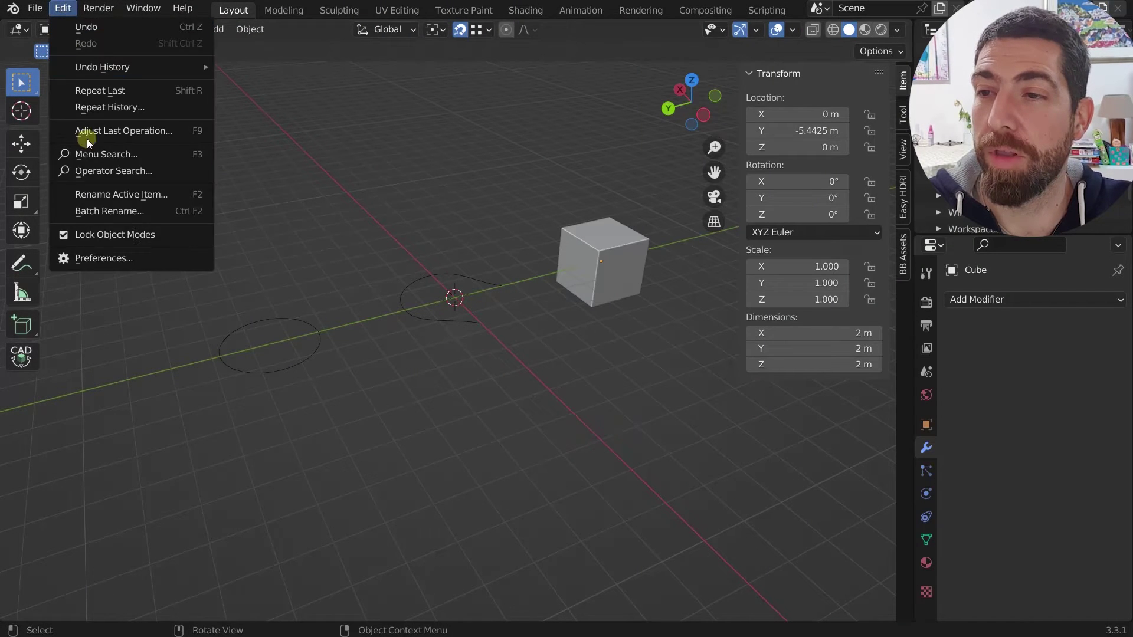
left_click(109, 256)
left_click_drag(215, 54, 229, 53)
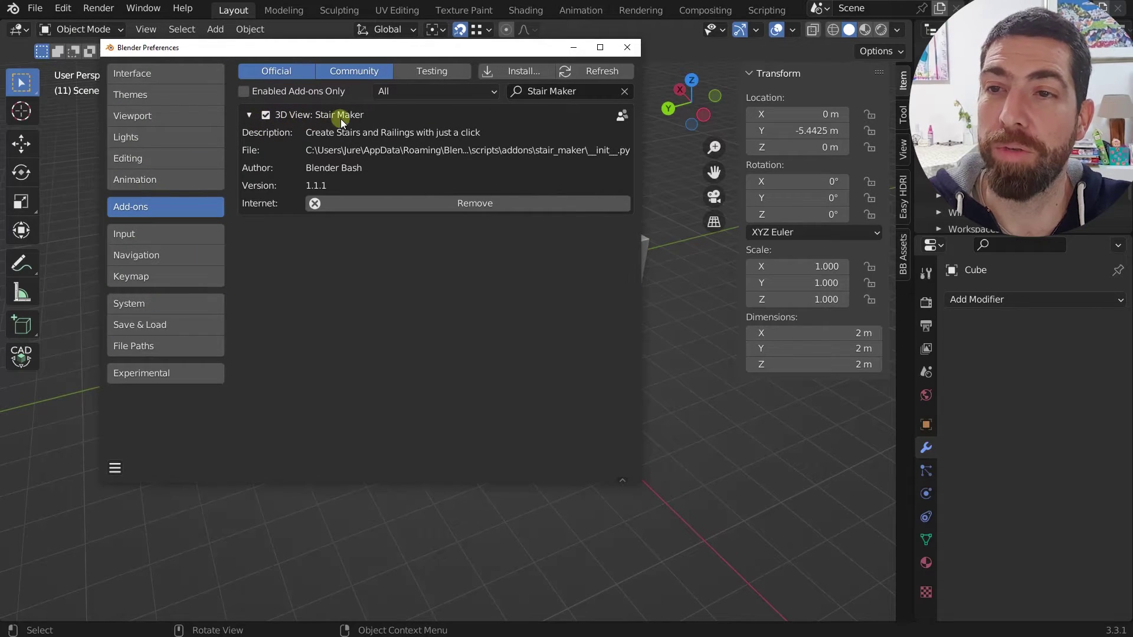
left_click(267, 115)
left_click(267, 116)
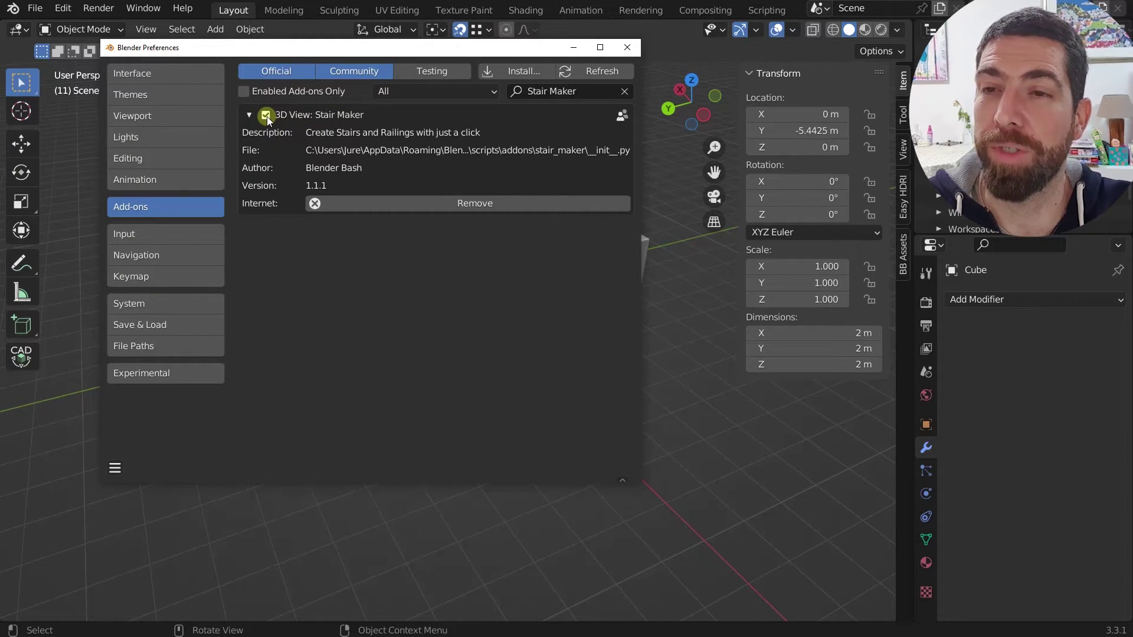
left_click(627, 47)
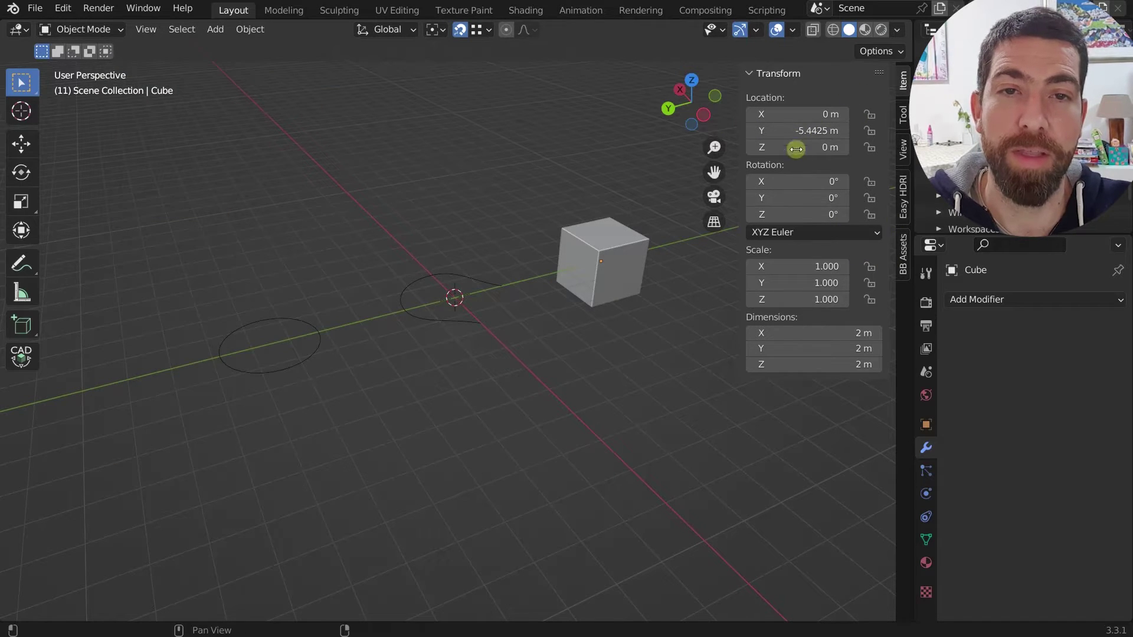
Show the BB Assets panel and select the cube, the Bezier curve and the mesh circle in turn
left_click(904, 257)
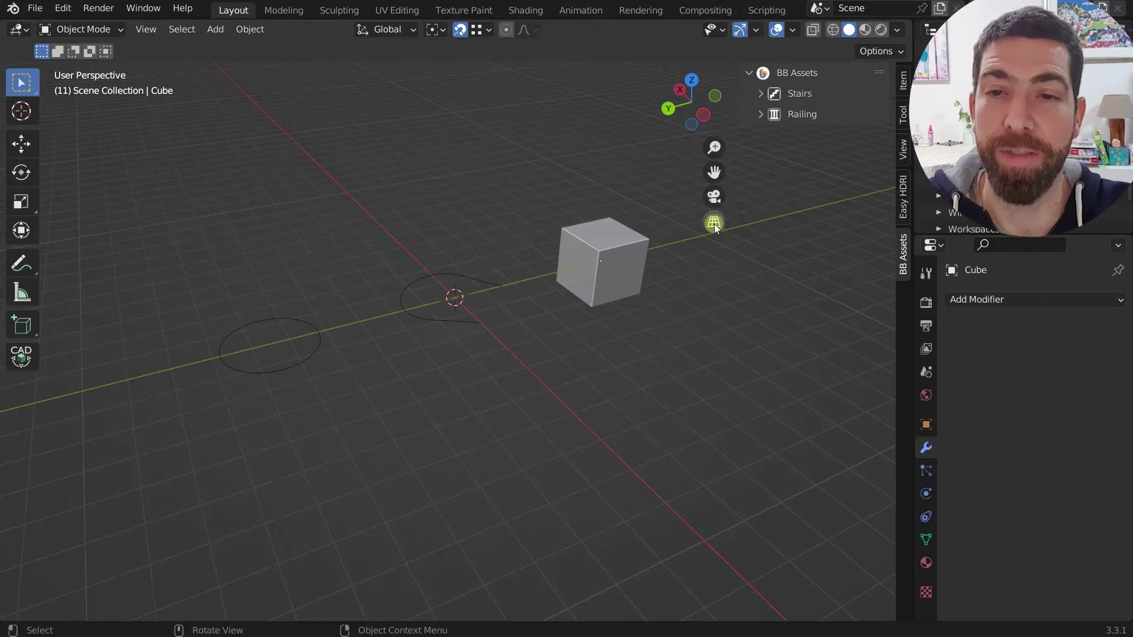
left_click(633, 261)
left_click(483, 281)
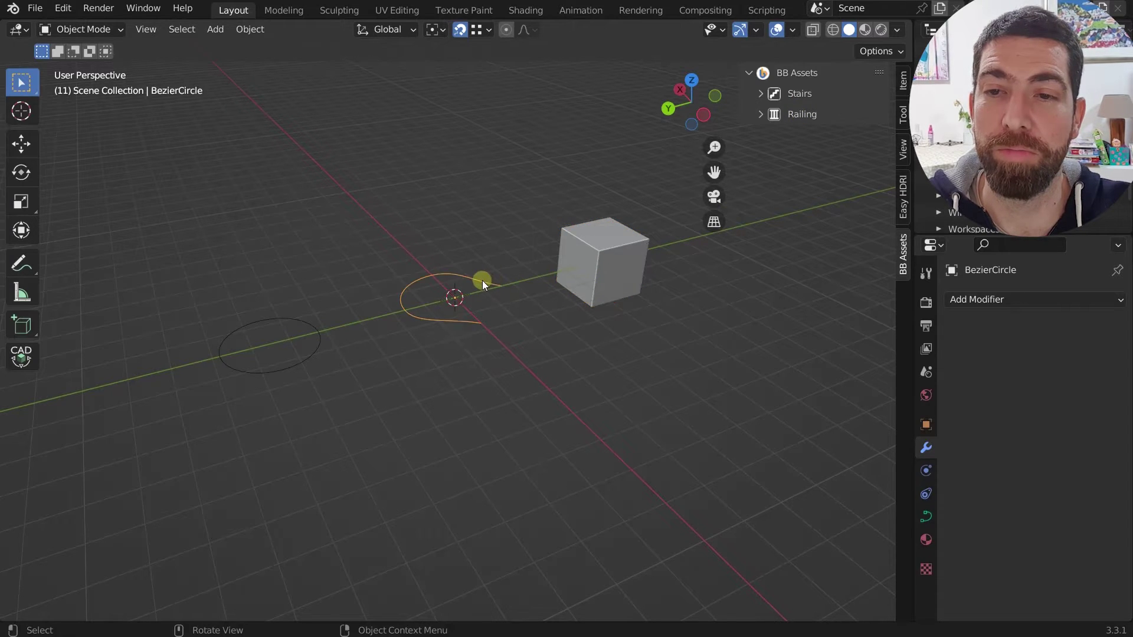
middle_click_drag(482, 281, 346, 363)
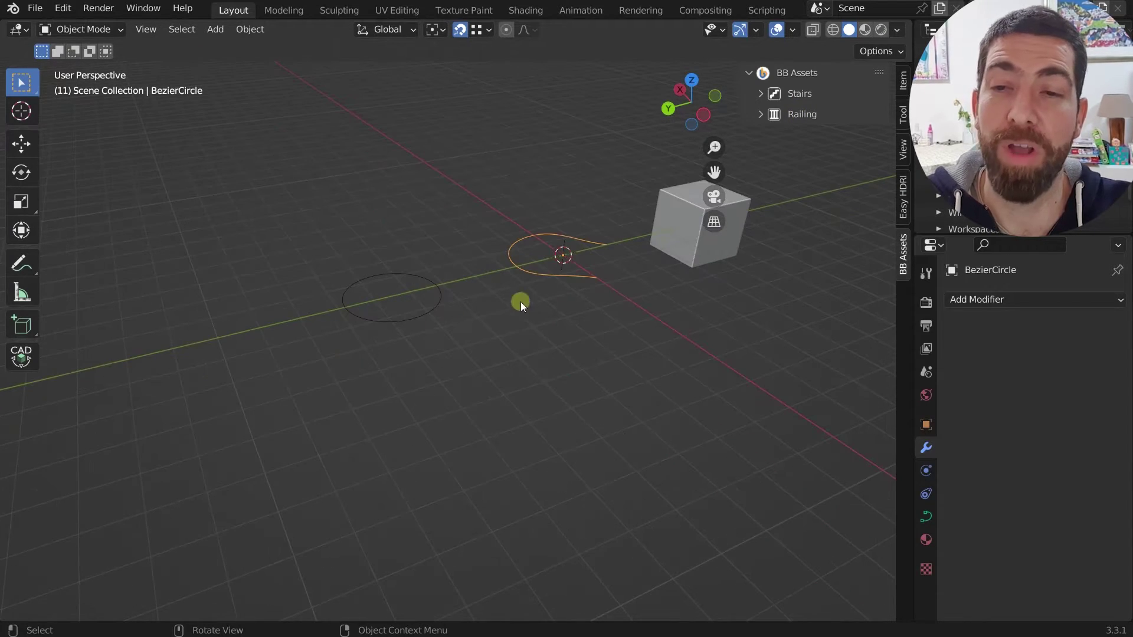
left_click(443, 294)
left_click(678, 241)
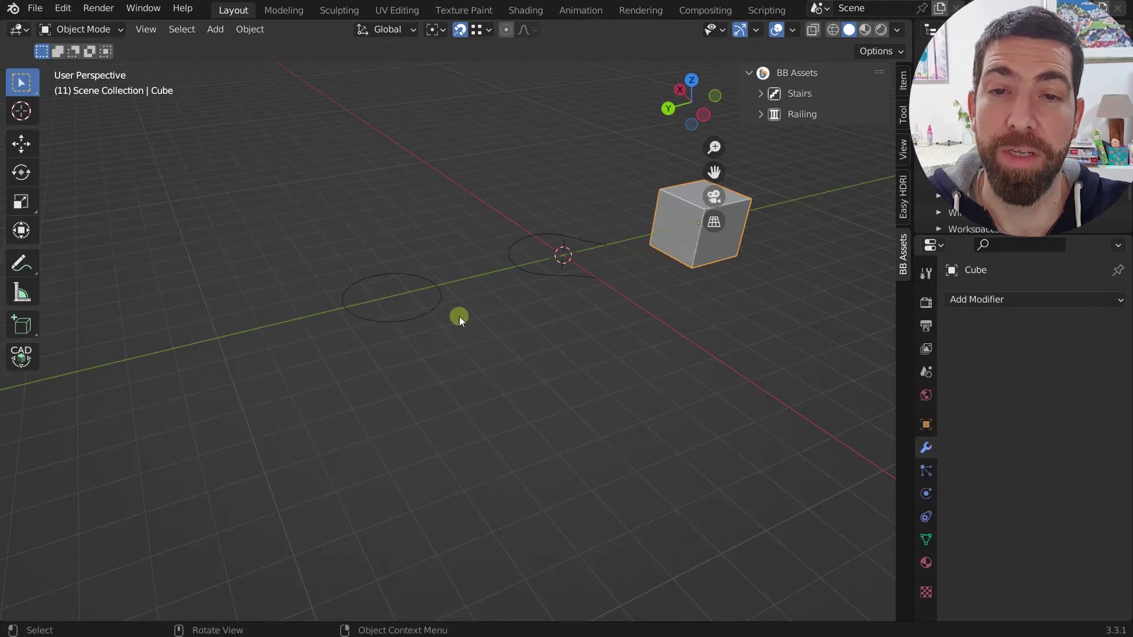
Turn the cube into a stairs object with the Create Stairs command
middle_click_drag(460, 316, 645, 243)
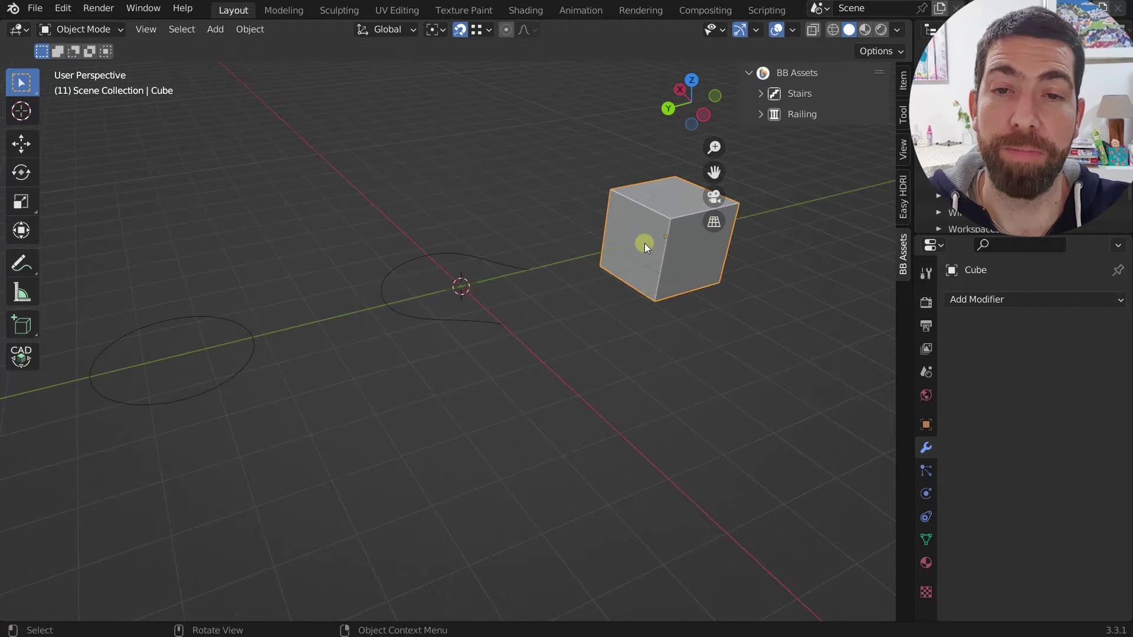
left_click(754, 94)
left_click(819, 119)
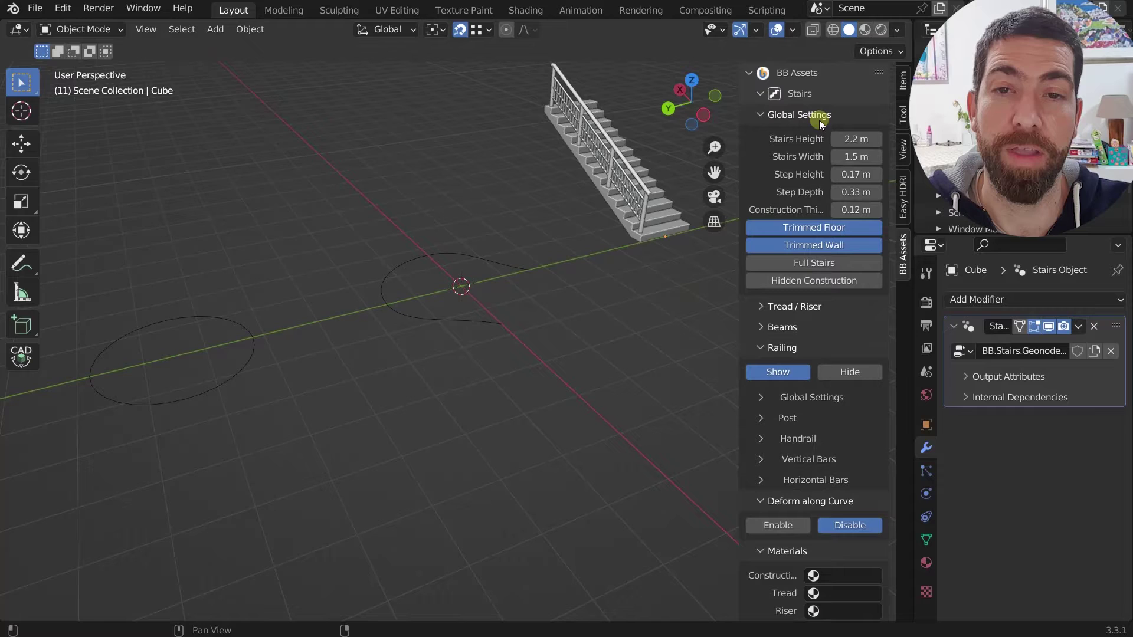
mouse_move(646, 222)
middle_mouse_down()
mouse_move(617, 265)
mouse_move(645, 235)
middle_mouse_up()
left_click(640, 220)
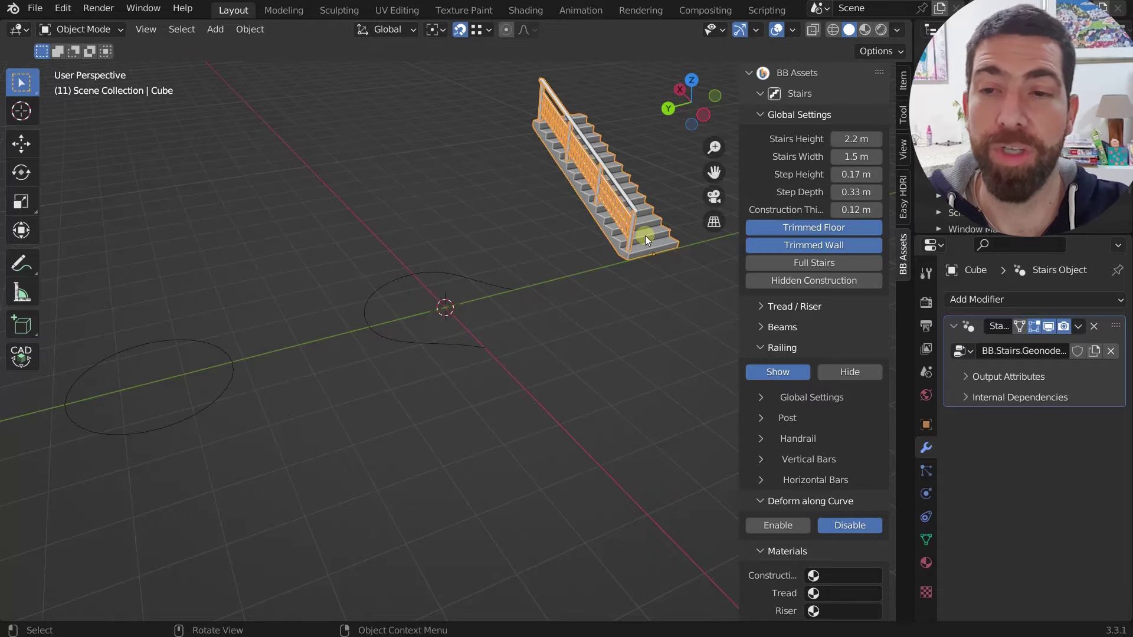
middle_click_drag(646, 235, 645, 236)
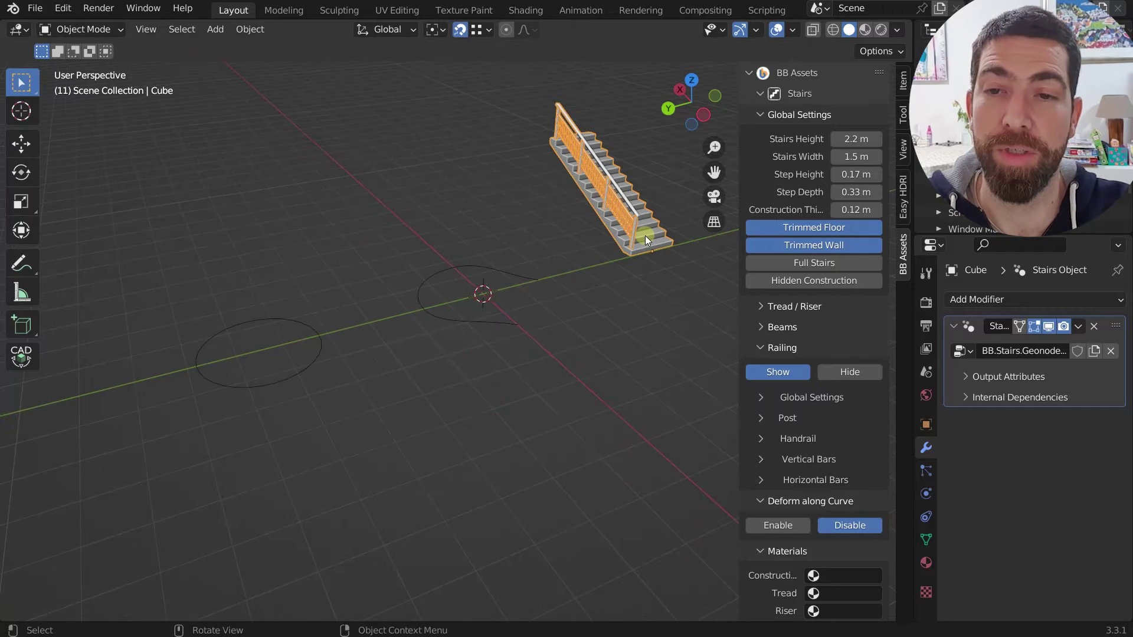
Examine the mesh circle's vertices in edit mode by selecting those along the side nearest the origin, and return to object mode
left_click(494, 322)
left_click(319, 340)
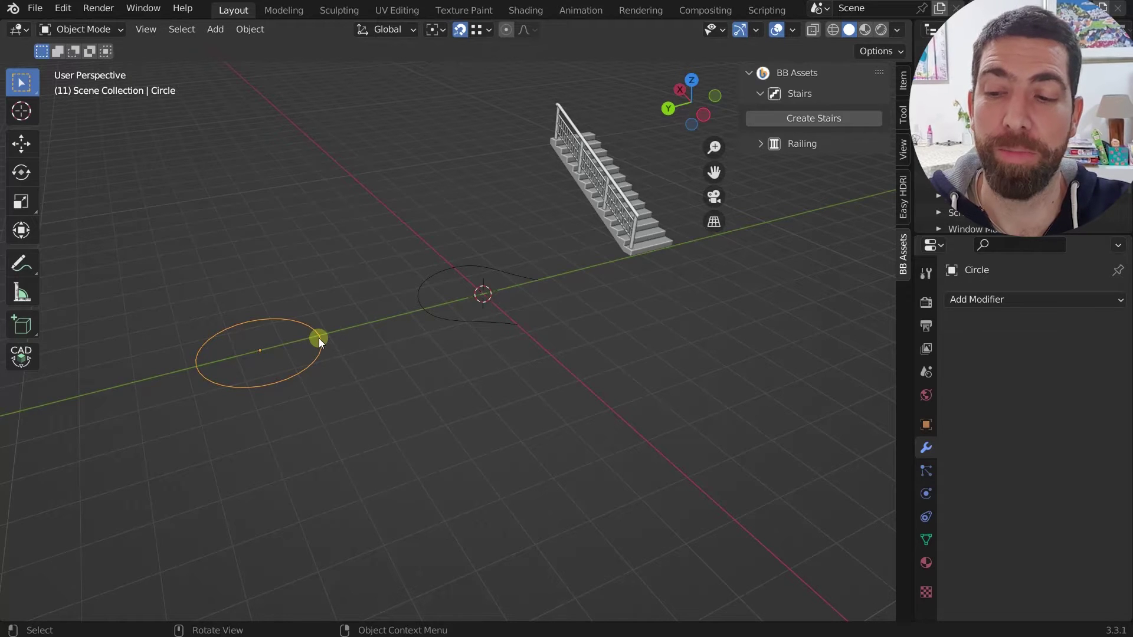
key("Tab")
left_click(321, 337)
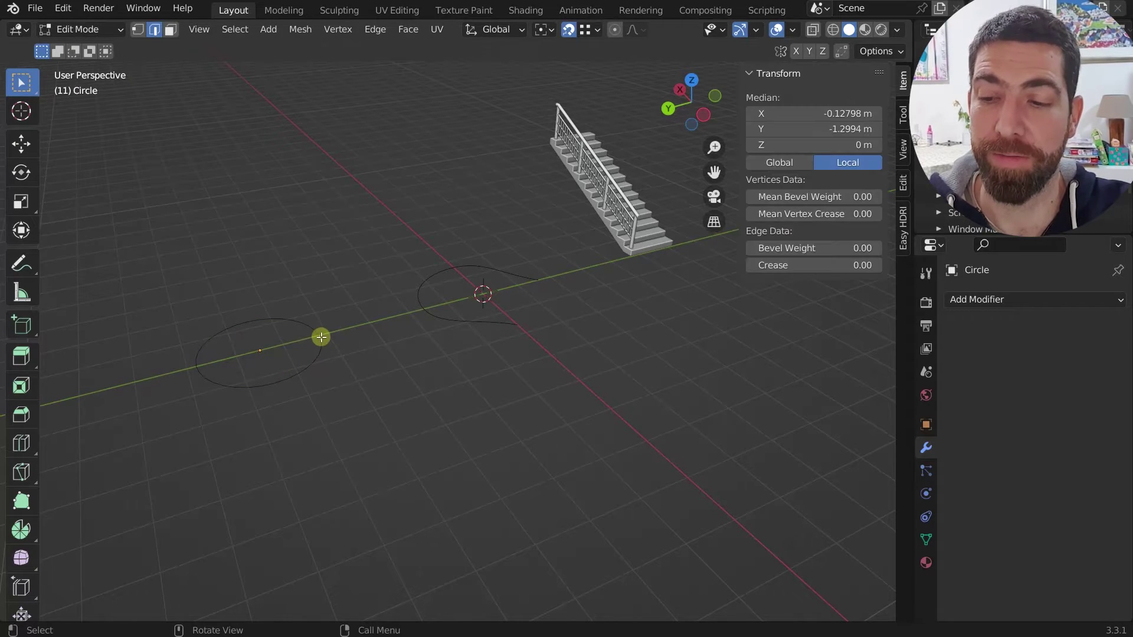
key("1")
left_click_drag(329, 327, 282, 394)
key("Caps_Lock")
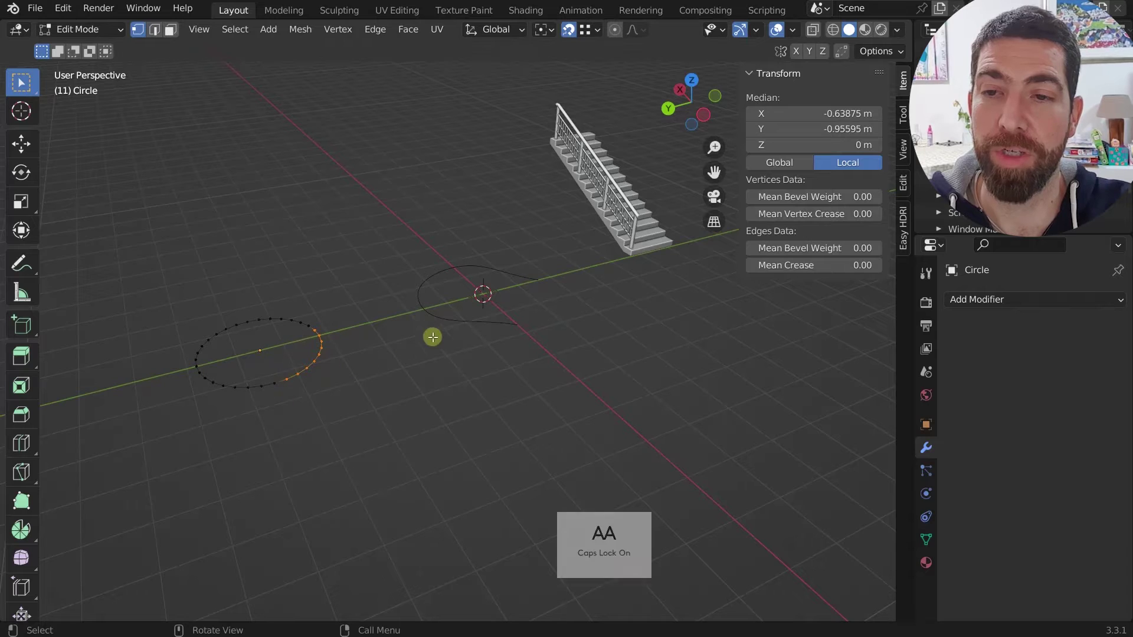
key("Tab")
View the Bezier curve briefly in edit mode and return to object mode
left_click(463, 320)
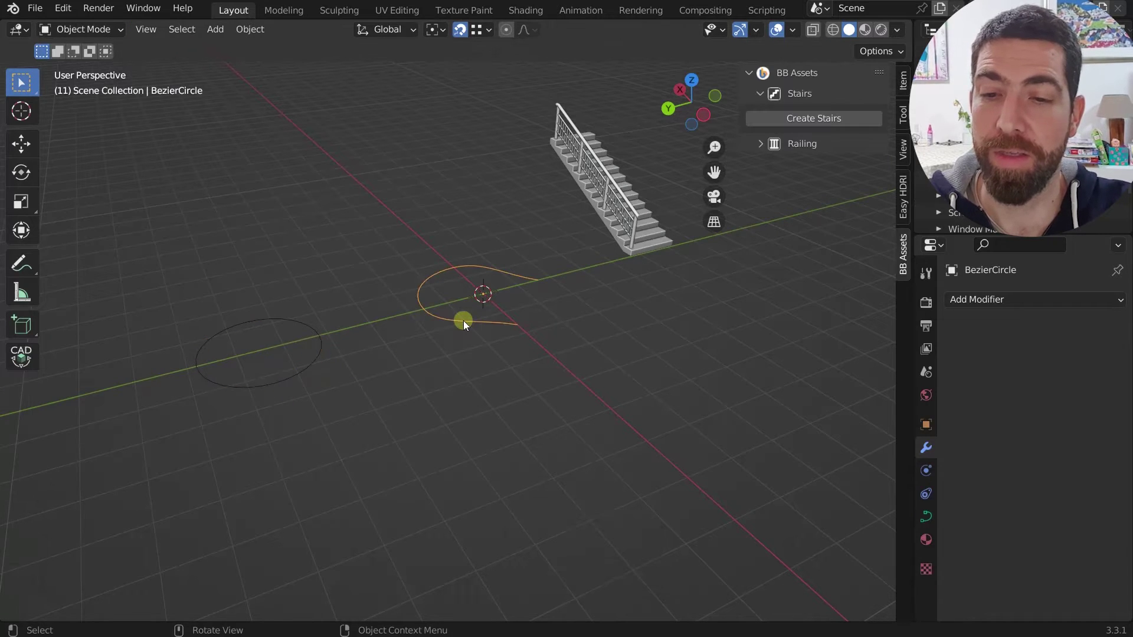
key("Tab")
key("Tab")
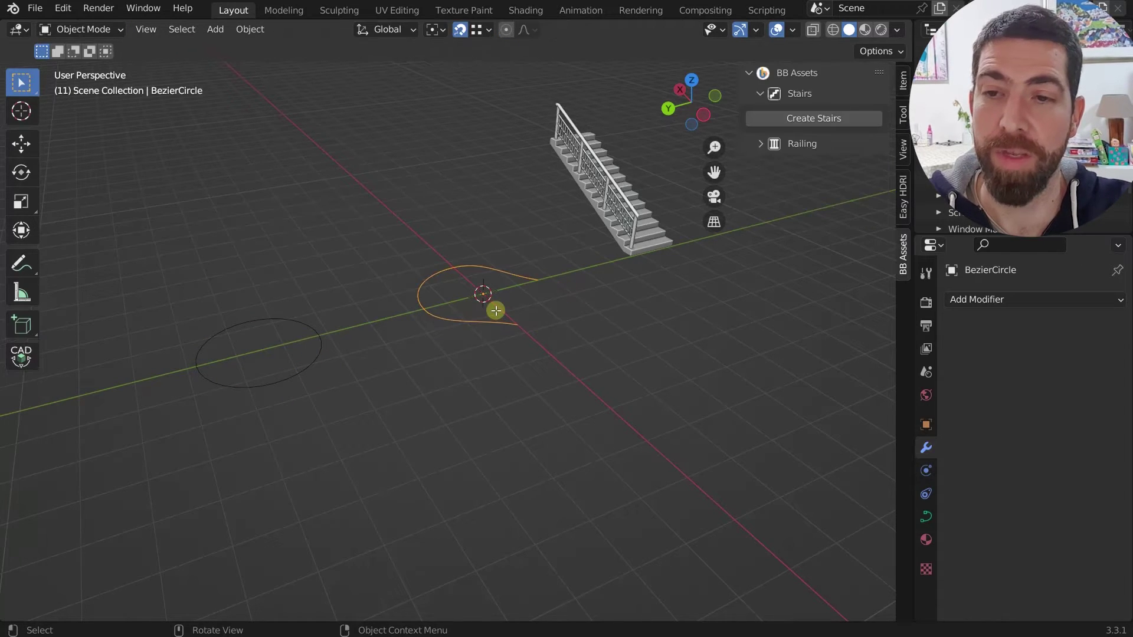
Delete the stairs made from the cube and create stairs from the Bezier curve
left_click(621, 211)
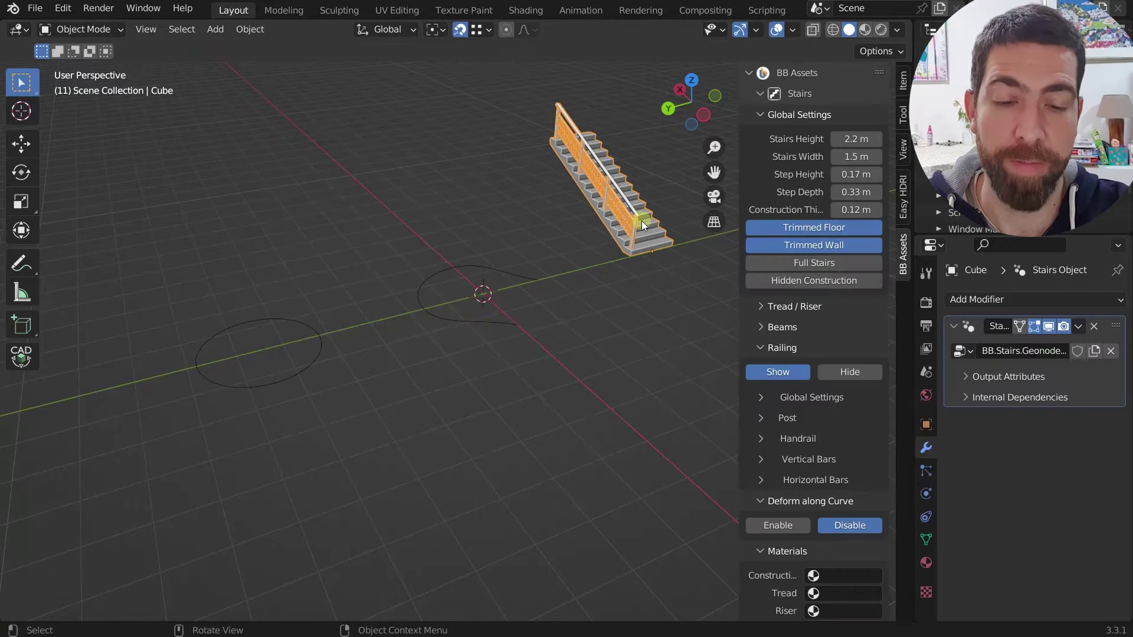
key("Delete")
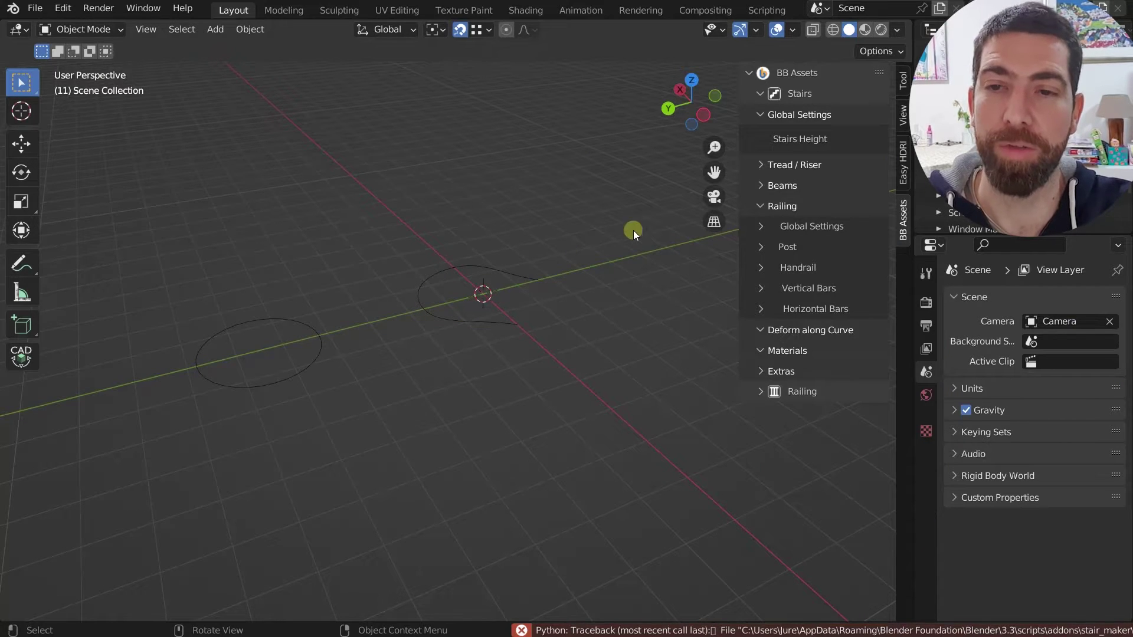
left_click(508, 272)
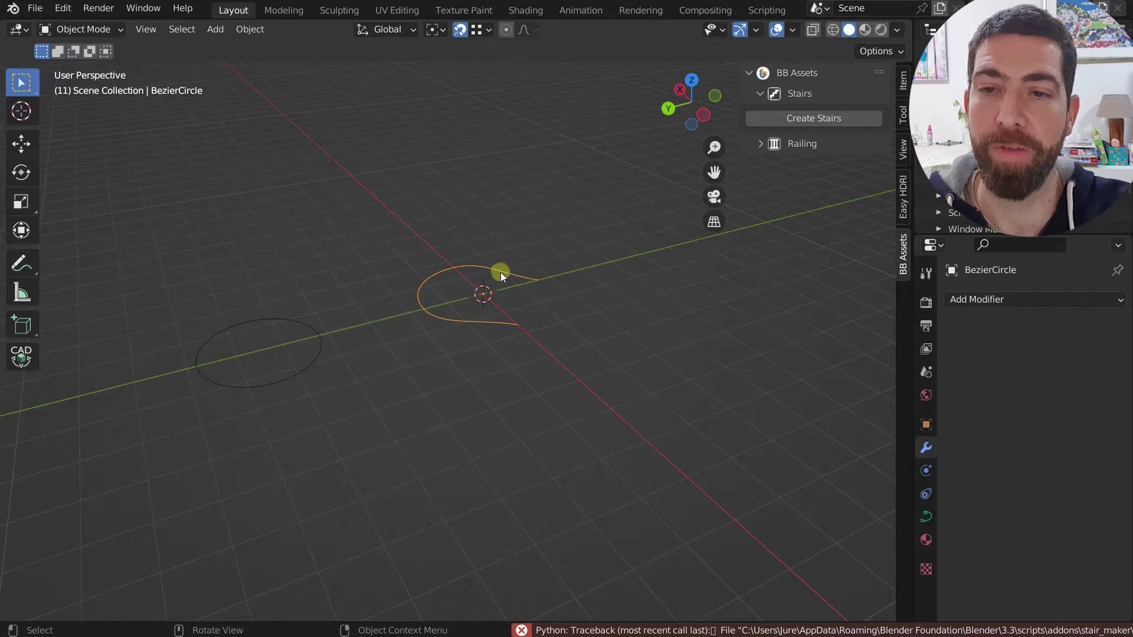
left_click(838, 117)
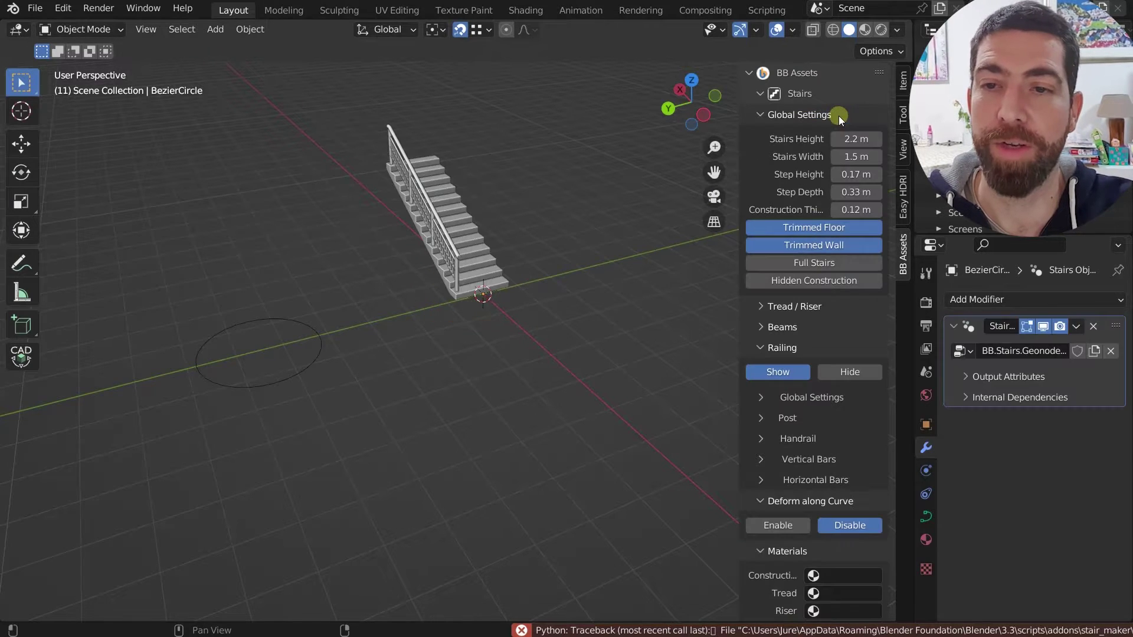
Create stairs from the mesh circle and select the stairs made from the Bezier circle
left_click(320, 352)
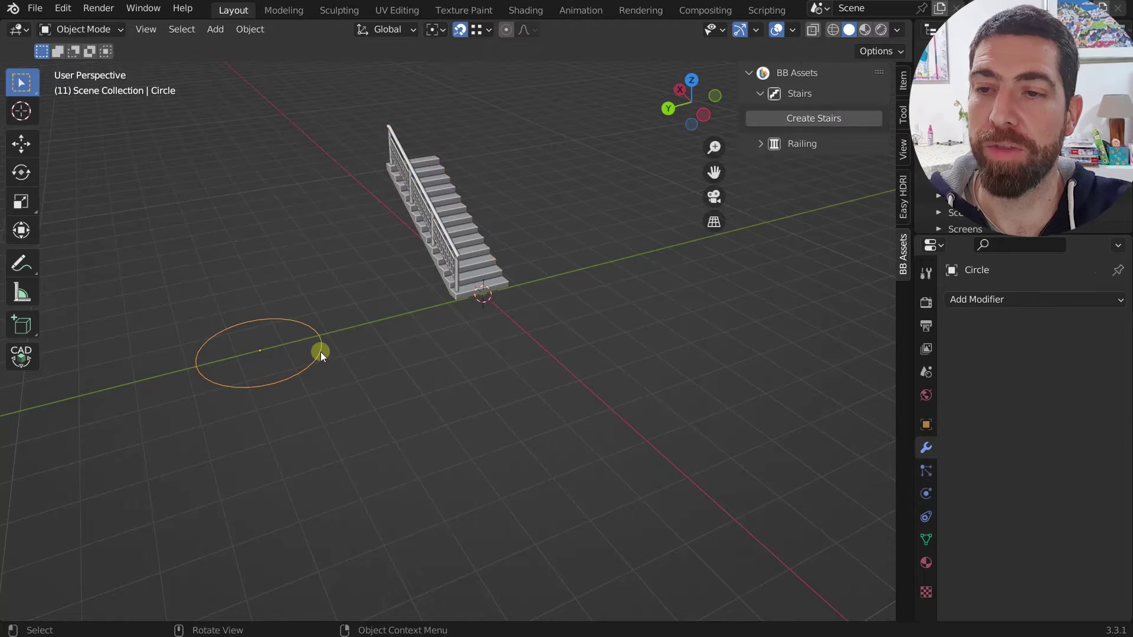
left_click(805, 120)
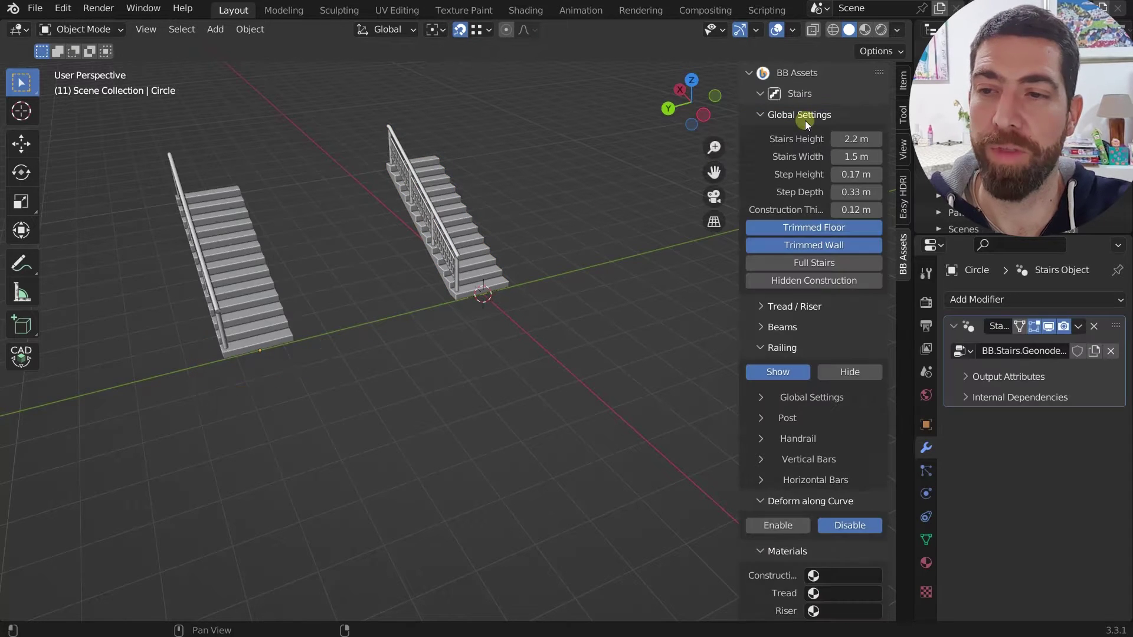
left_click(246, 280)
left_click(440, 218)
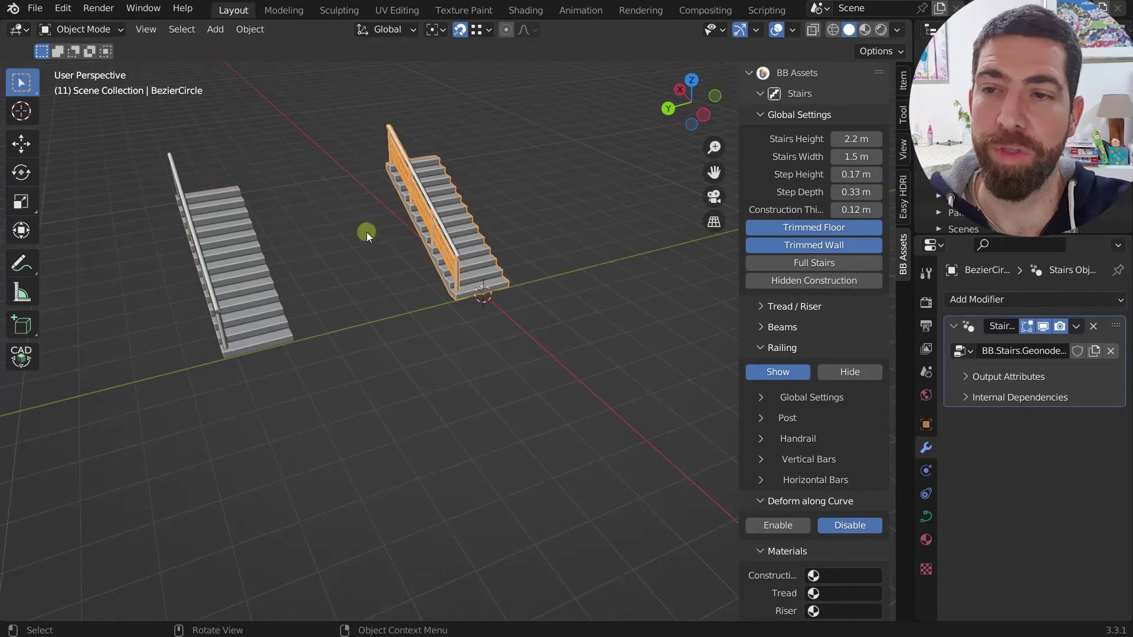
Collapse the Global Settings, Railing, Deform along Curve and Materials sections of the stairs settings
left_click(760, 116)
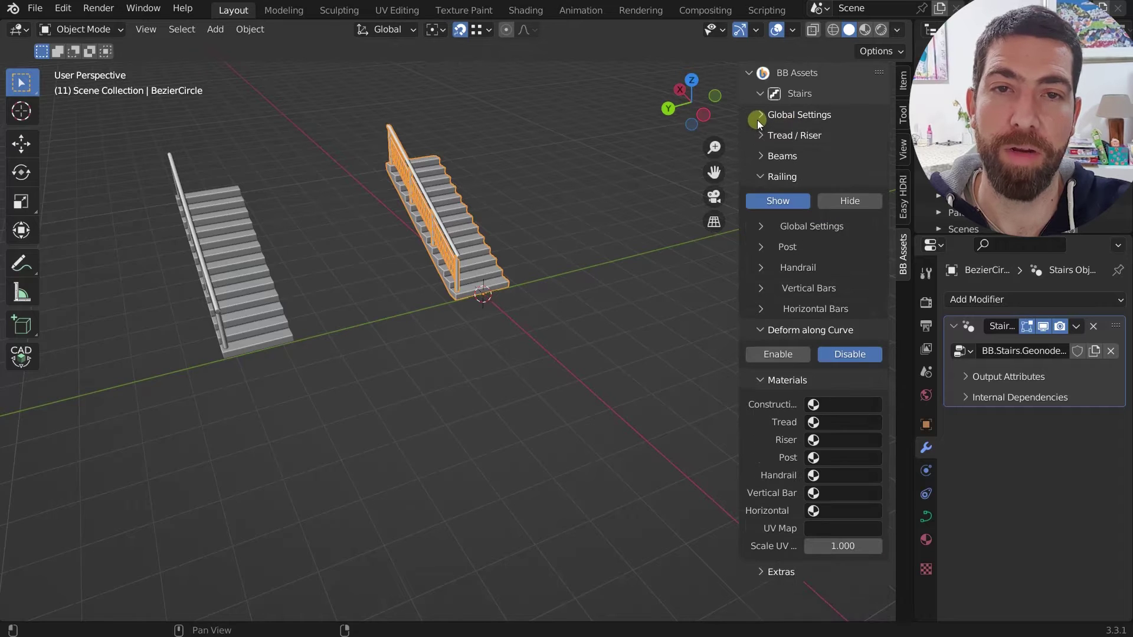
left_click(773, 182)
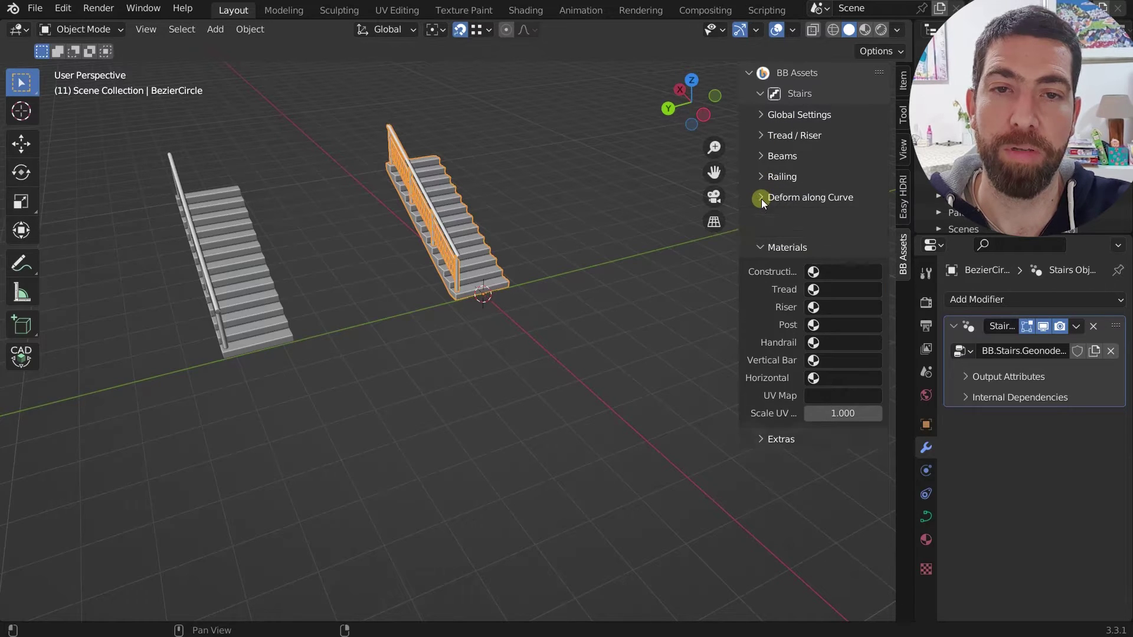
left_click(761, 200)
left_click(762, 216)
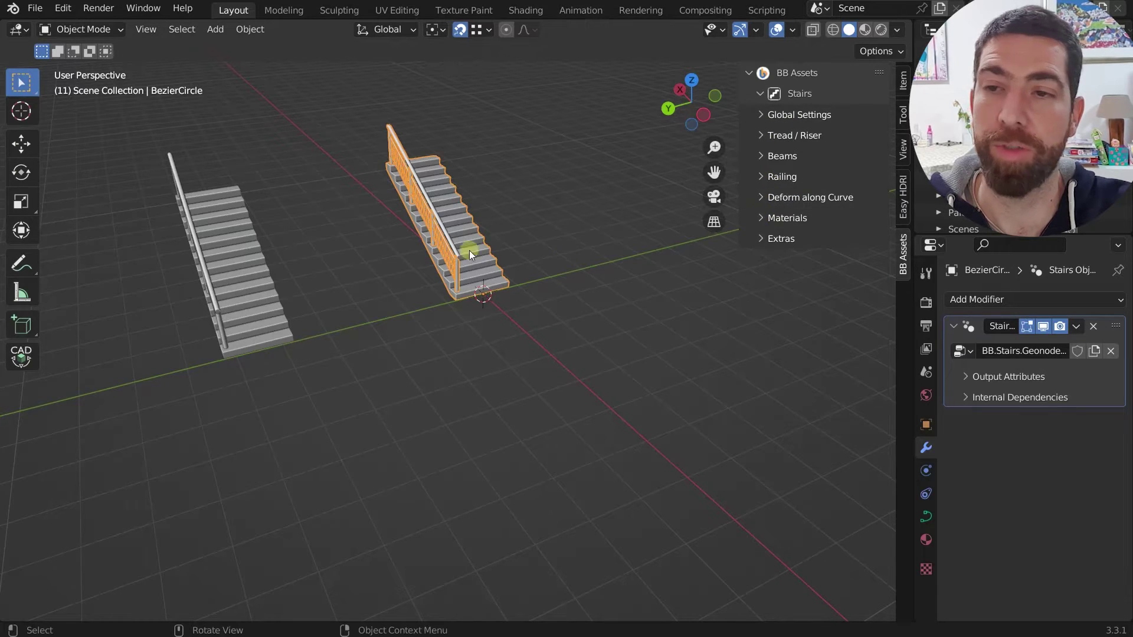
left_click(253, 263)
left_click(444, 227)
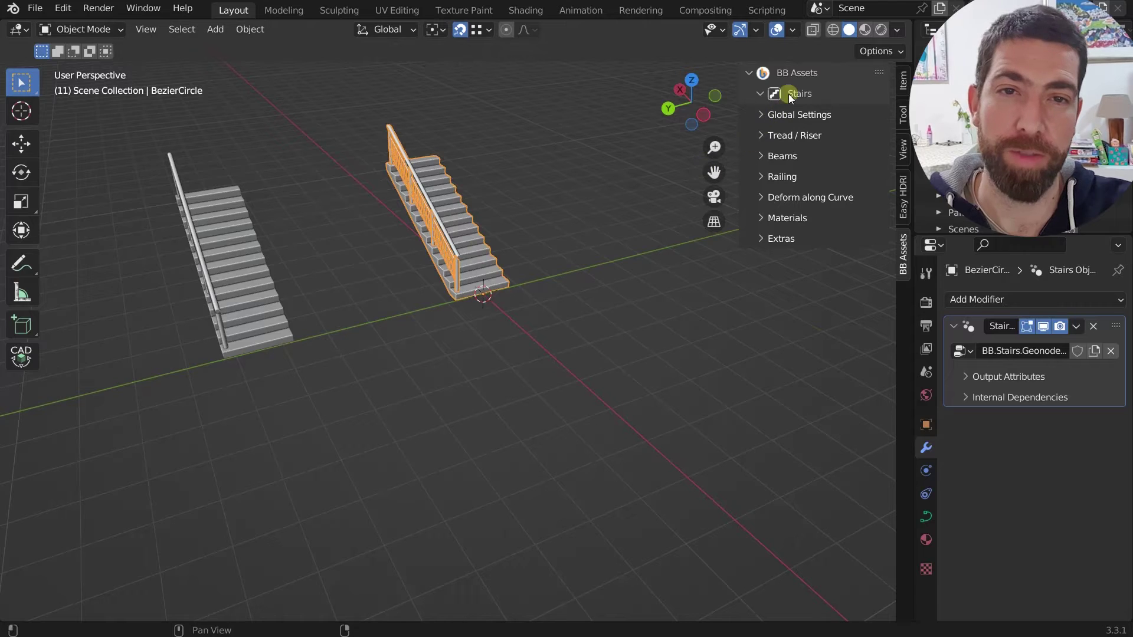
left_click(761, 98)
left_click(762, 97)
left_click(762, 97)
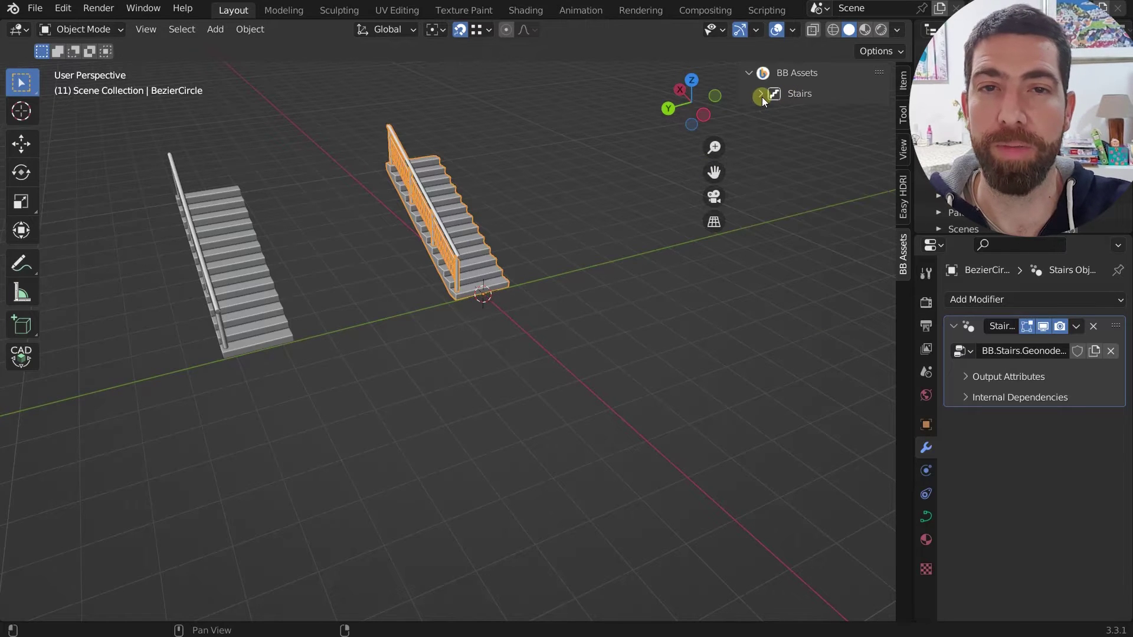
left_click(762, 97)
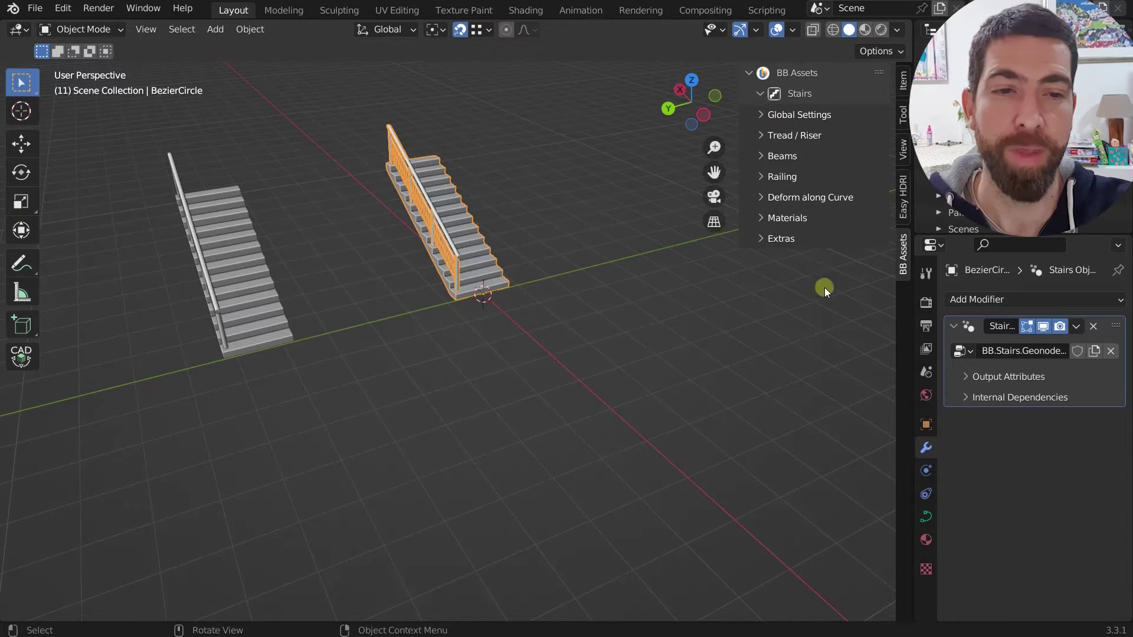
left_click(1078, 379)
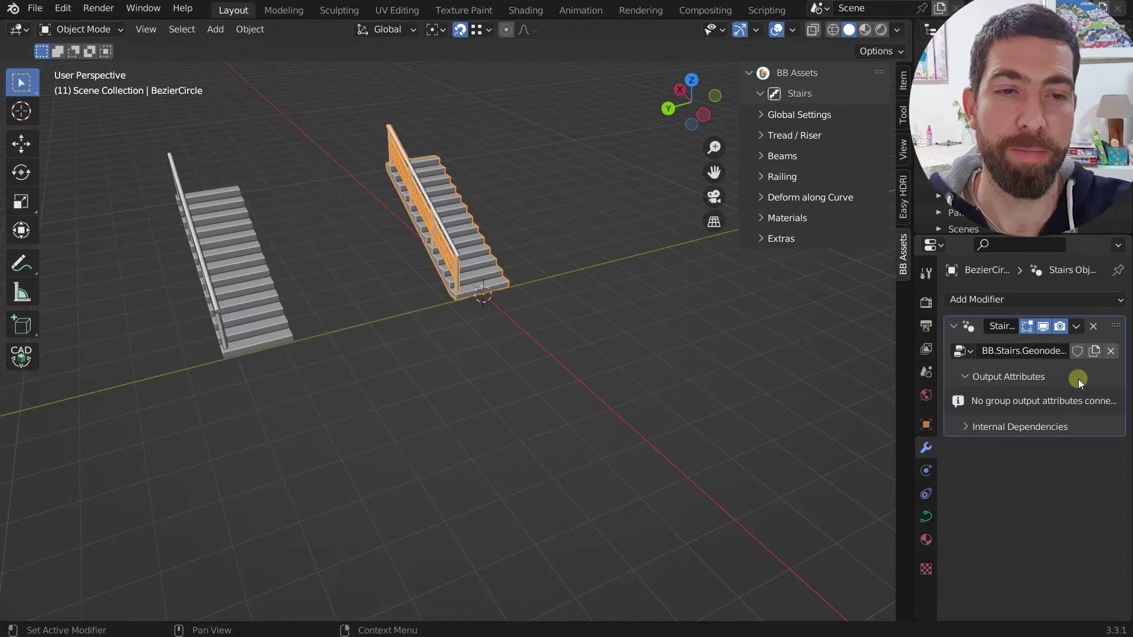
left_click(1078, 379)
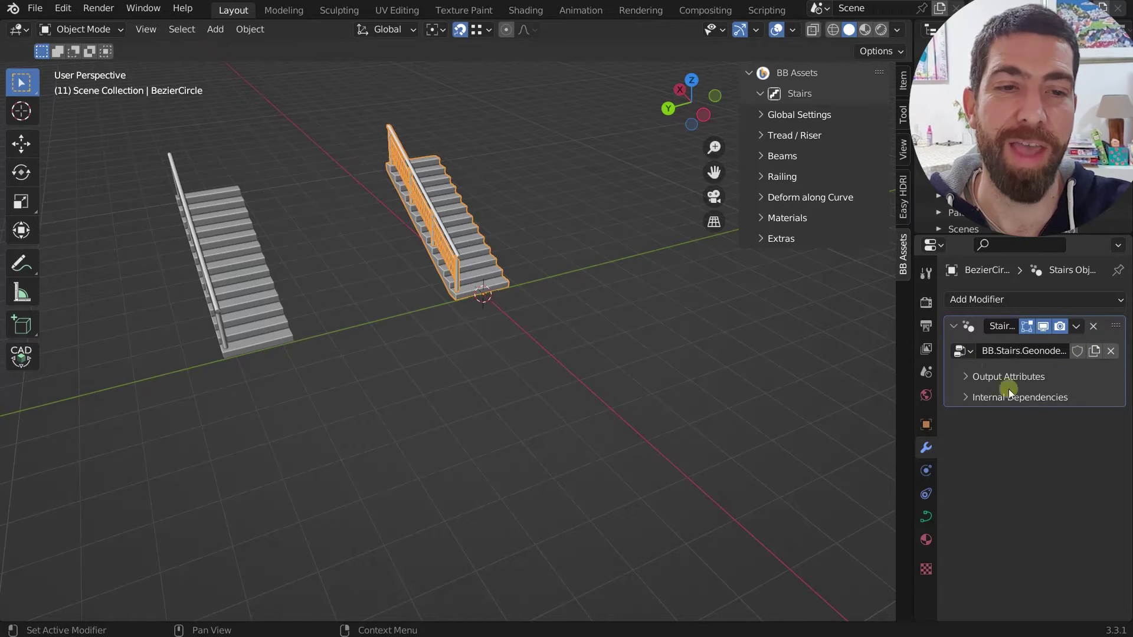
Add a Bevel modifier to the Bezier circle stairs and inspect the step edges up close
left_click(1023, 300)
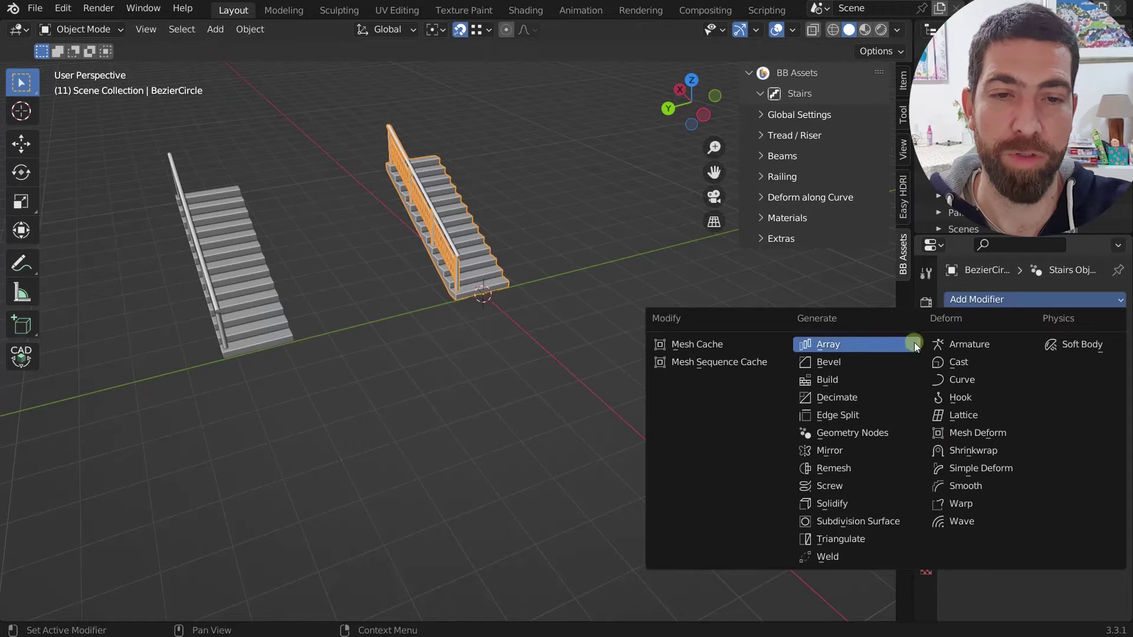
left_click(833, 362)
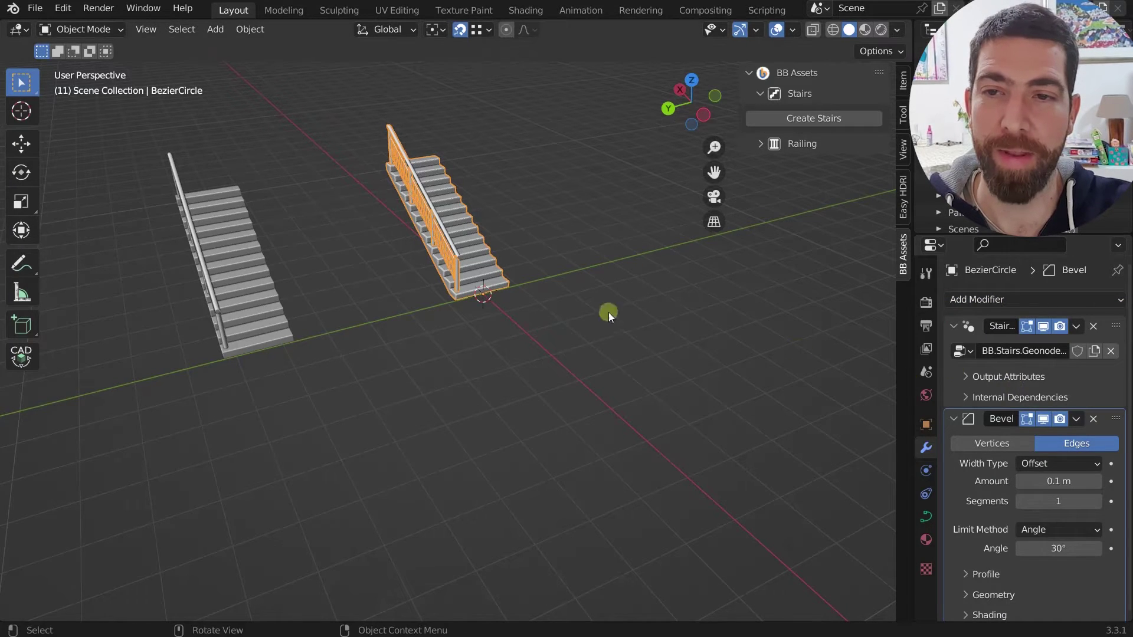
scroll(445, 269, "up", 10)
middle_click_drag(457, 288, 495, 222)
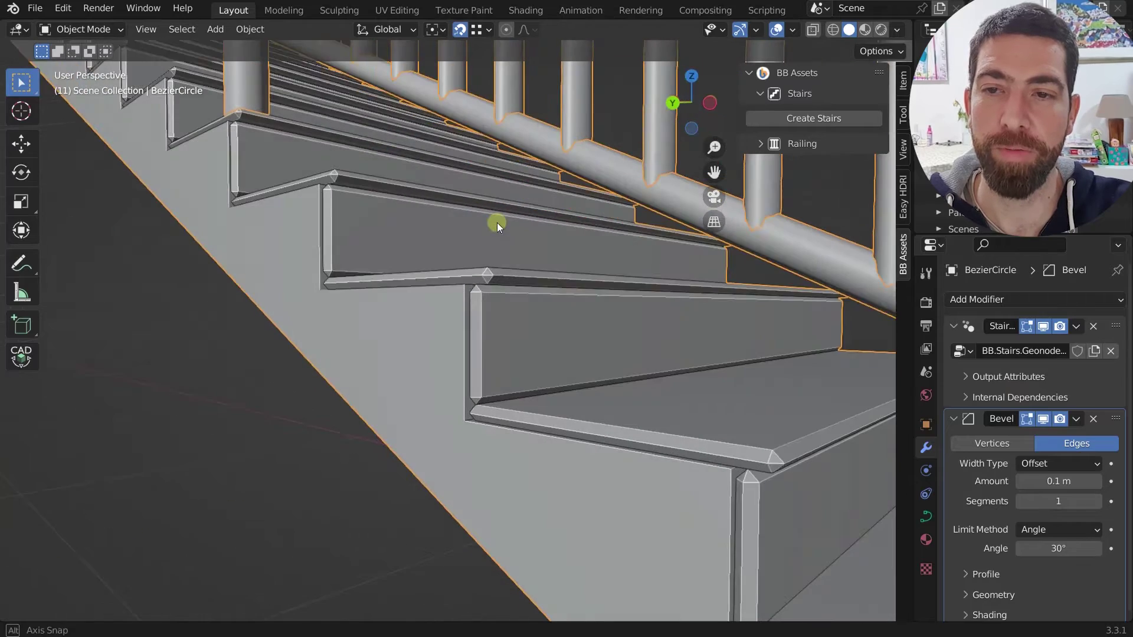
scroll(493, 269, "up", 4)
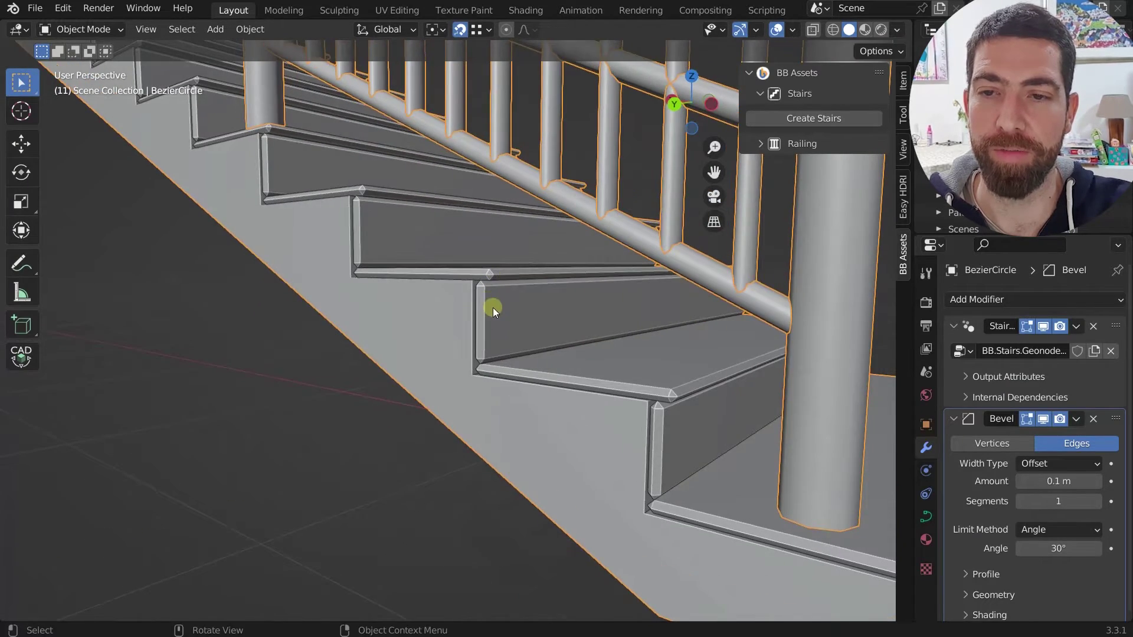
scroll(494, 306, "down", 3)
Reduce the bevel amount on the stairs to 0.004 m
left_click_drag(1062, 480, 1003, 472)
scroll(653, 402, "down", 8)
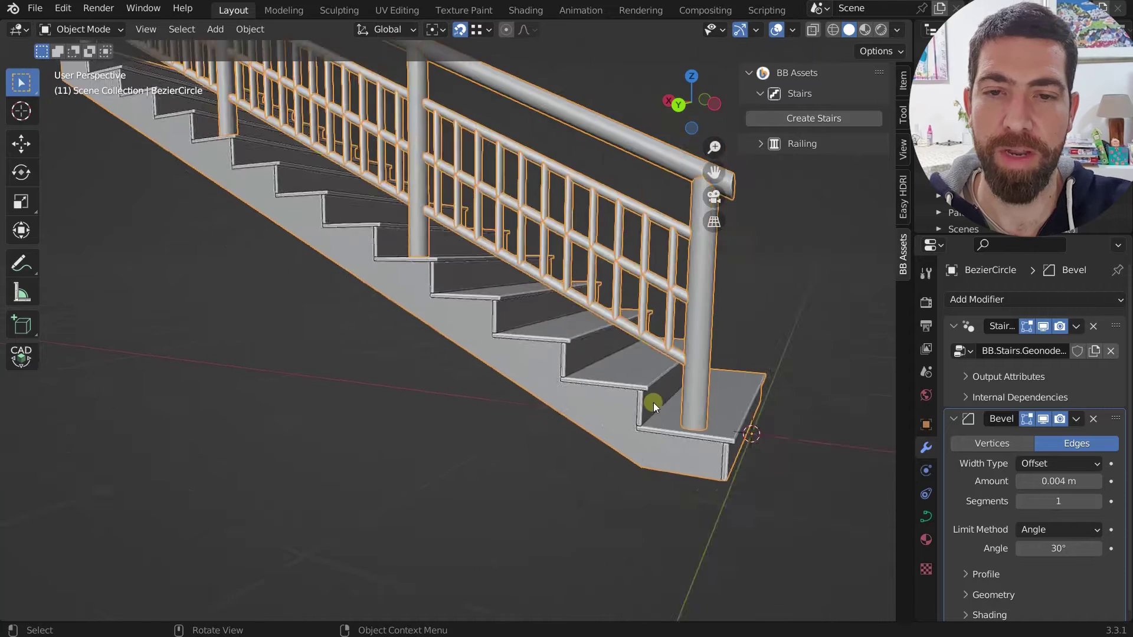
scroll(662, 397, "up", 6)
middle_click_drag(676, 304, 674, 384)
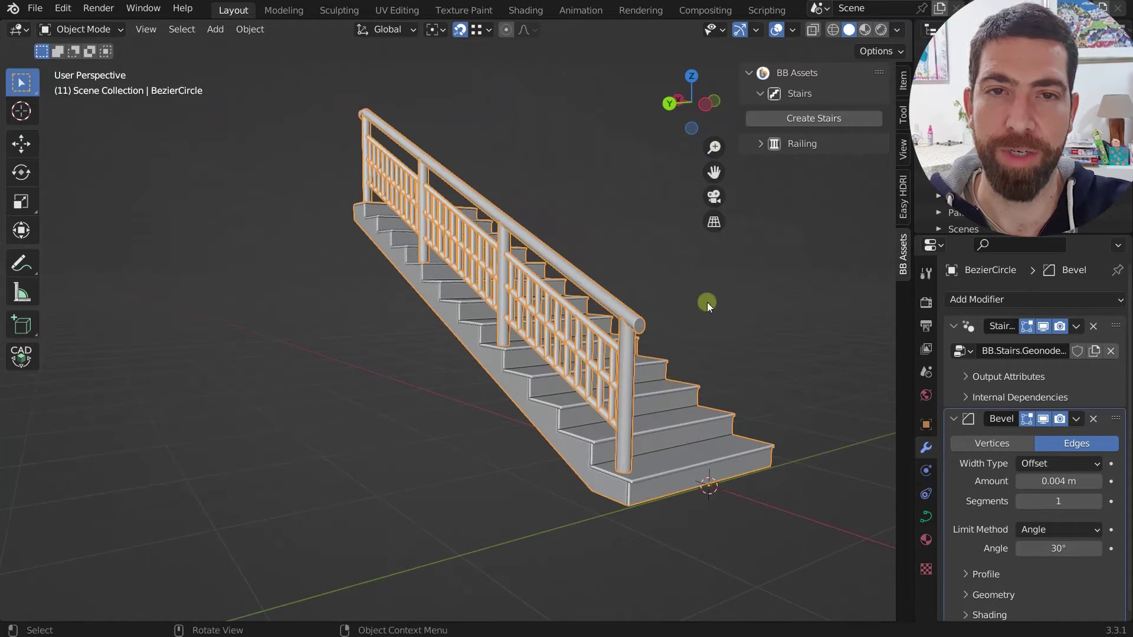
left_click(759, 92)
left_click(758, 93)
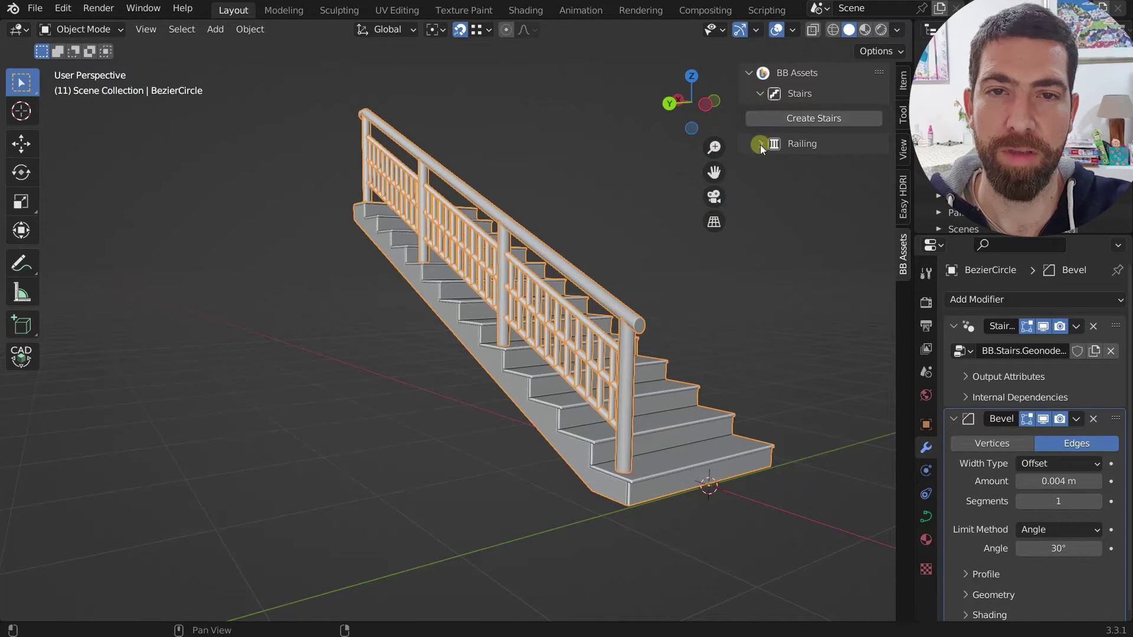
left_click(760, 144)
left_click(760, 144)
left_click(760, 94)
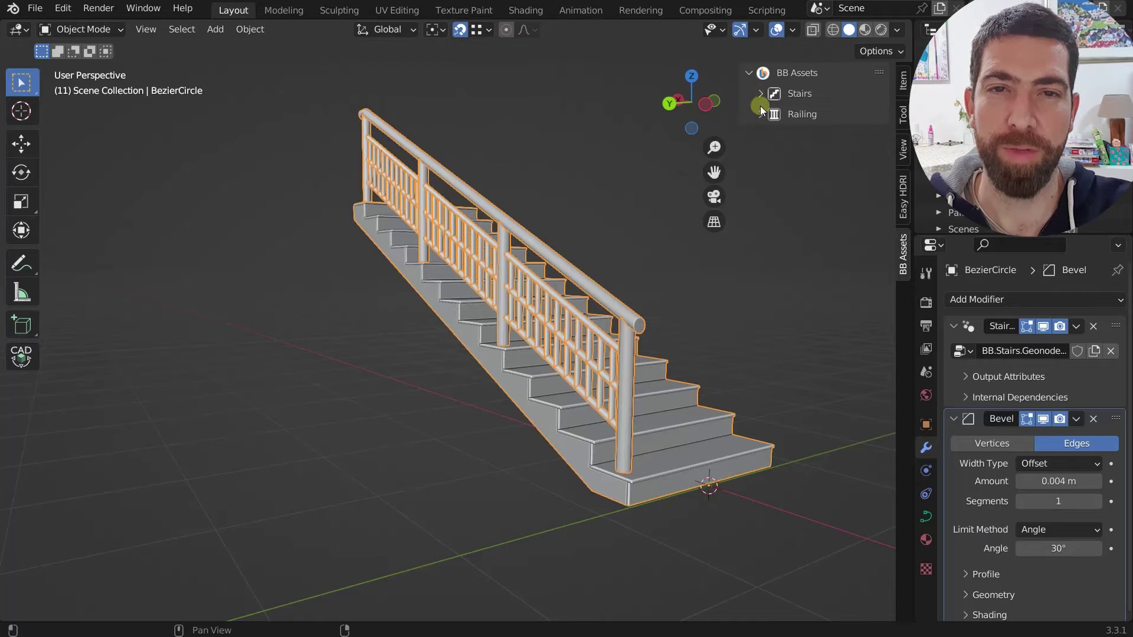
left_click(760, 115)
left_click(760, 114)
left_click(760, 93)
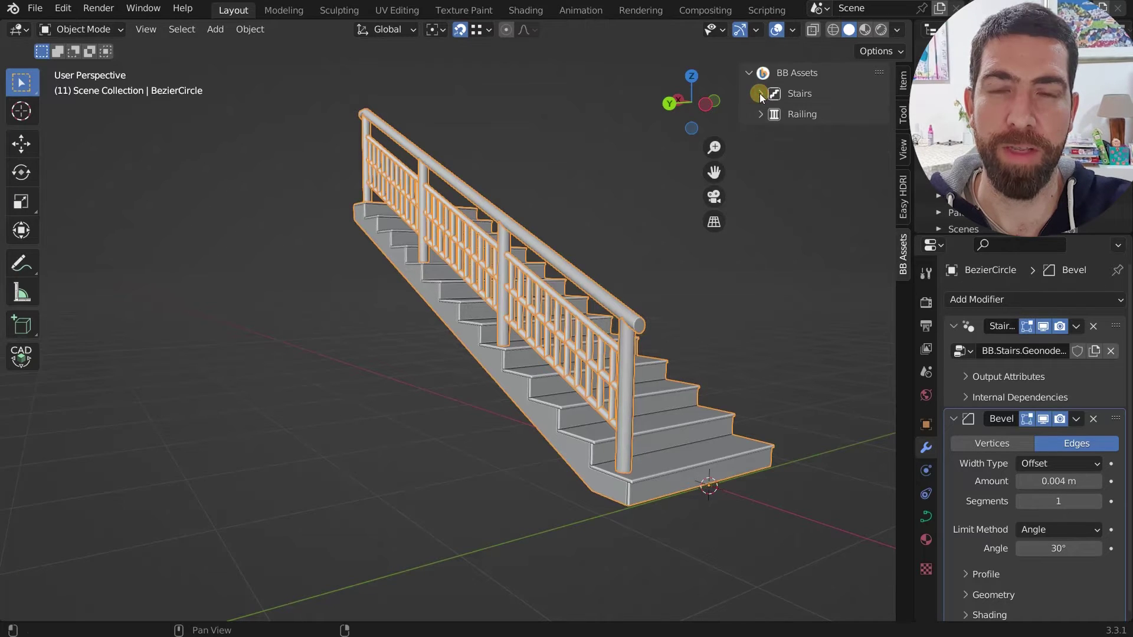
middle_click_drag(577, 299, 539, 334)
scroll(1086, 398, "down", 1)
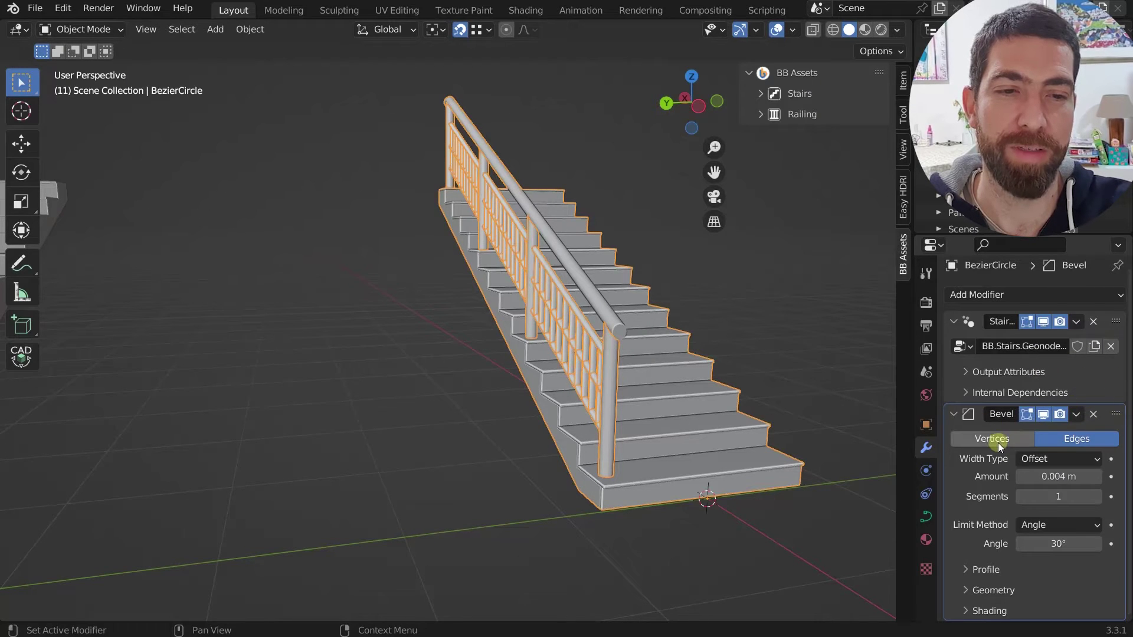
Make the stairs geometry nodes modifier active instead of the Bevel and expand the Stairs settings
left_click(1093, 374)
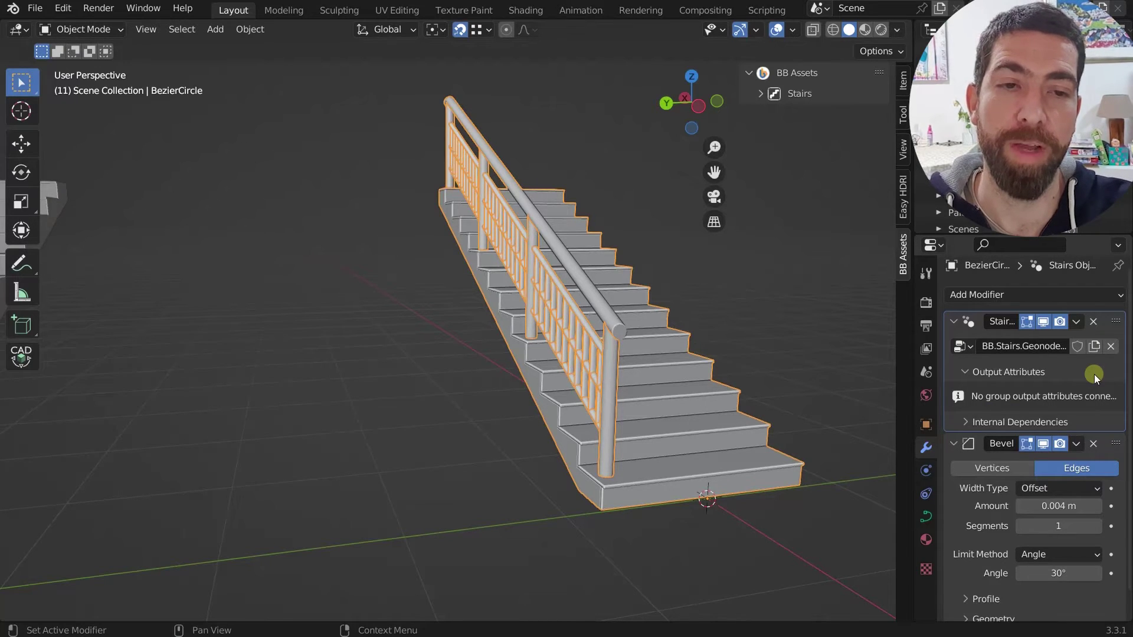
left_click(1094, 375)
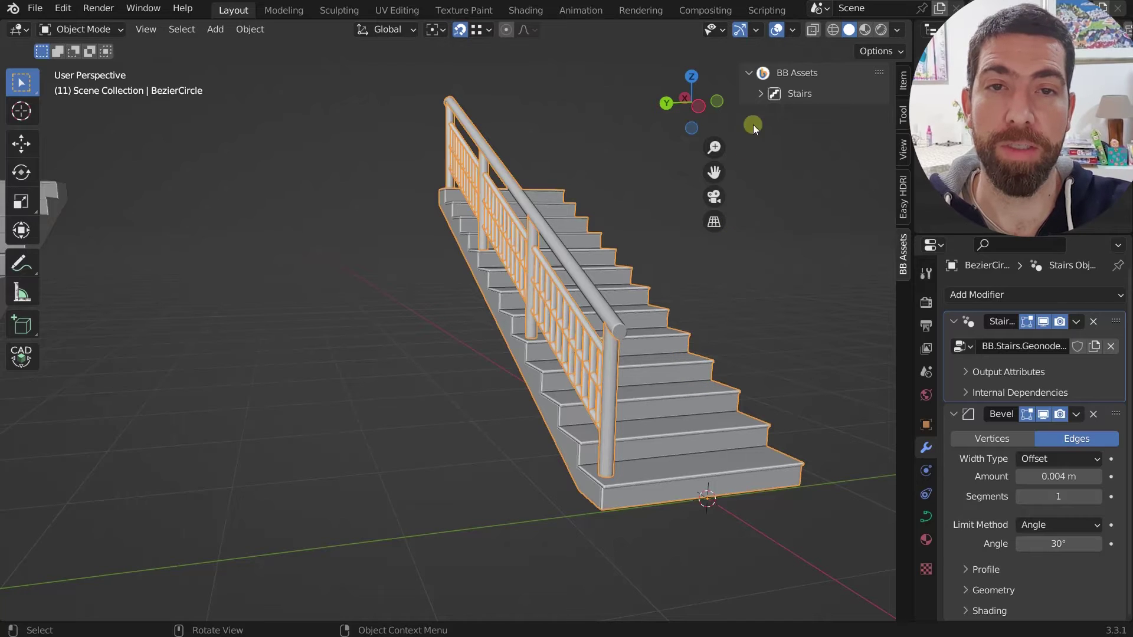
left_click(762, 94)
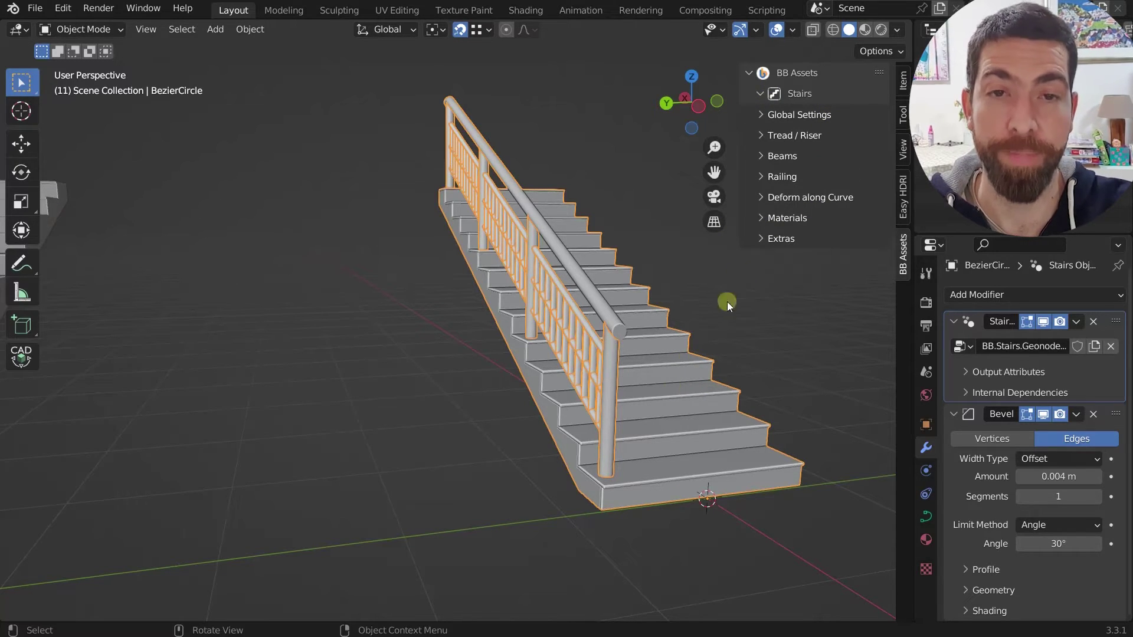
Look through the Global Settings, Tread / Riser and Beams sections and view both staircases from the other side
left_click(763, 117)
left_click(763, 117)
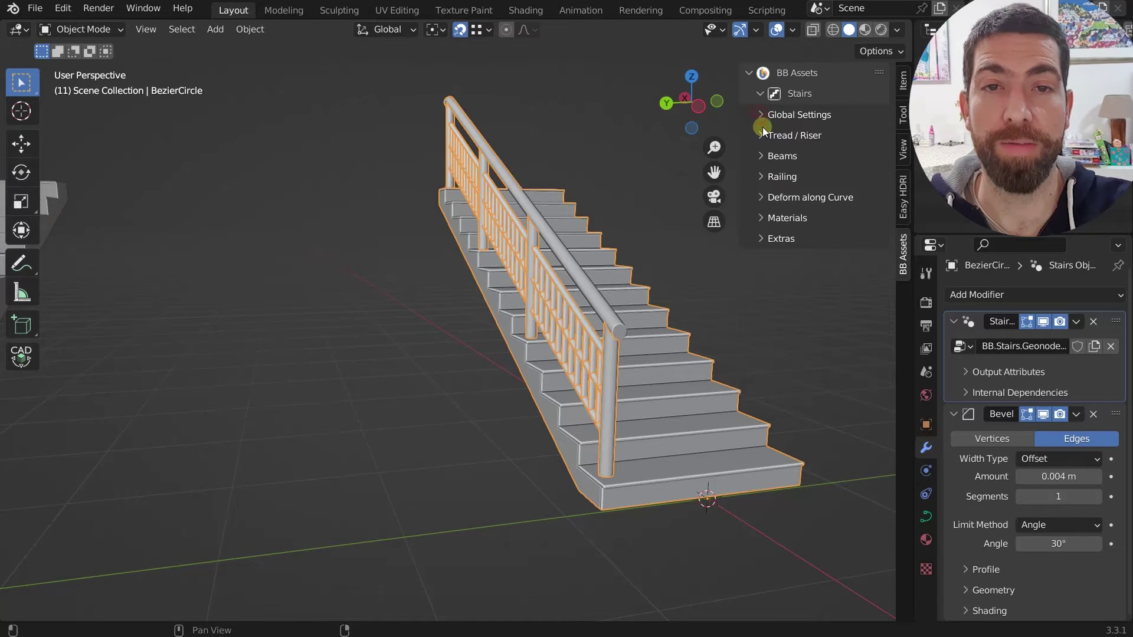
left_click(763, 135)
left_click(762, 136)
left_click(762, 155)
left_click(762, 155)
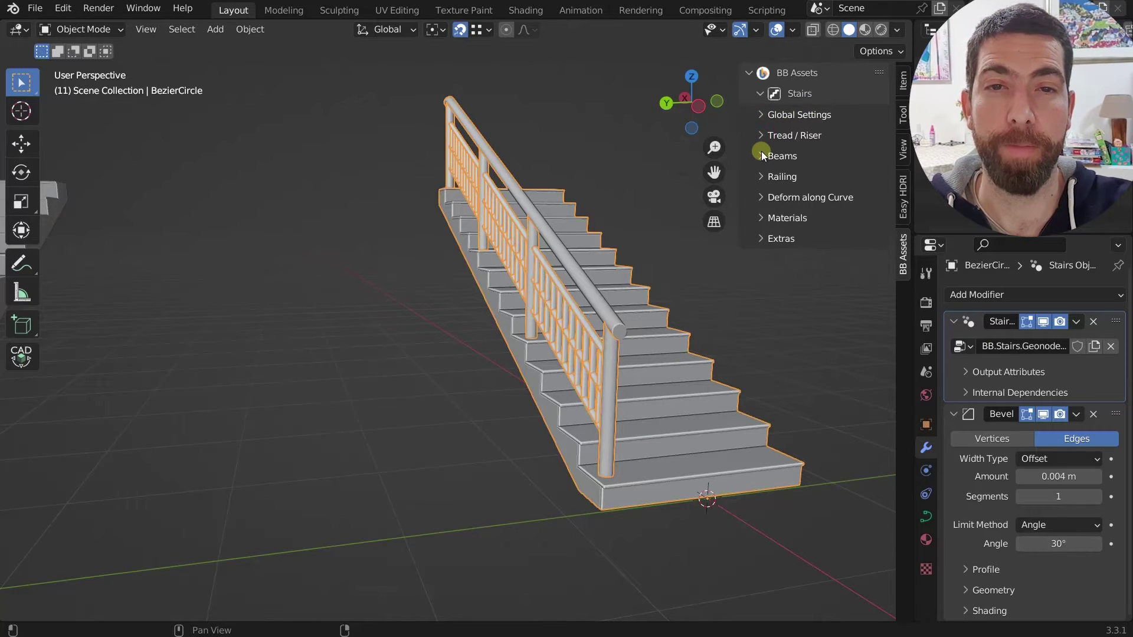
left_click(761, 116)
left_click(760, 115)
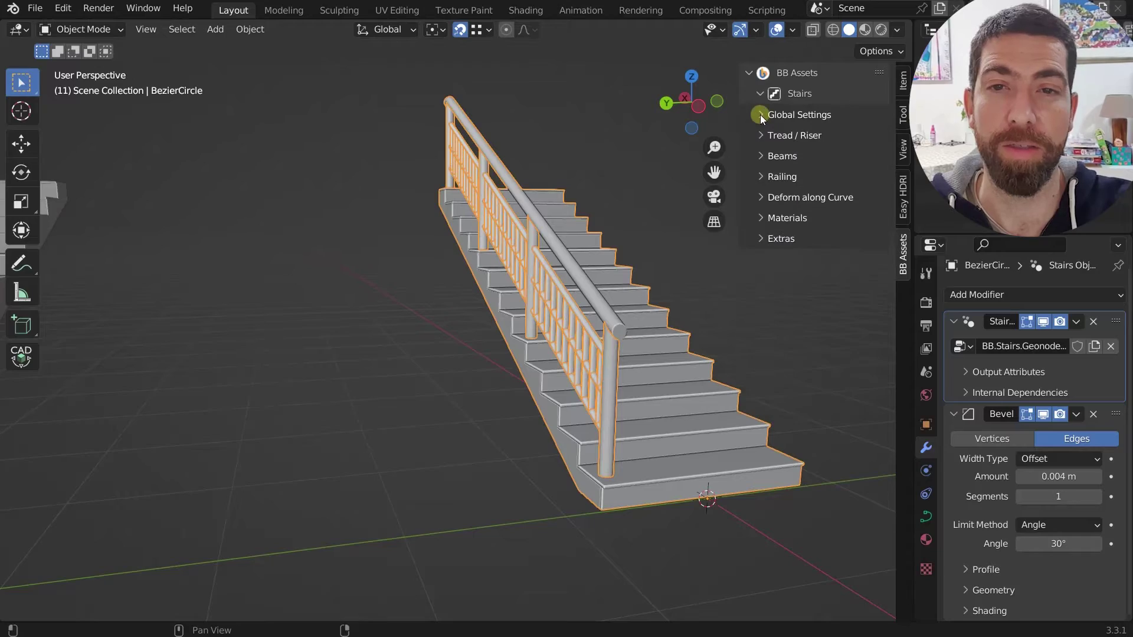
middle_click_drag(590, 253, 625, 337)
scroll(590, 337, "down", 5)
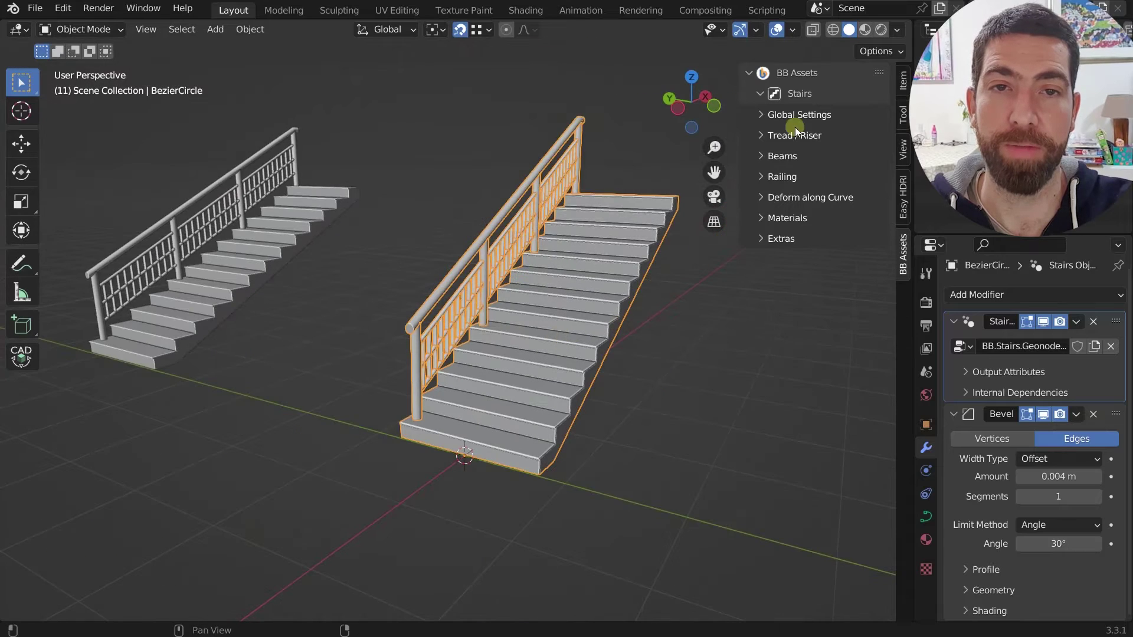
Set the Bezier circle stairs' height to 2.4 m, width to 1.97 m and step height to 0.19 m
left_click(762, 112)
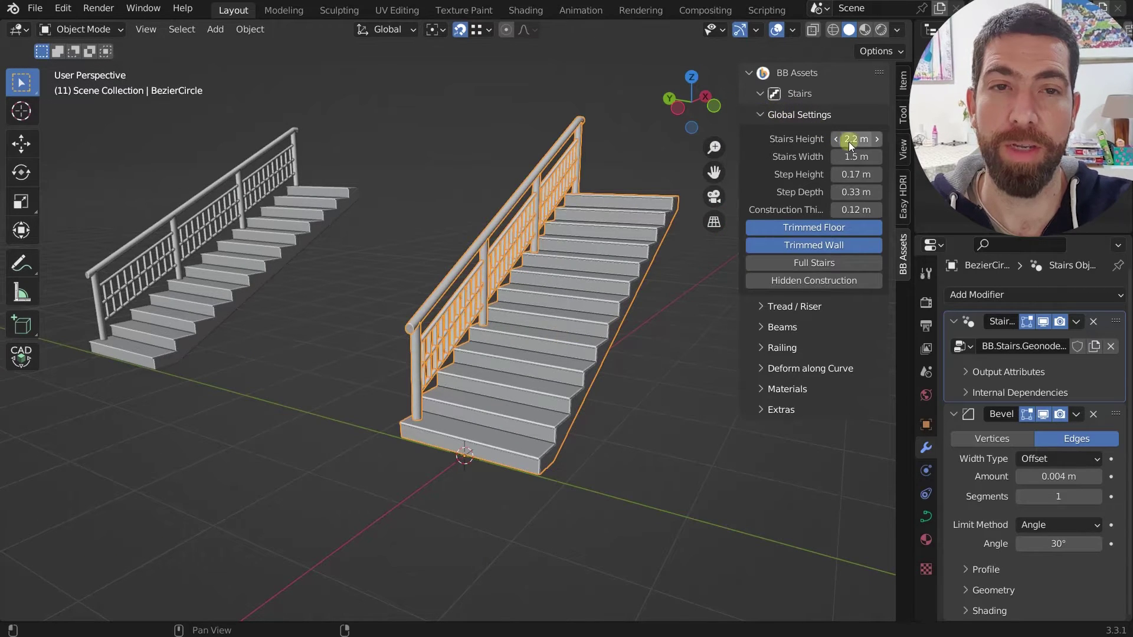
left_click_drag(854, 140, 852, 175)
left_click(316, 211)
left_click(574, 268)
left_click_drag(855, 137, 879, 137)
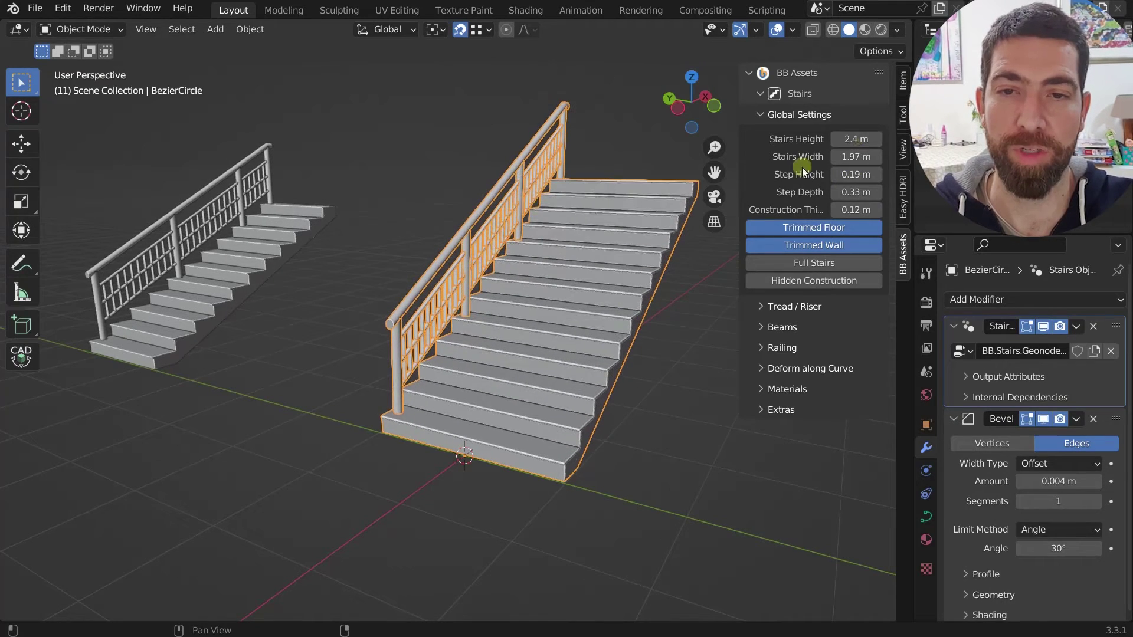
Increase the construction thickness of the stairs to 0.48 m and inspect the underside from the side
scroll(586, 328, "up", 5)
middle_click_drag(585, 328, 813, 250)
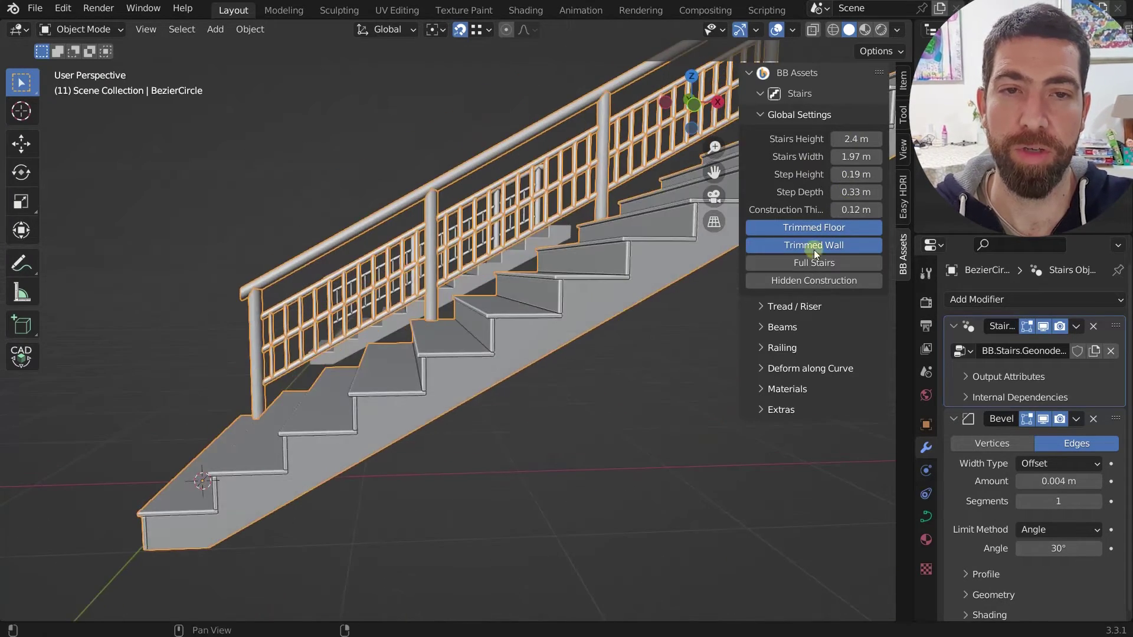
mouse_move(844, 204)
left_mouse_down()
mouse_move(878, 208)
mouse_move(857, 209)
left_mouse_up()
scroll(578, 264, "down", 5)
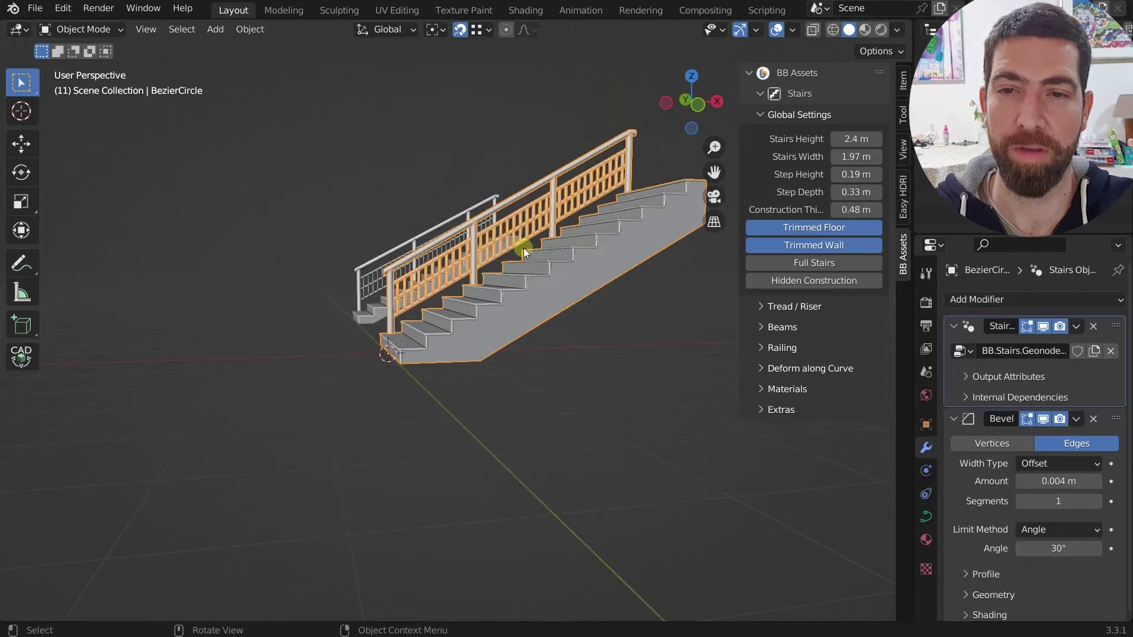
scroll(617, 249, "up", 2)
middle_click_drag(617, 249, 532, 246)
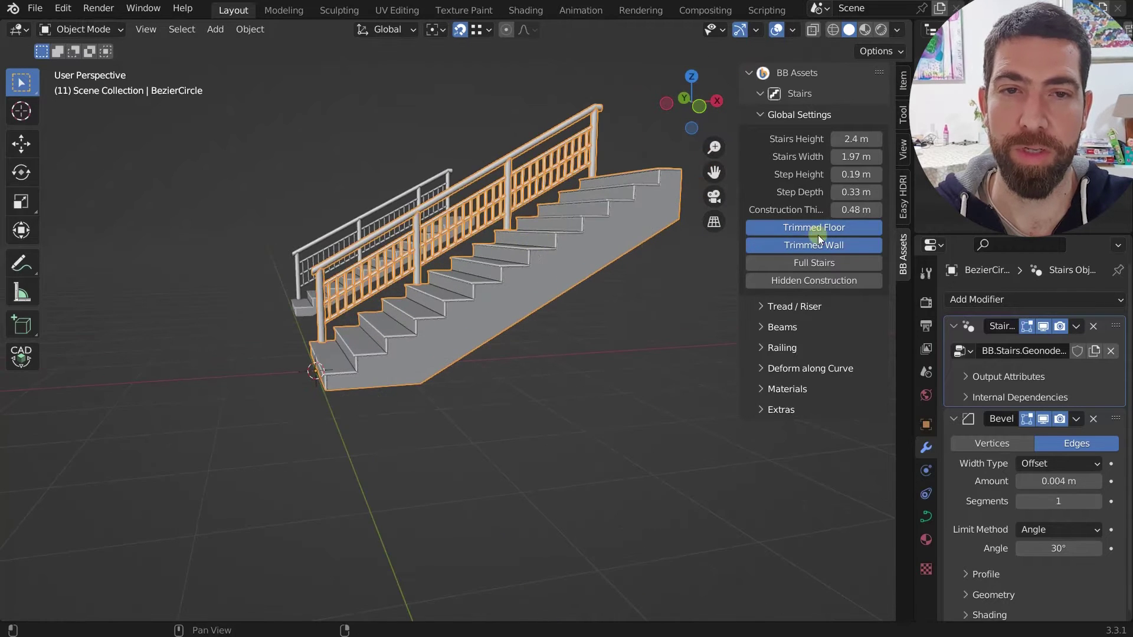
Turn off floor trimming for the stairs and set the construction thickness to 0.14 m
left_click(835, 228)
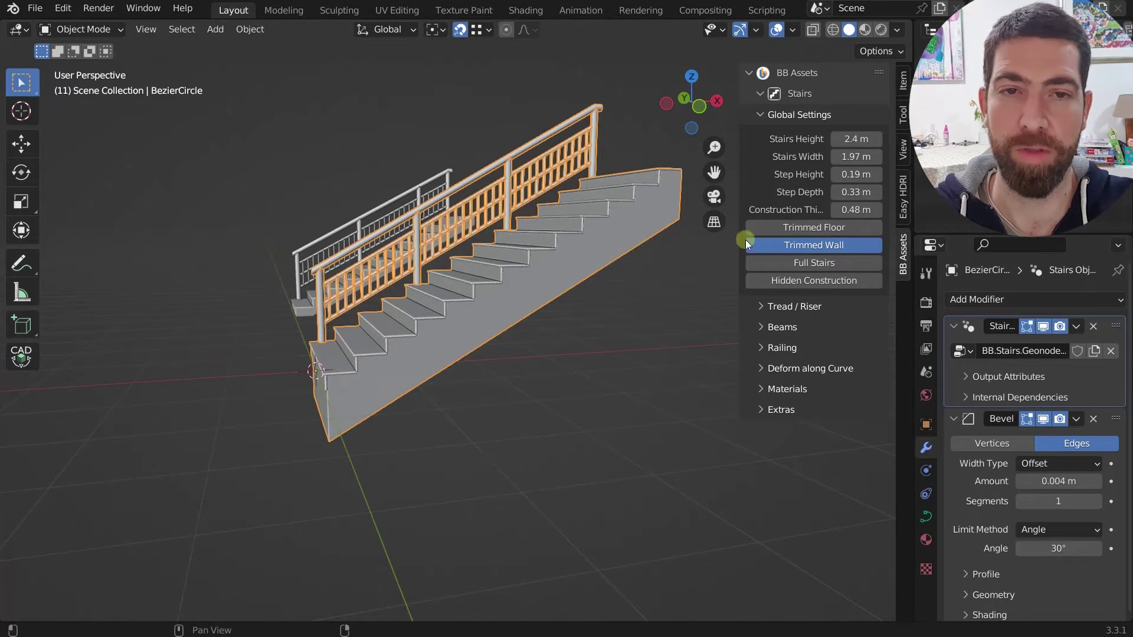
left_click_drag(841, 216, 831, 218)
scroll(343, 401, "up", 5)
scroll(545, 363, "down", 5)
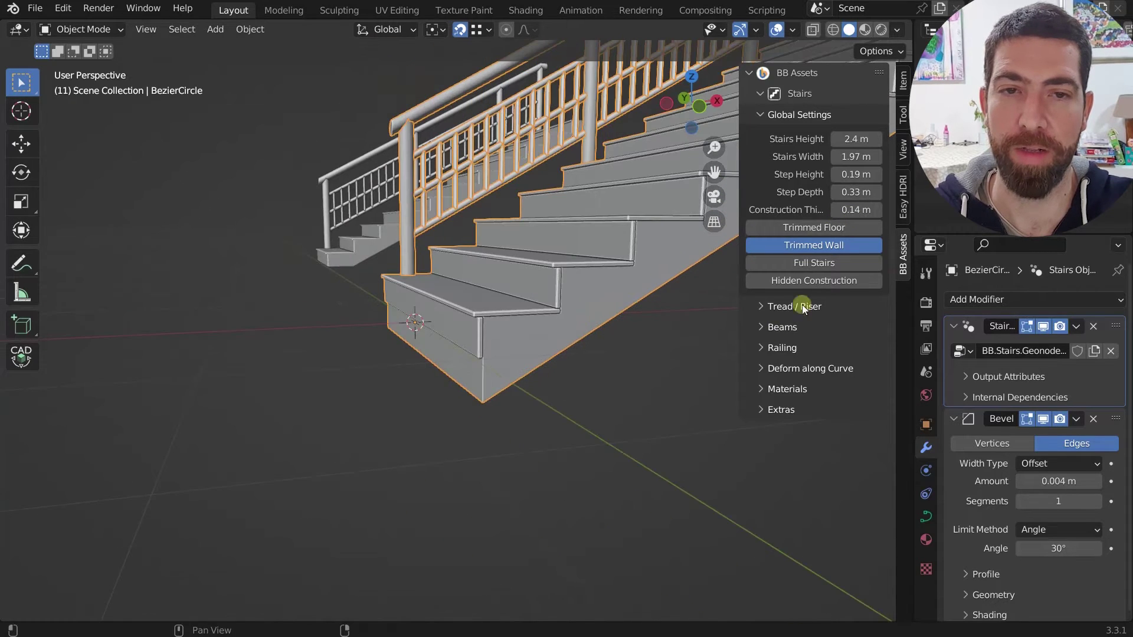
Turn floor trimming back on for the stairs and toggle wall trimming off and on to compare the upper end
left_click(826, 229)
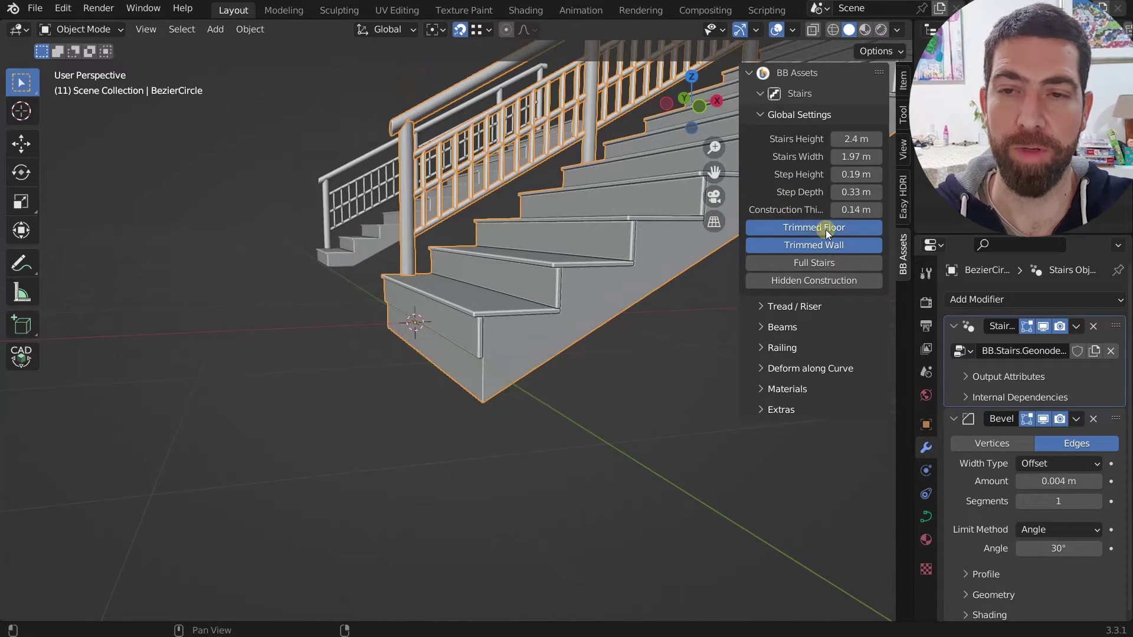
left_click(830, 244)
scroll(347, 384, "down", 5)
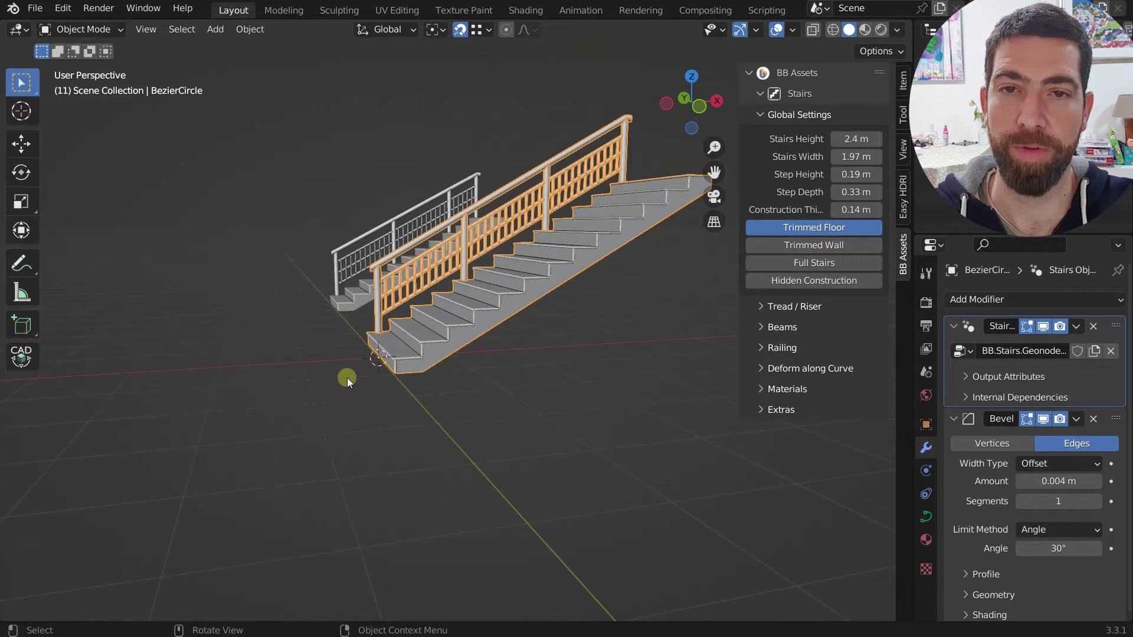
scroll(618, 231, "up", 2)
scroll(423, 271, "down", 2)
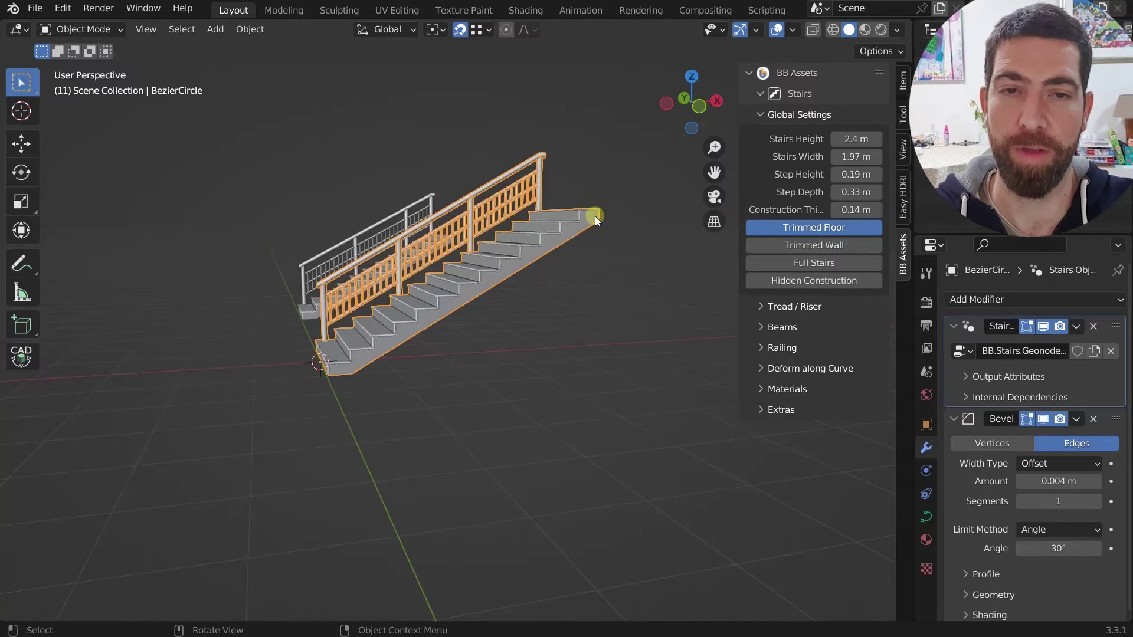
left_click(821, 245)
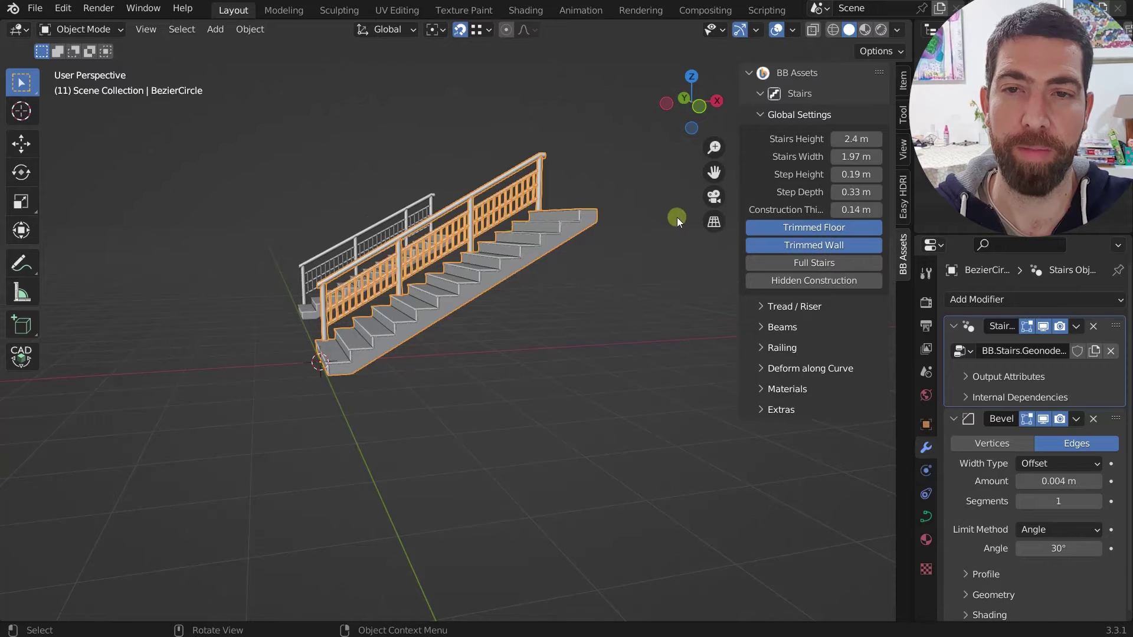
scroll(601, 223, "up", 3)
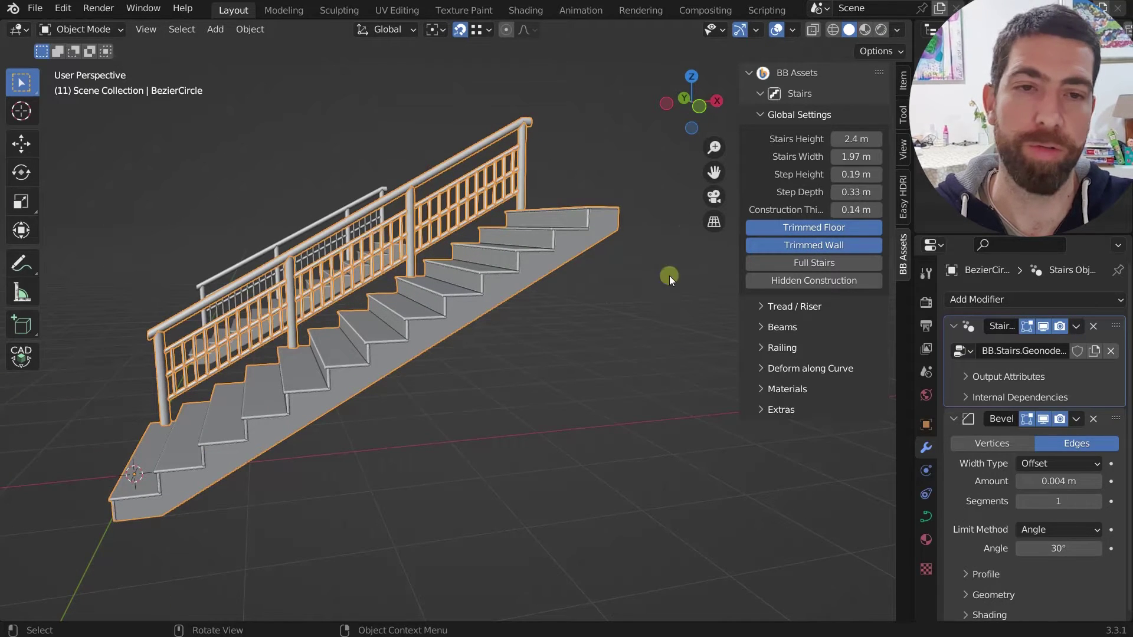
Try the Full Stairs and Hidden Construction options on the stairs, turning each one off again
left_click(822, 262)
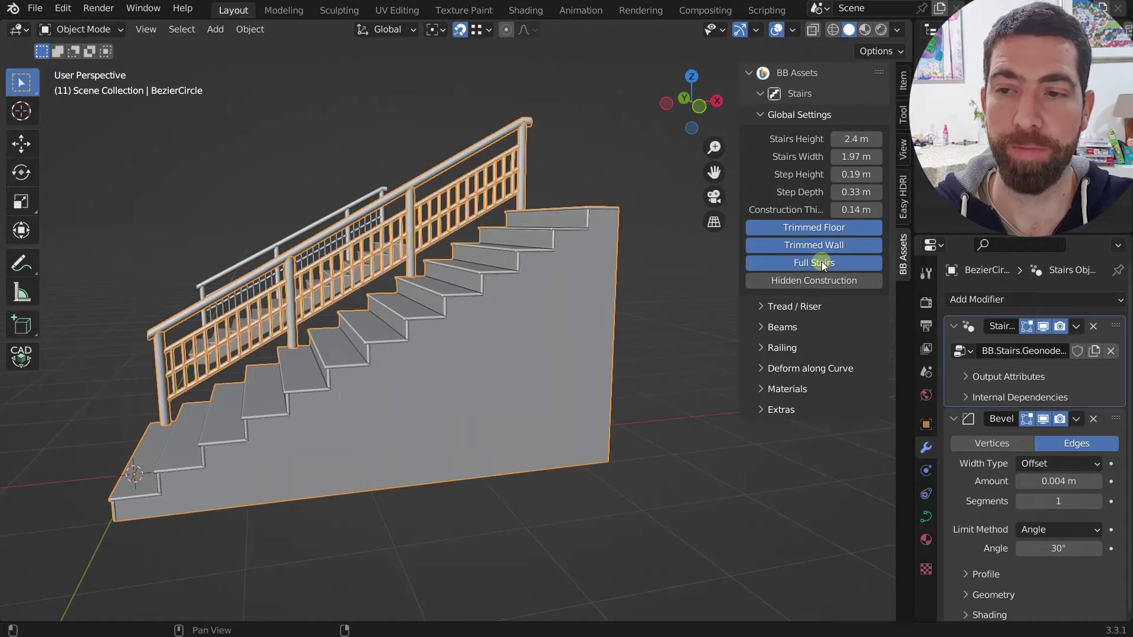
scroll(422, 406, "down", 2)
middle_click_drag(421, 406, 407, 387)
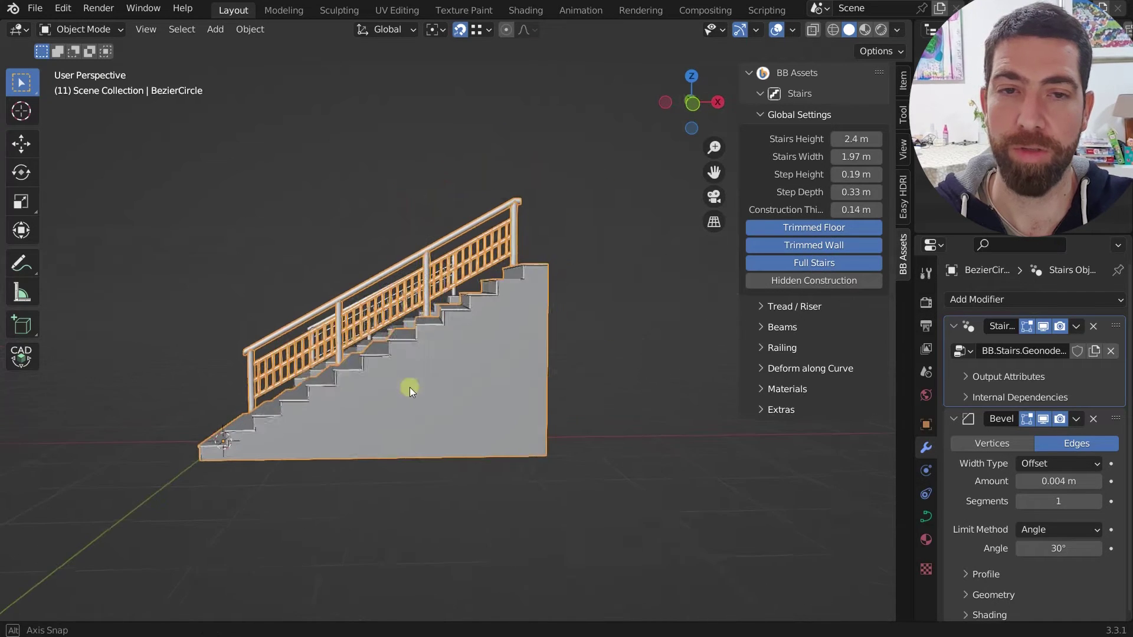
left_click(814, 263)
left_click(826, 280)
middle_click_drag(532, 336, 366, 387)
left_click(801, 270)
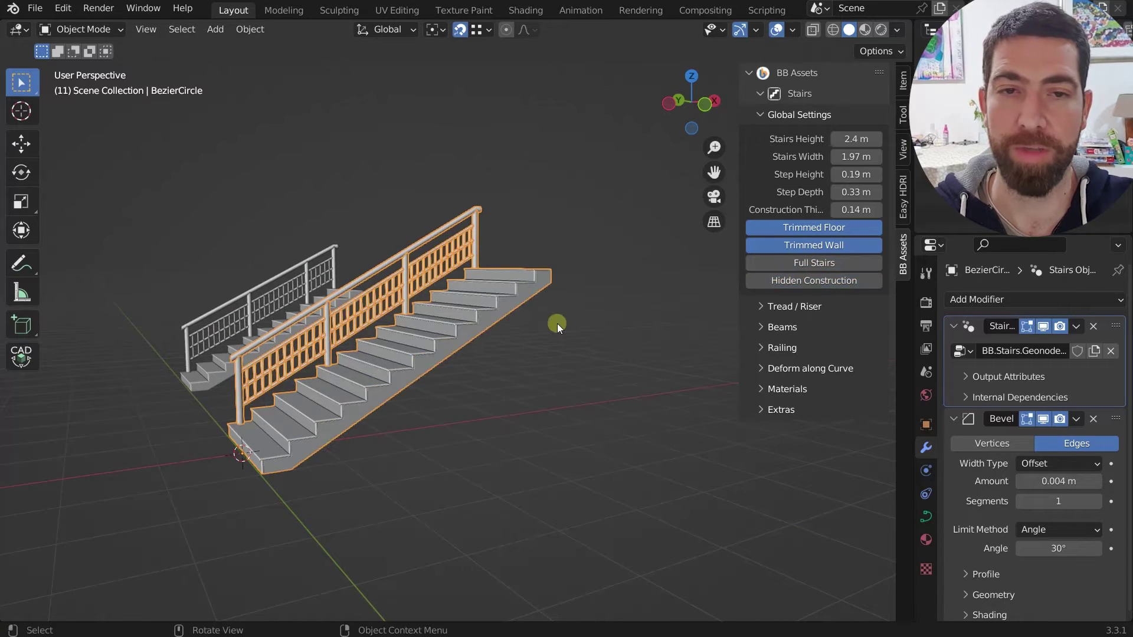
Expand the Tread / Riser settings and hide and show the treads and the risers in turn
left_click(762, 115)
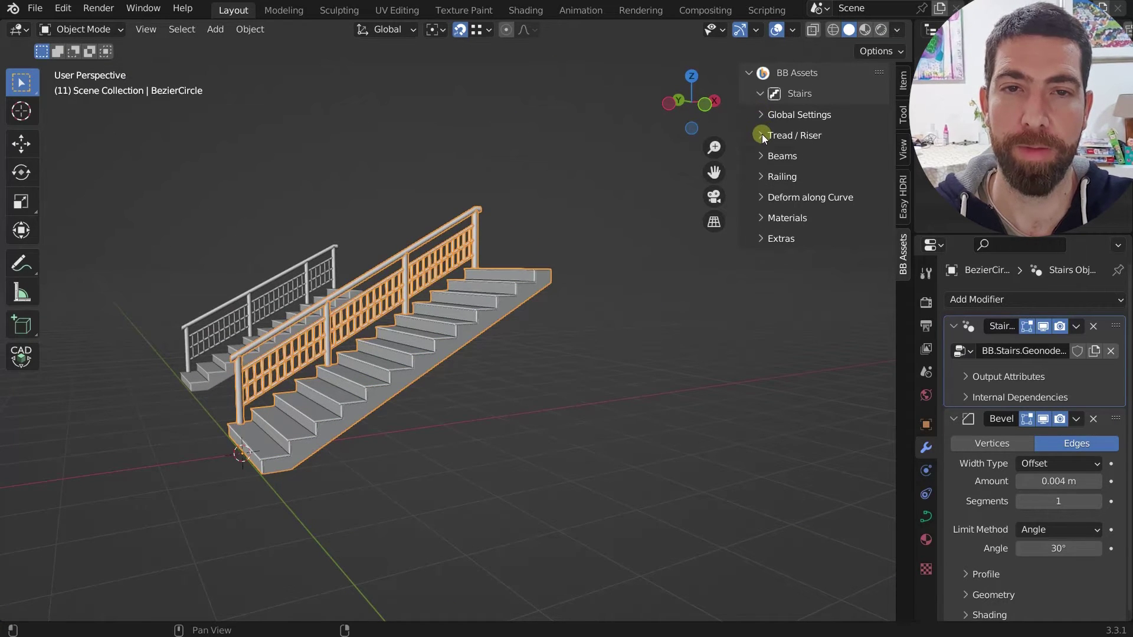
left_click(763, 134)
scroll(363, 377, "up", 6)
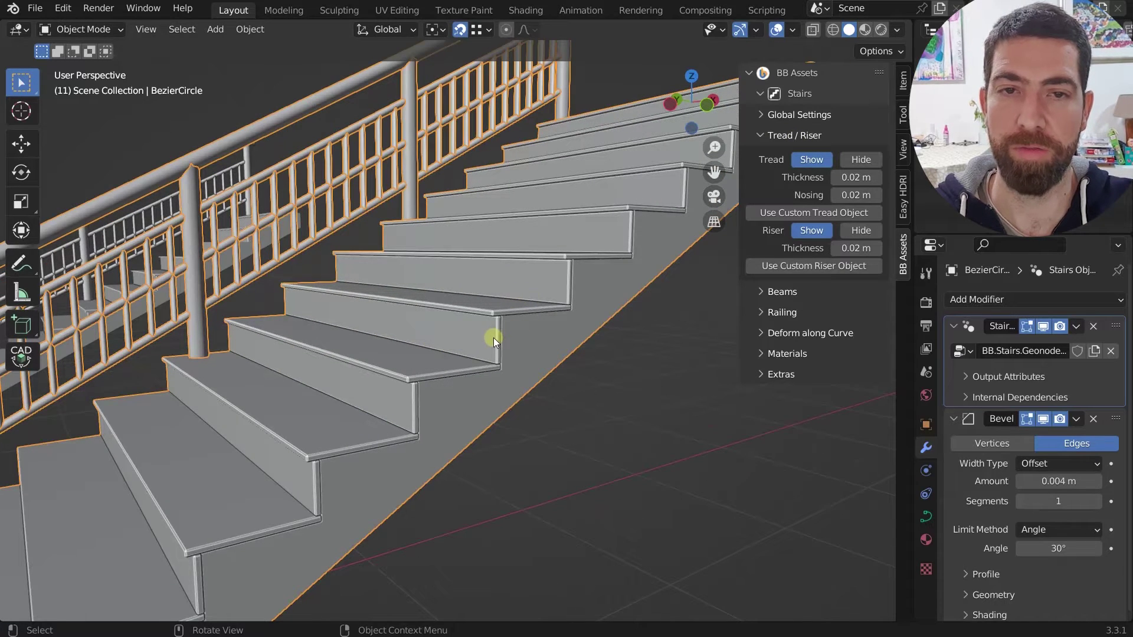
left_click(850, 161)
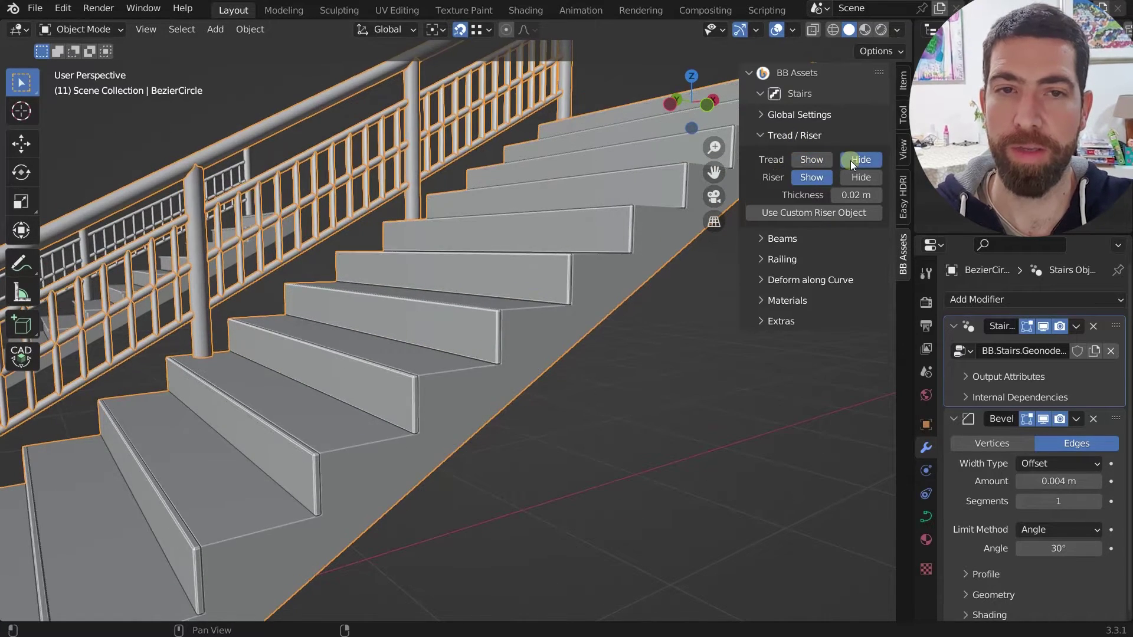
left_click(809, 160)
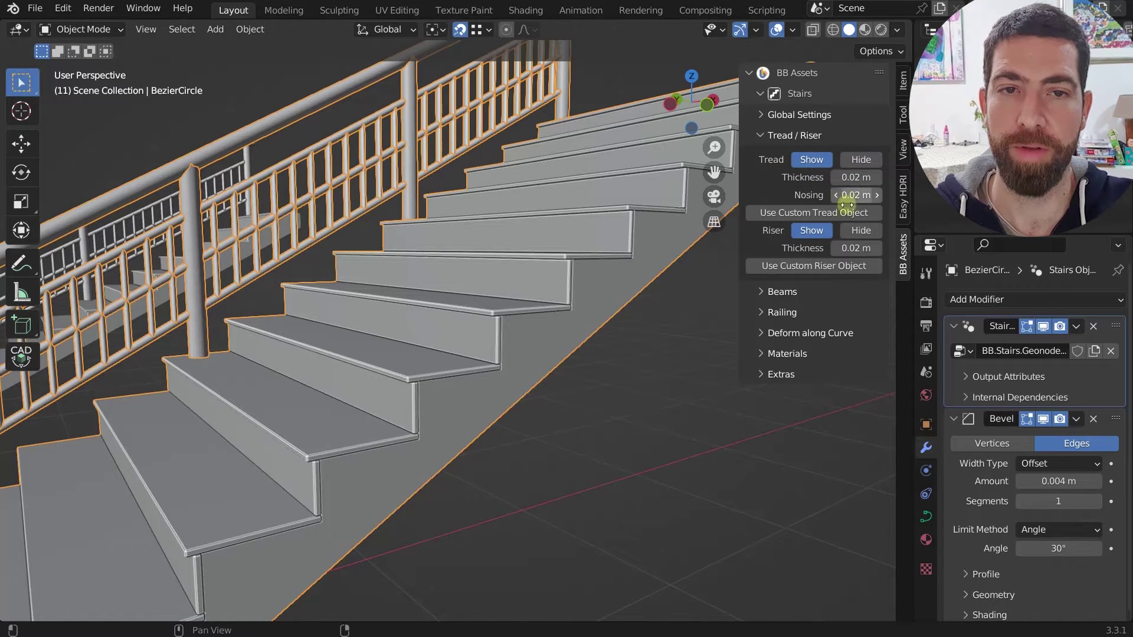
left_click(854, 231)
left_click(812, 229)
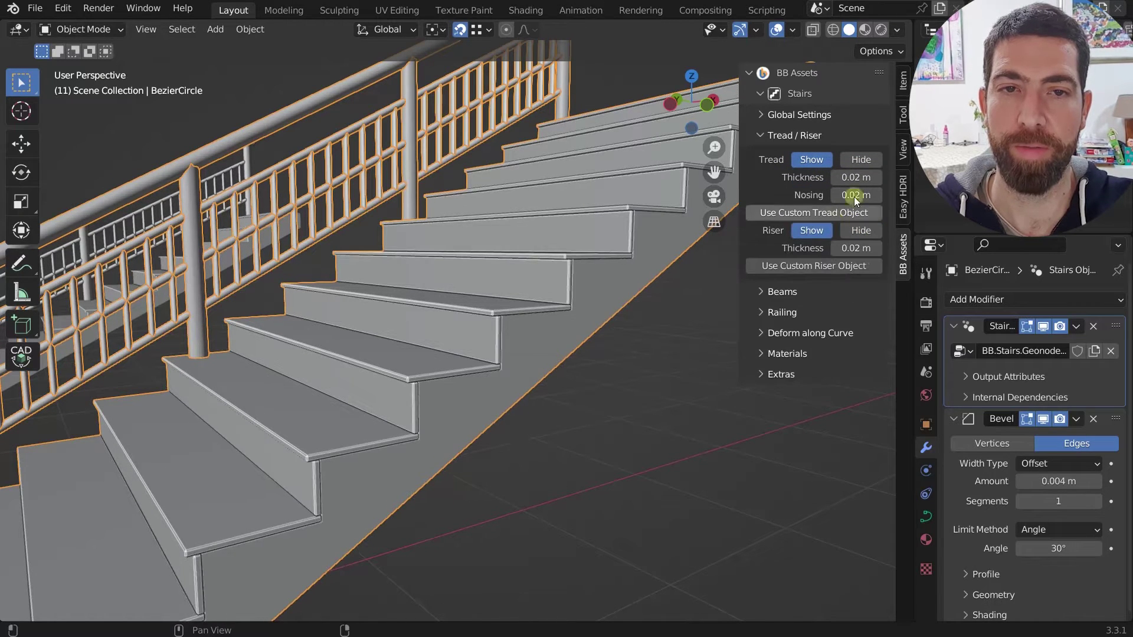
Set the tread thickness to 0.03 m and the nosing to 0.1 m
mouse_move(851, 177)
left_mouse_down()
mouse_move(885, 177)
mouse_move(853, 177)
mouse_move(866, 195)
mouse_move(853, 195)
left_mouse_up()
mouse_move(497, 306)
middle_mouse_down()
mouse_move(487, 282)
mouse_move(508, 327)
mouse_move(510, 308)
middle_mouse_up()
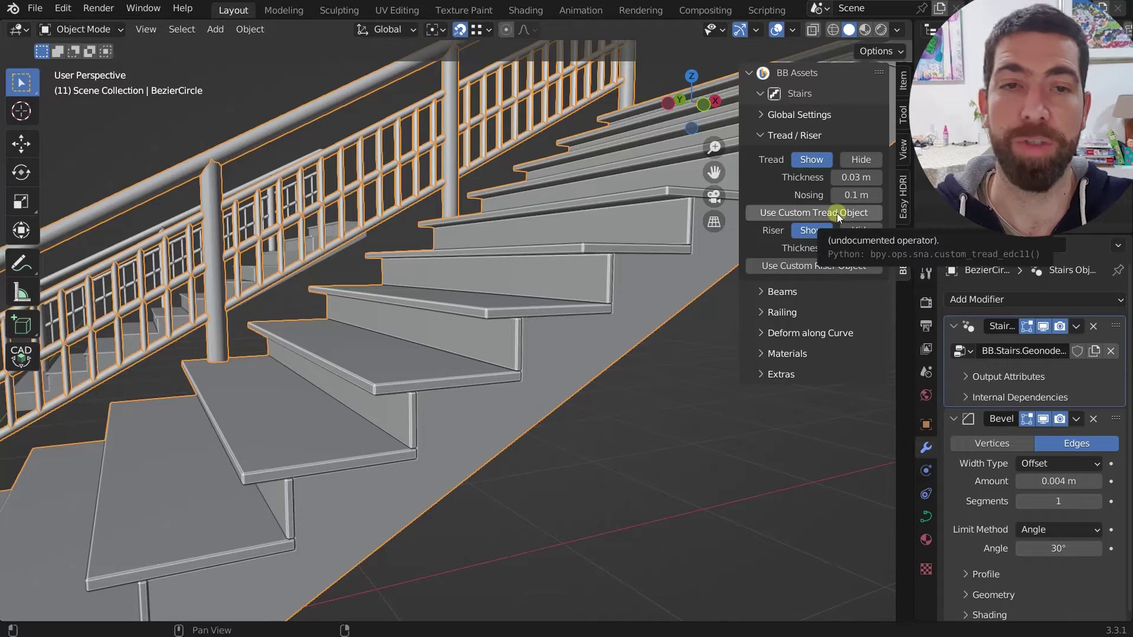
Toggle the custom tread object option on and off, and set the tread nosing to 0.03 m
left_click(837, 213)
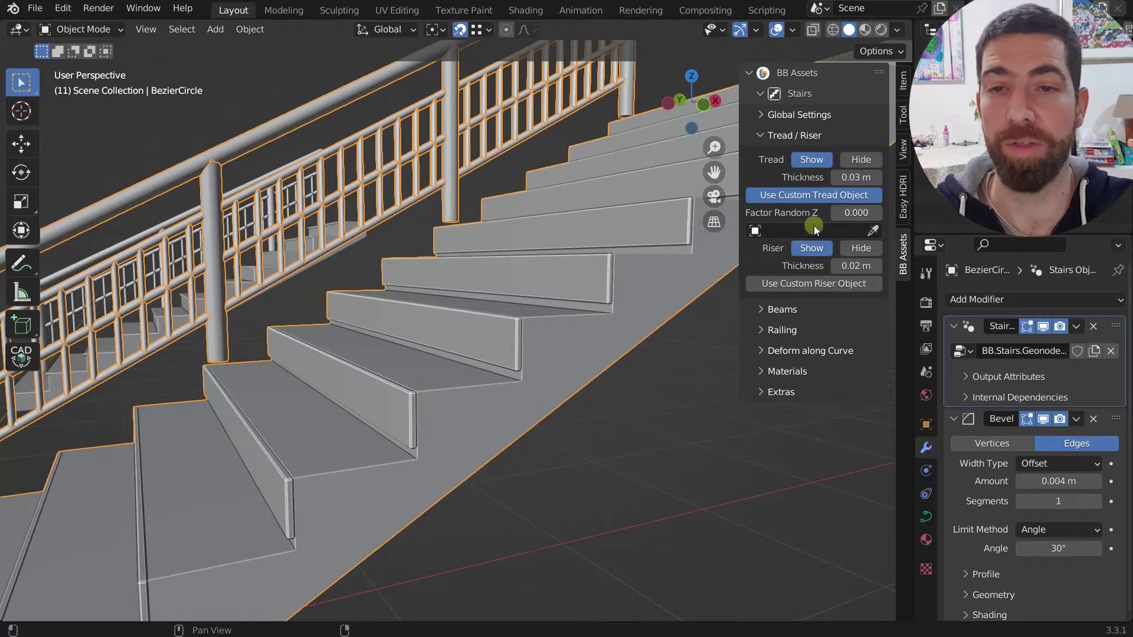
middle_click_drag(533, 299, 513, 293)
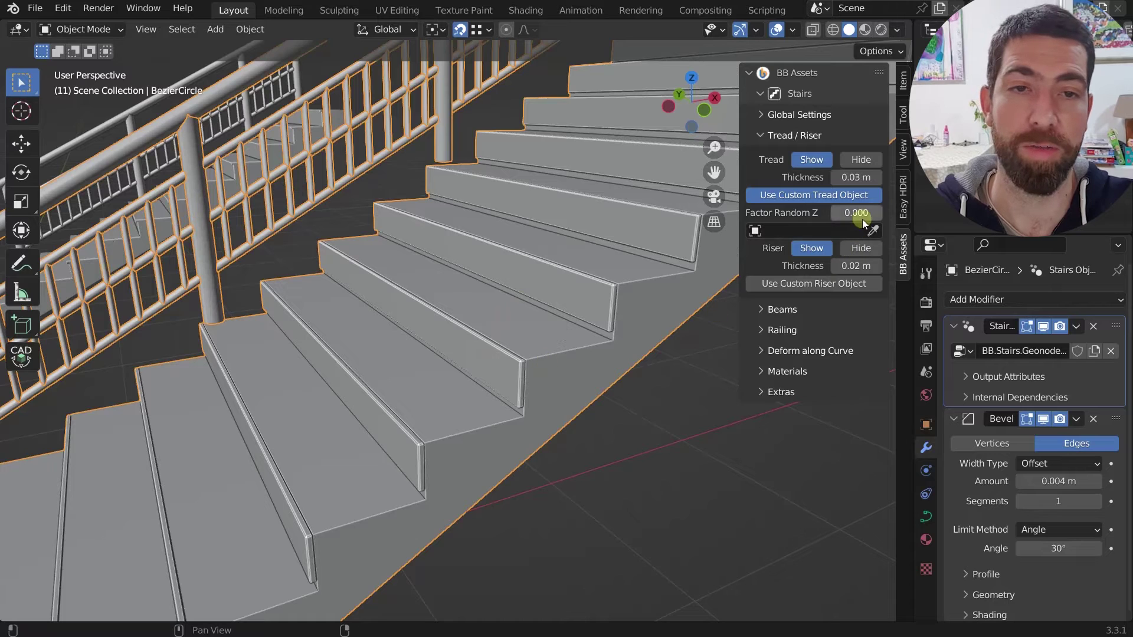
left_click(828, 196)
middle_click_drag(567, 259, 696, 247)
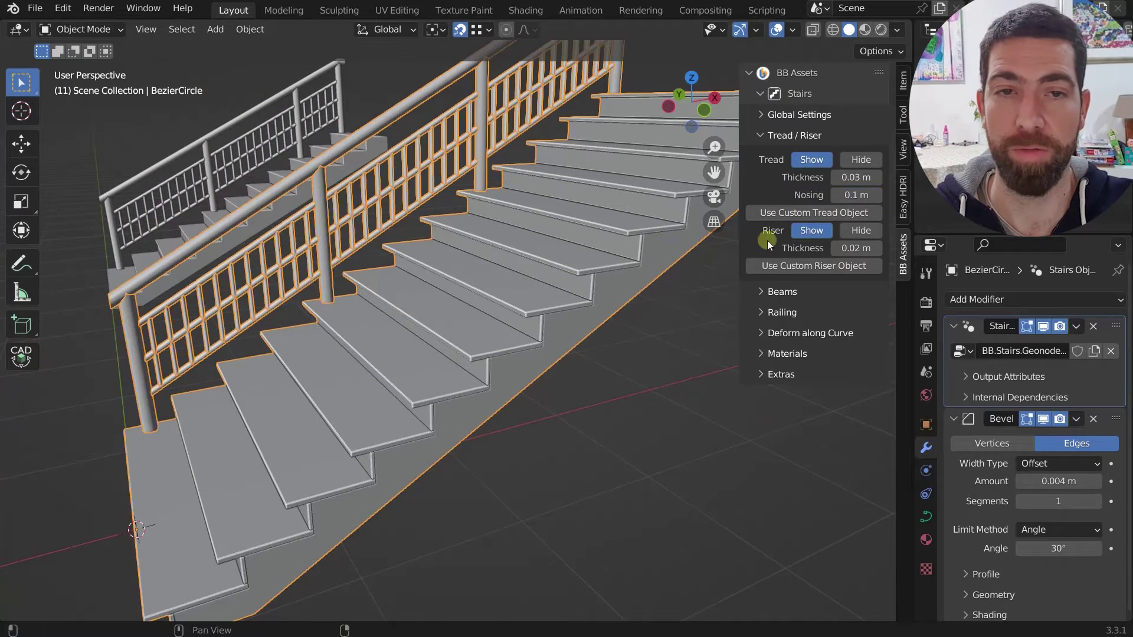
left_click_drag(857, 194, 854, 193)
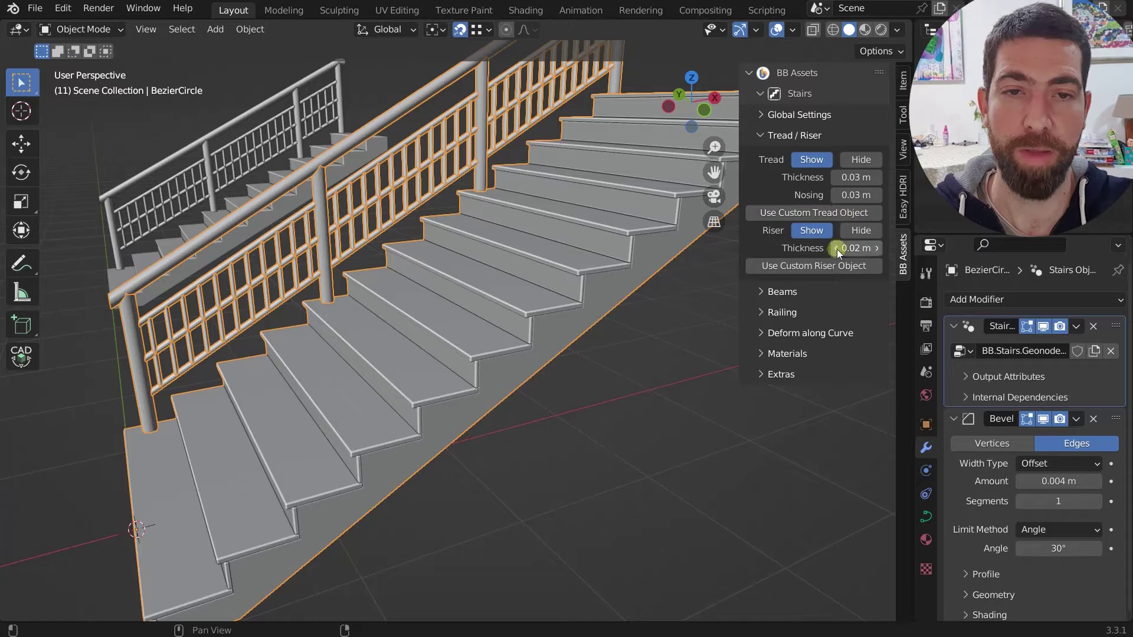
Show the support beams of the stairs in the Beams settings and view them from below
left_click(767, 134)
left_click(767, 173)
left_click(768, 155)
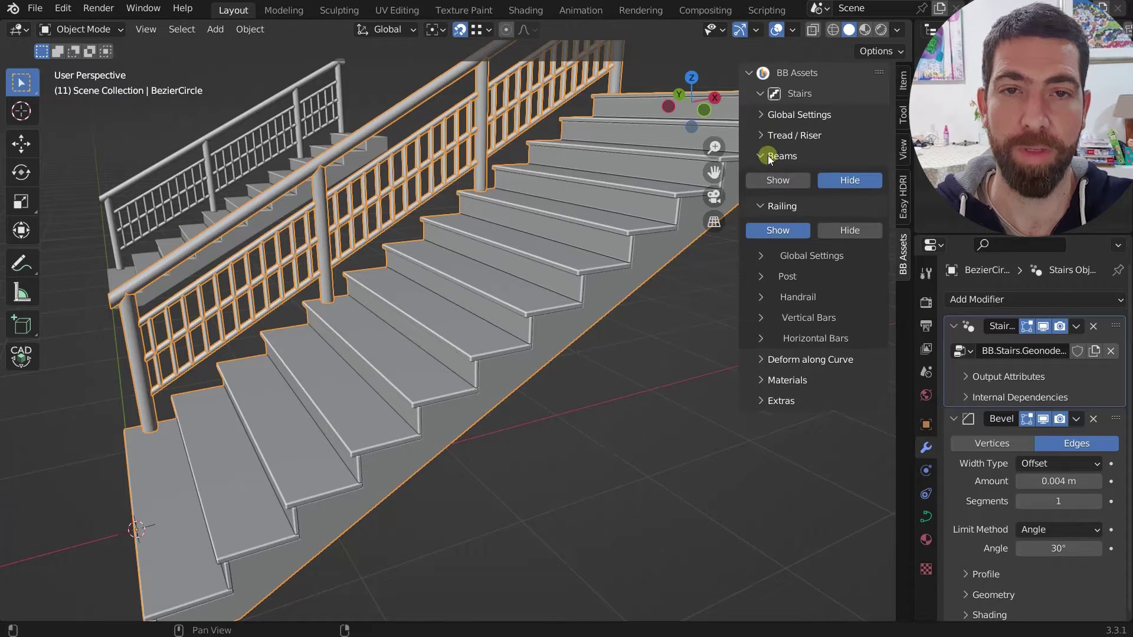
left_click(761, 206)
left_click(778, 179)
scroll(373, 310, "down", 4)
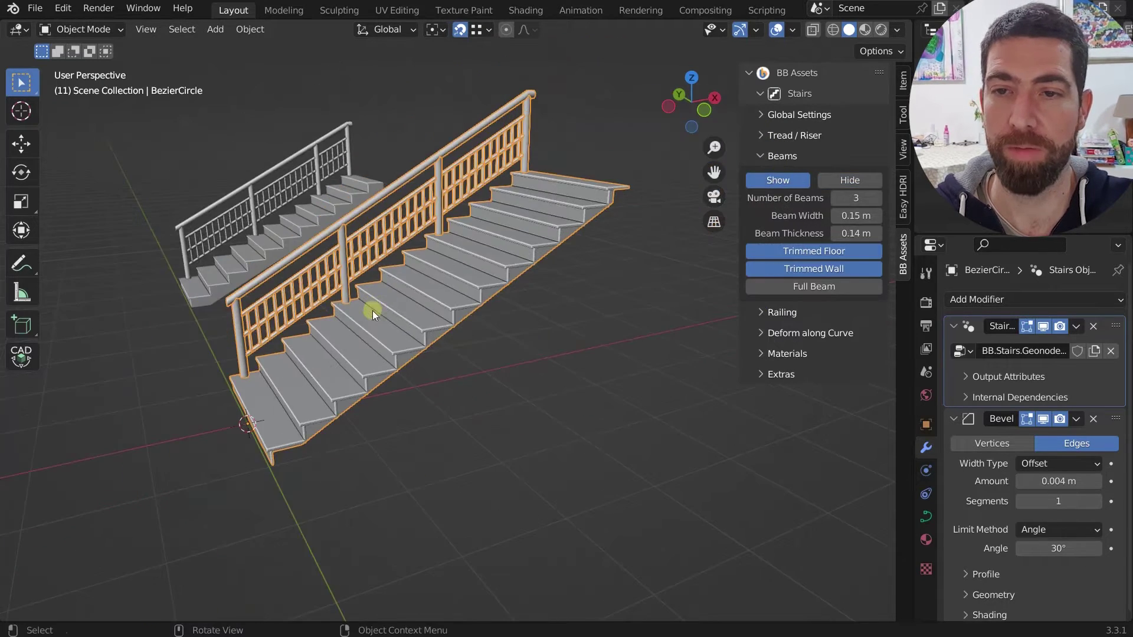
middle_click_drag(373, 310, 422, 267)
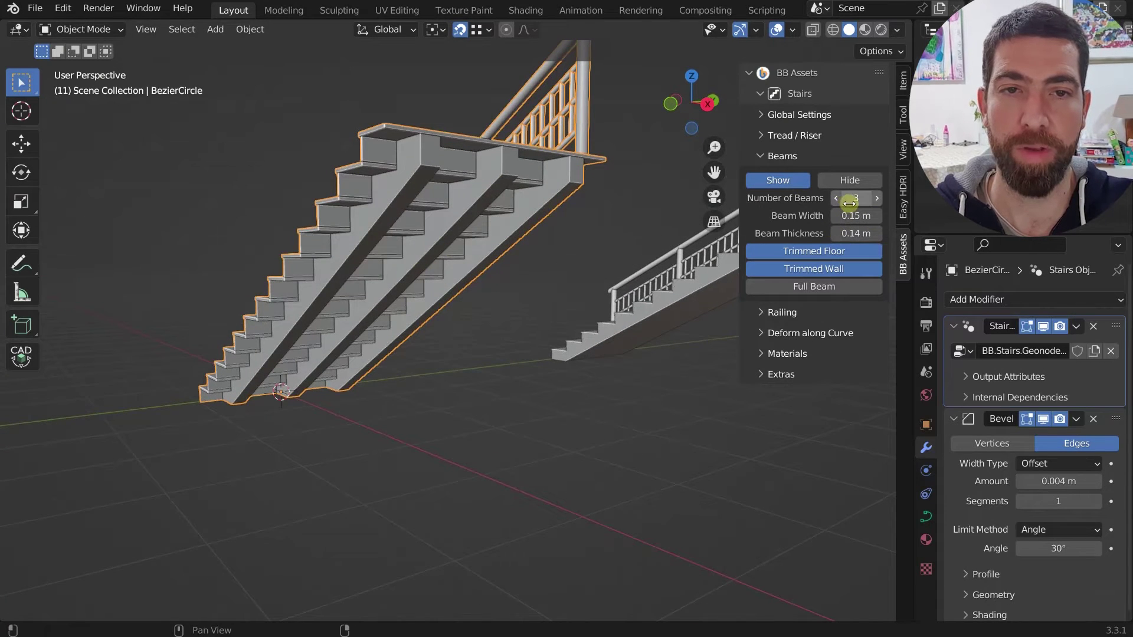
Try 7 beams under the stairs, go back to 3, and toggle the beams hidden and shown
left_click(876, 198)
left_click(876, 198)
left_click(876, 198)
left_click(877, 199)
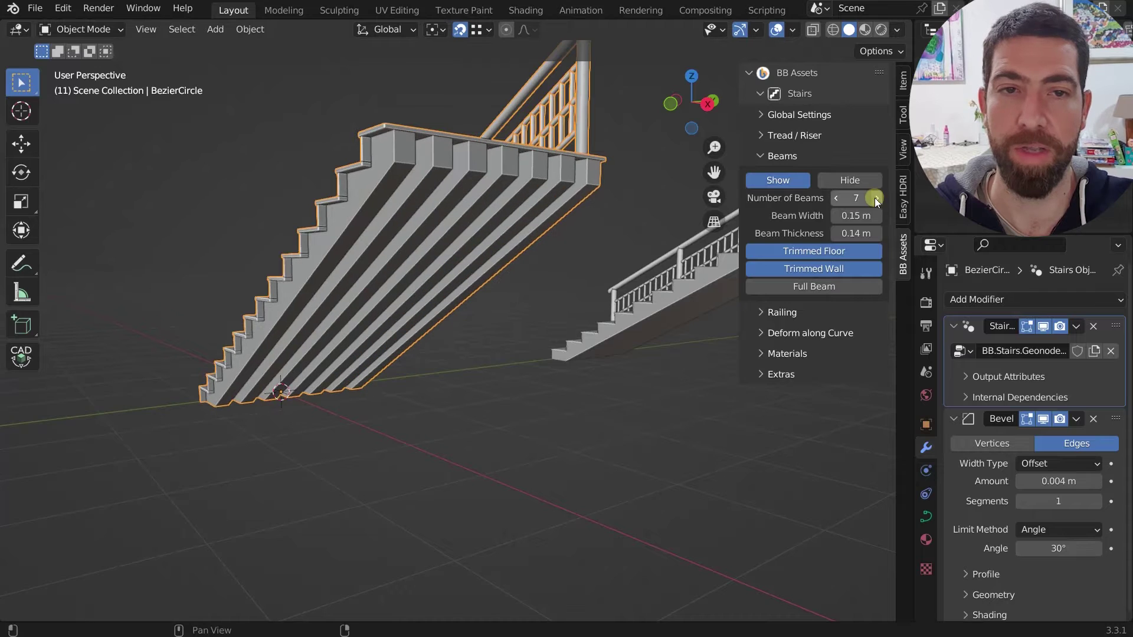
left_click(850, 180)
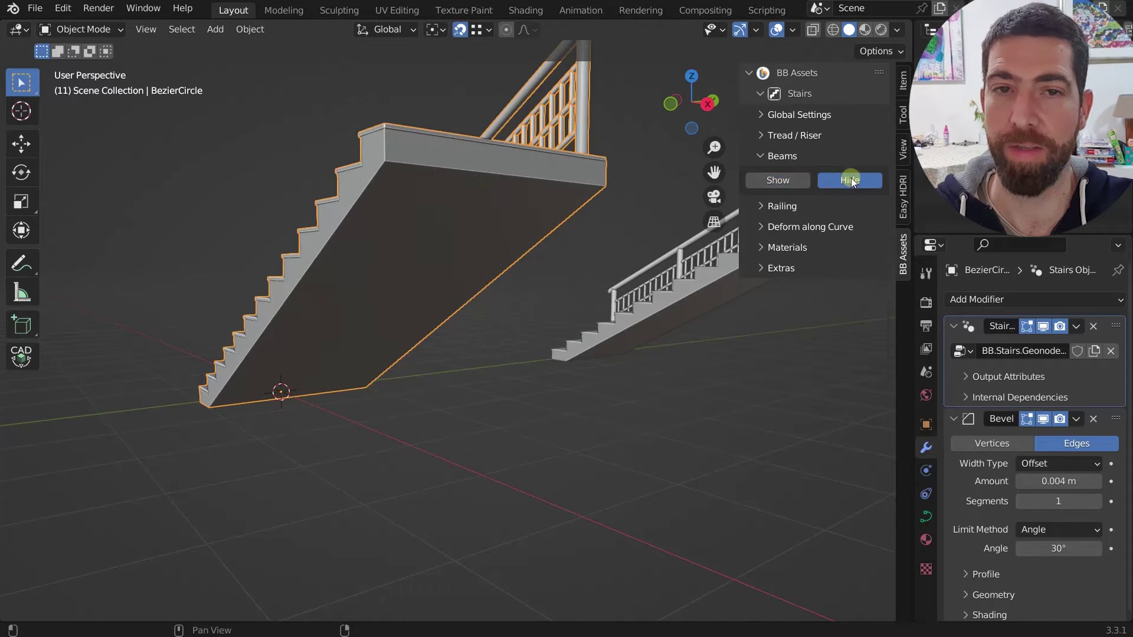
left_click(780, 180)
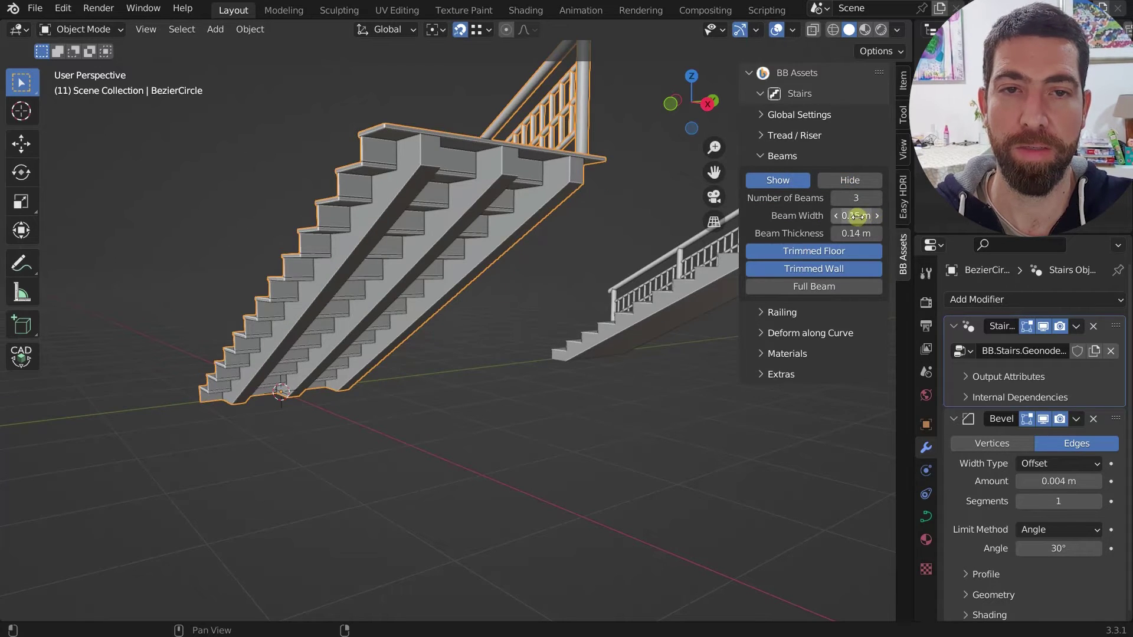
Set the beam width to 0.14 m and the beam thickness to 0.17 m
mouse_move(857, 216)
left_mouse_down()
mouse_move(846, 216)
mouse_move(858, 233)
left_mouse_up()
mouse_move(407, 277)
middle_mouse_down()
mouse_move(461, 275)
mouse_move(413, 282)
middle_mouse_up()
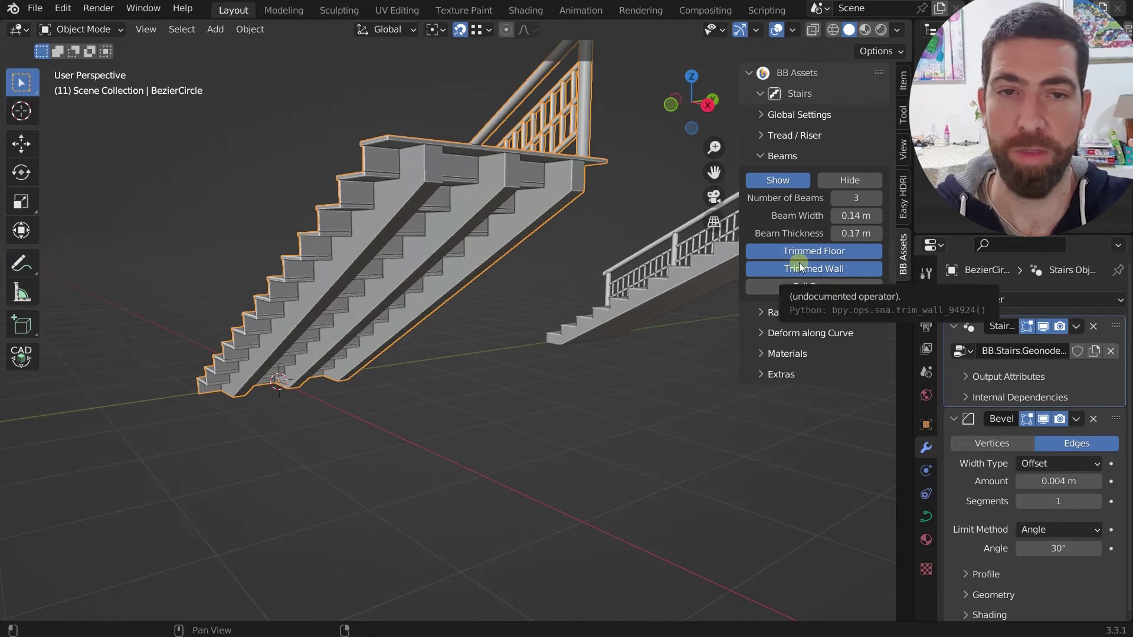
Turn off floor trimming for the beams, inspect their lower ends from the side, and turn trimming back on
left_click(822, 250)
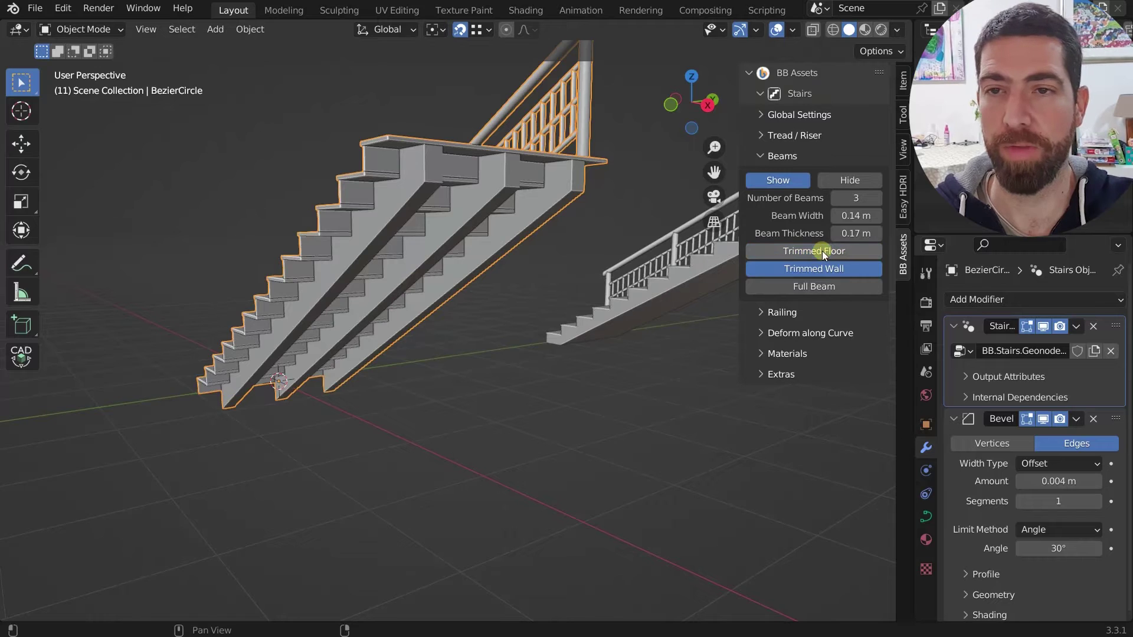
middle_click_drag(363, 317, 258, 325)
scroll(258, 326, "up", 5)
scroll(188, 398, "down", 3)
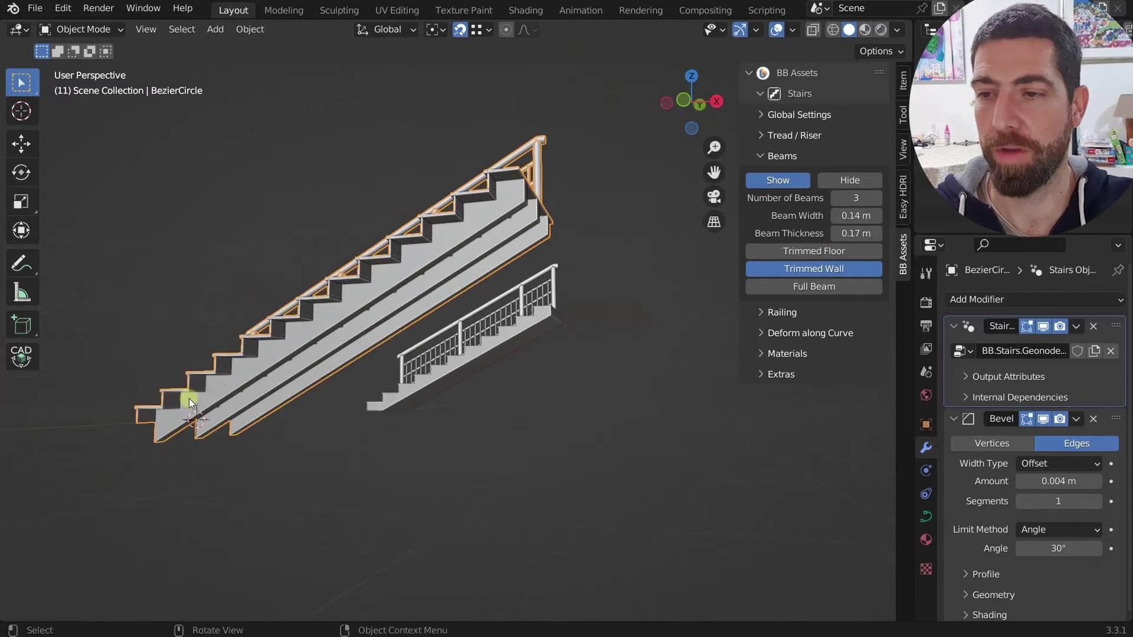
middle_click_drag(189, 399, 126, 450)
left_click(843, 251, "shift")
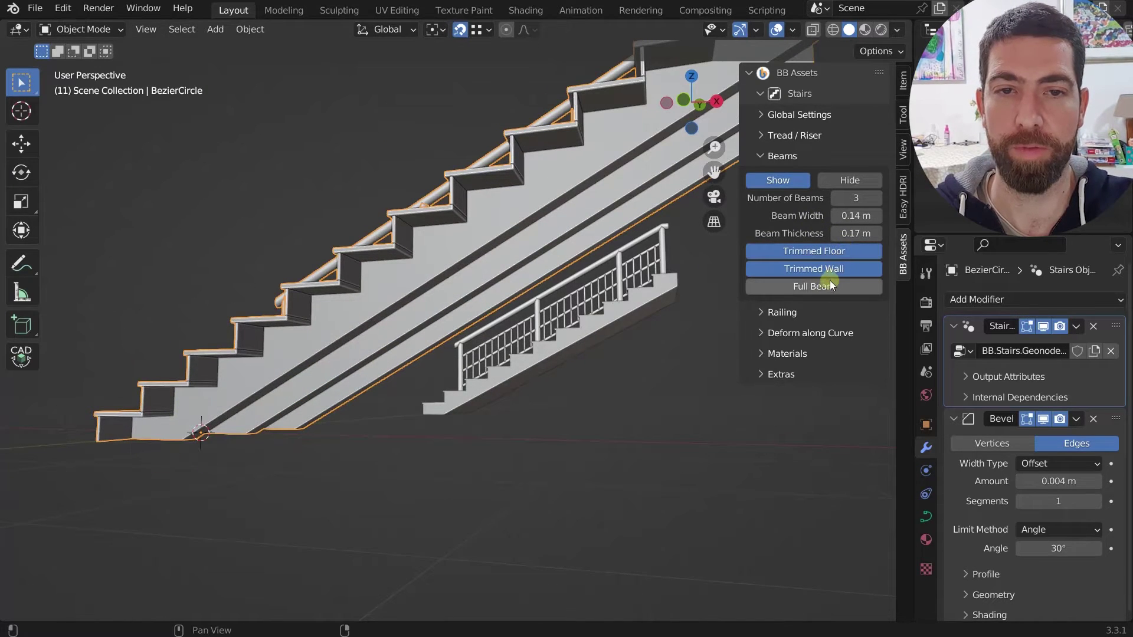
Toggle the Full Beam option on and off several times to compare full and sloped beams
left_click(814, 286, "shift")
middle_click_drag(423, 272, 405, 291)
left_click(830, 250, "shift")
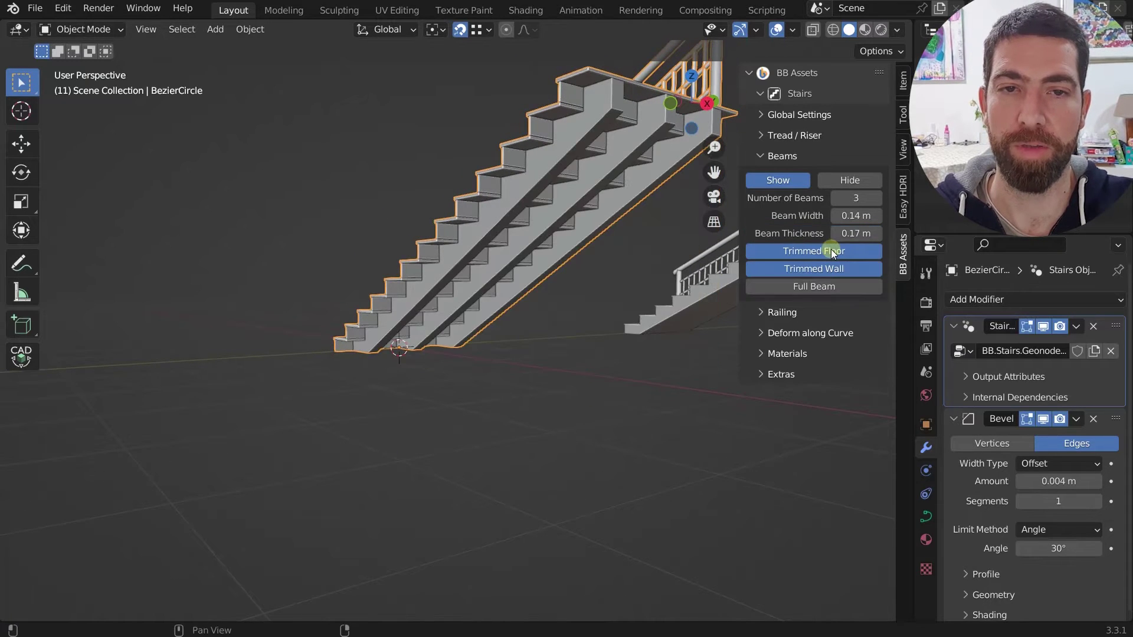
left_click(827, 286)
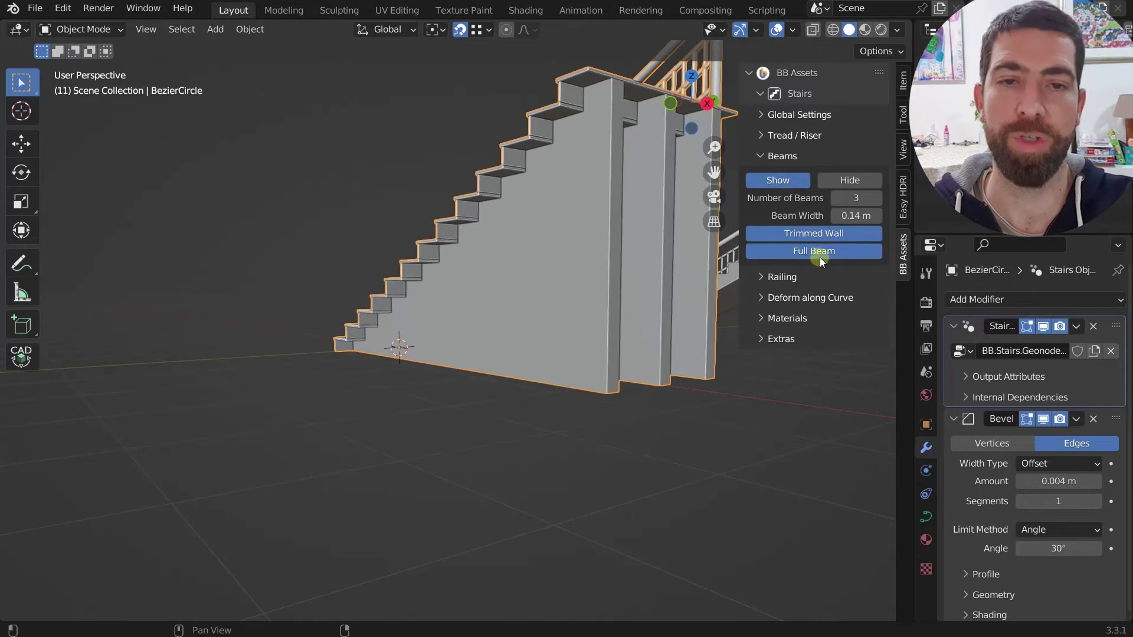
left_click(820, 257)
left_click(826, 286)
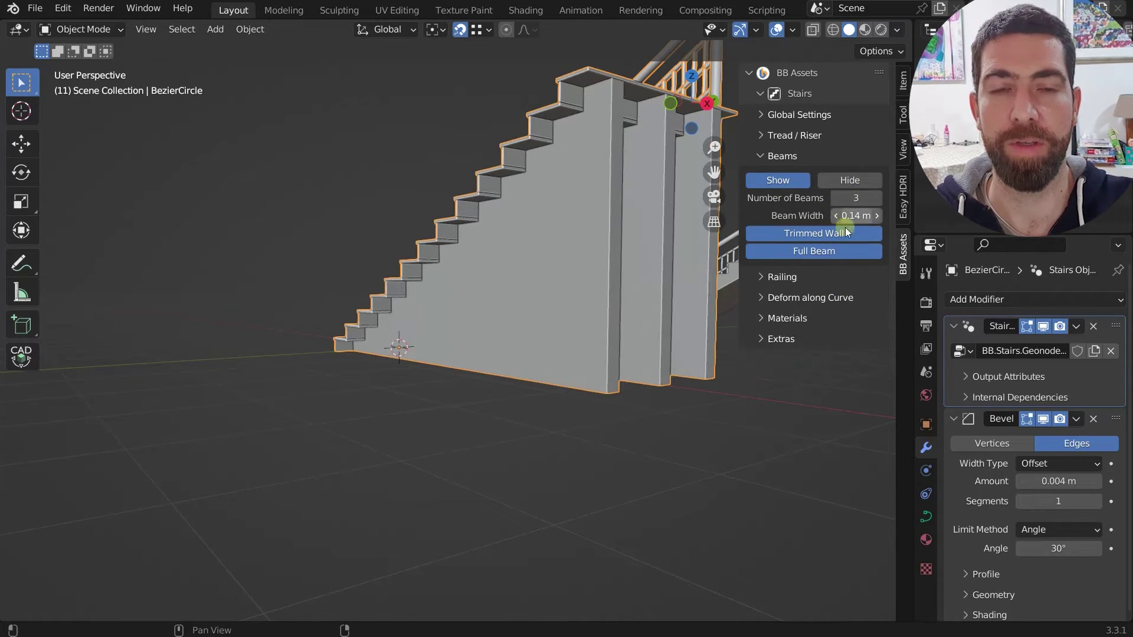
left_click(823, 254)
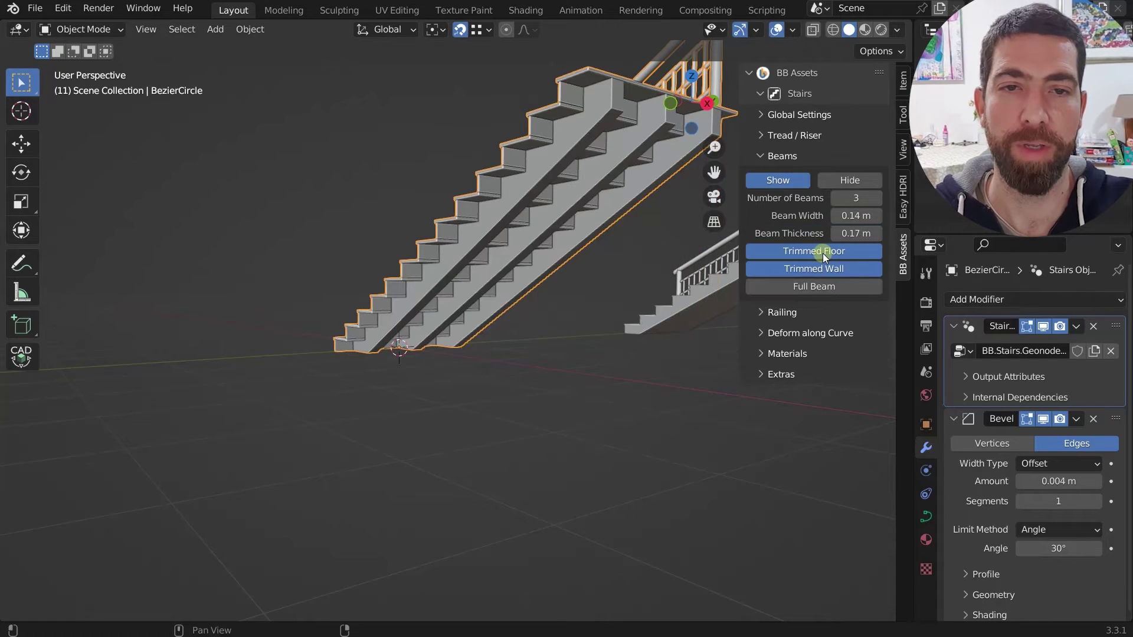
Turn on Full Beam for the stairs' beams, inspect the result, and collapse the Beams settings
left_click(823, 285)
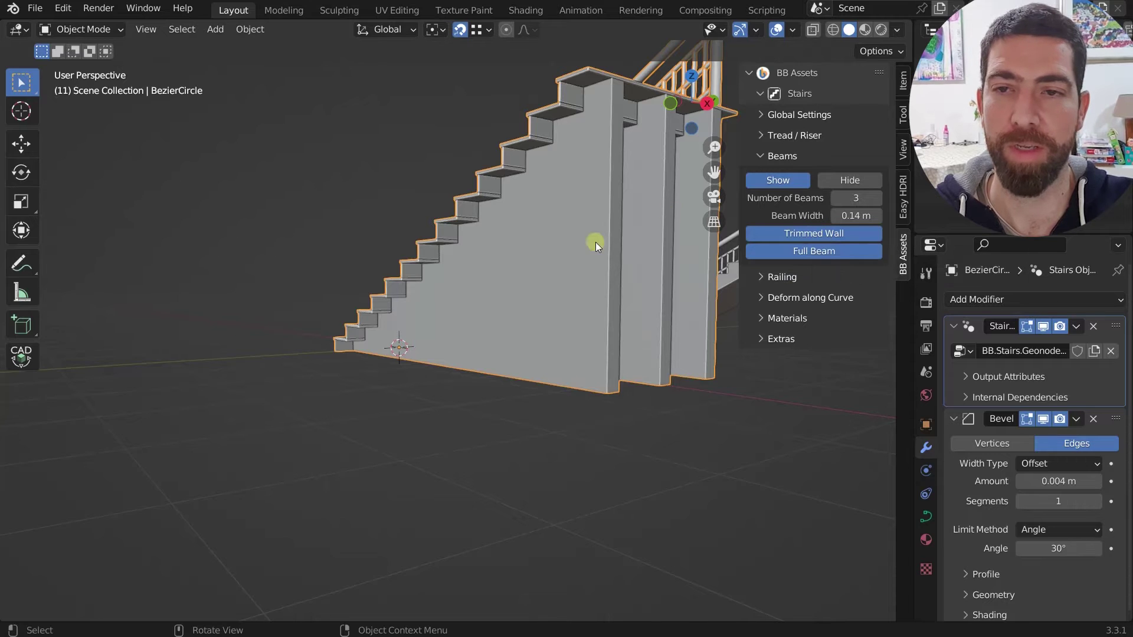
middle_click_drag(531, 278, 536, 282)
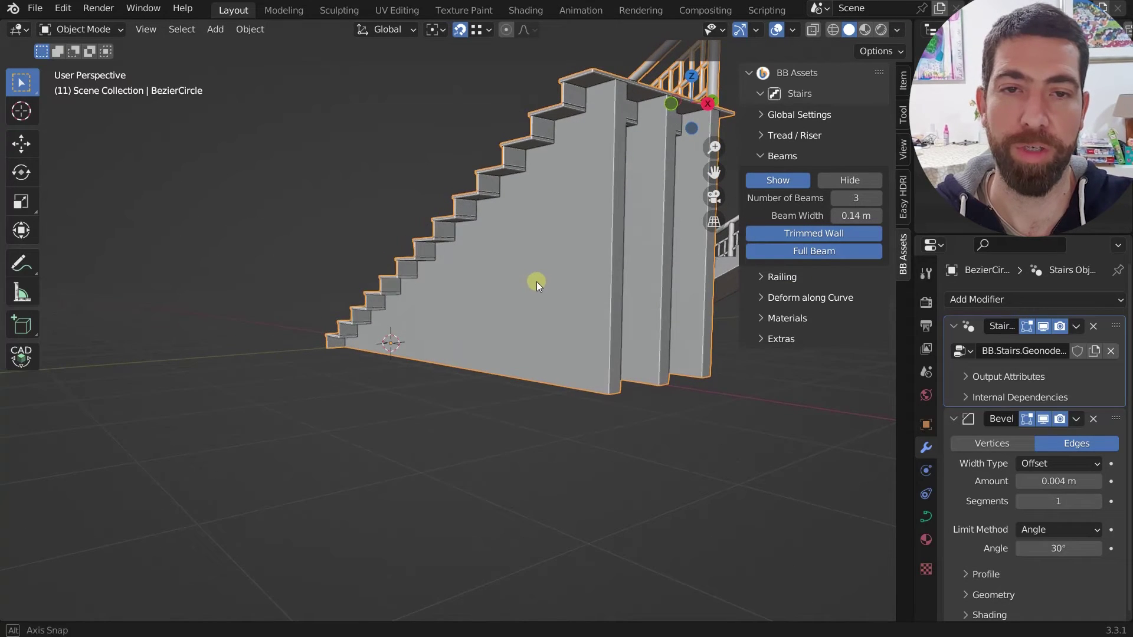
left_click(762, 156)
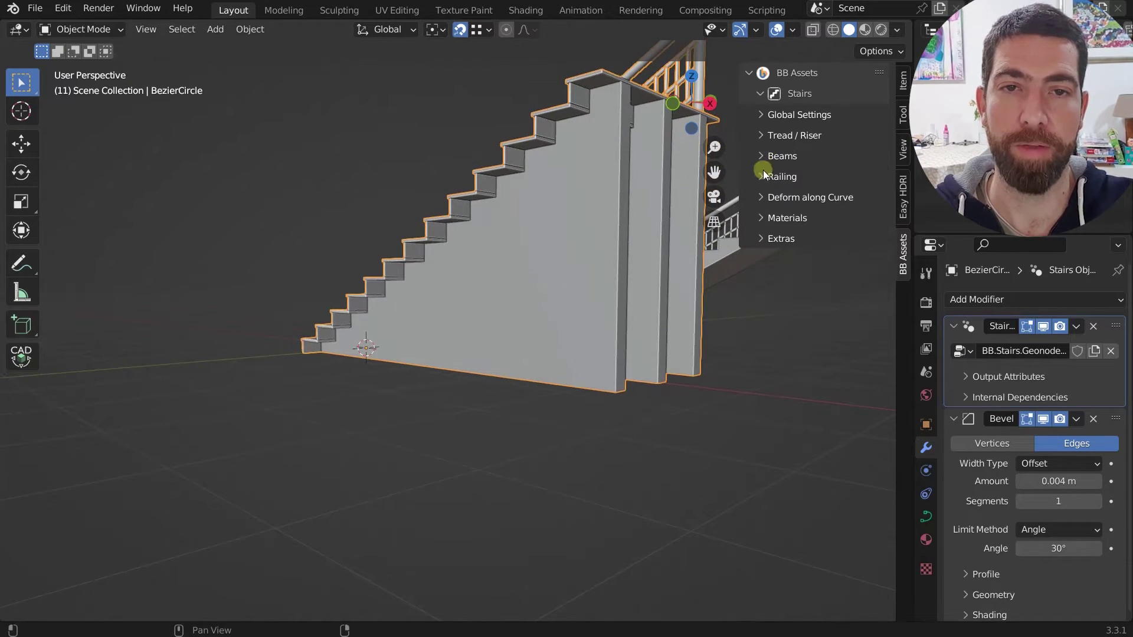
Turn off Full Beam for the stairs' beams and collapse the Beams settings
left_click(762, 175)
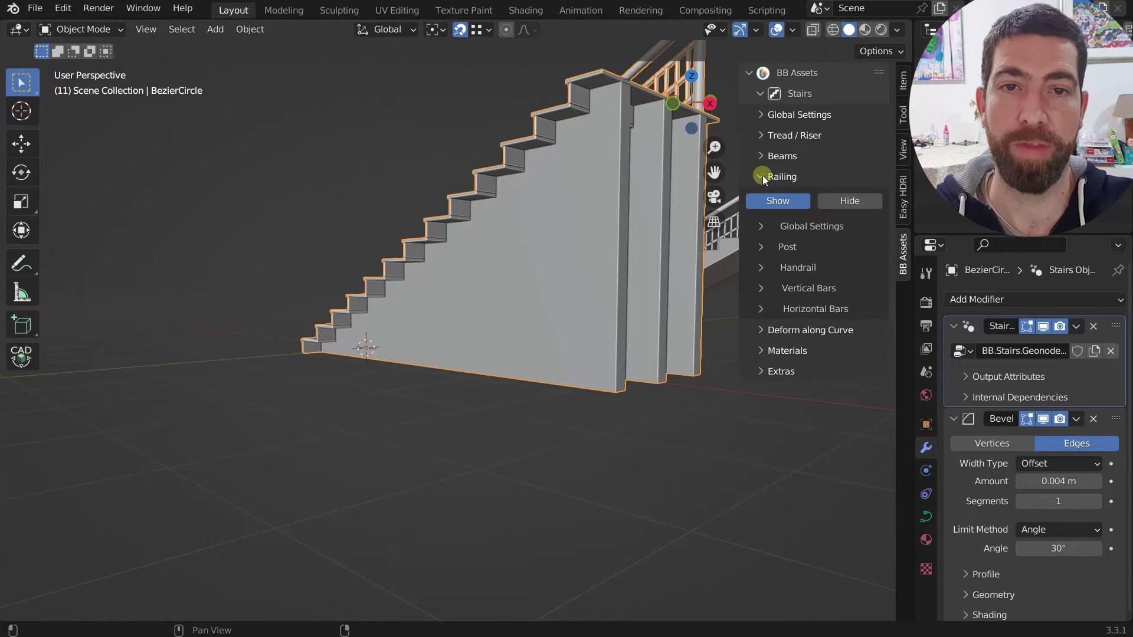
middle_click_drag(494, 247, 614, 276)
left_click(781, 157)
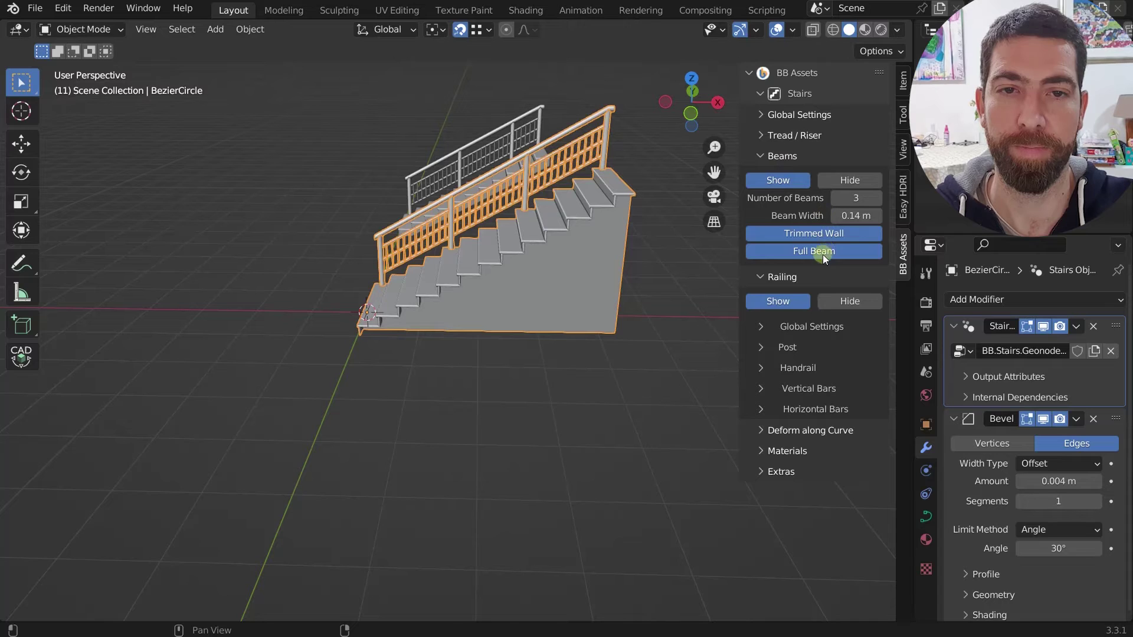
left_click(825, 254)
left_click(764, 155)
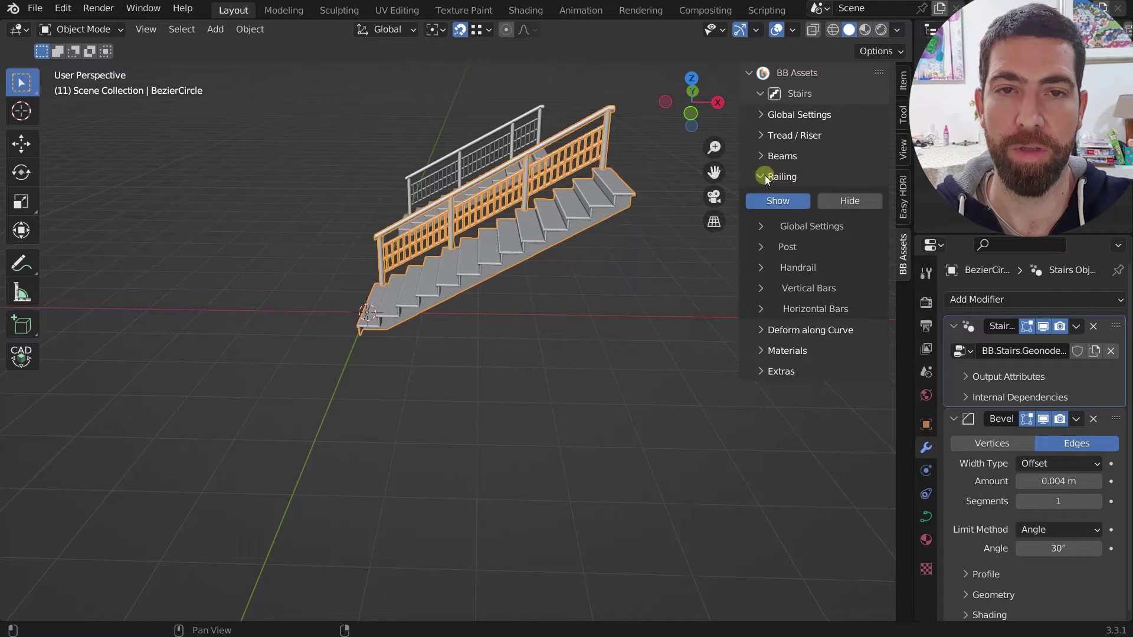
Hide and show the stairs' railing to compare both states, leaving the railing shown
left_click(761, 175)
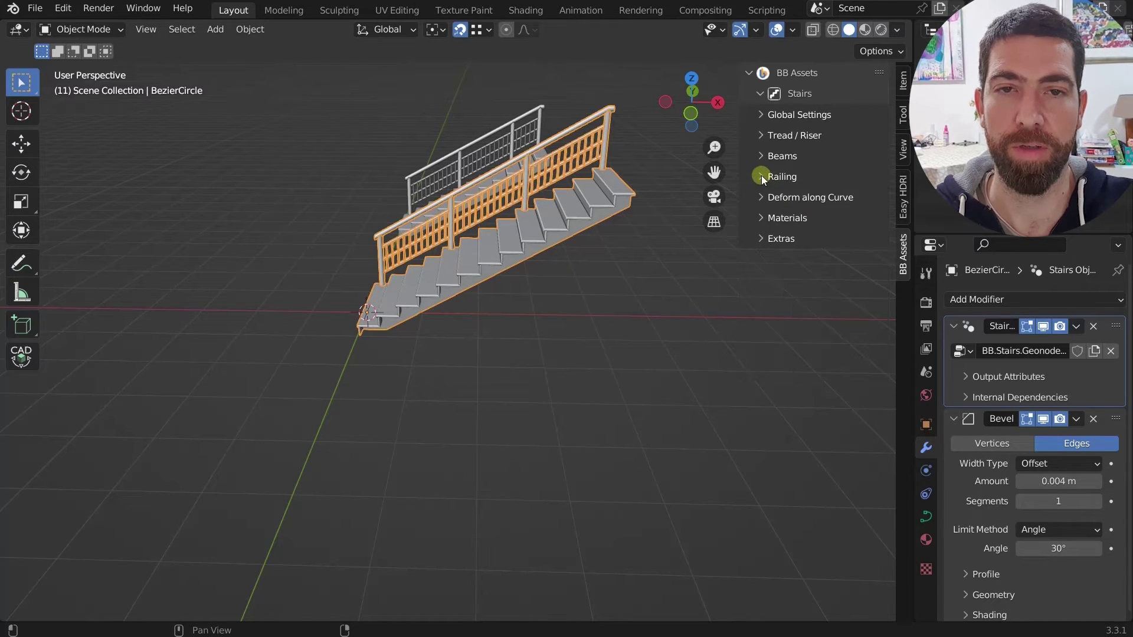
left_click(761, 176)
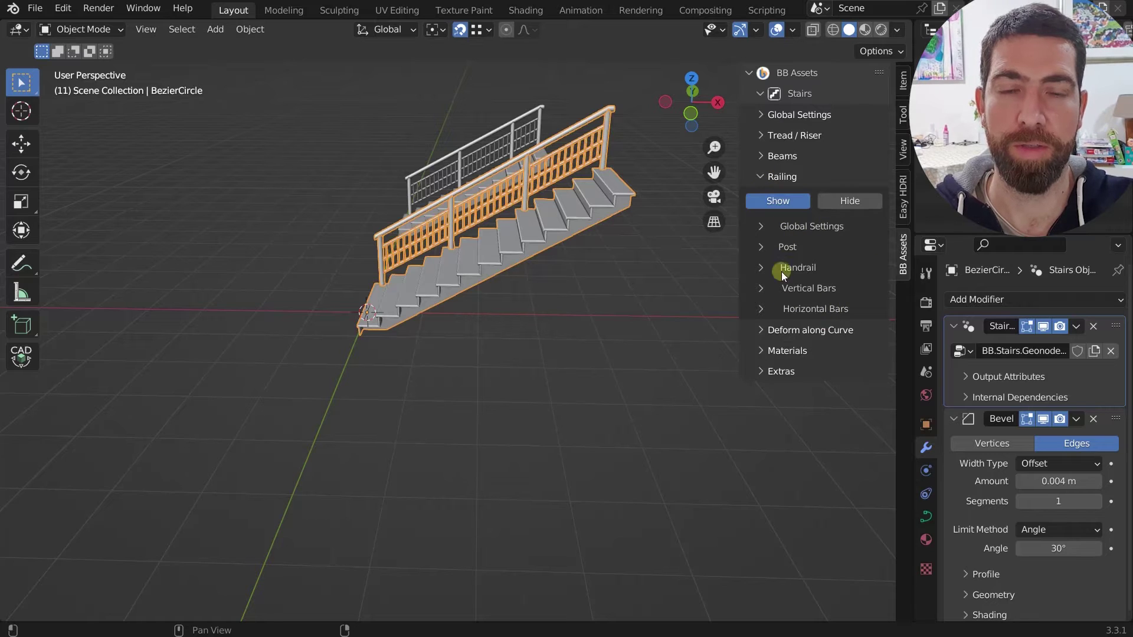
left_click(849, 206)
left_click(804, 203)
left_click(838, 202)
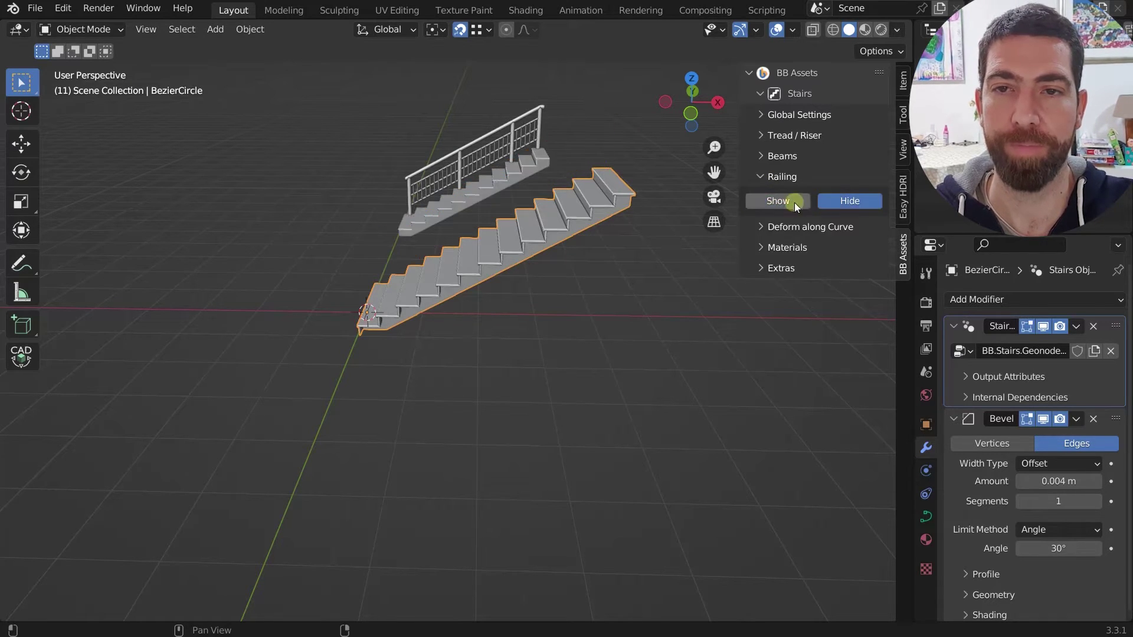
middle_click_drag(678, 212, 916, 189)
left_click(791, 203)
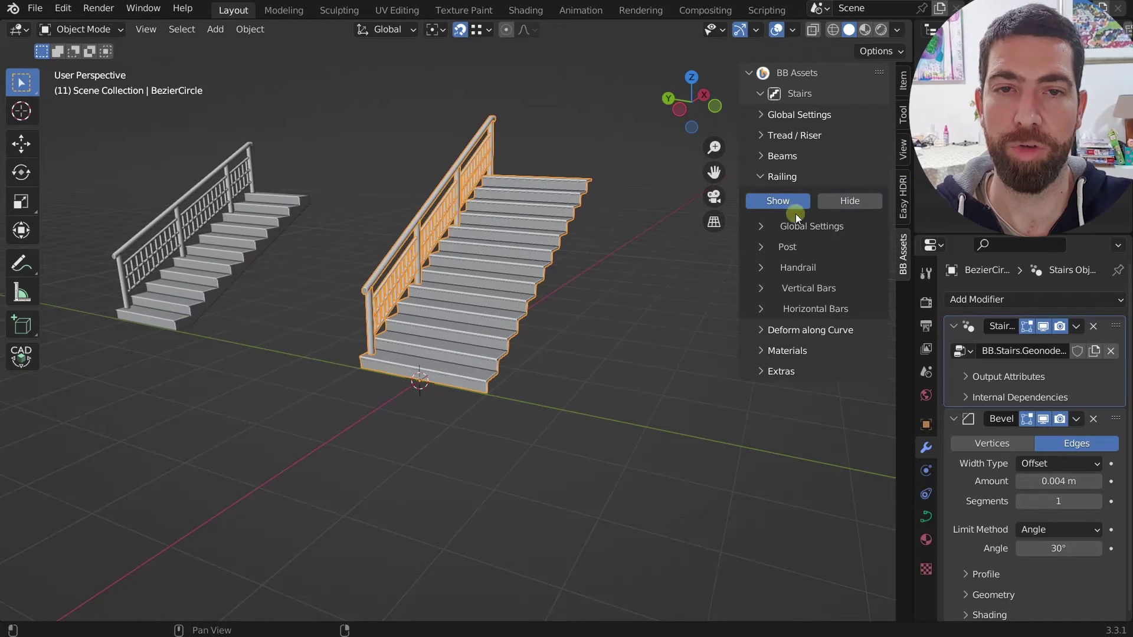
Compare the railing on both sides, right and left, adjust the railing height, keep it on the left, and collapse its global settings
left_click(760, 226)
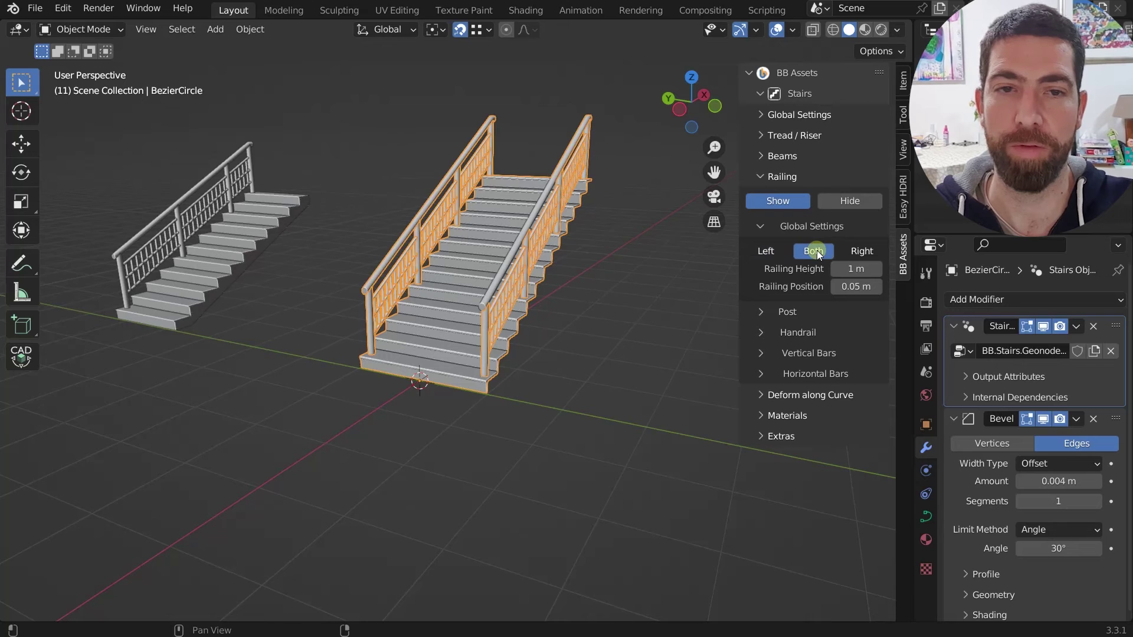
left_click(865, 252)
left_click(765, 251)
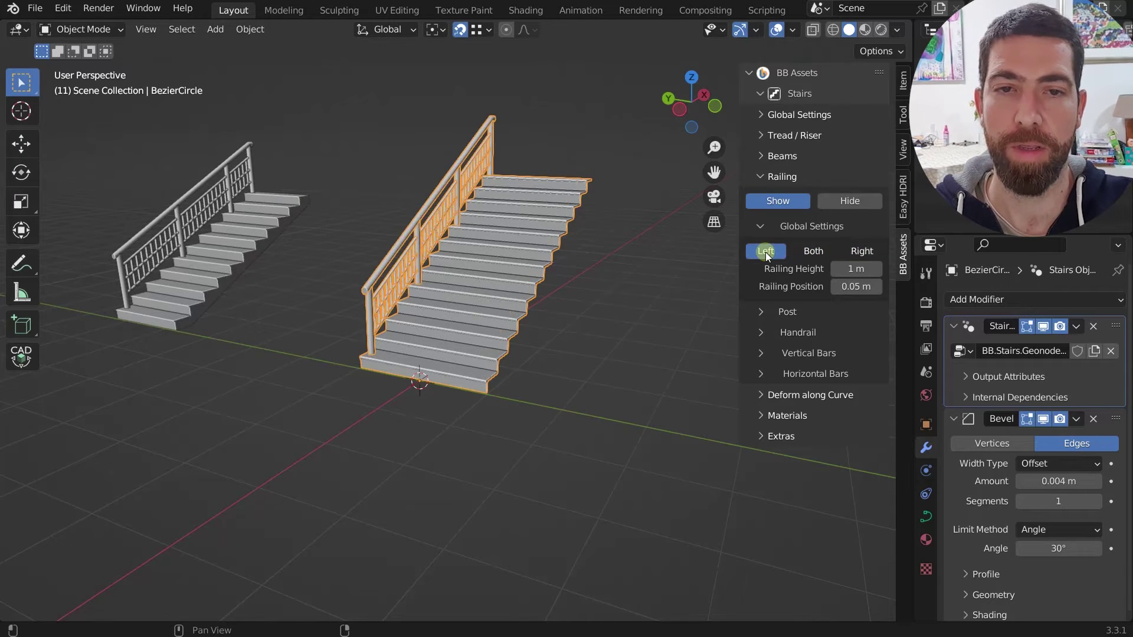
mouse_move(856, 269)
left_mouse_down()
mouse_move(877, 268)
mouse_move(851, 271)
mouse_move(855, 286)
left_mouse_up()
left_click(770, 250)
left_click(764, 227)
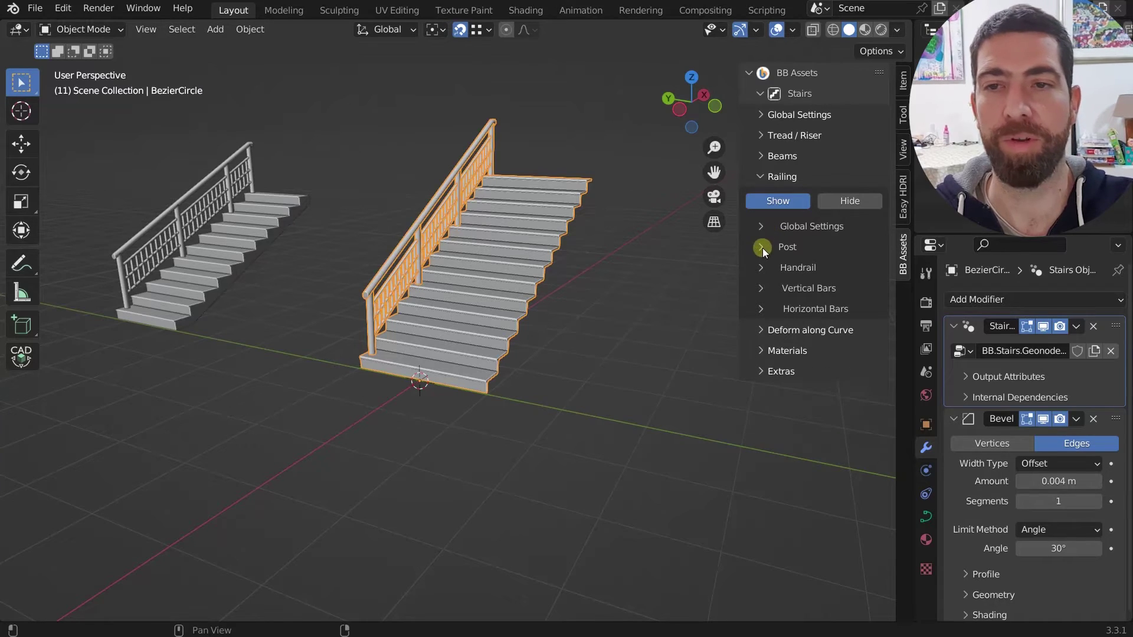
Open the railing's Post settings, toggle the posts' visibility, and place a post on every 1 step
scroll(387, 282, "up", 5)
middle_click_drag(371, 324, 327, 302)
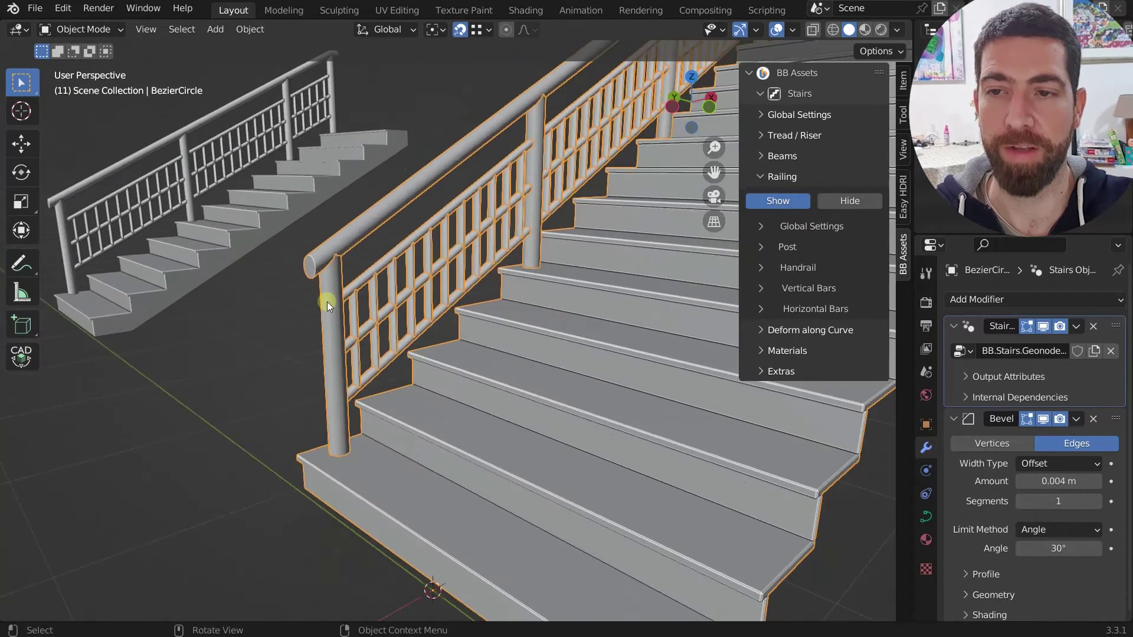
scroll(327, 302, "down", 3)
scroll(356, 327, "up", 2)
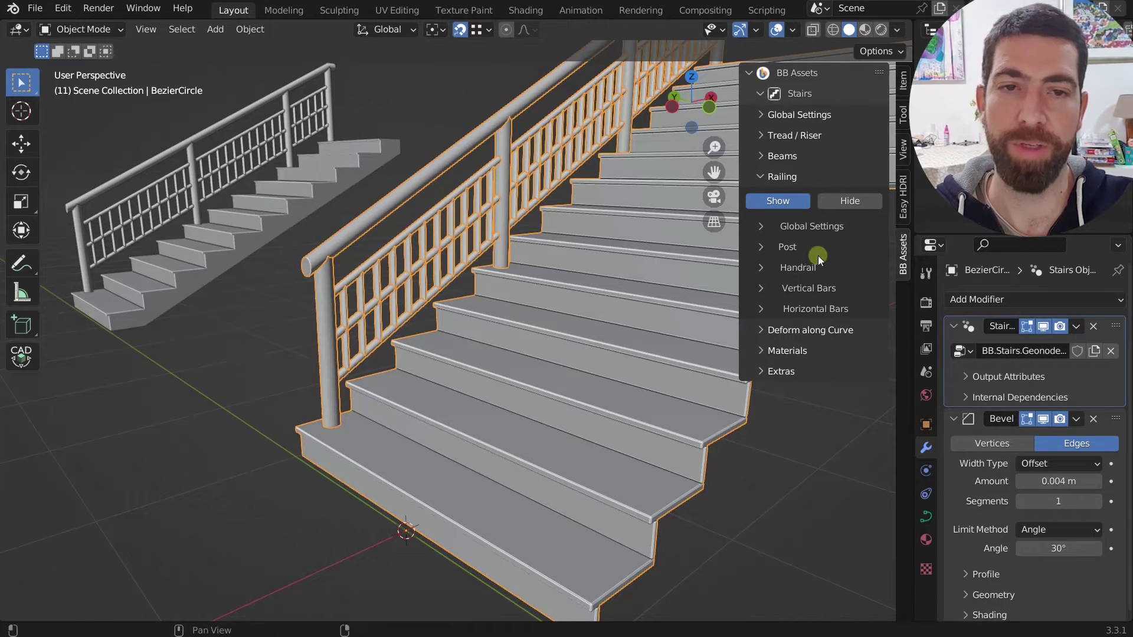
left_click(765, 242)
left_click(762, 245)
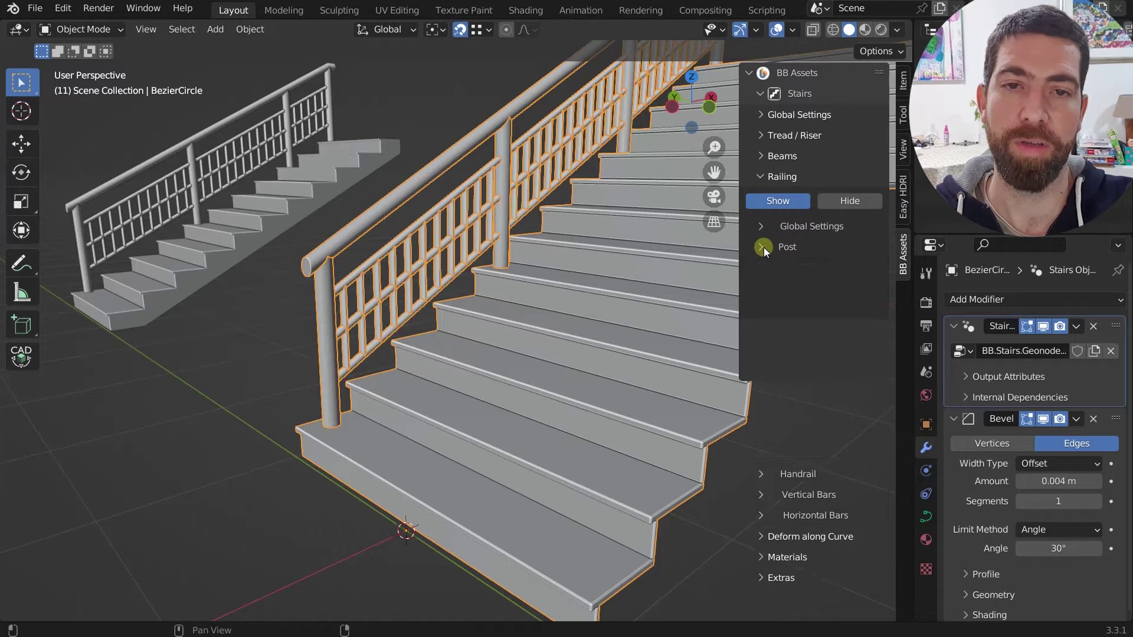
left_click(761, 246)
left_click(848, 271)
left_click(795, 267)
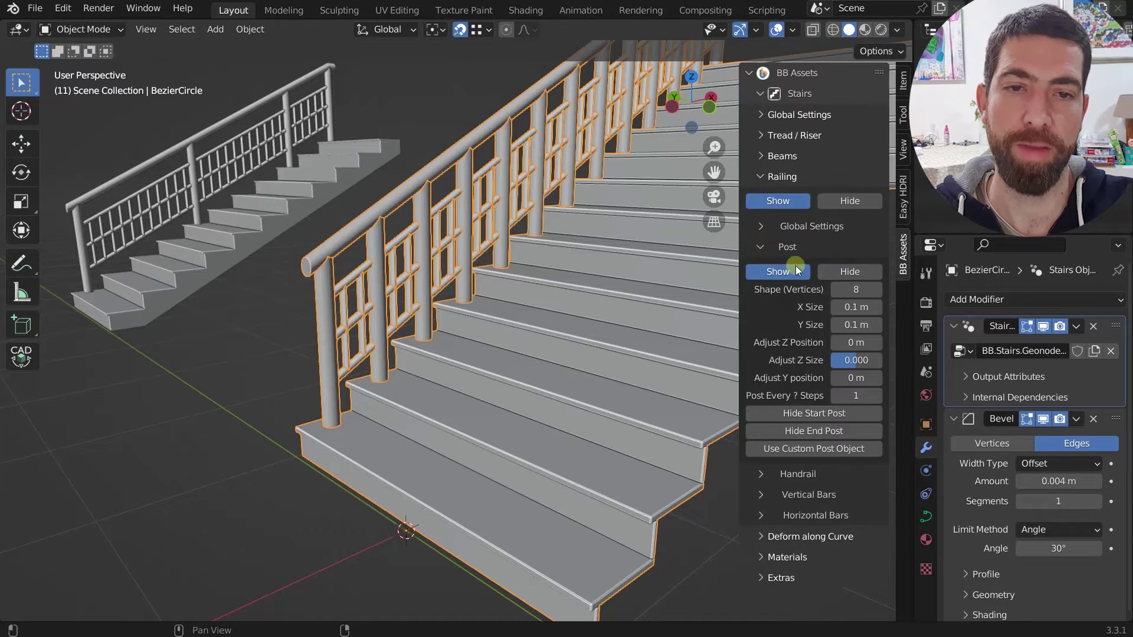
Set the railing posts' shape to 6 vertices, the X size to 0.07 m and the Y size to 0.09 m
left_click(841, 289)
type("3")
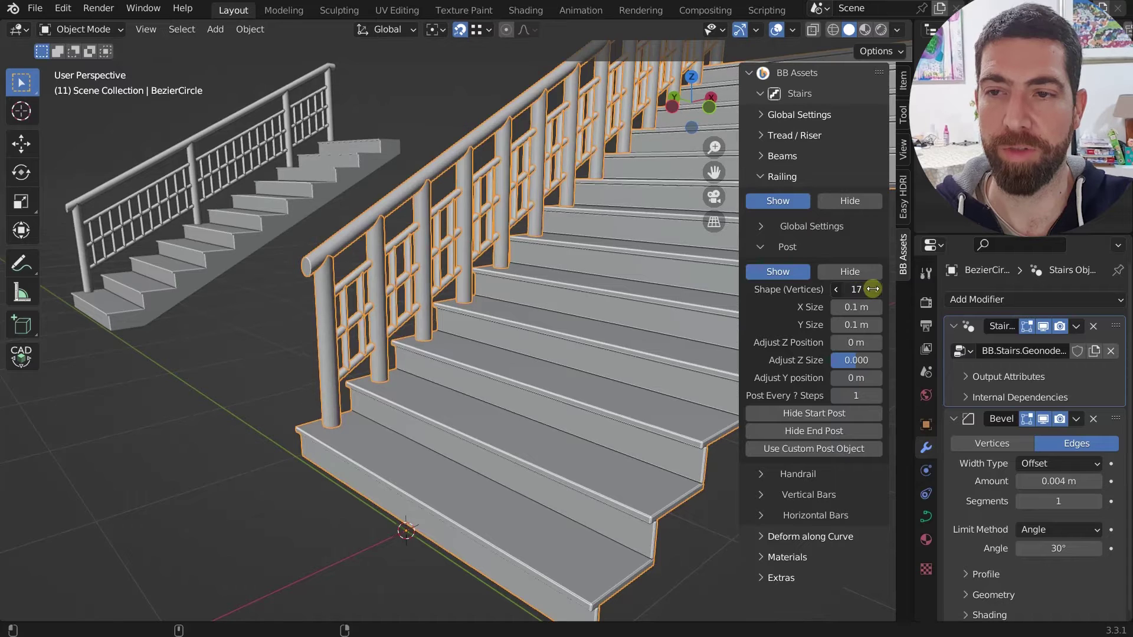
key("Return")
left_click_drag(839, 291, 863, 343)
key("ctrl+z")
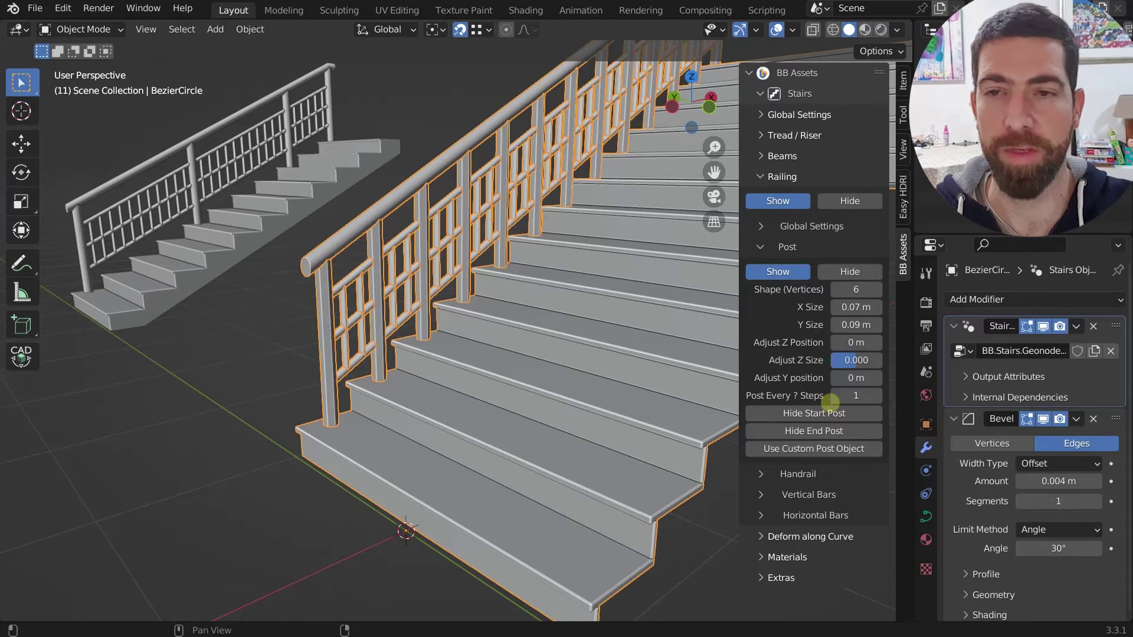
Enable a custom post object for the railing and assign the object named post
left_click(825, 449)
left_click(830, 413)
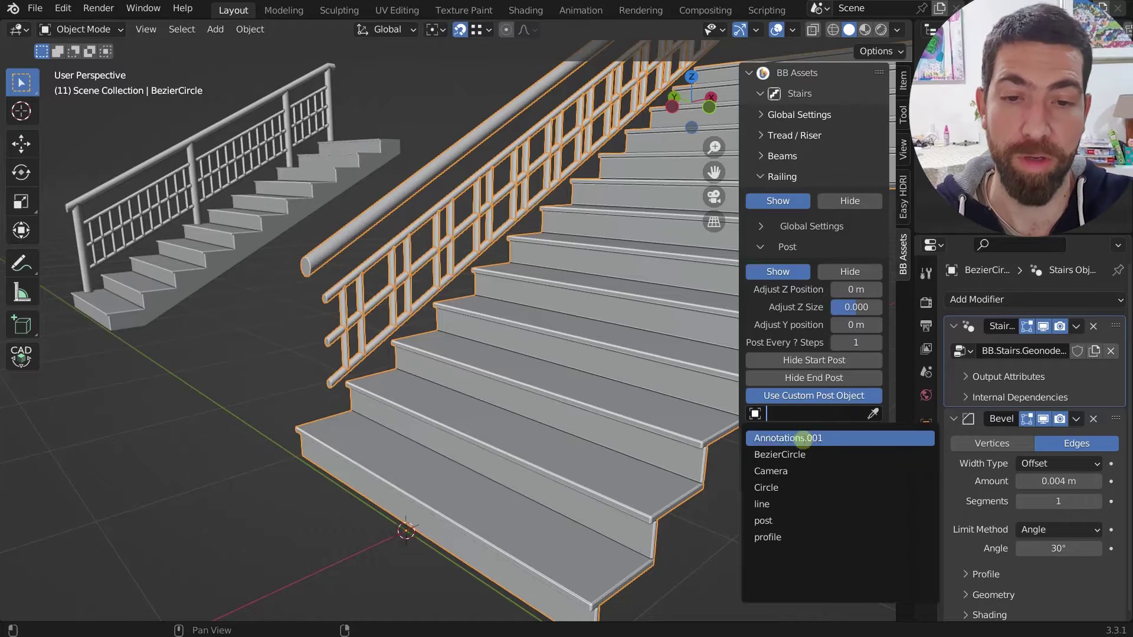
left_click(763, 520)
mouse_move(395, 357)
middle_mouse_down()
mouse_move(397, 341)
mouse_move(431, 330)
mouse_move(372, 336)
mouse_move(752, 397)
middle_mouse_up()
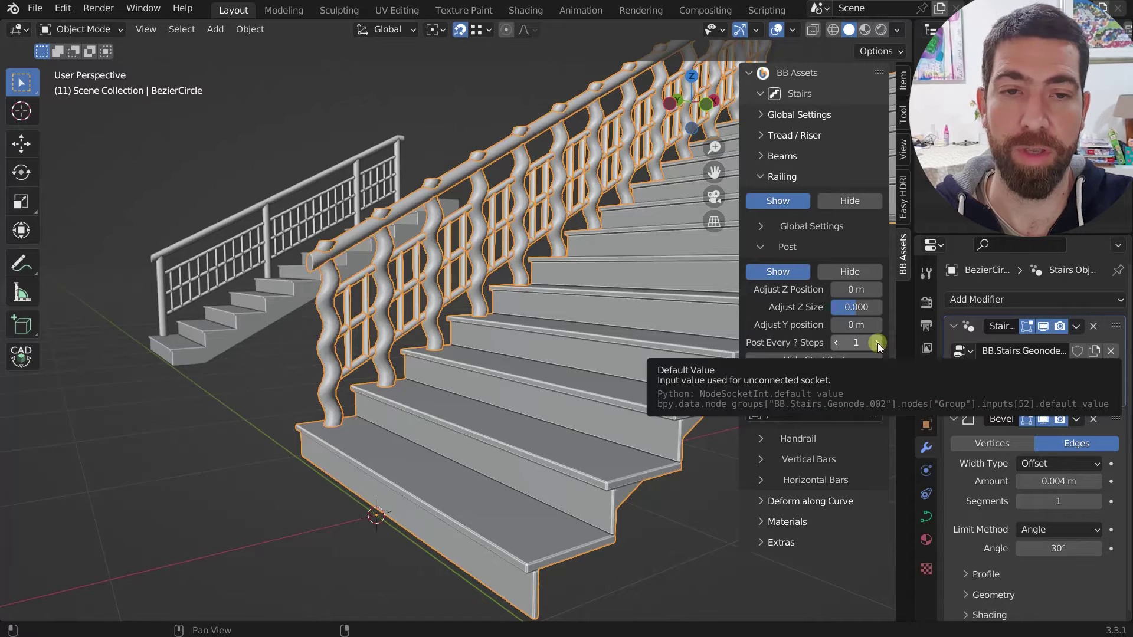
Try wider post spacing up to one post every 5 steps, and return the spacing to 1
left_click(877, 342)
left_click(876, 342)
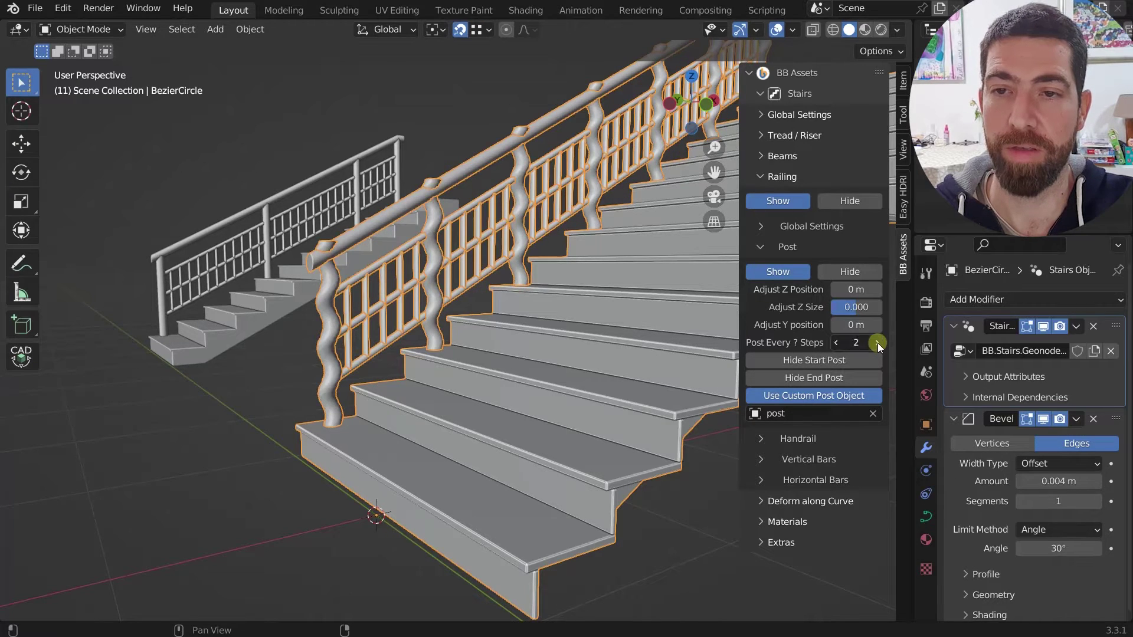
left_click(877, 342)
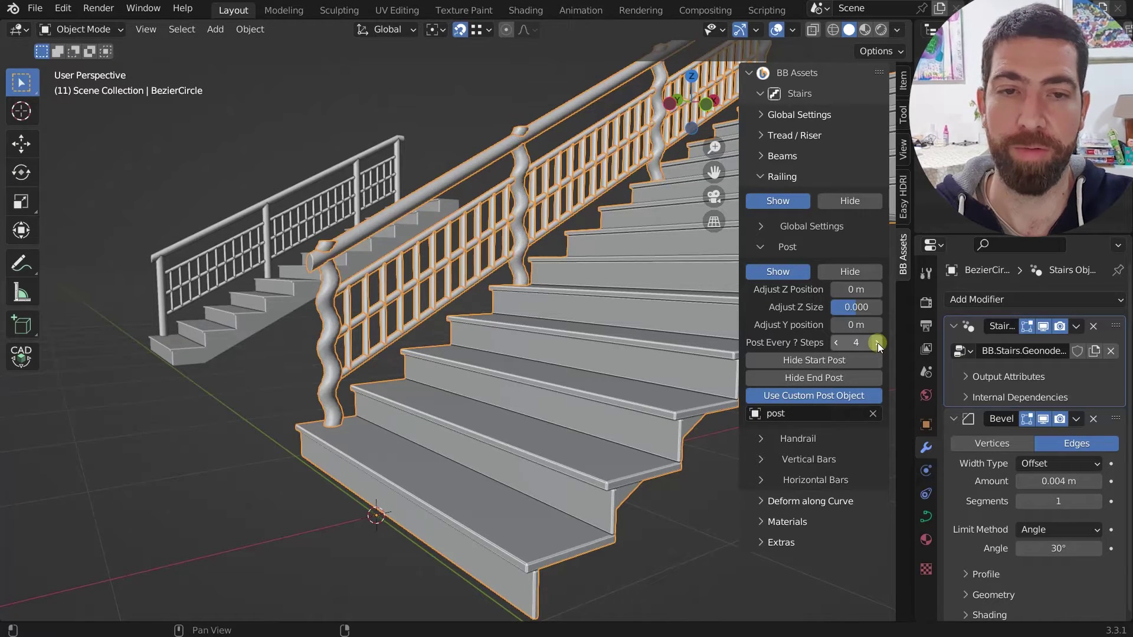
left_click(877, 342)
scroll(439, 281, "down", 6)
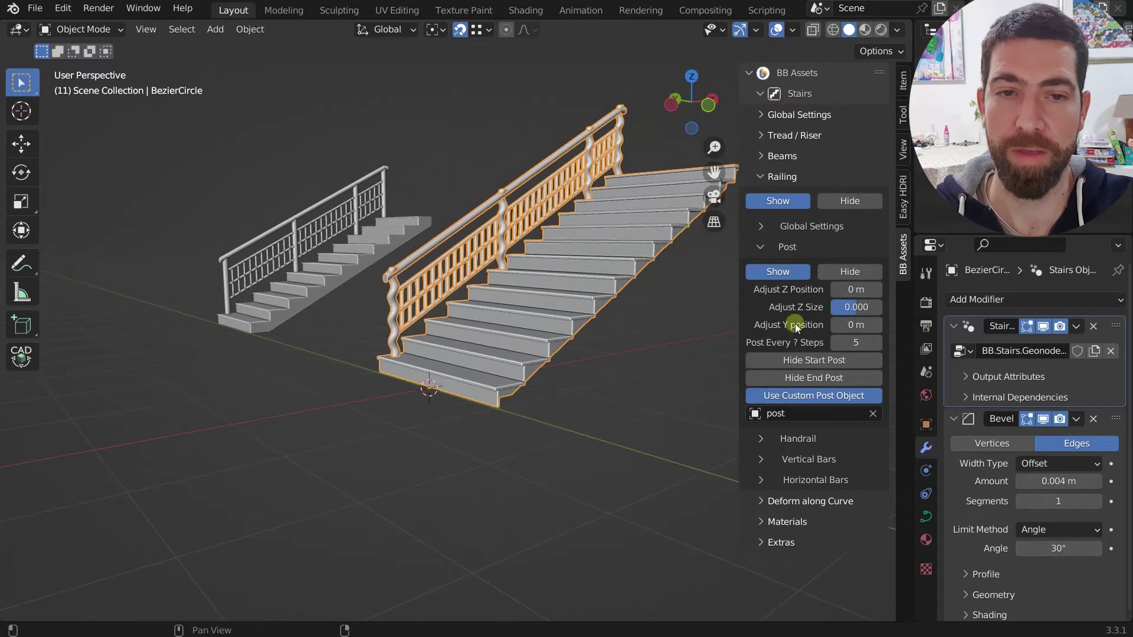
left_click(838, 344)
left_click(838, 343)
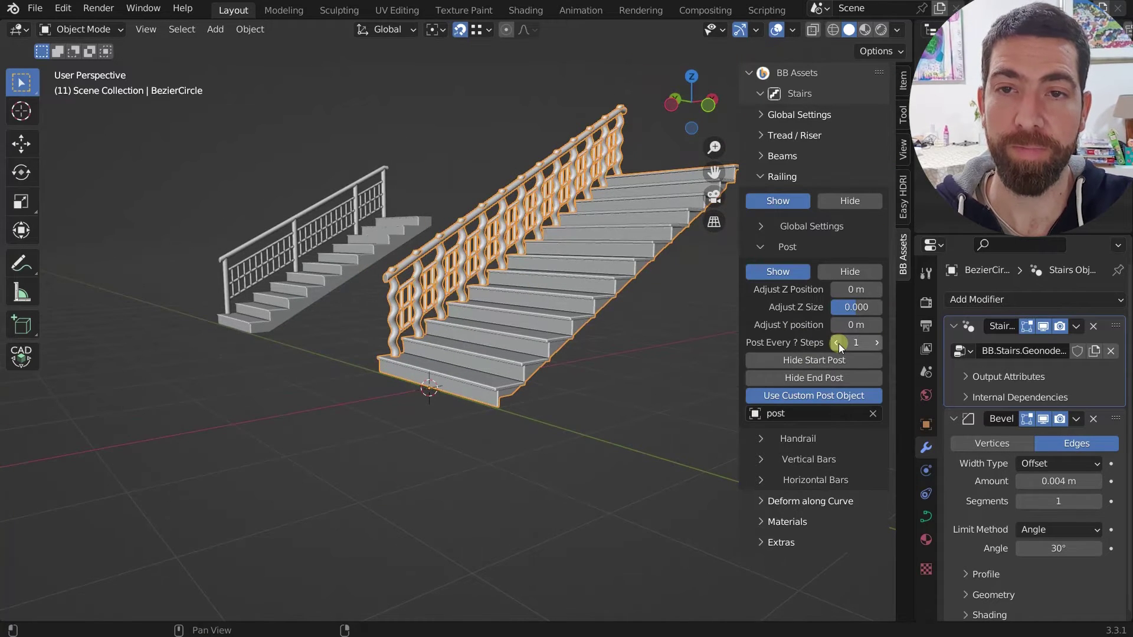
left_click(778, 273)
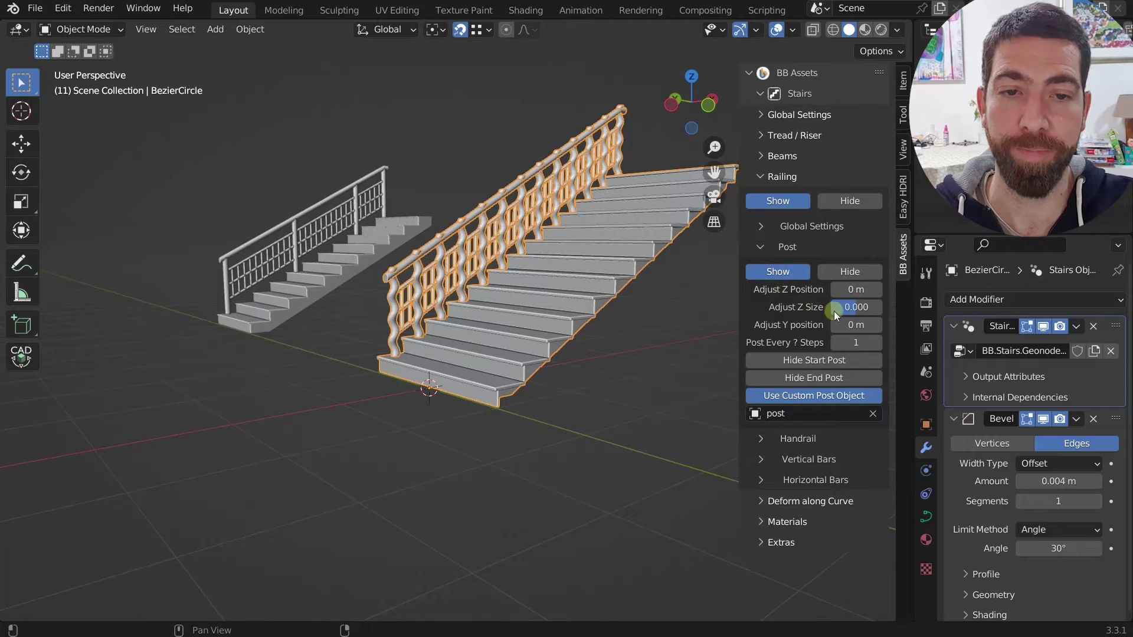
Hide the end post and the start post of the railing, and inspect both ends
scroll(442, 367, "up", 3)
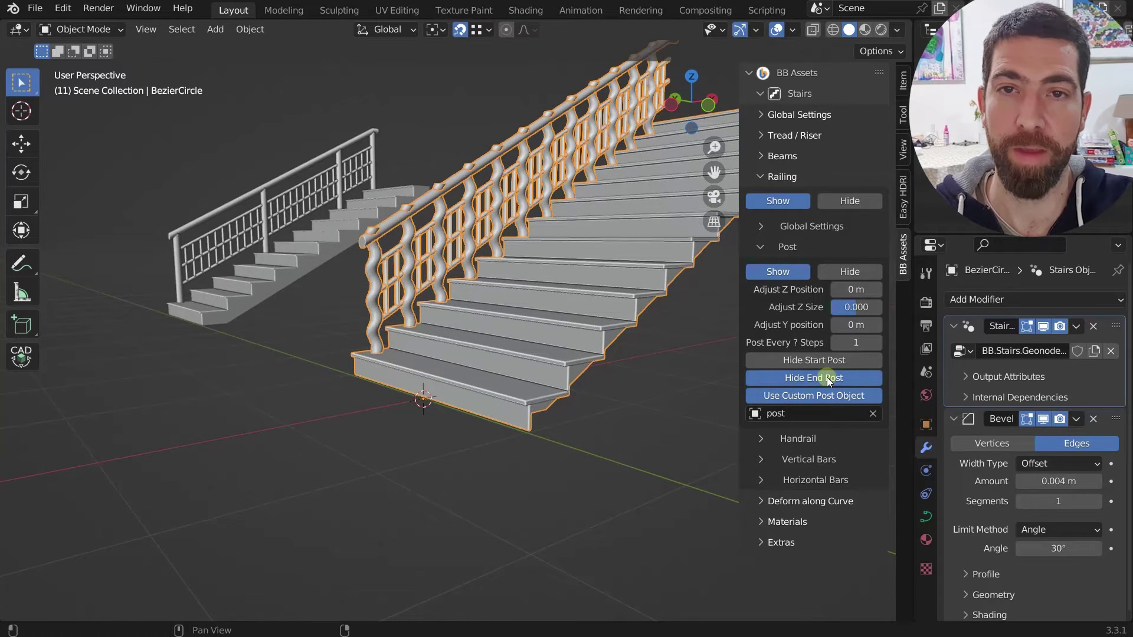
scroll(646, 148, "down", 2)
scroll(621, 151, "up", 2)
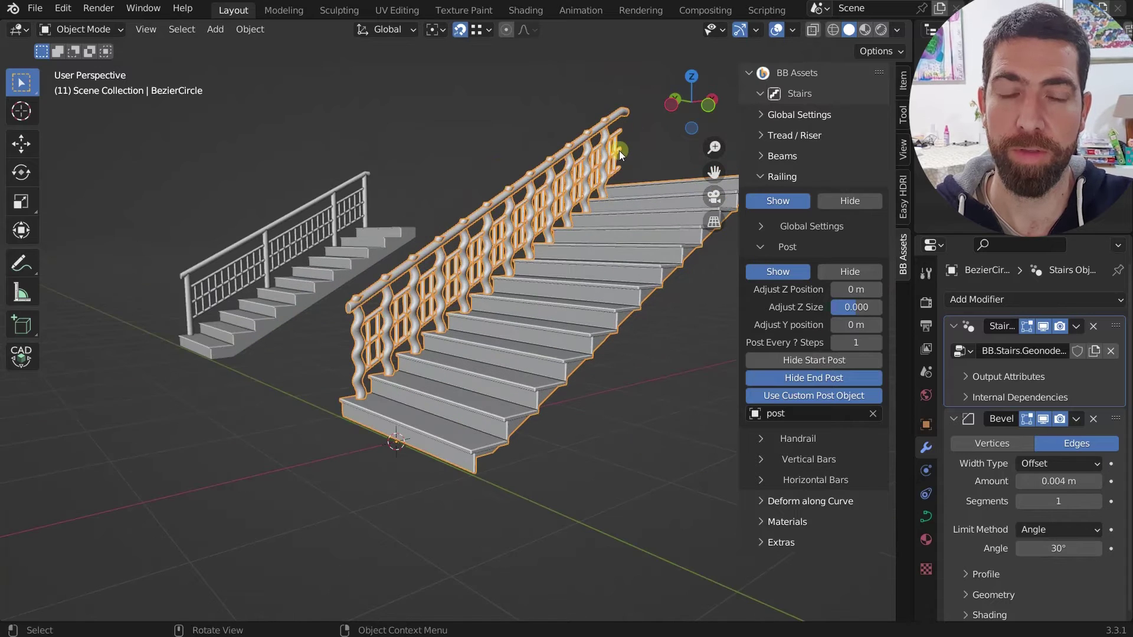
left_click(815, 363)
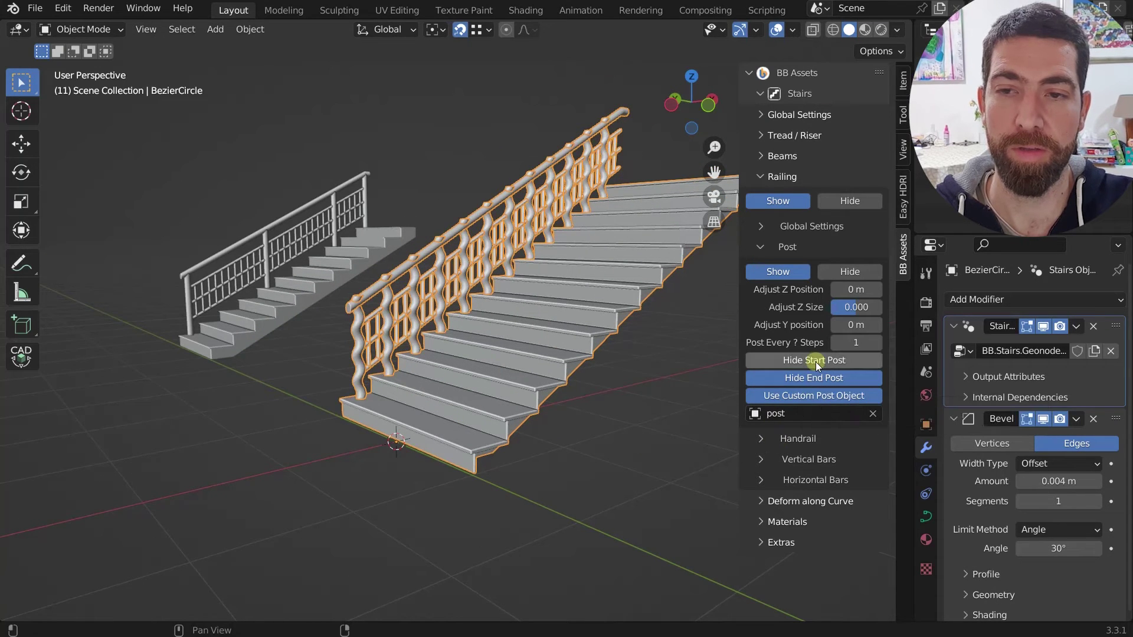
scroll(348, 387, "up", 2)
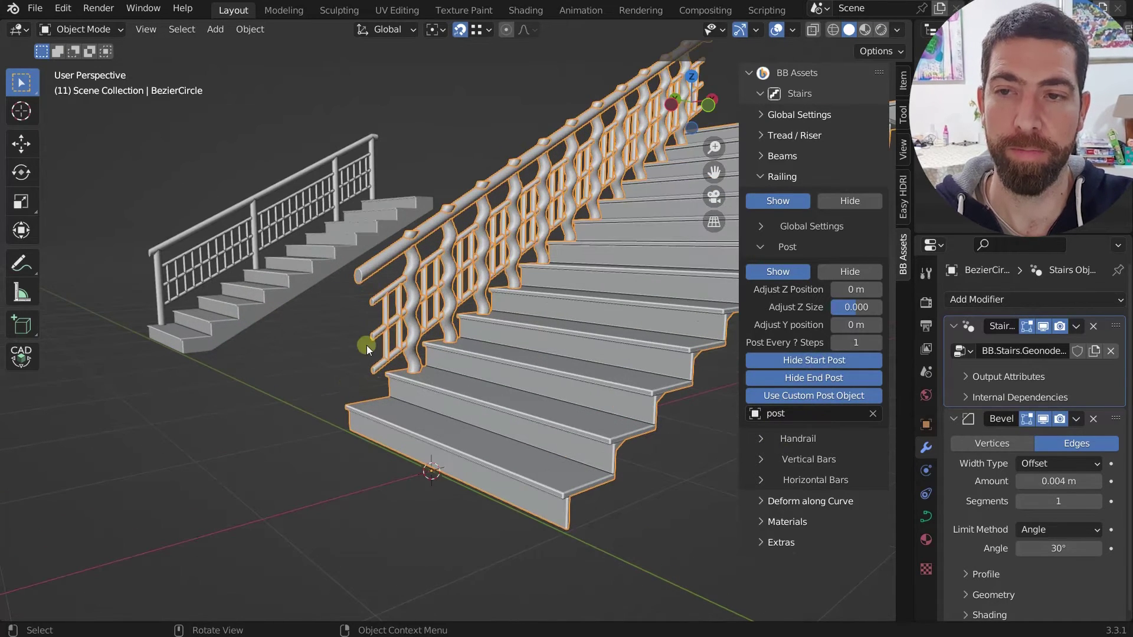
scroll(366, 345, "down", 3)
scroll(407, 317, "down", 3)
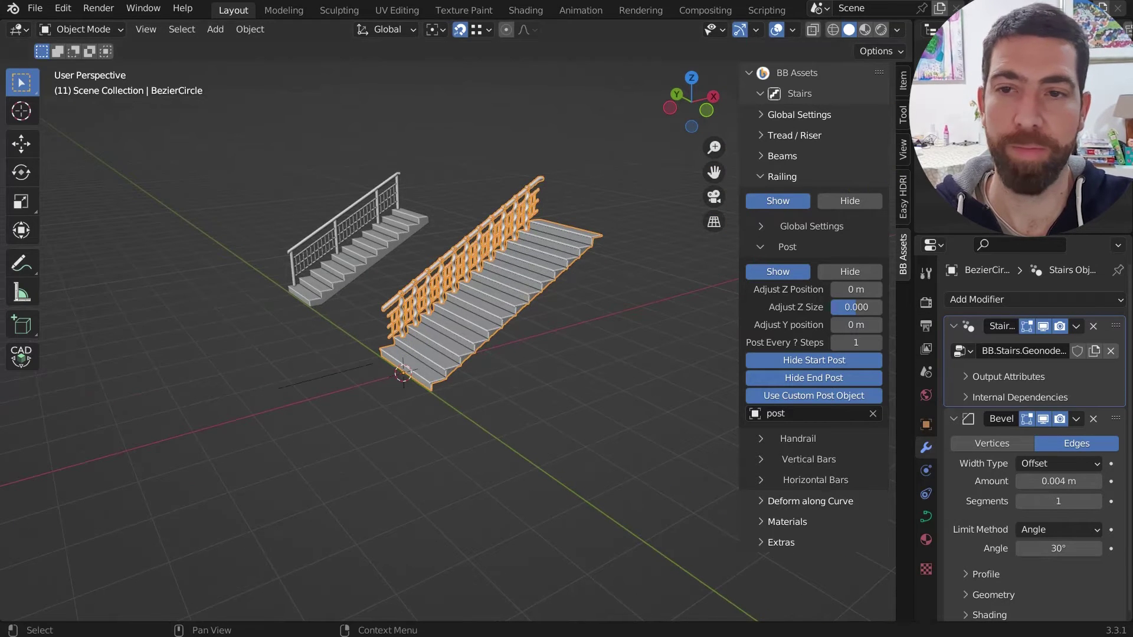
Create a standalone railing from the line object beside the stairs
left_click(338, 373)
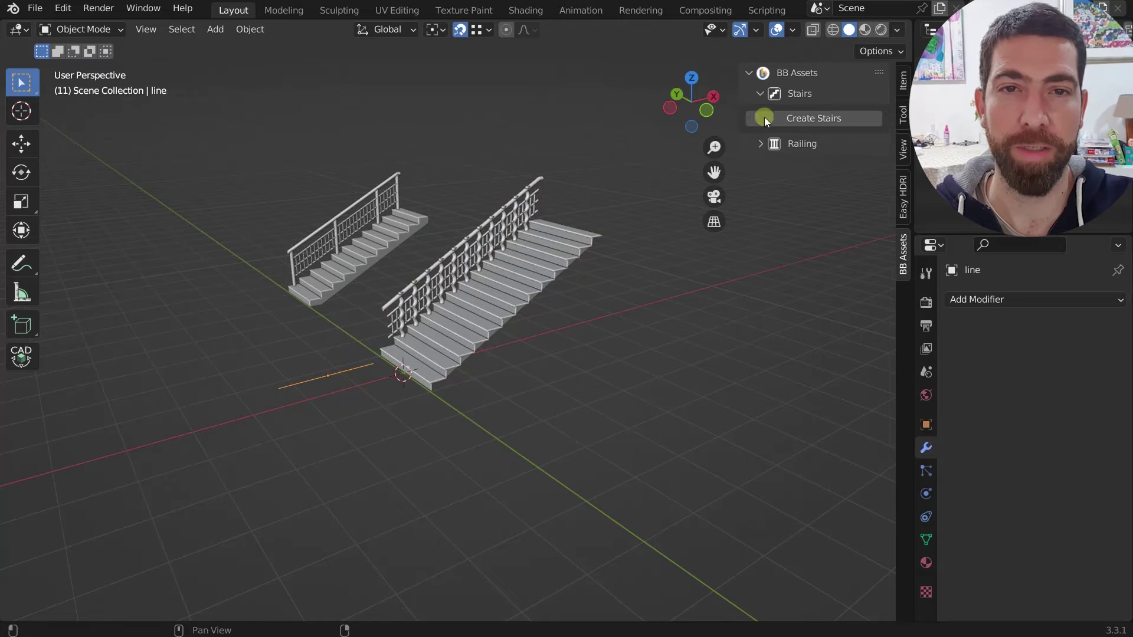
left_click(762, 143)
left_click(820, 169)
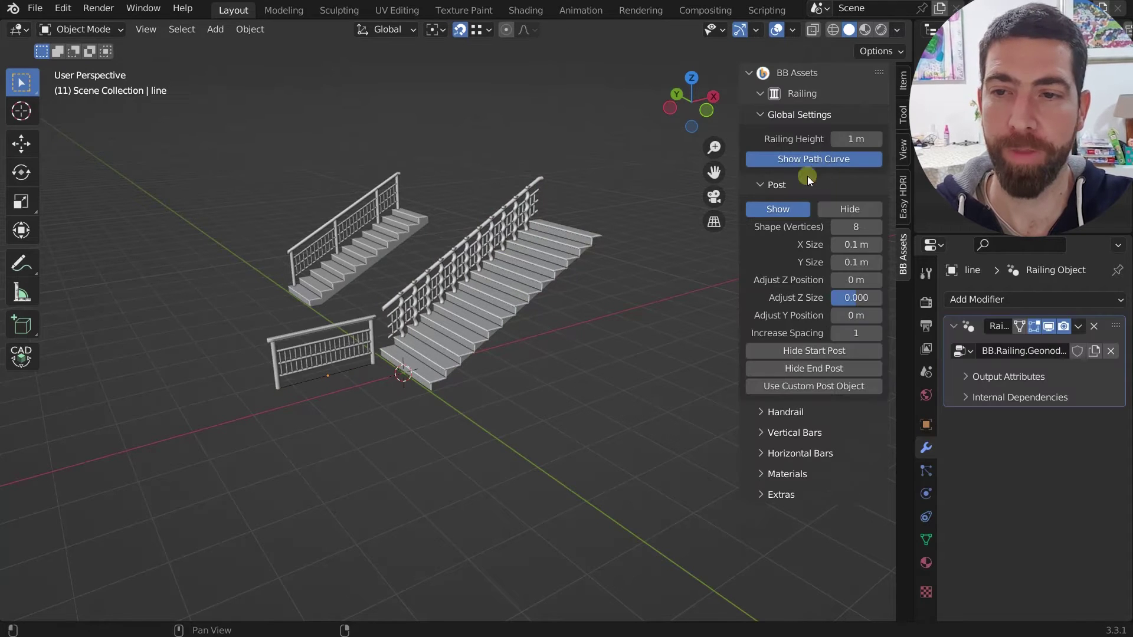
scroll(277, 397, "up", 2)
Move the new railing about 5.36 m in X and -0.94 m in Y, and raise it about 2.37 m to the stairs' upper end
left_click(390, 356)
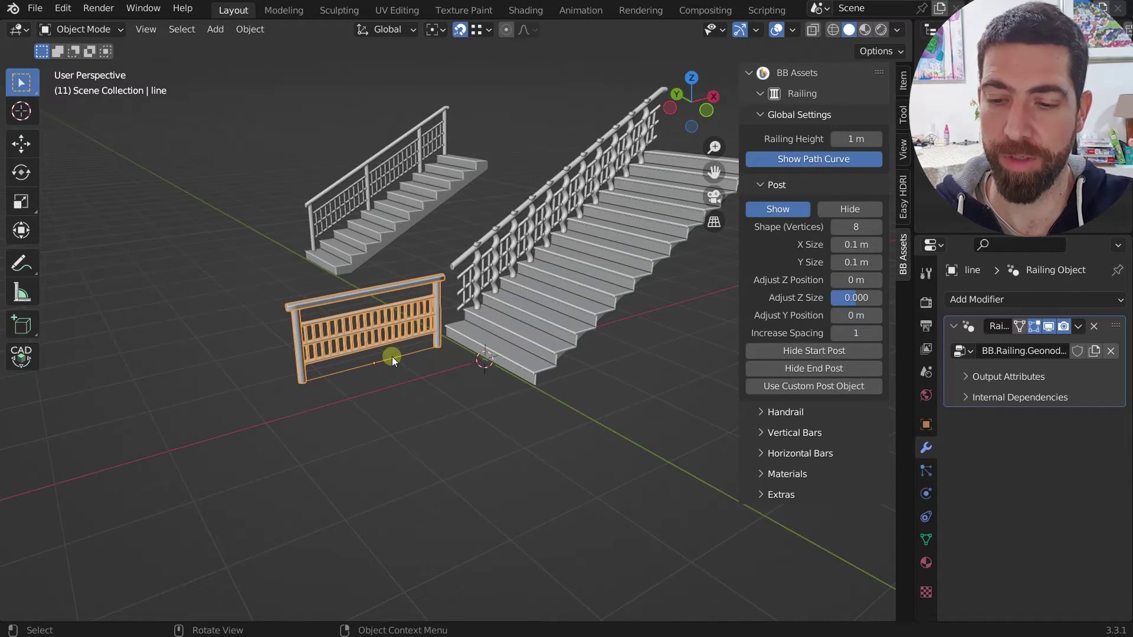
key("g")
key("x")
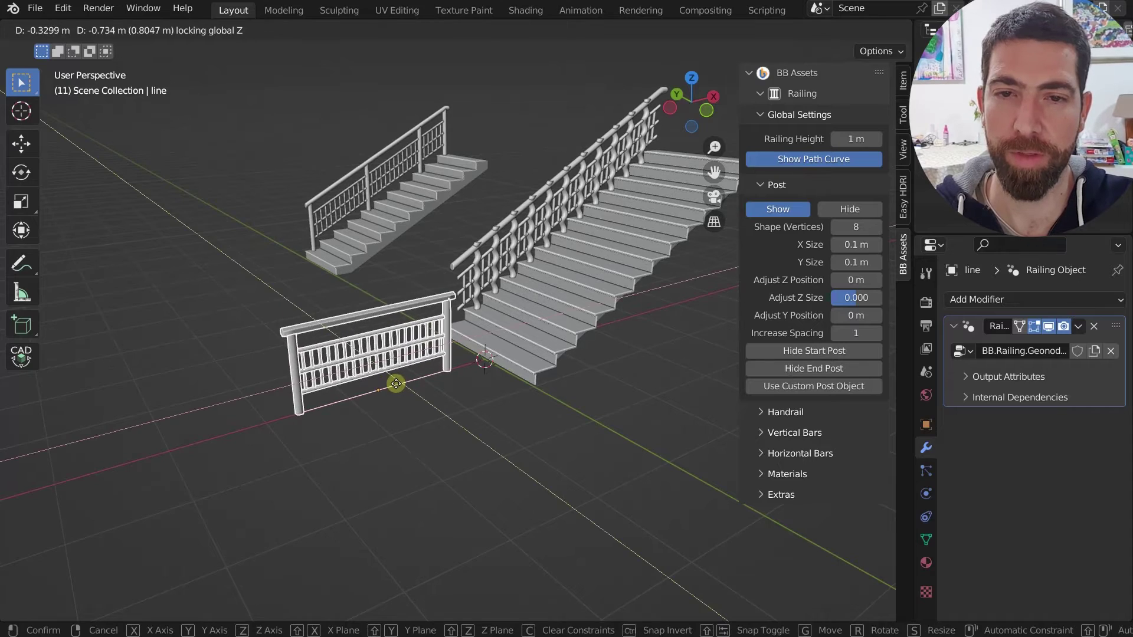
left_click(703, 324)
key("g")
key("z")
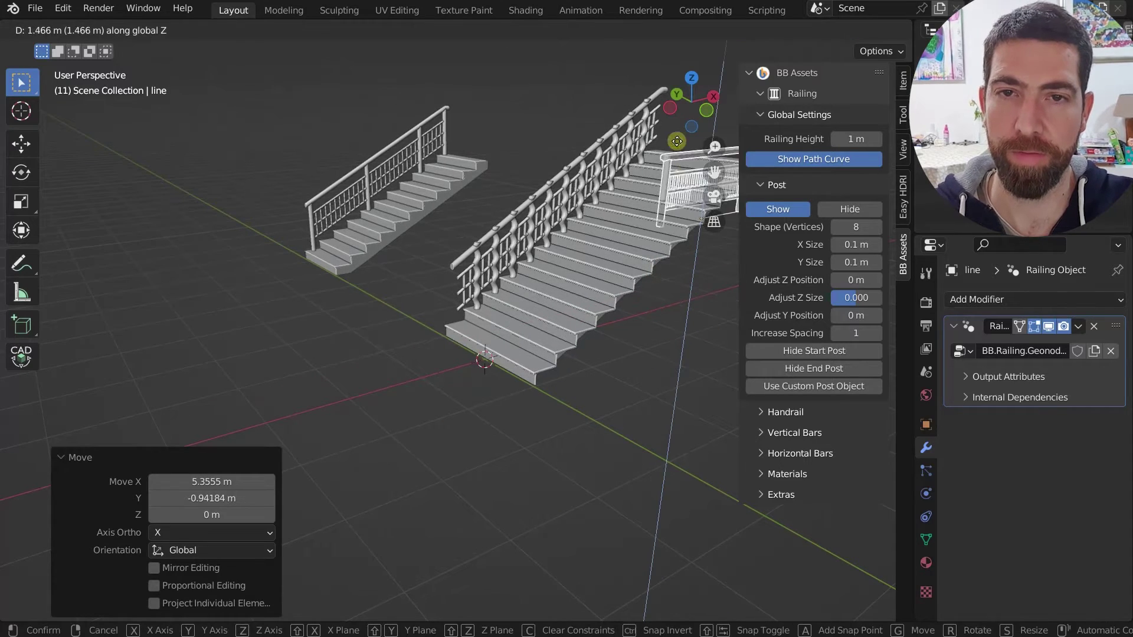
left_click(644, 202)
Move the standalone railing about 1.23 m along X in the back orthographic view, past the stairs' upper end
mouse_move(644, 202)
middle_mouse_down()
mouse_move(585, 220)
mouse_move(633, 197)
mouse_move(643, 208)
middle_mouse_up()
left_click(694, 89)
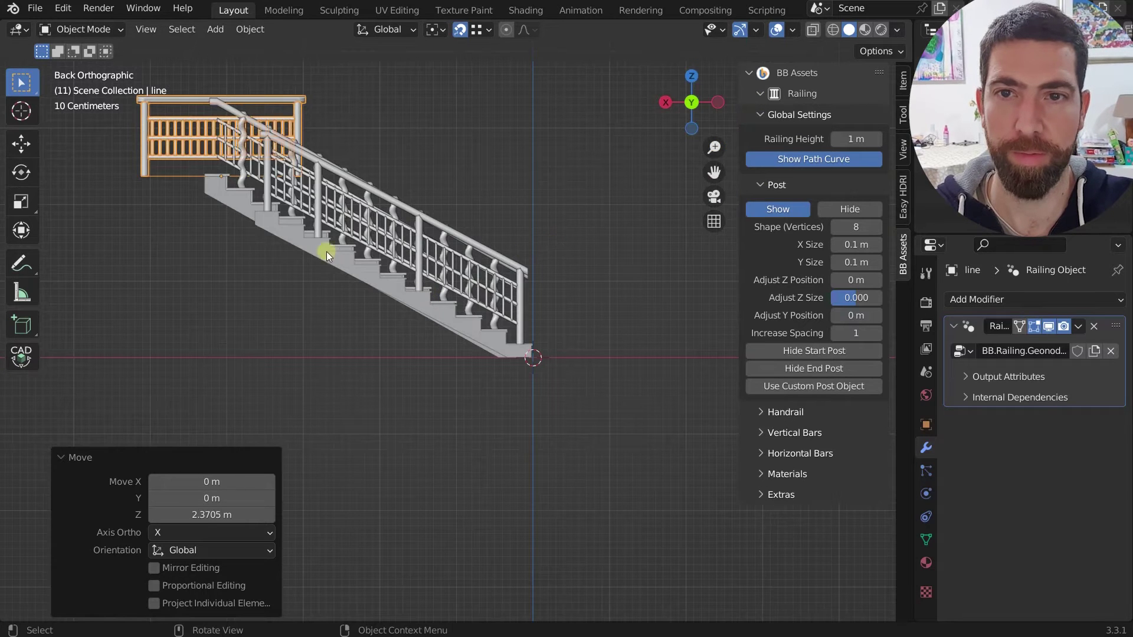
key("g")
key("y")
key("x")
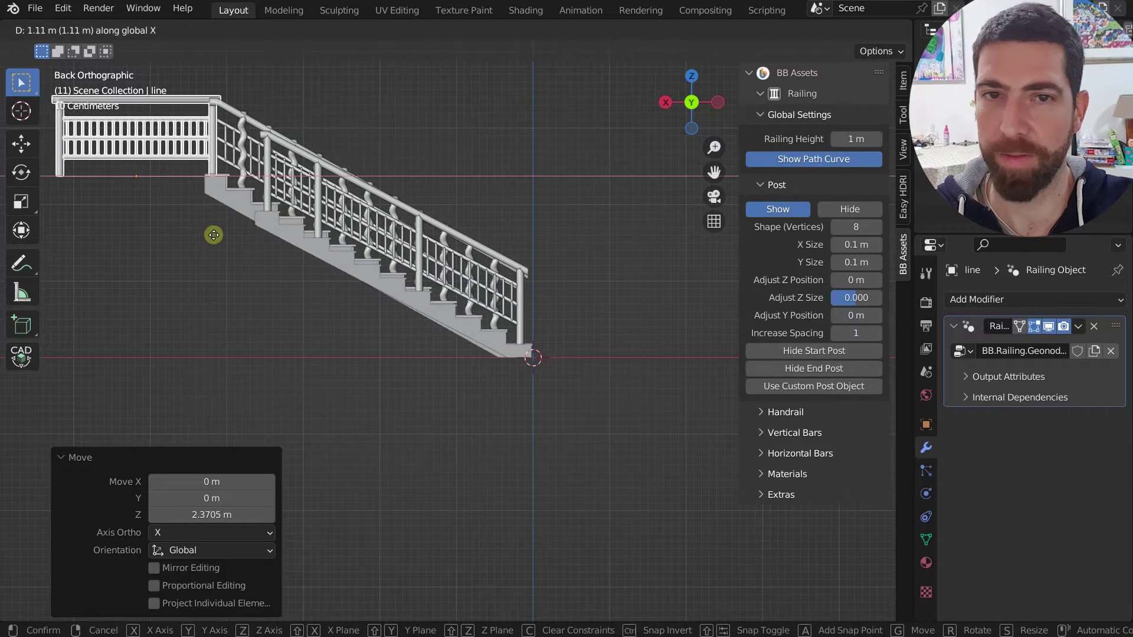
left_click(213, 235)
Set the standalone railing's height to 0.97 m and shift it about -0.12 m and another -0.02 m along X to meet the stairs' handrail
left_click_drag(851, 152, 845, 146)
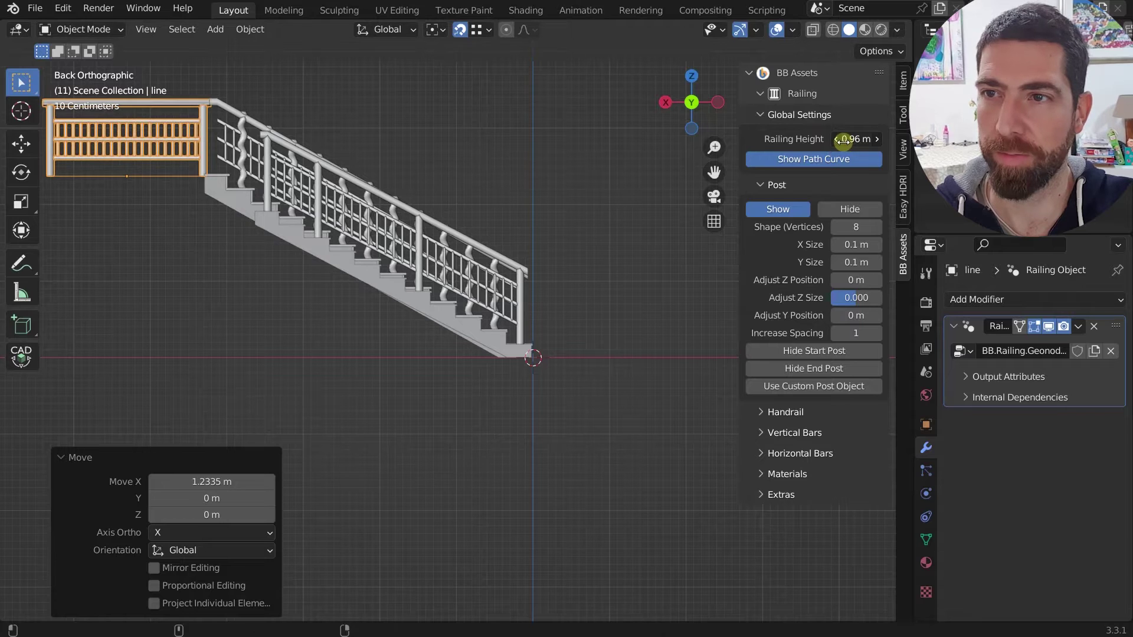
key("g")
key("x")
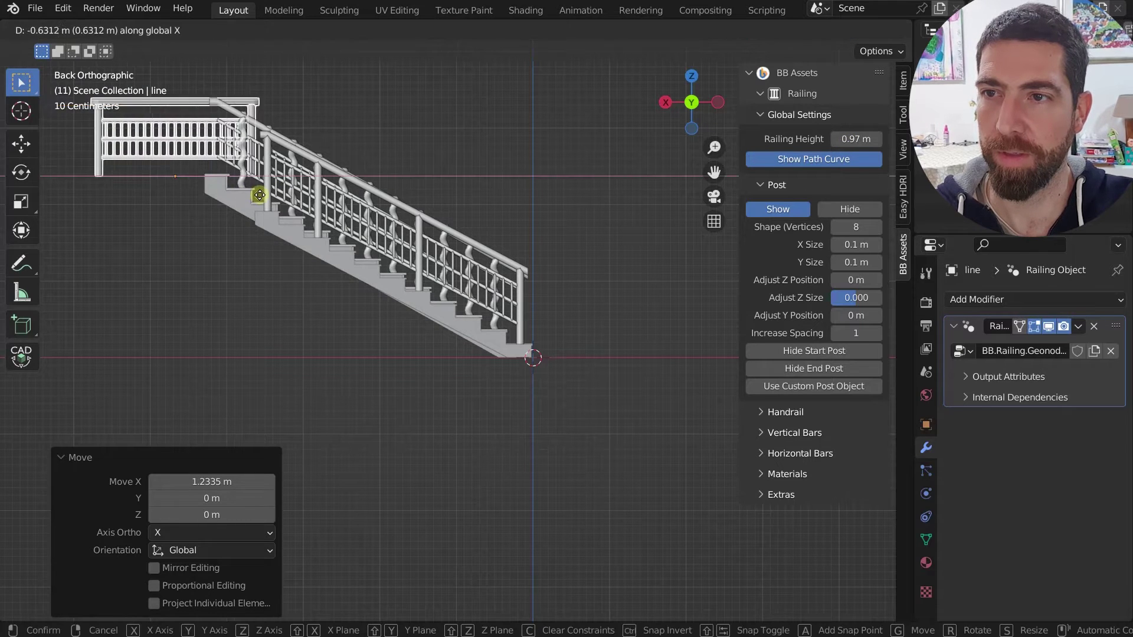
left_click(249, 197, "ctrl")
scroll(249, 197, "up", 4)
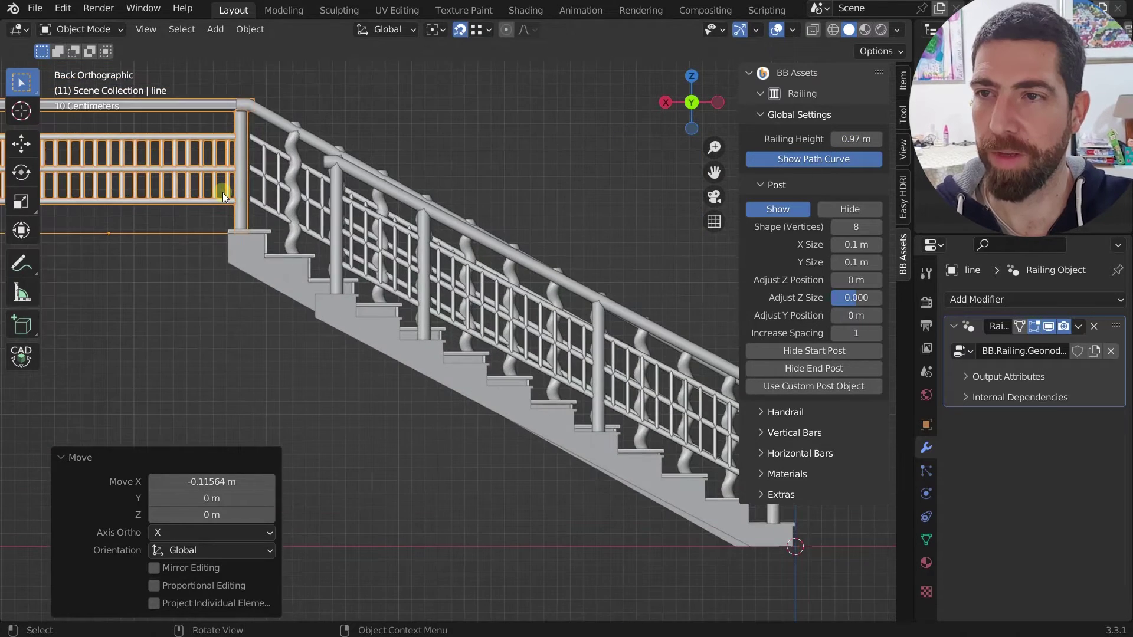
key("g")
key("y")
key("x")
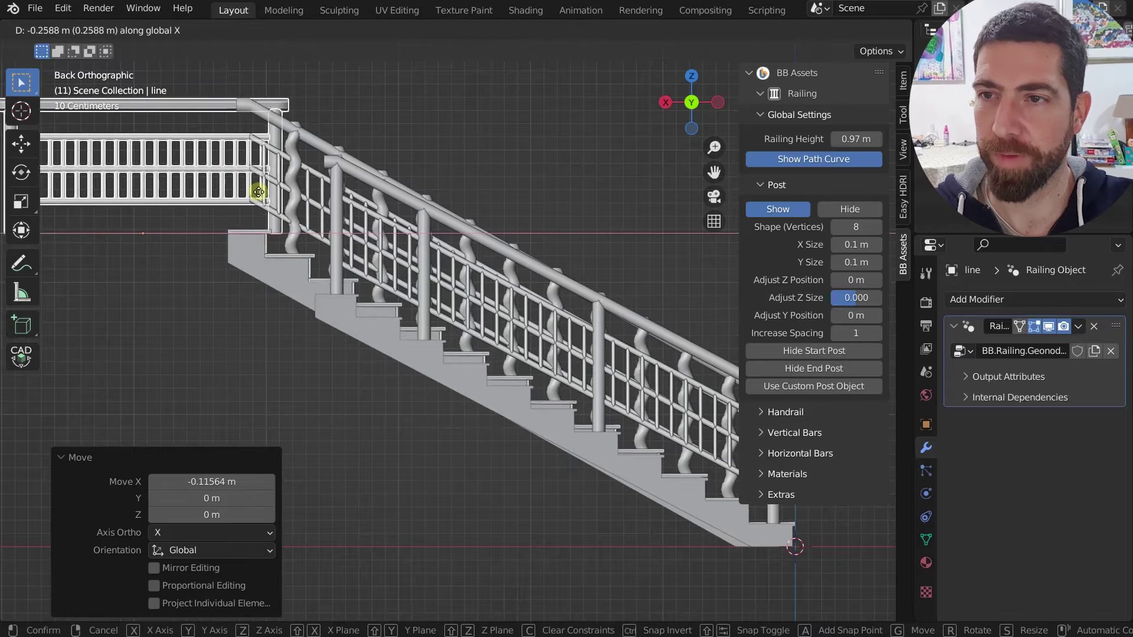
left_click(224, 190)
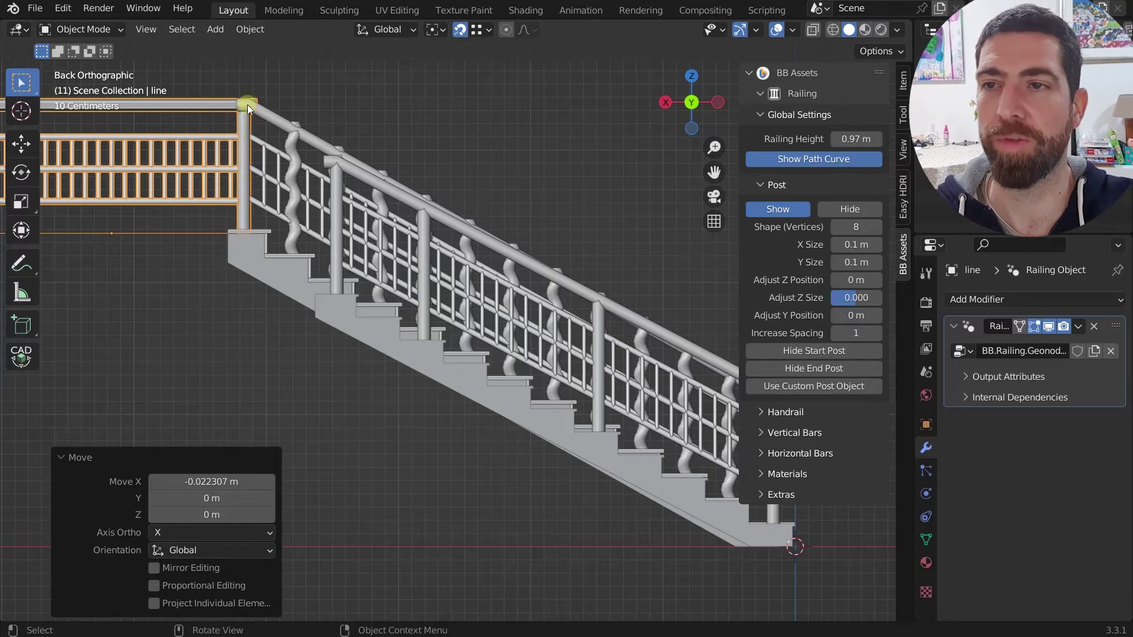
Hide the start post and the end post of the standalone railing
scroll(246, 168, "down", 3)
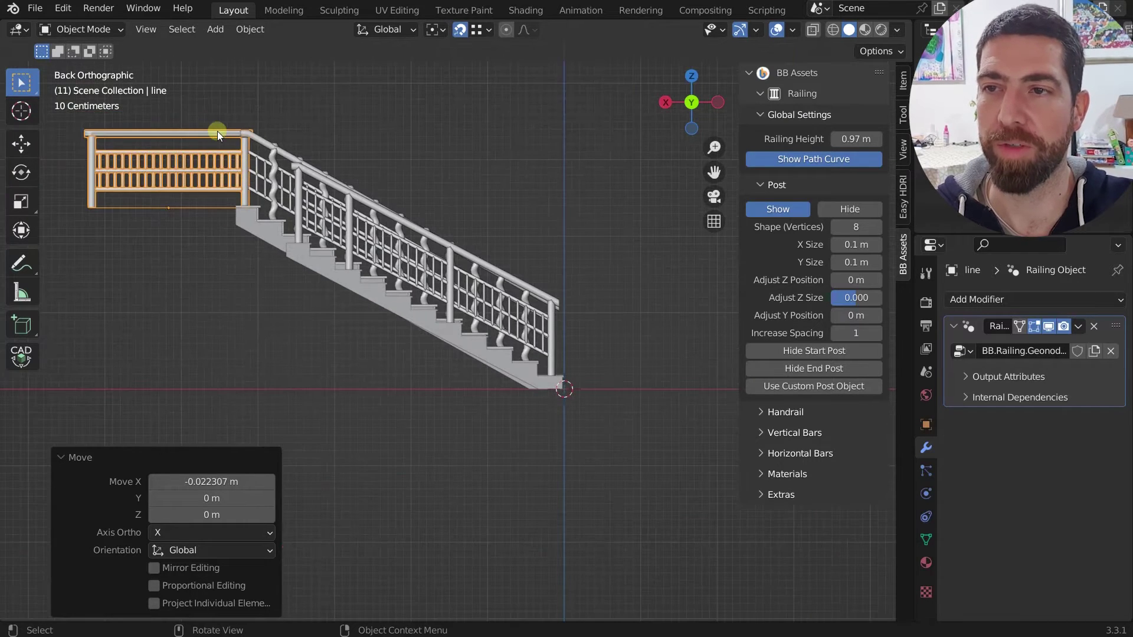
left_click(217, 131)
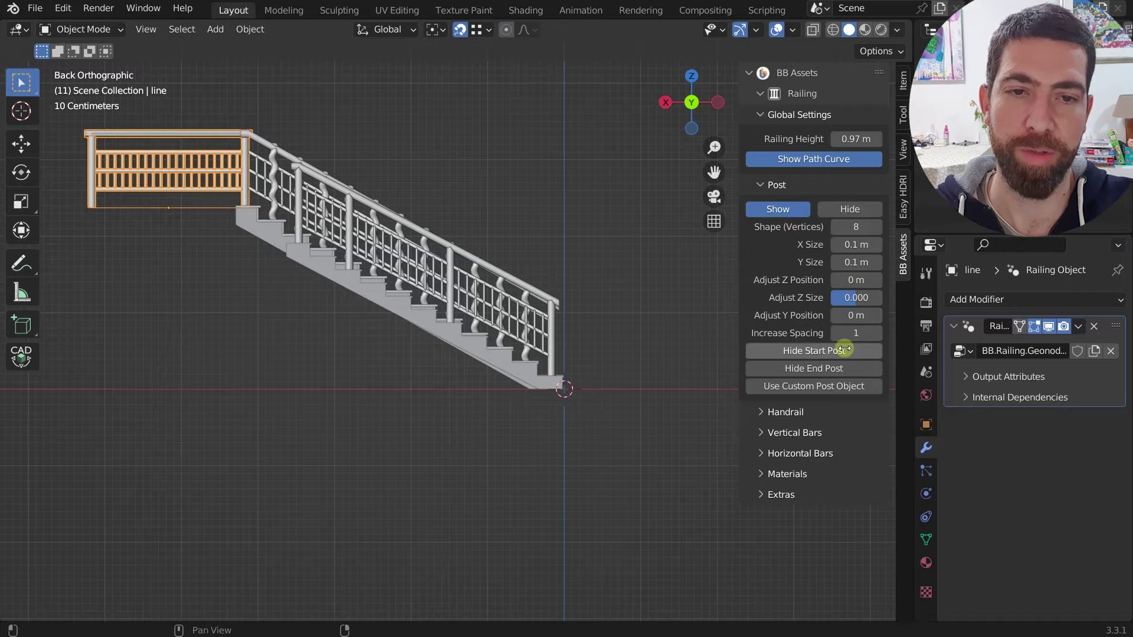
left_click(845, 369)
left_click(845, 369)
left_click(838, 352)
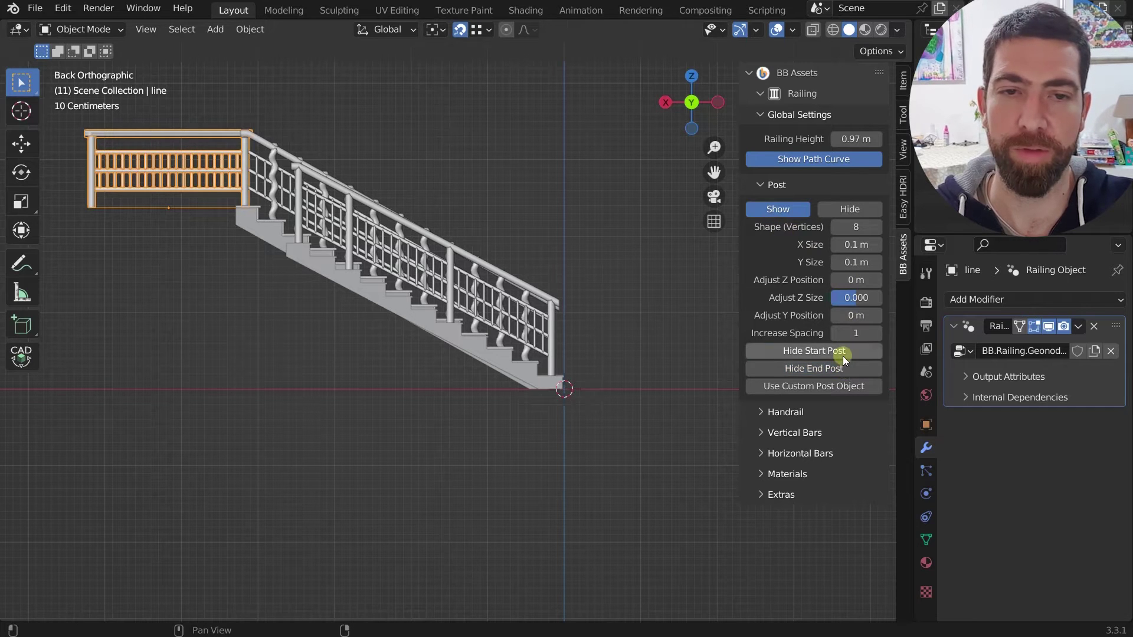
scroll(321, 200, "up", 1)
left_click(825, 369)
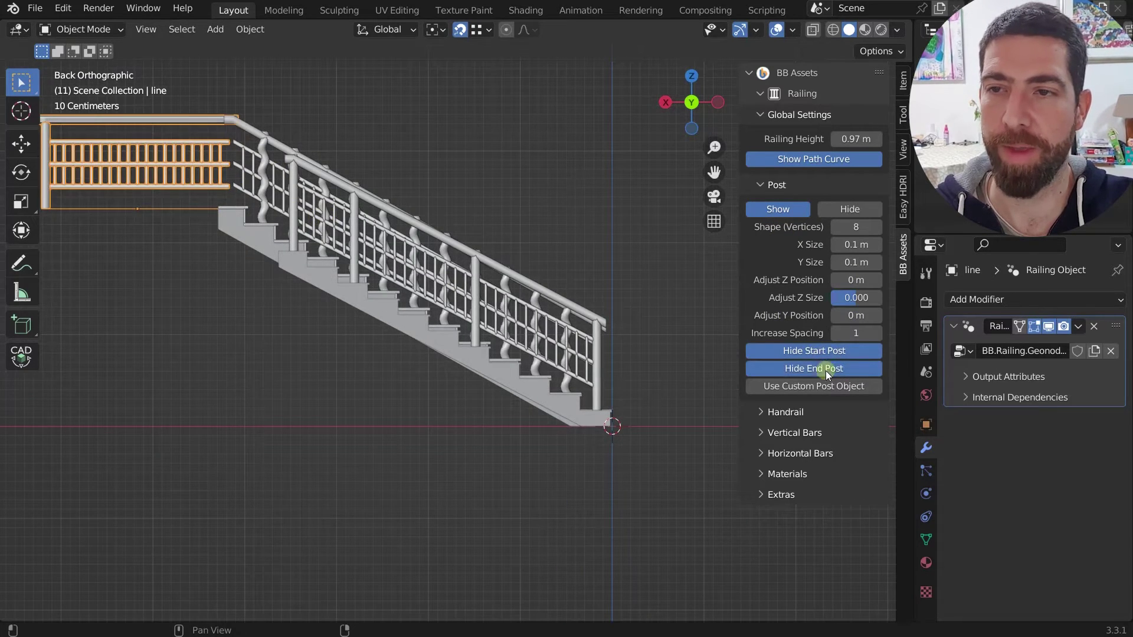
Delete the standalone railing at the stairs' upper end
middle_click_drag(330, 224, 193, 201)
key("x")
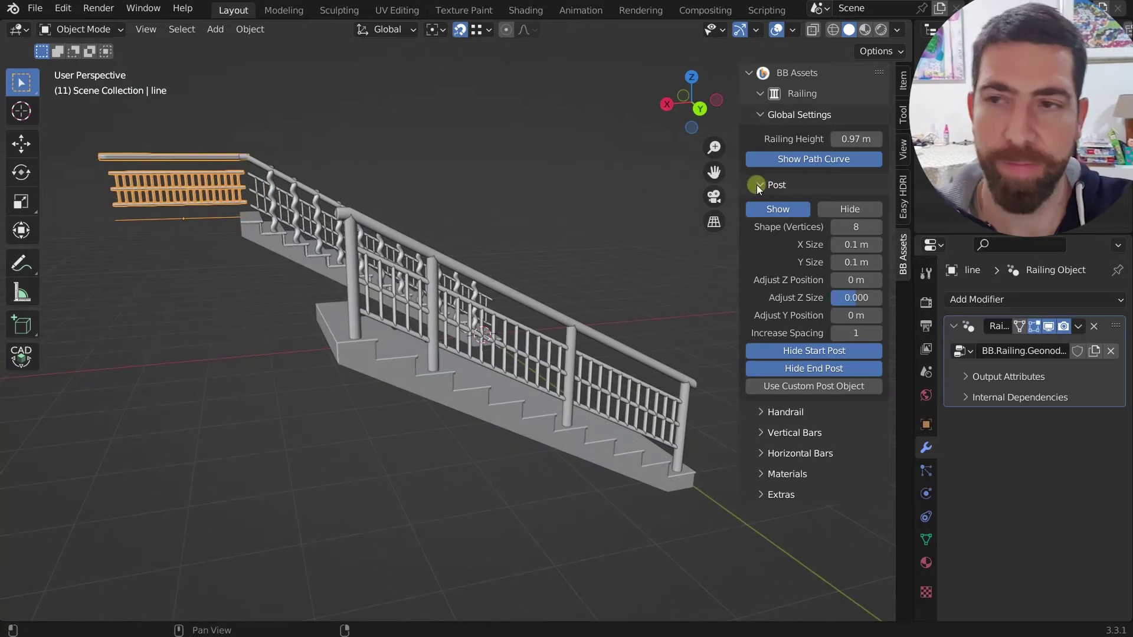
left_click(225, 204)
Select the curve-based stairs, collapse the post settings and open the handrail settings of its railing
left_click(323, 241)
middle_click_drag(307, 260, 550, 209)
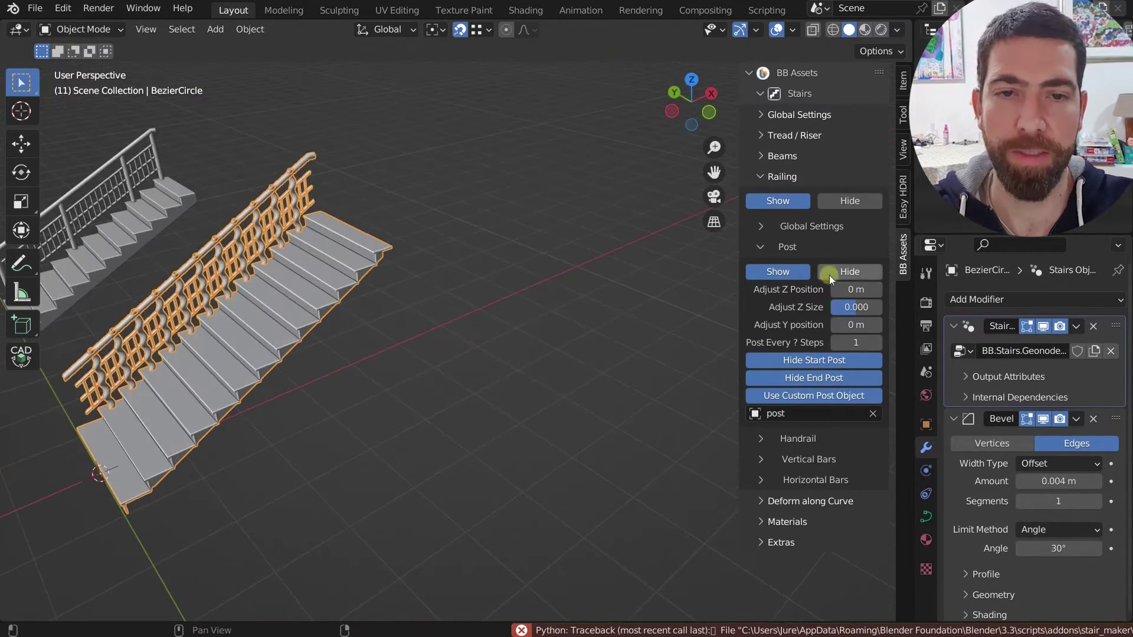
left_click(761, 246)
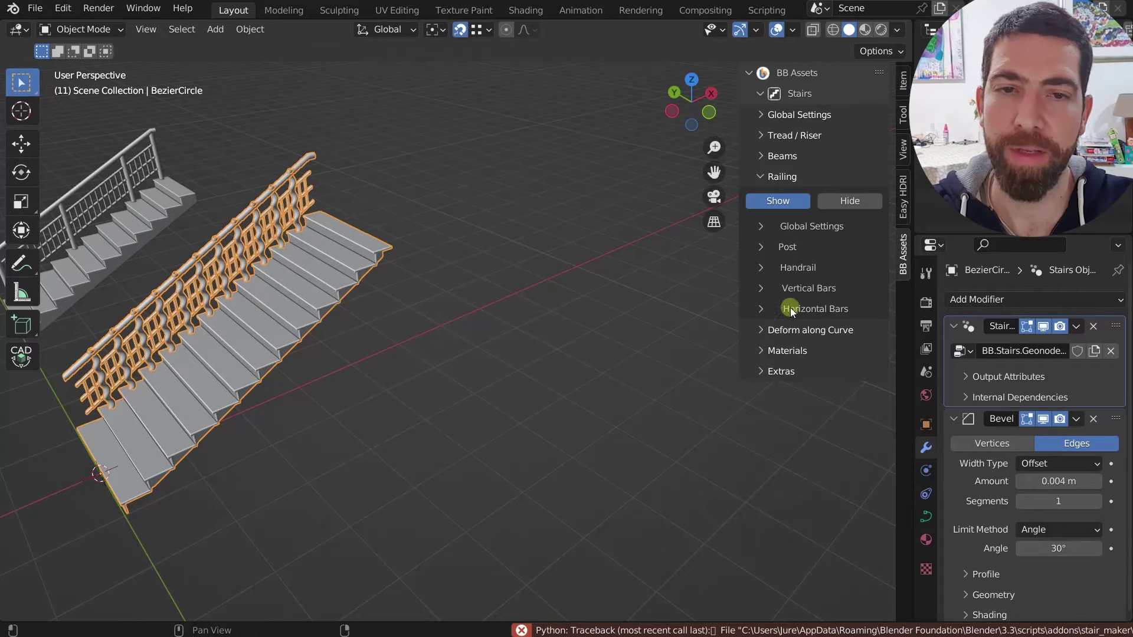
left_click(760, 268)
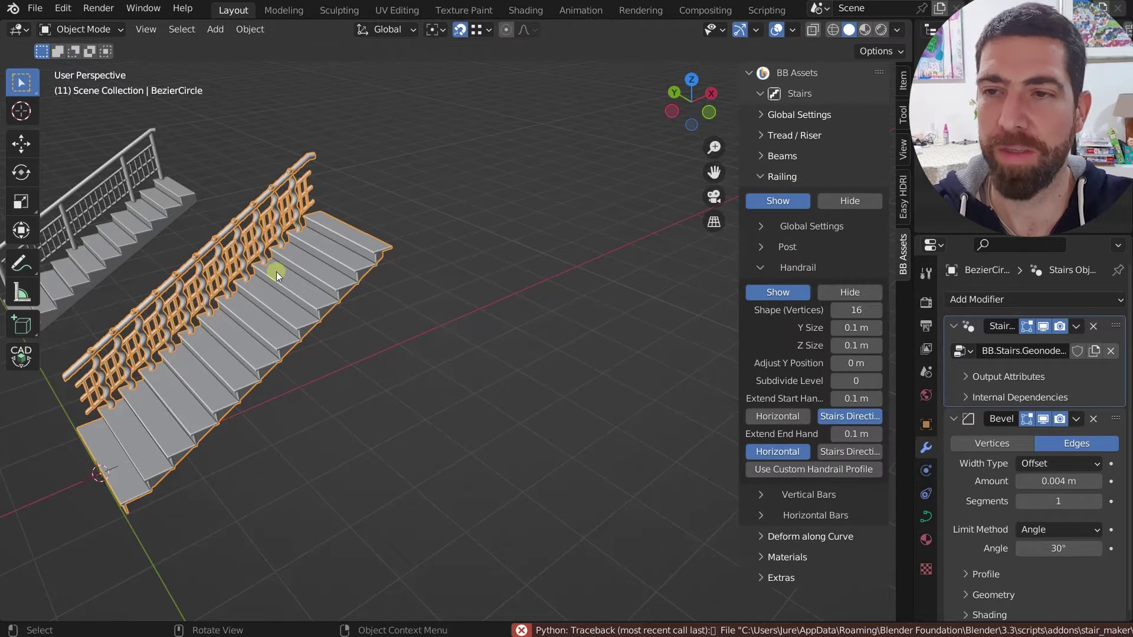
Enable a custom handrail profile for the stairs' railing and use the object "profile" for it
scroll(262, 245, "down", 3)
middle_click_drag(259, 238, 192, 317)
scroll(176, 317, "up", 4)
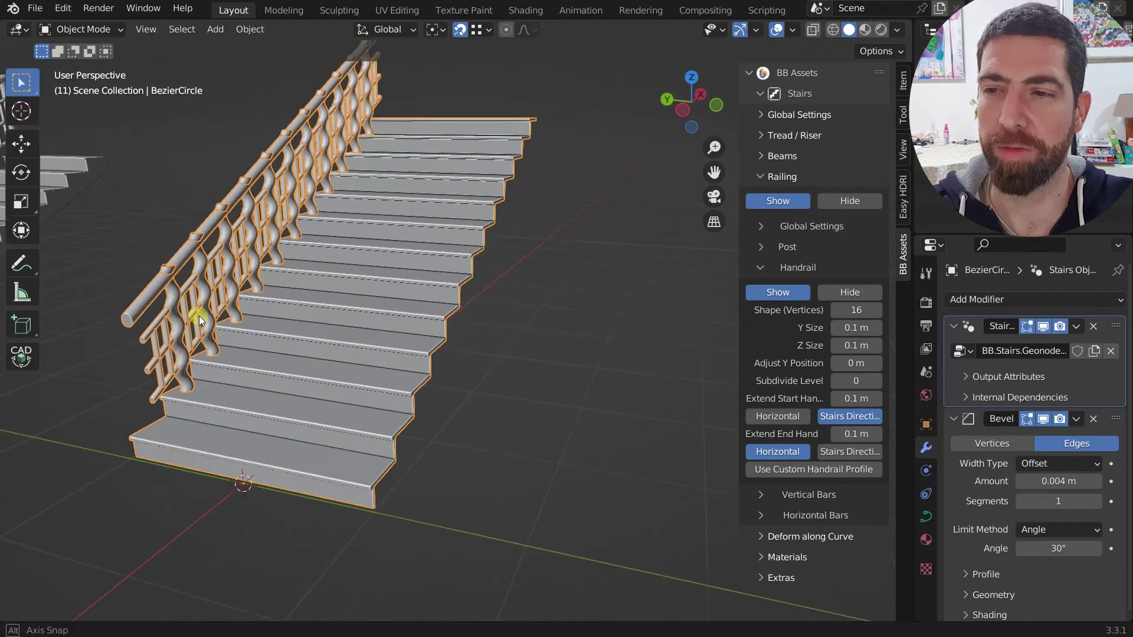
middle_click_drag(75, 328, 126, 318, "ctrl")
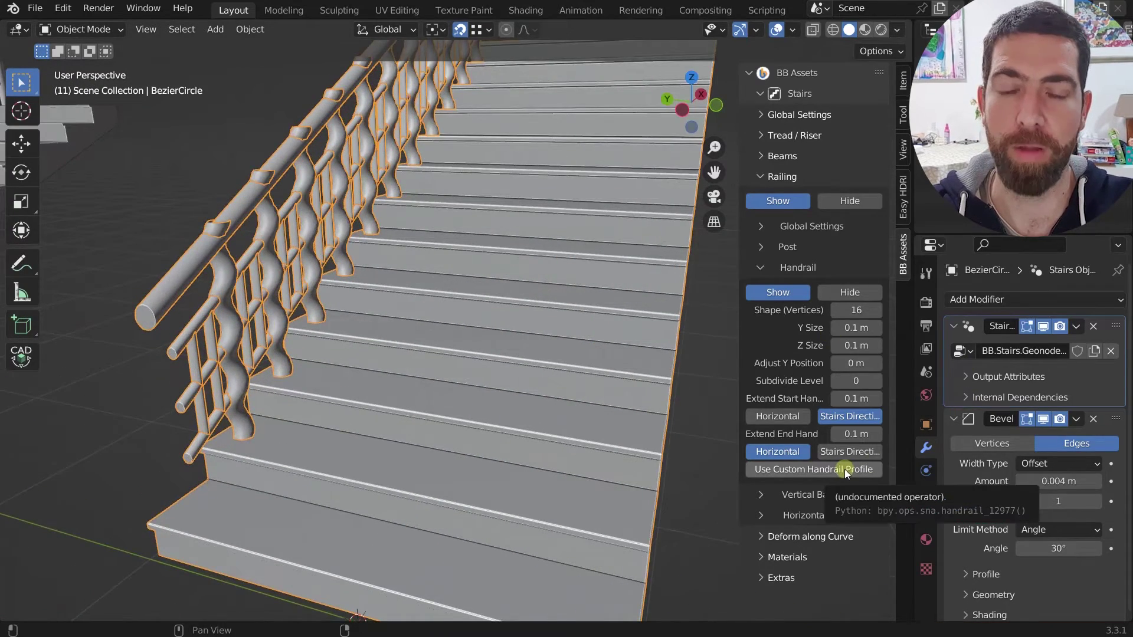
middle_click_drag(408, 430, 190, 346)
scroll(161, 297, "up", 3)
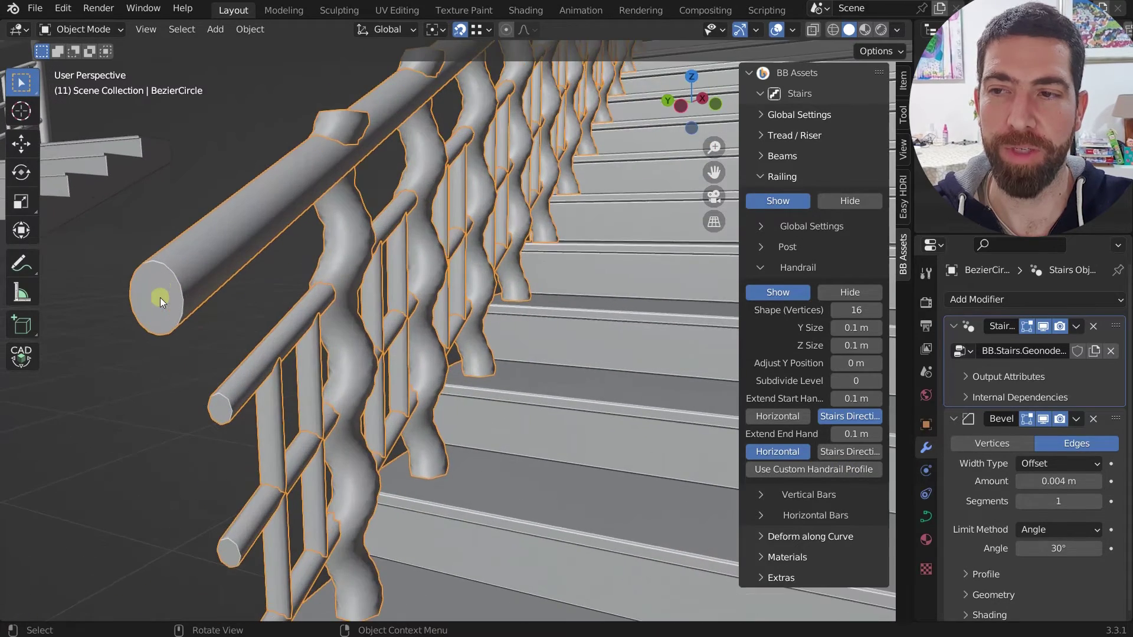
scroll(154, 304, "down", 3)
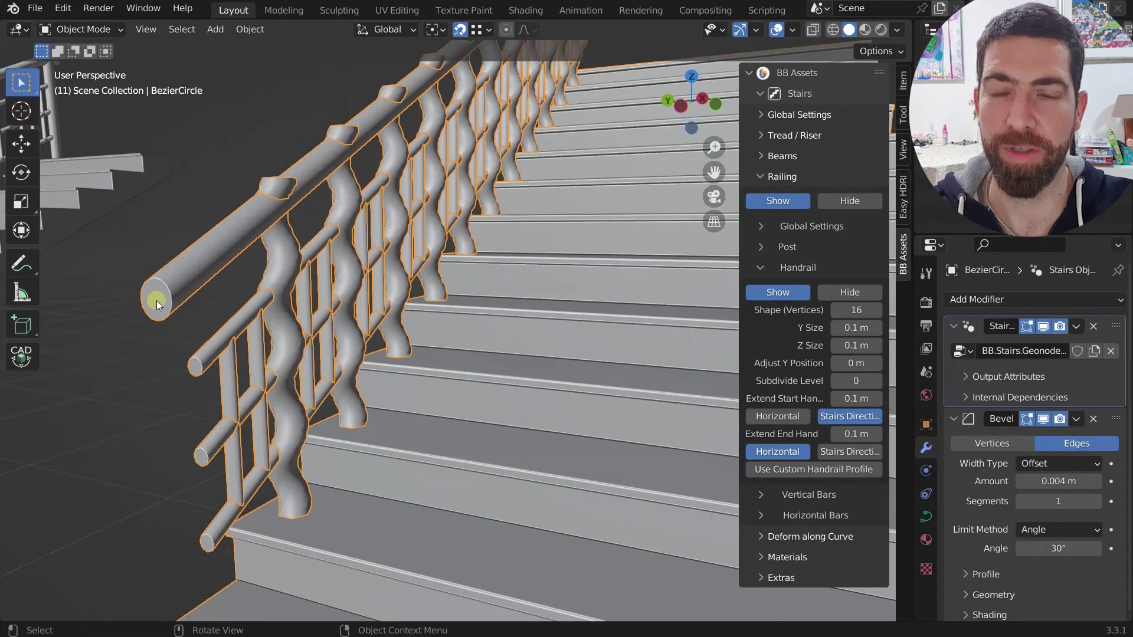
left_click(820, 467)
left_click(851, 470)
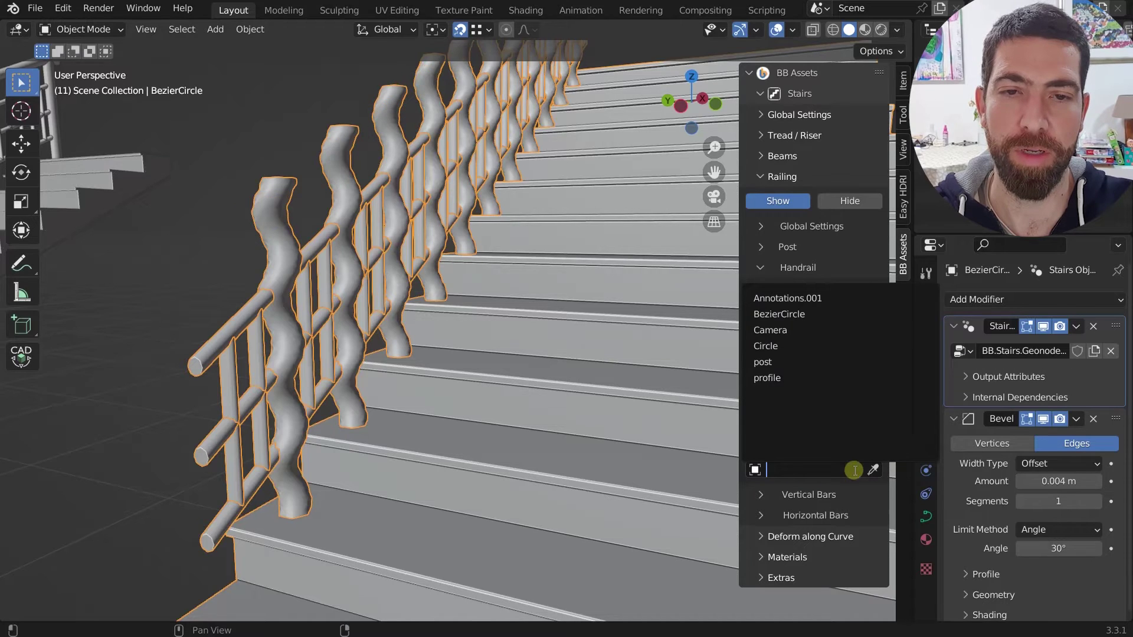
left_click(780, 377)
Examine the new handrail's cross-section and compare it with the flat profile object lying beside the other stairs
scroll(430, 361, "down", 5)
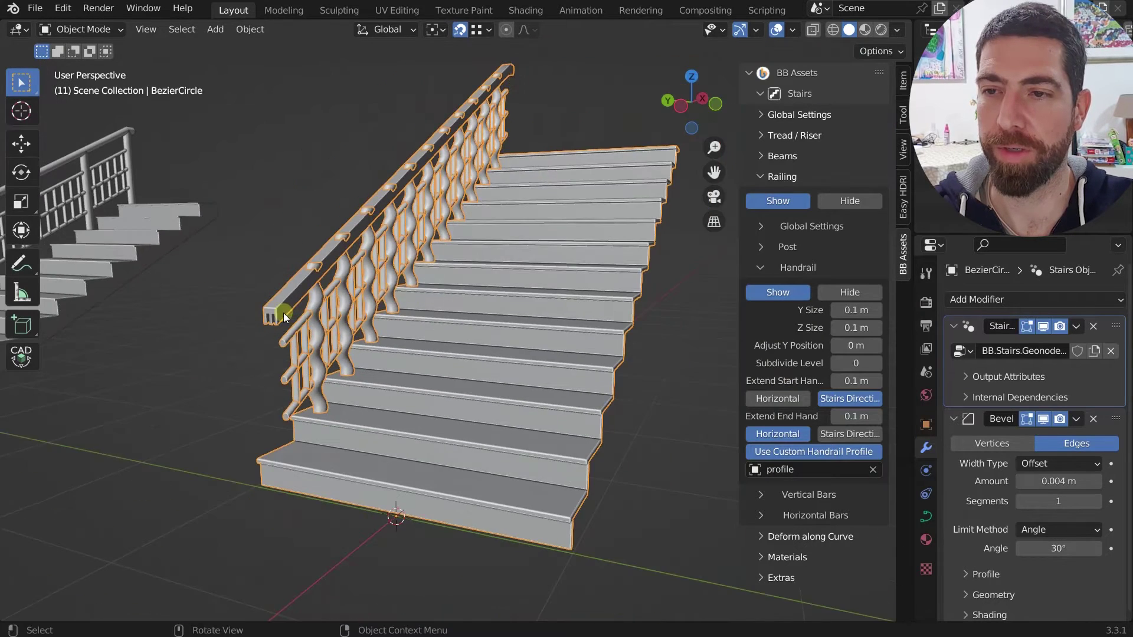
scroll(274, 317, "up", 3)
scroll(267, 321, "down", 6)
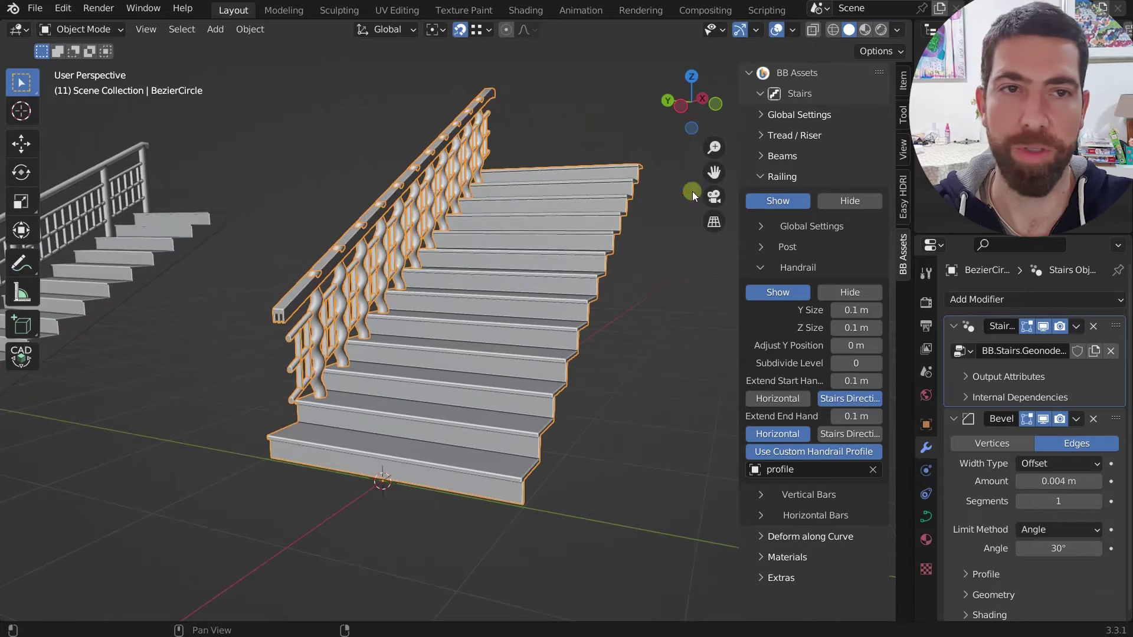
scroll(450, 341, "down", 3)
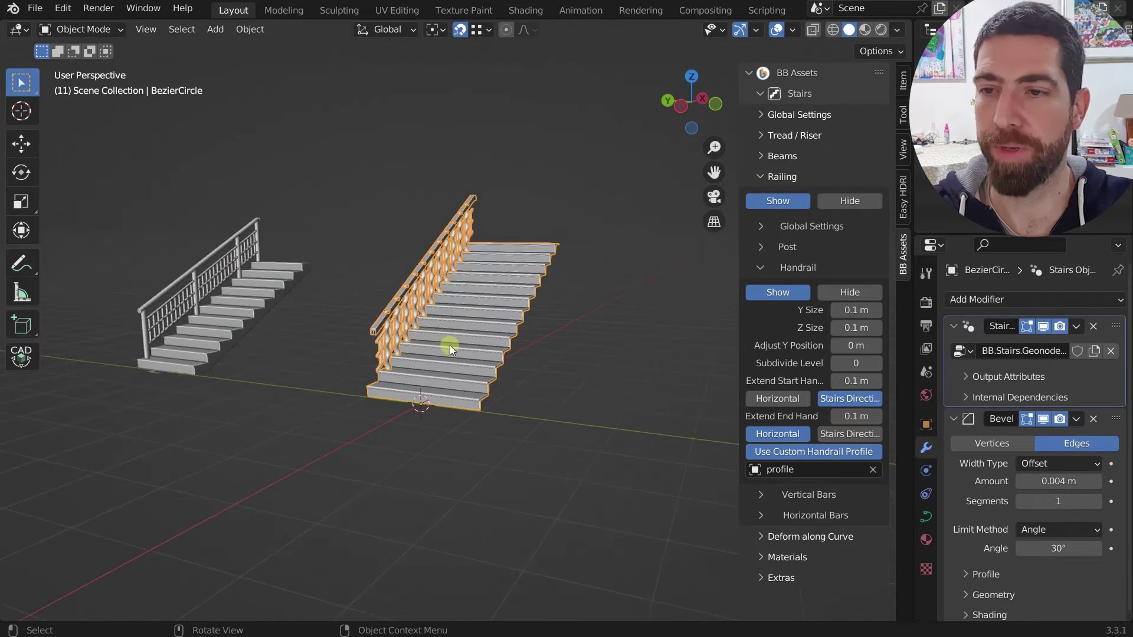
middle_click_drag(450, 341, 197, 359)
scroll(271, 352, "up", 3)
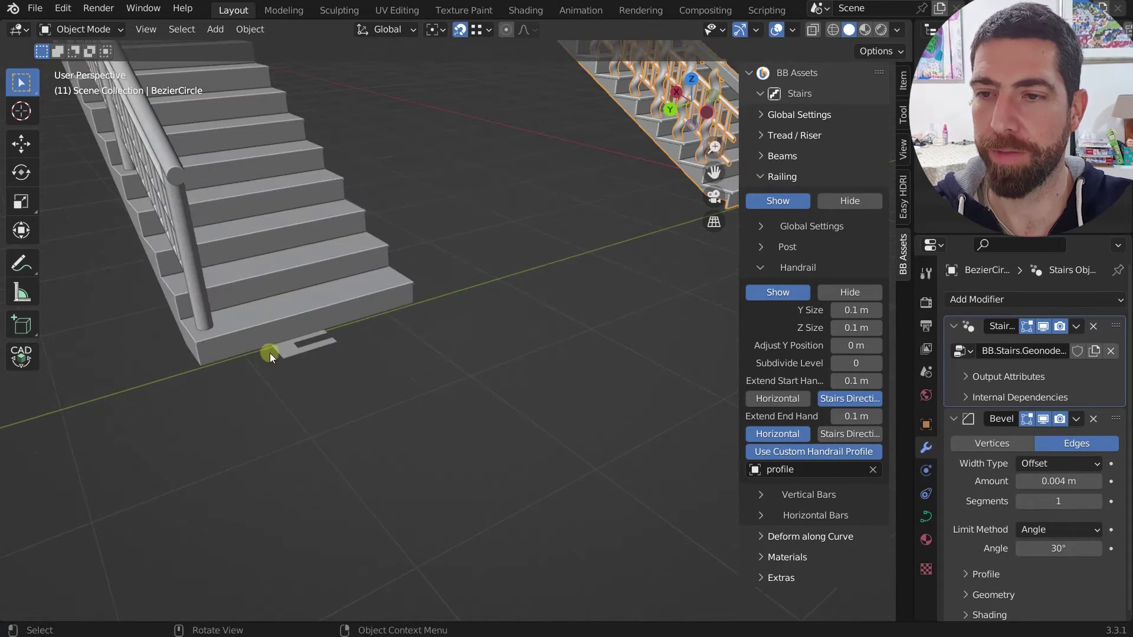
left_click(278, 355)
middle_click_drag(279, 355, 250, 352)
scroll(250, 352, "down", 4)
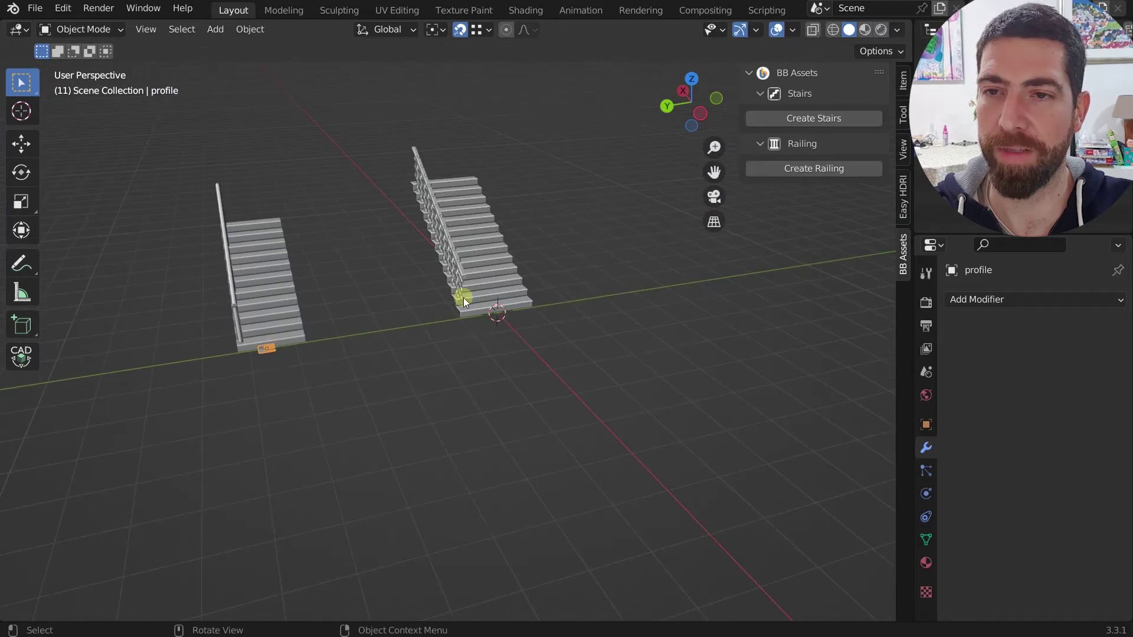
scroll(463, 297, "up", 6)
middle_click_drag(473, 288, 351, 173)
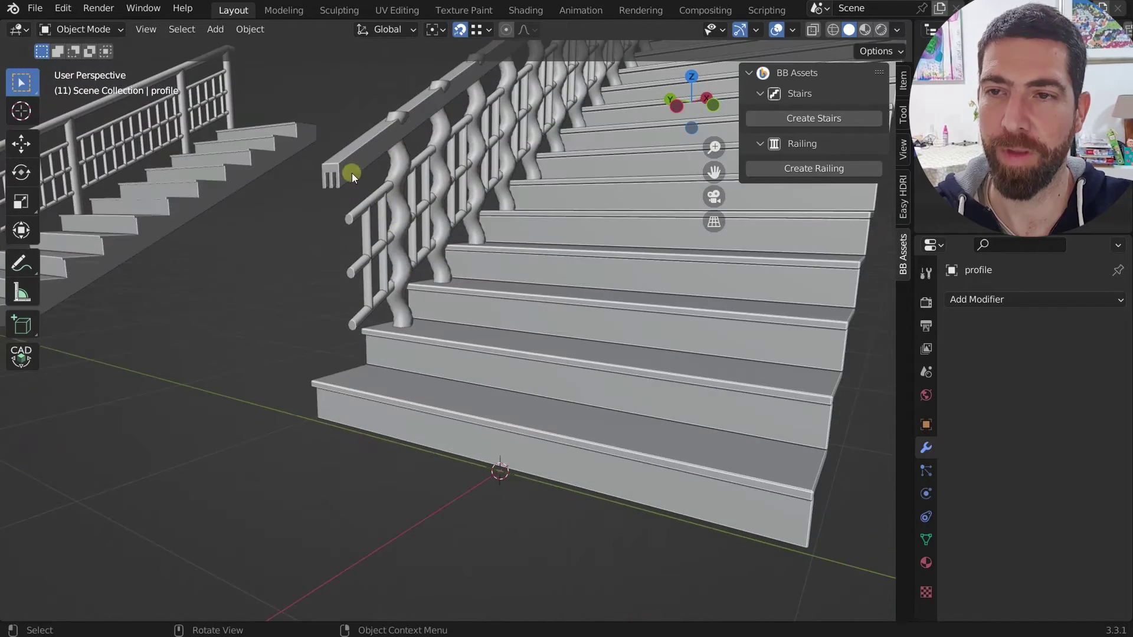
scroll(829, 230, "up", 2)
Set the handrail's Y size to 0.22 m and its Z size to 0.12 m on the curve-based stairs
left_click(426, 175)
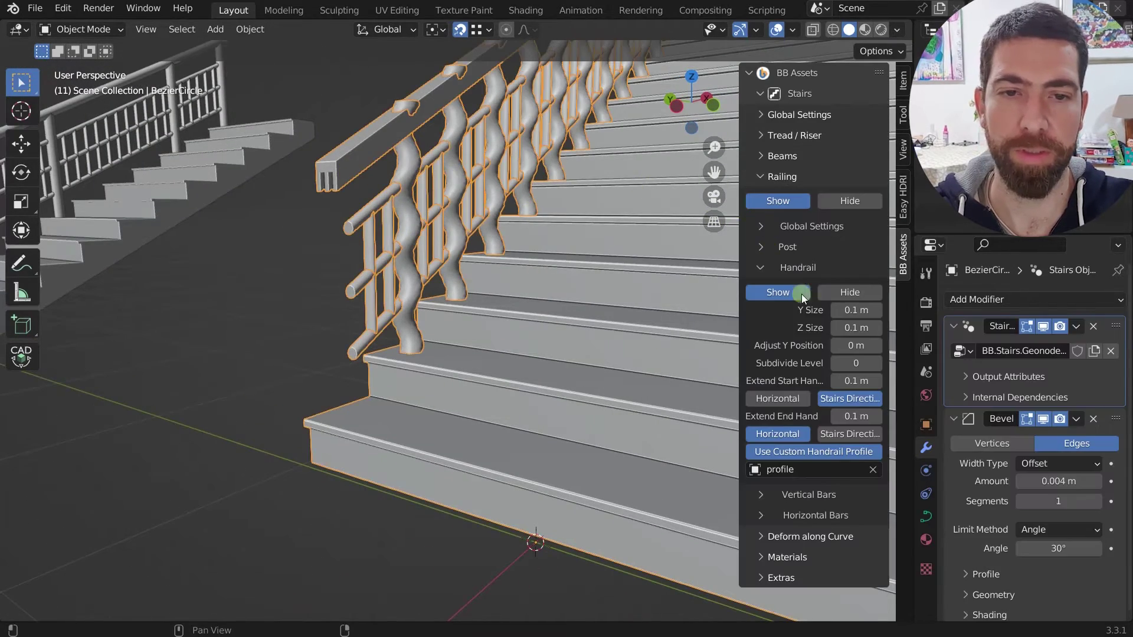
mouse_move(856, 310)
left_mouse_down()
mouse_move(882, 310)
mouse_move(865, 310)
mouse_move(857, 328)
mouse_move(867, 328)
mouse_move(856, 327)
left_mouse_up()
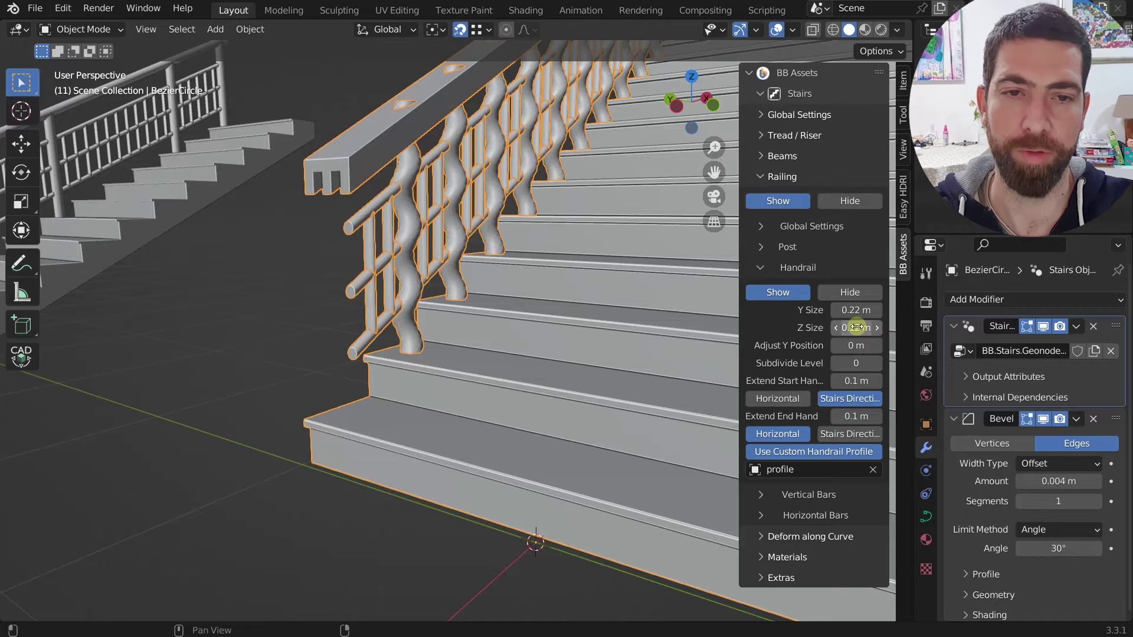
scroll(431, 376, "down", 6)
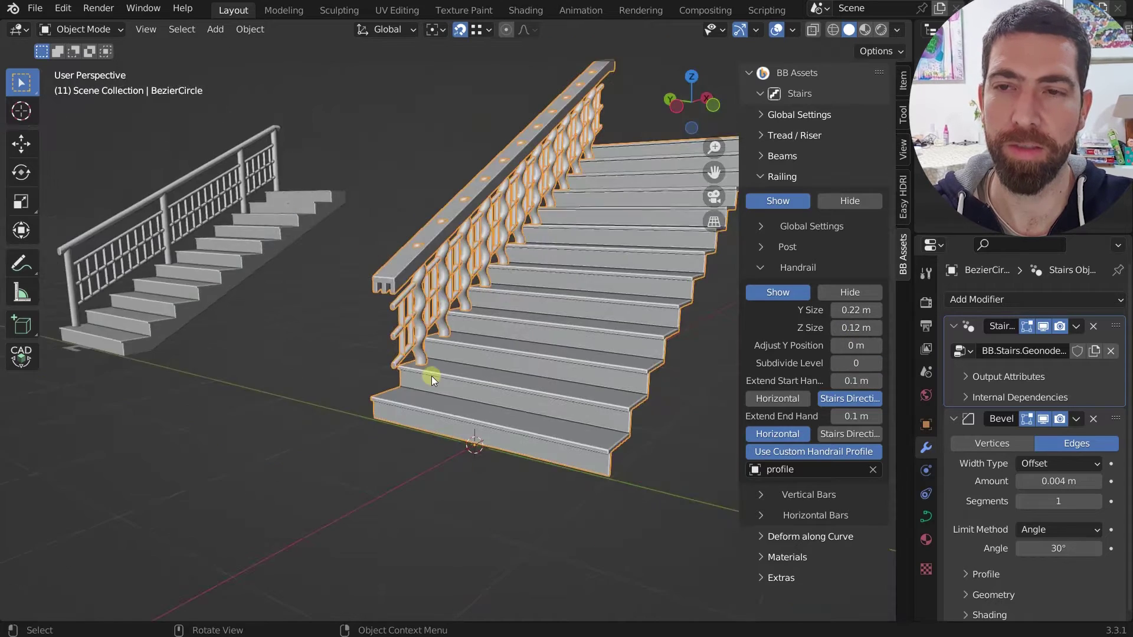
Extend the handrail by 0.8 m at its start and by 1 m at its end
middle_click_drag(434, 375, 300, 415)
scroll(564, 243, "up", 3)
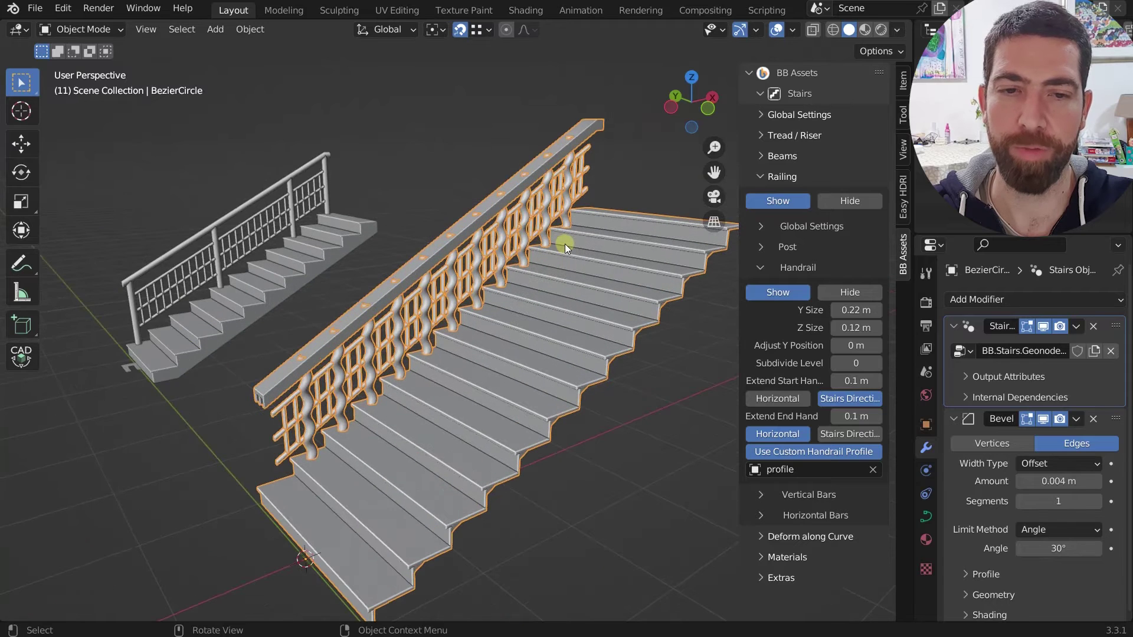
left_click_drag(866, 380, 854, 416)
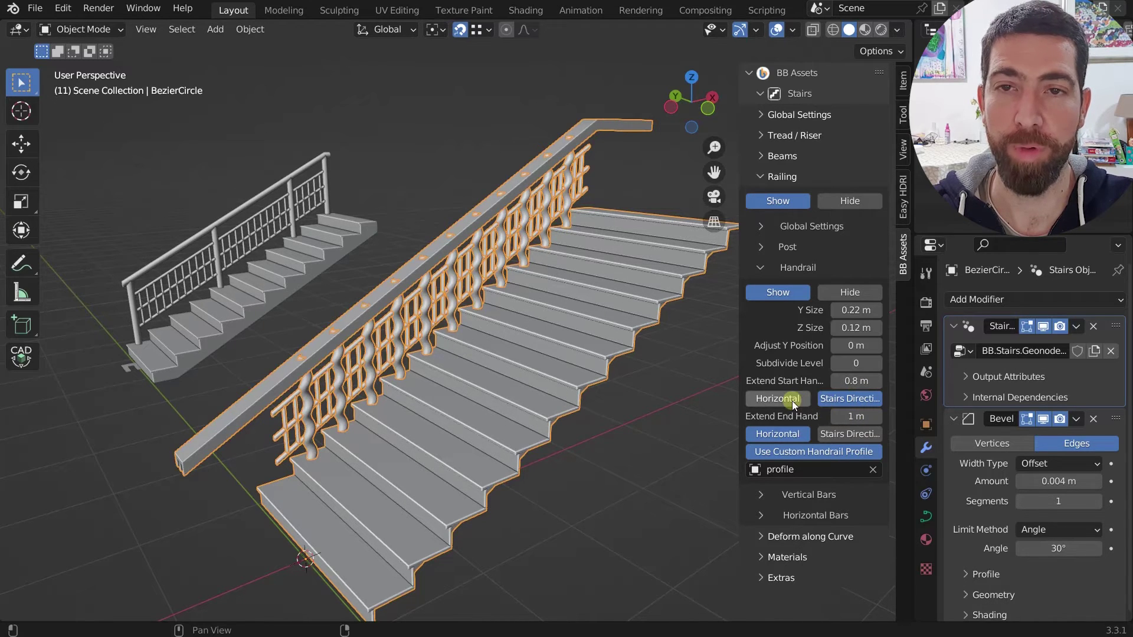
Try the horizontal direction for the handrail's start extension, inspect it, and return it to the stairs direction
scroll(615, 256, "down", 4)
middle_click_drag(416, 289, 465, 274)
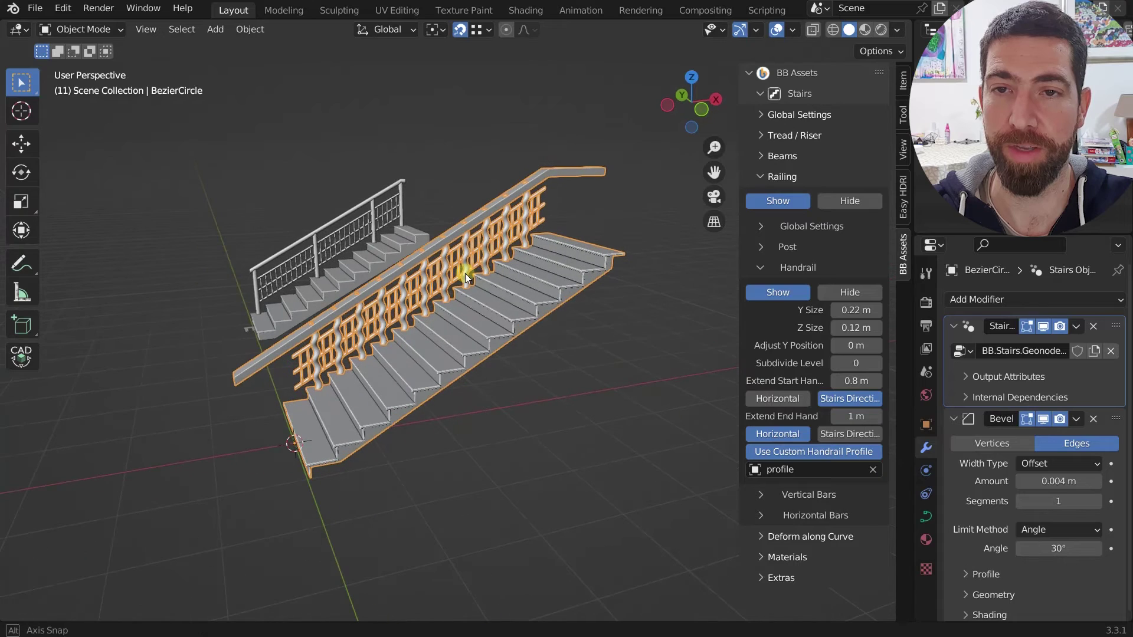
left_click(791, 399)
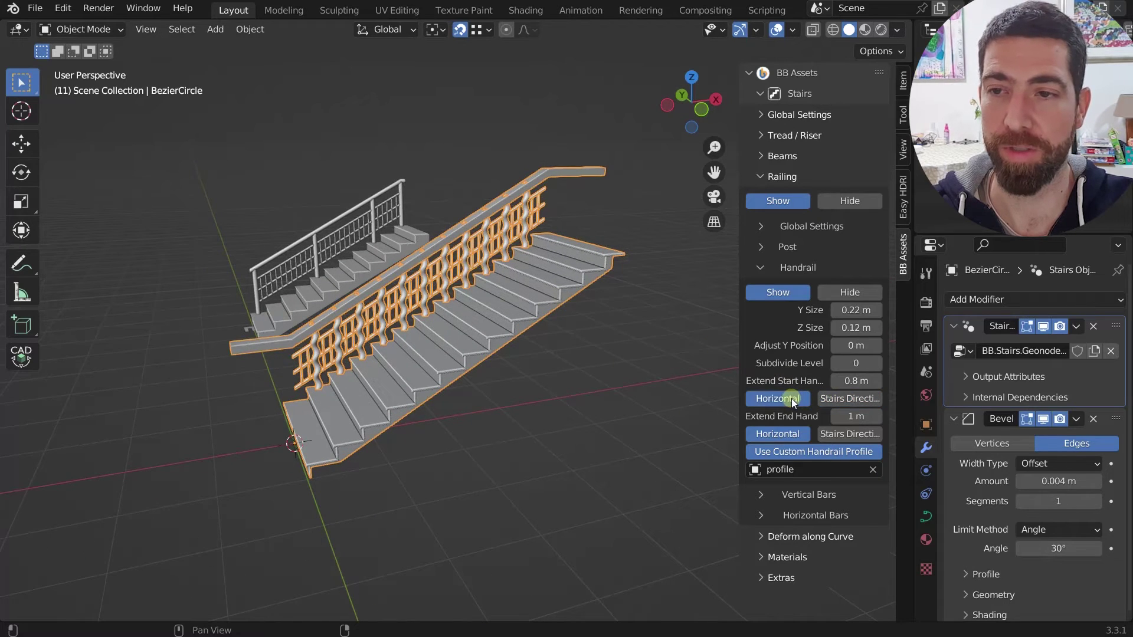
scroll(259, 355, "up", 2)
middle_click_drag(258, 355, 342, 340)
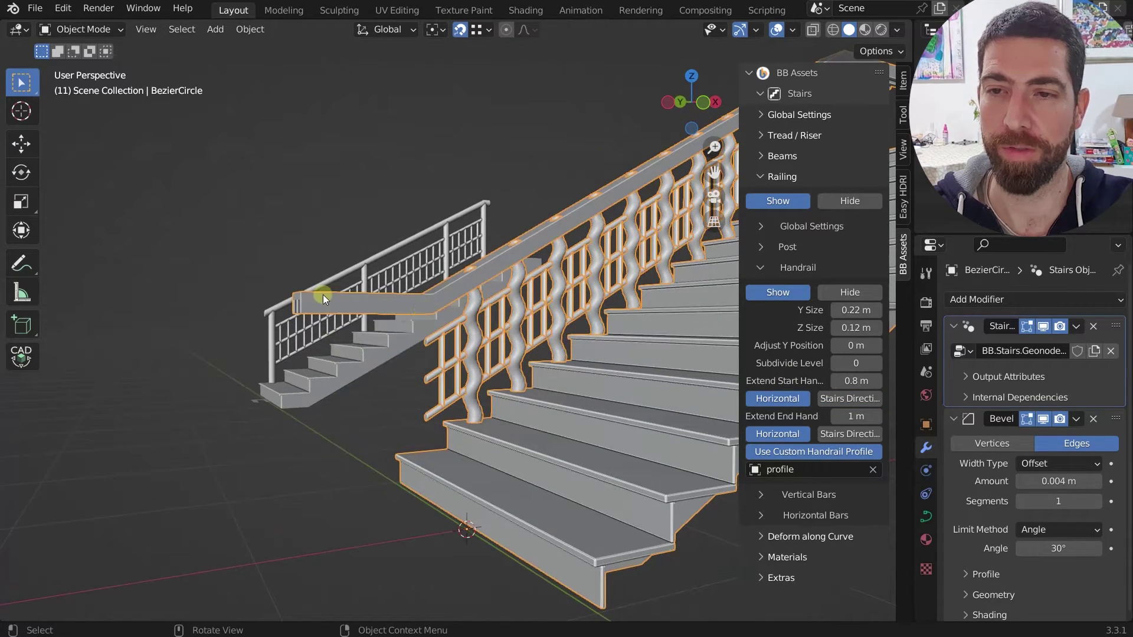
left_click(852, 398)
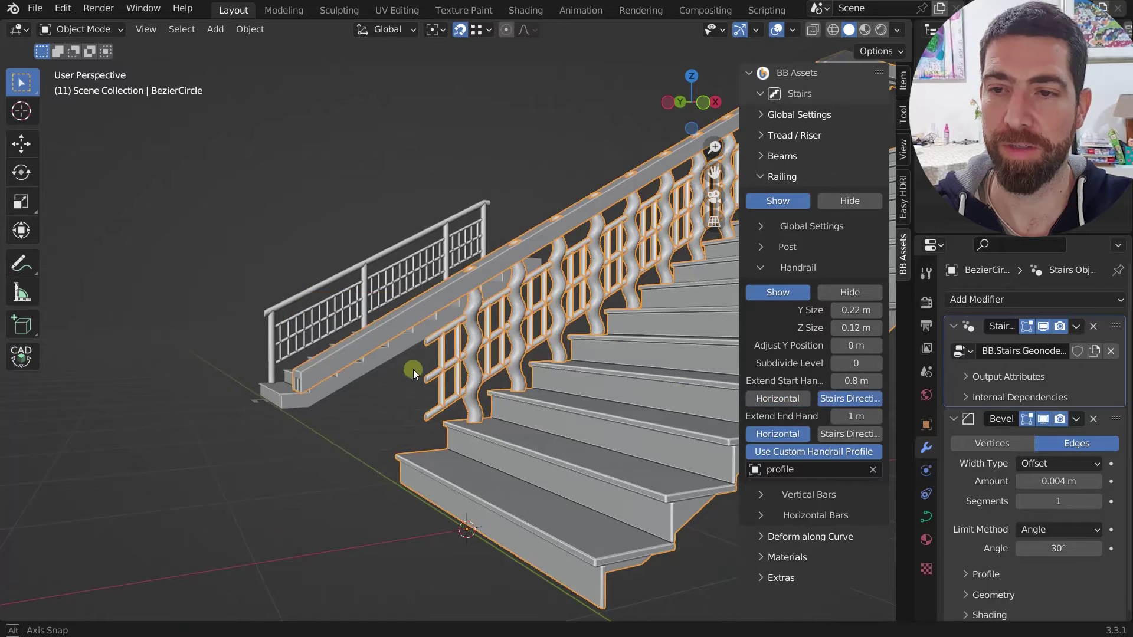
Inspect both handrail extensions and try the stairs direction for the handrail's end extension
middle_click_drag(413, 370, 445, 375)
scroll(445, 375, "down", 4)
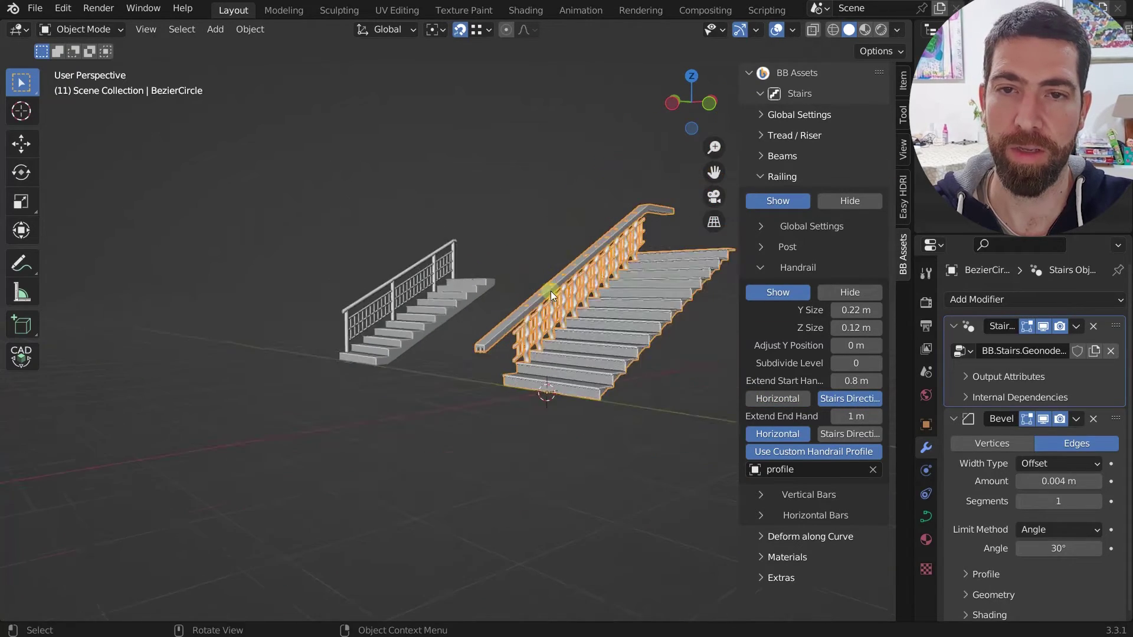
middle_click_drag(550, 291, 580, 309)
scroll(579, 308, "up", 3)
middle_click_drag(508, 300, 607, 249)
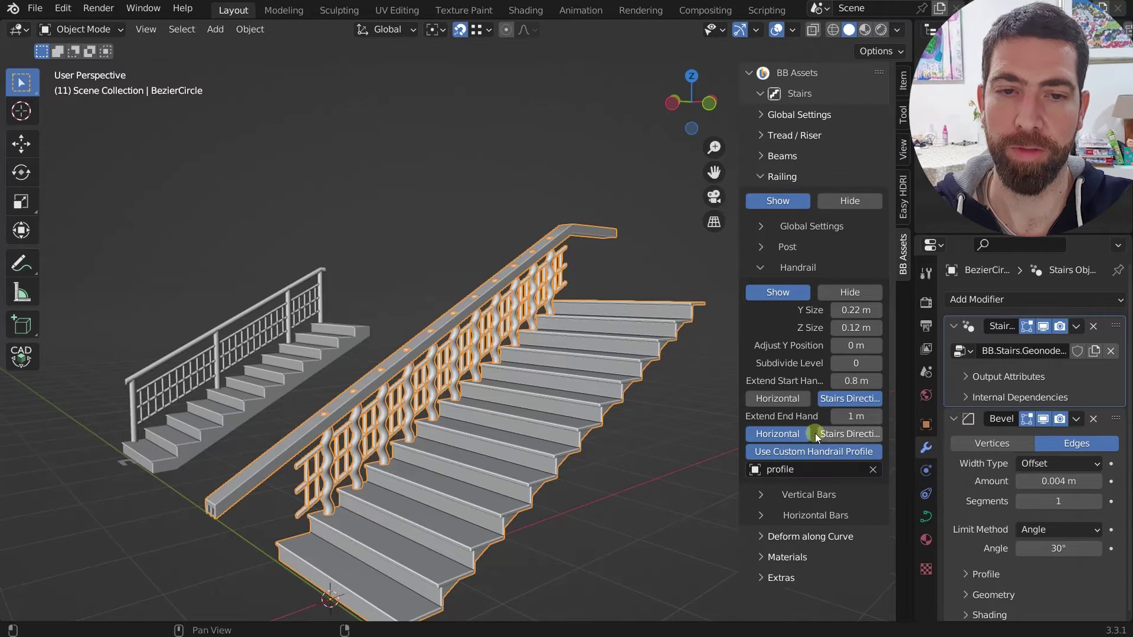
left_click(841, 434)
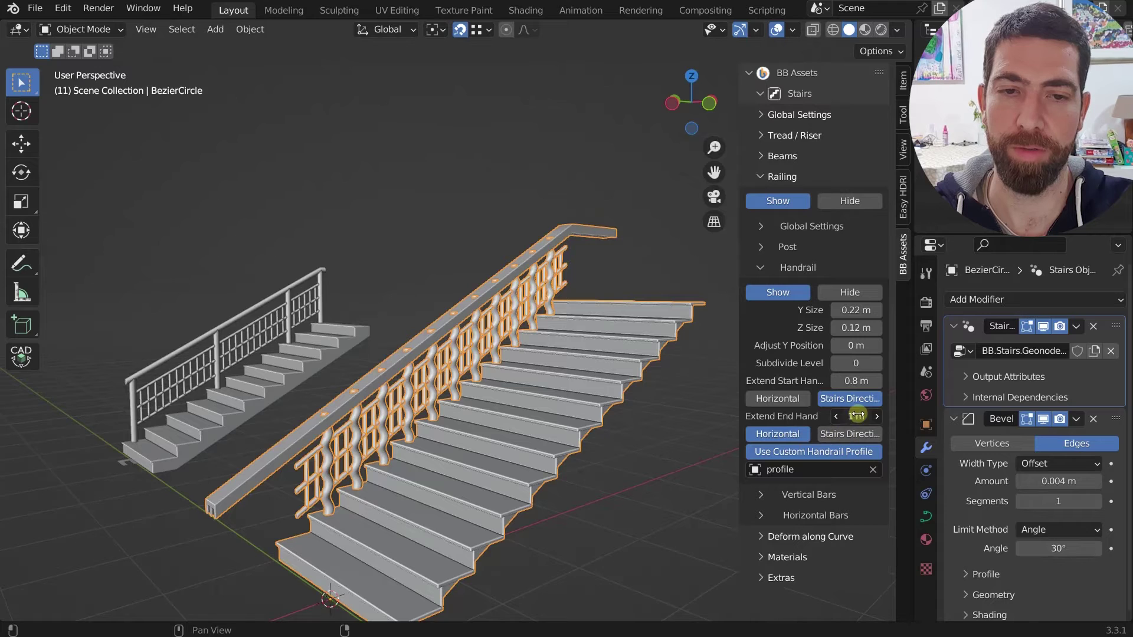
Reduce the handrail's start and end extensions to 0.1 m each and close the handrail settings
left_click_drag(856, 416, 844, 380)
middle_click_drag(373, 340, 375, 364)
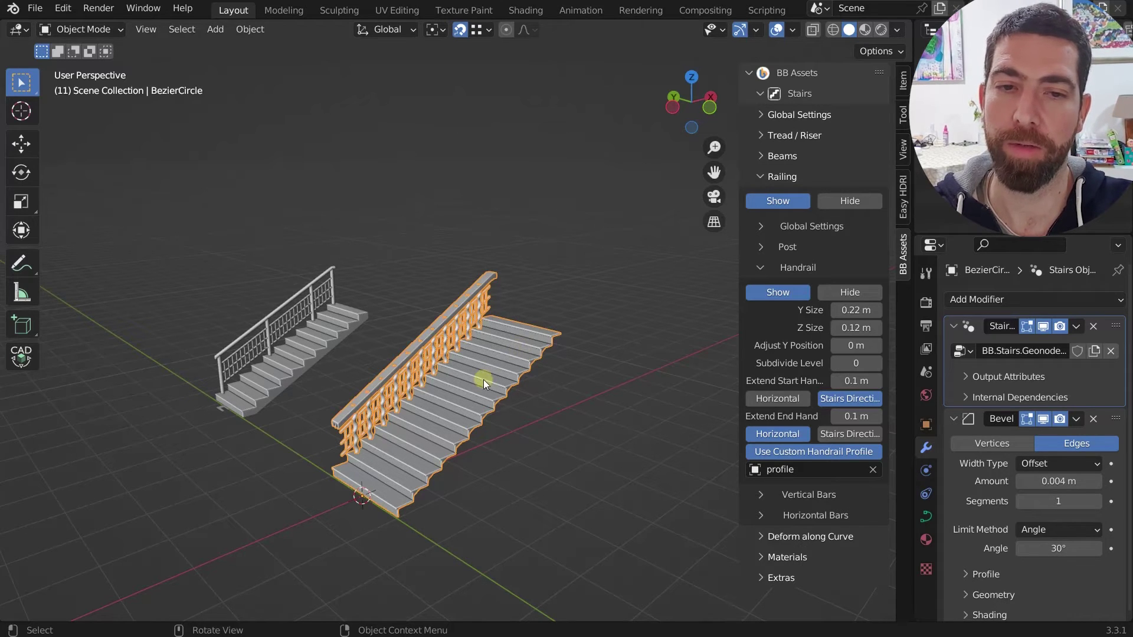
left_click(761, 267)
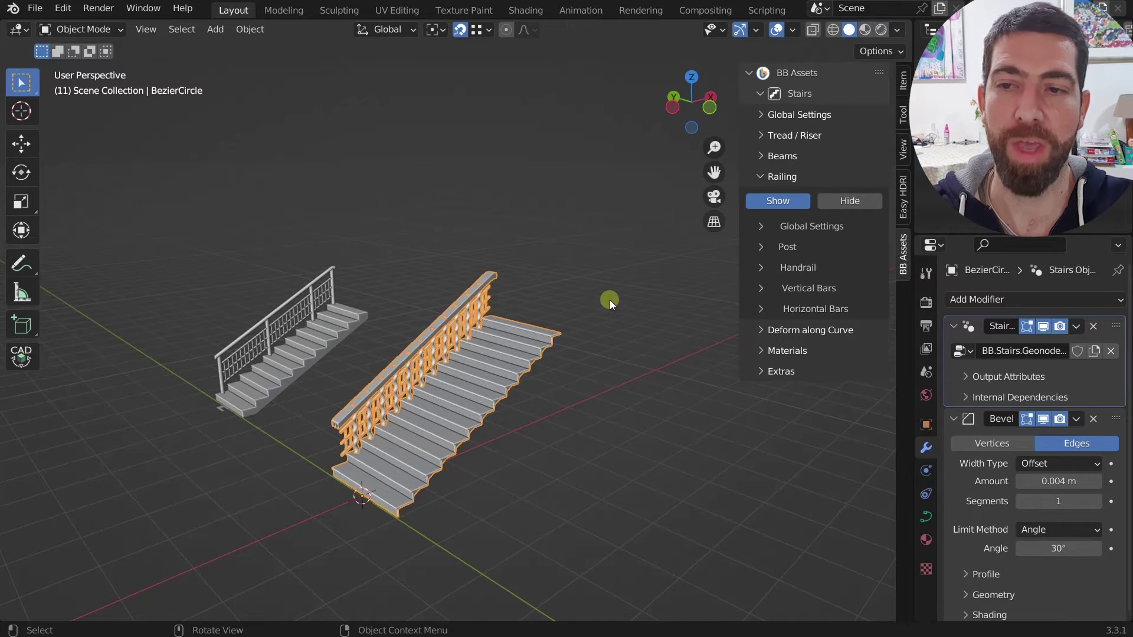
left_click(760, 177)
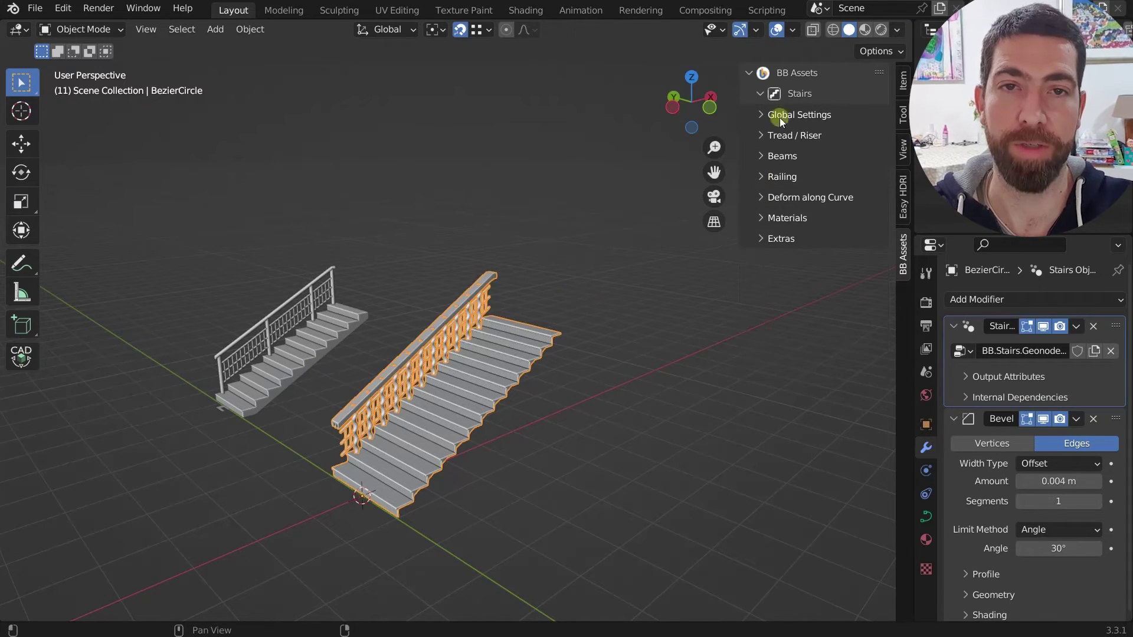
left_click(761, 94)
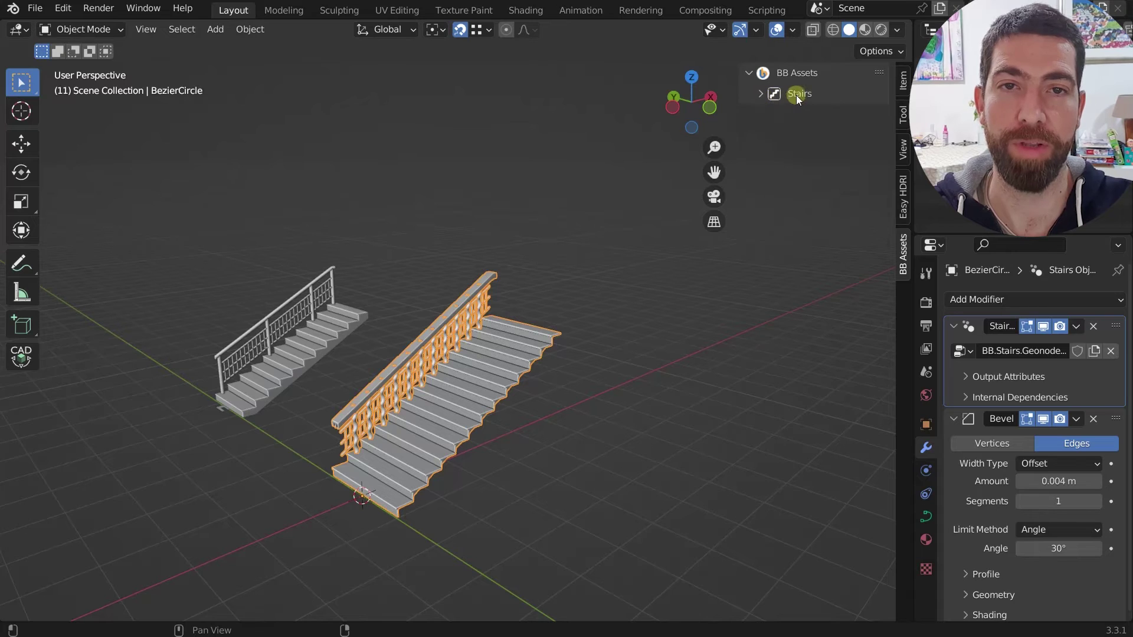
left_click(539, 446)
left_click(764, 93)
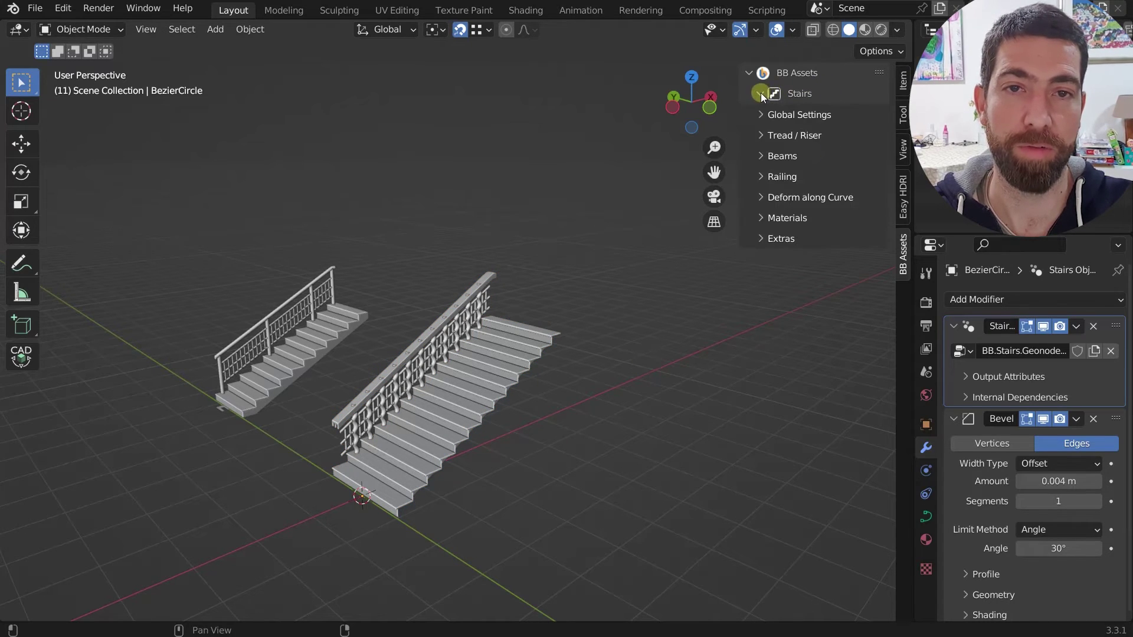
left_click(761, 177)
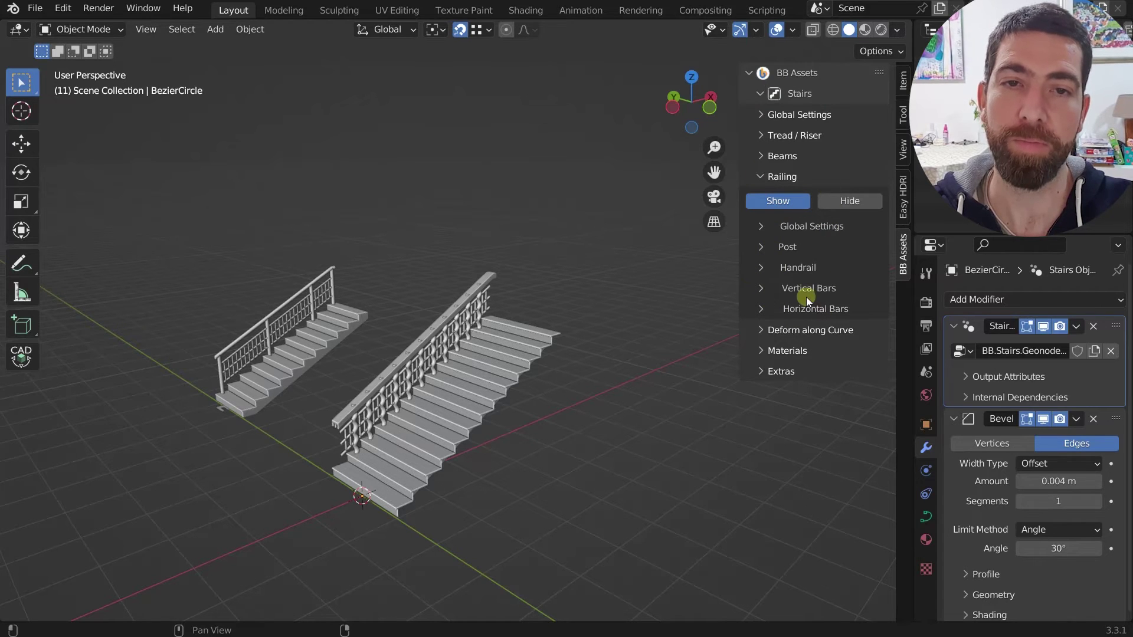
left_click(766, 178)
left_click(497, 371)
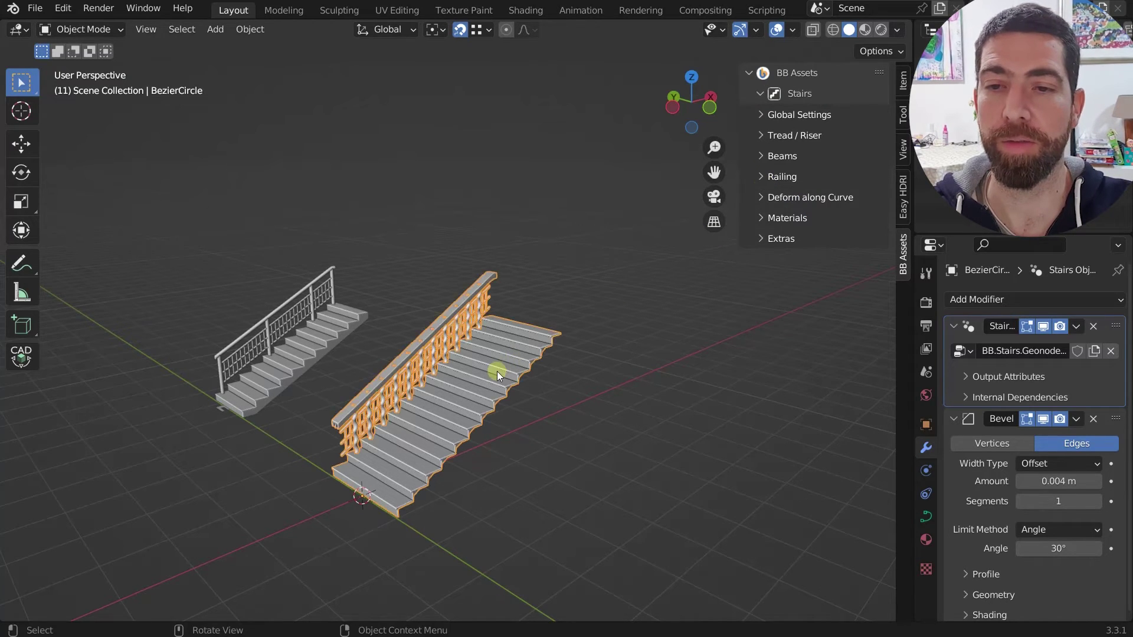
Enable Deform along Curve for the selected stairs and try moving a path control point in the horizontal plane
left_click(762, 199)
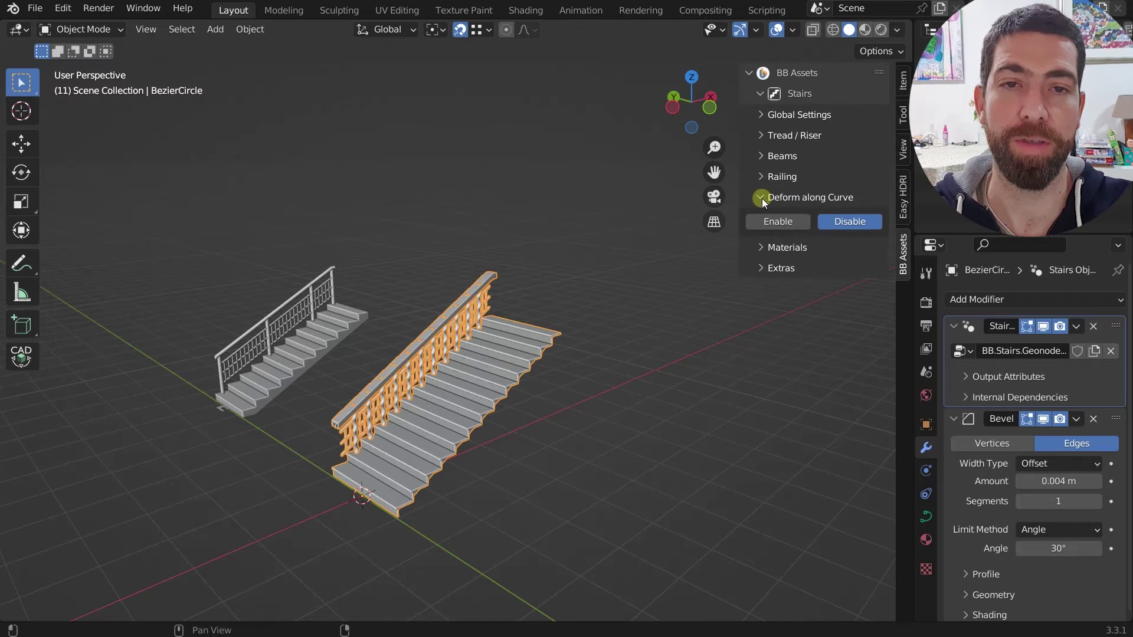
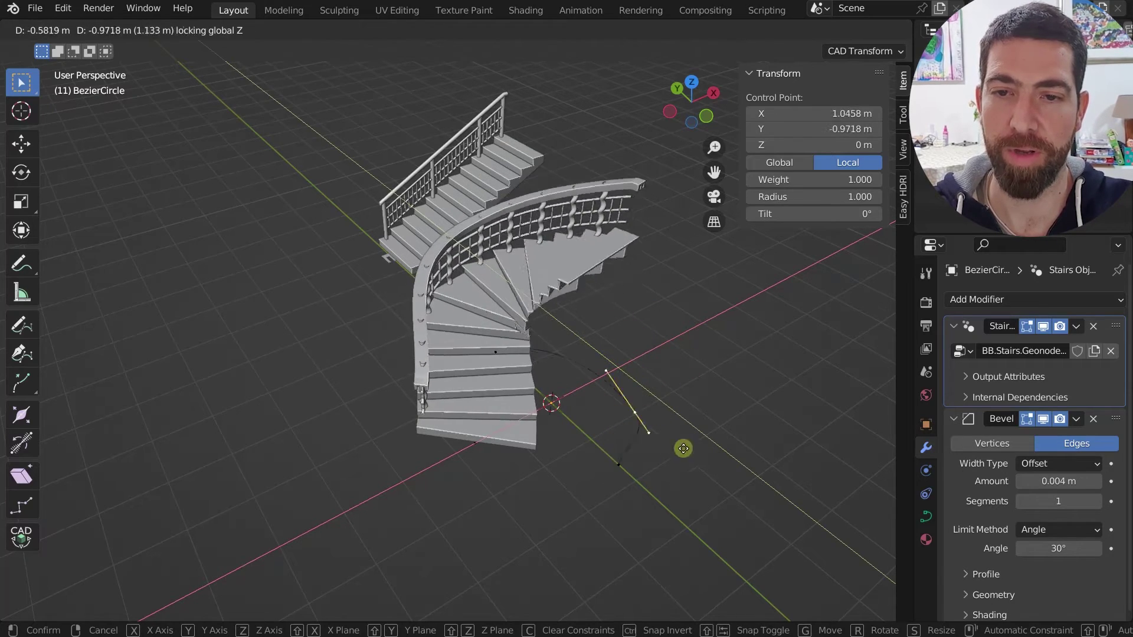
right_click(625, 389)
Examine the curved stairs' handrail, its profiled end and the post tops along the bend from several angles
middle_click_drag(627, 387, 405, 361)
scroll(392, 331, "up", 2)
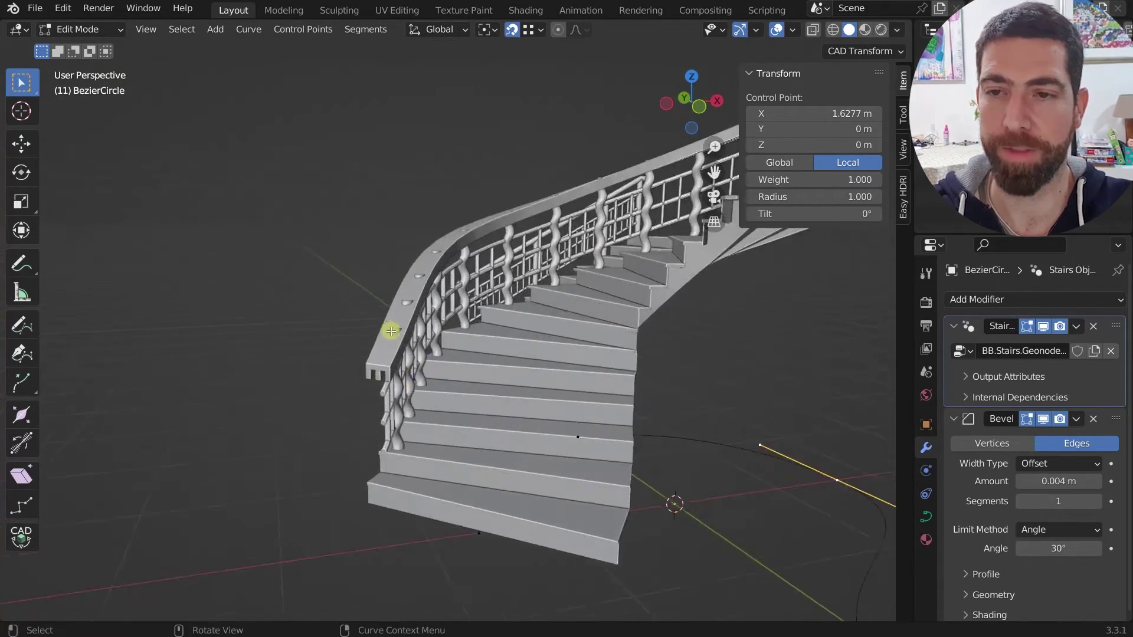
scroll(414, 279, "up", 5)
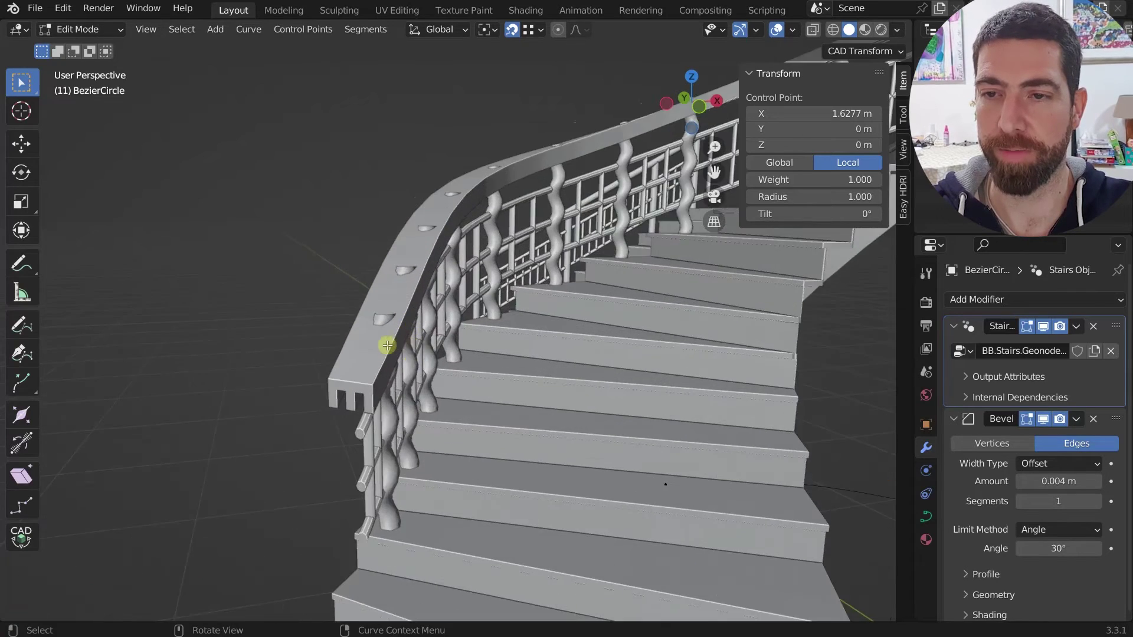
scroll(398, 444, "down", 8)
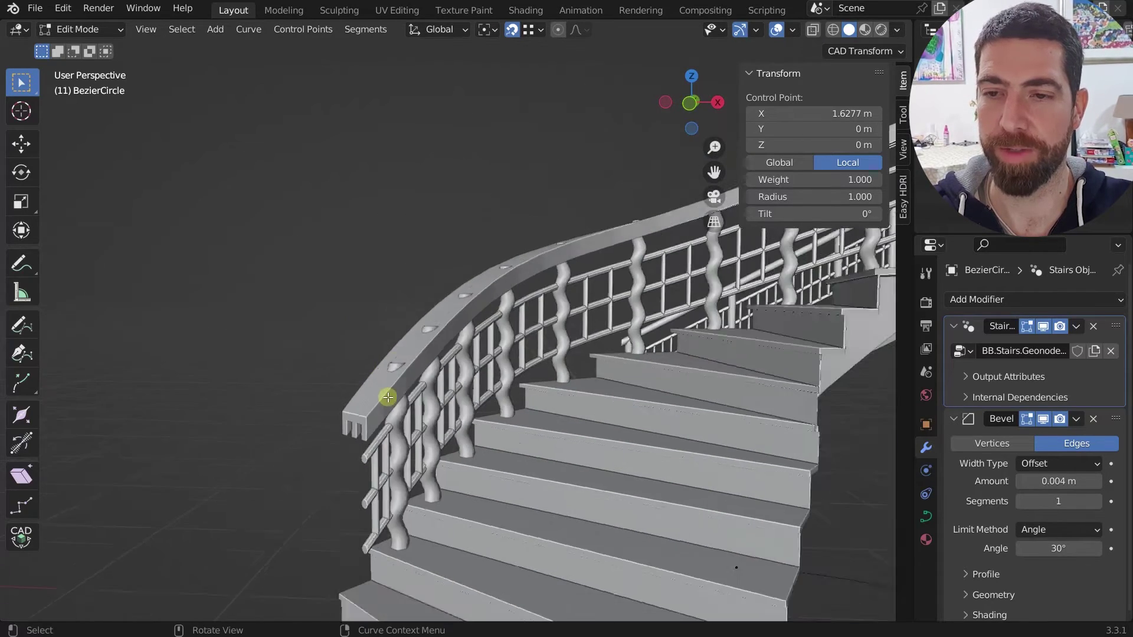
middle_click_drag(448, 435, 506, 472)
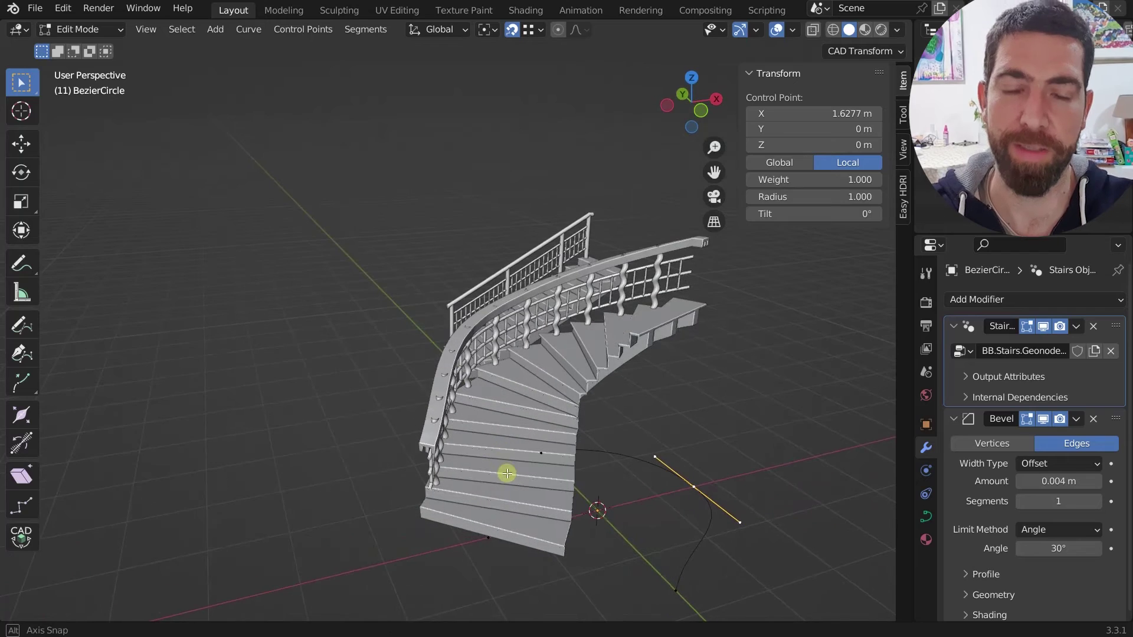
middle_click_drag(543, 435, 392, 435)
scroll(481, 392, "up", 6)
middle_click_drag(471, 384, 483, 389)
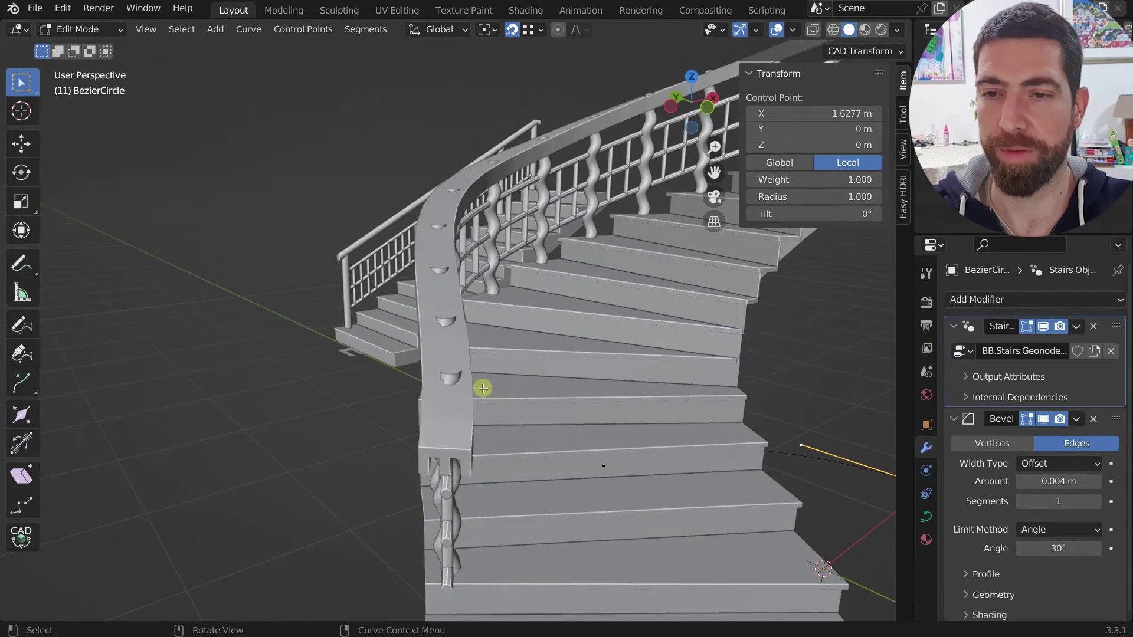
scroll(451, 377, "down", 2)
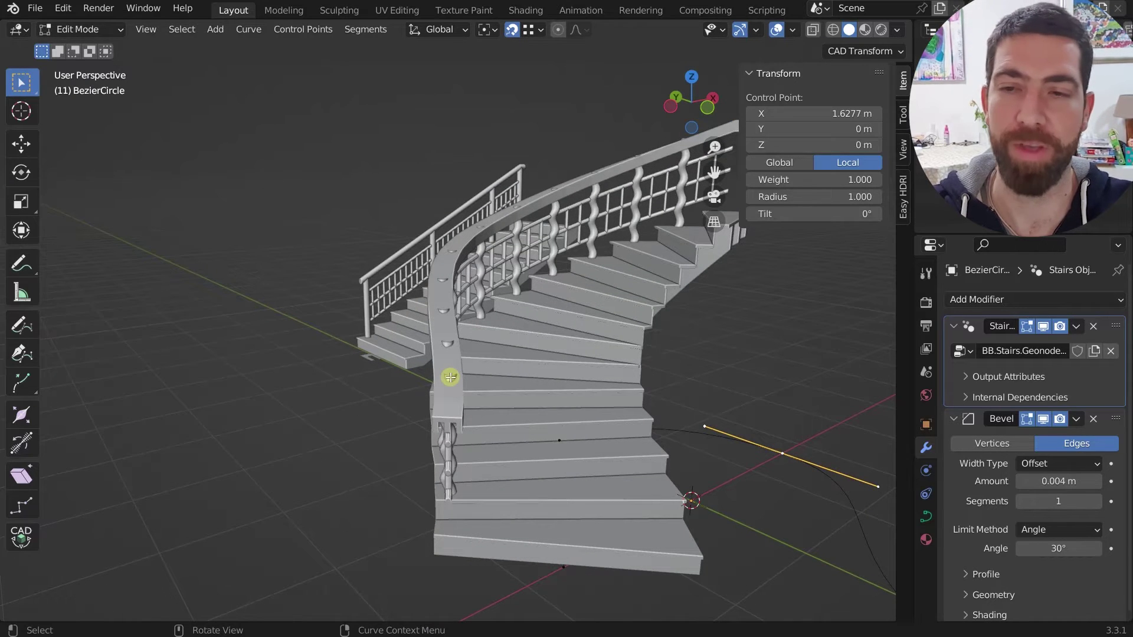
Reselect the path's middle control point, return the stairs to Object Mode and review their Deform along Curve settings
left_click(718, 387)
scroll(547, 405, "down", 3)
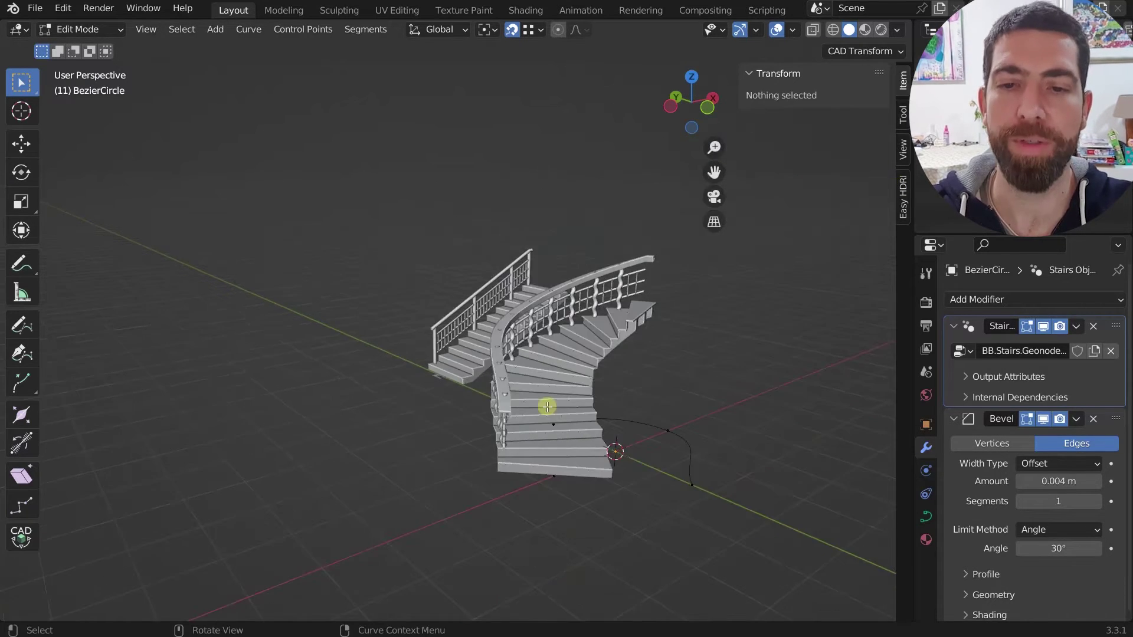
scroll(684, 428, "up", 2)
left_click(647, 439)
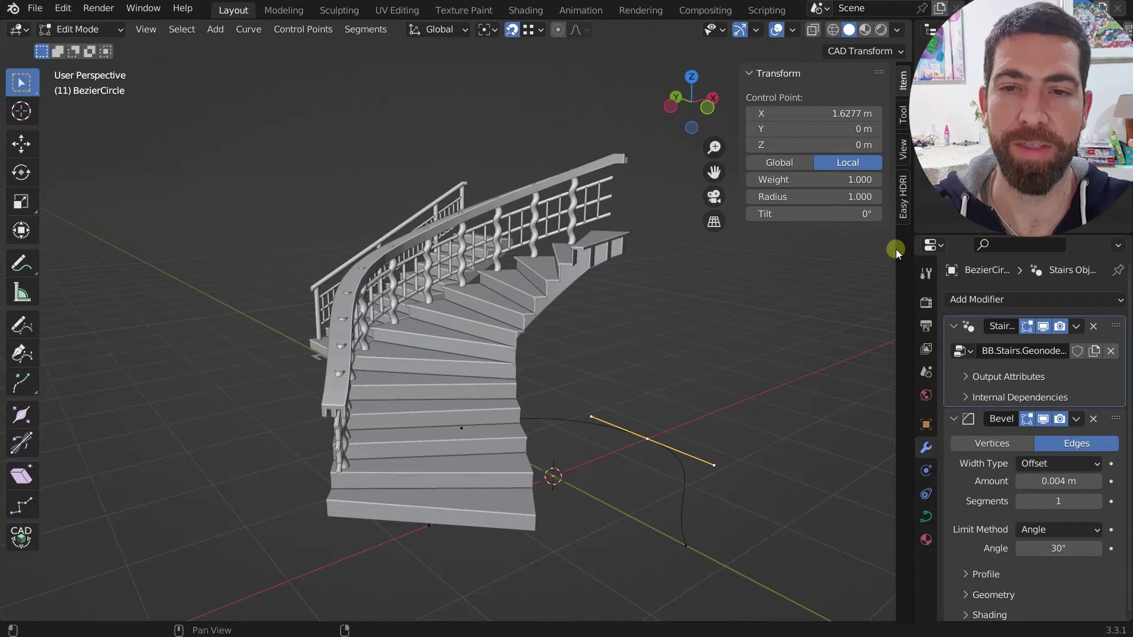
key("Tab")
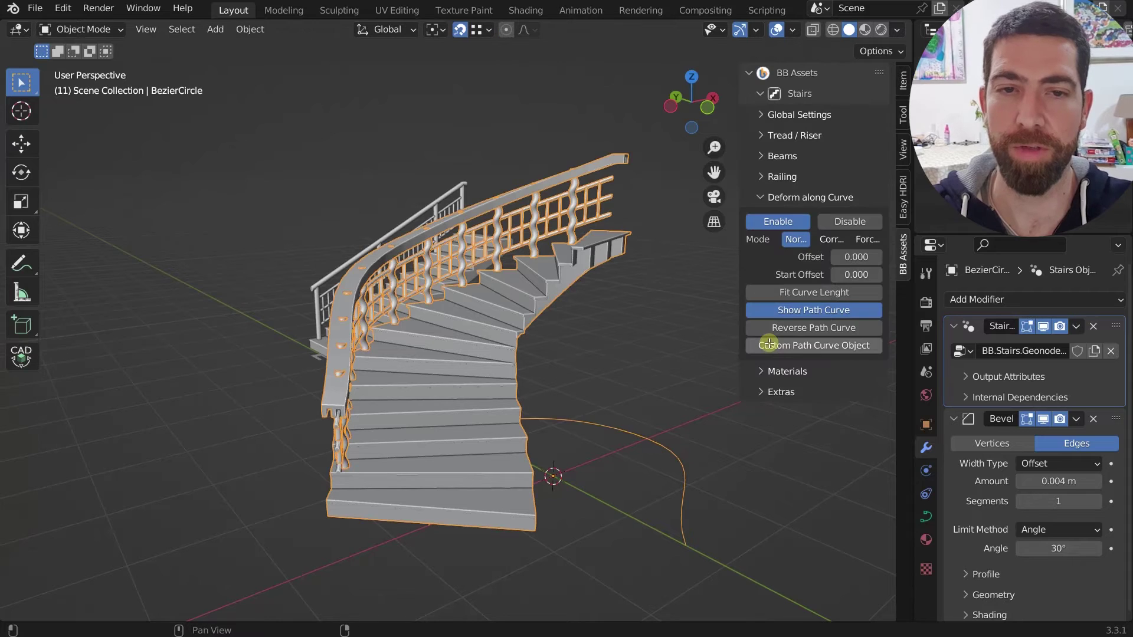
left_click(589, 332)
key("Tab")
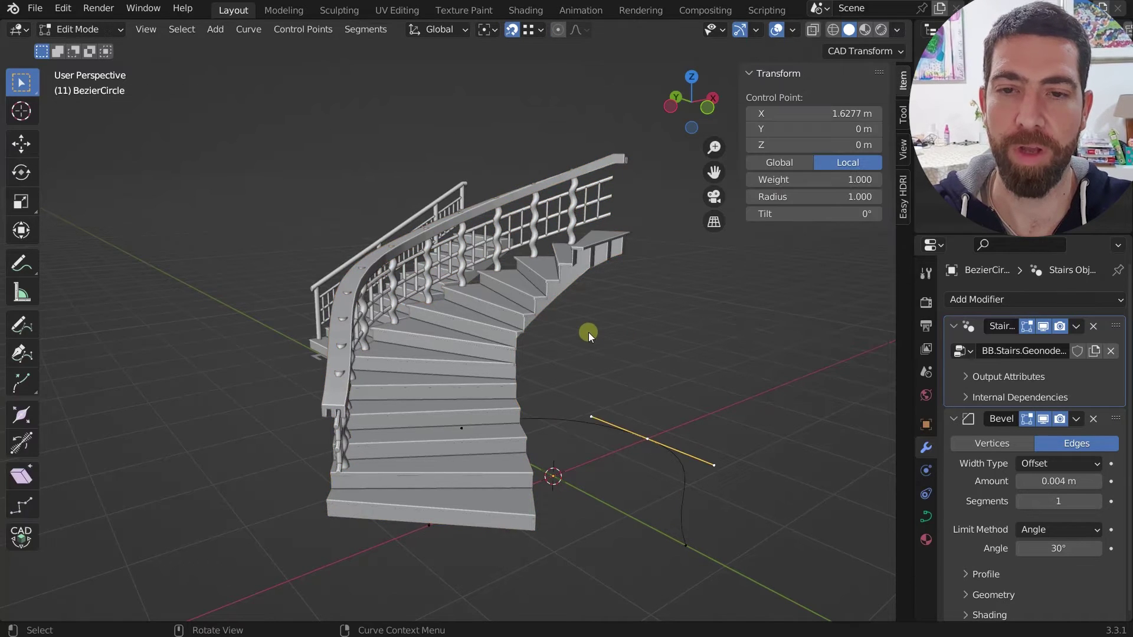
key("Tab")
left_click(543, 299)
middle_click_drag(544, 299, 649, 295)
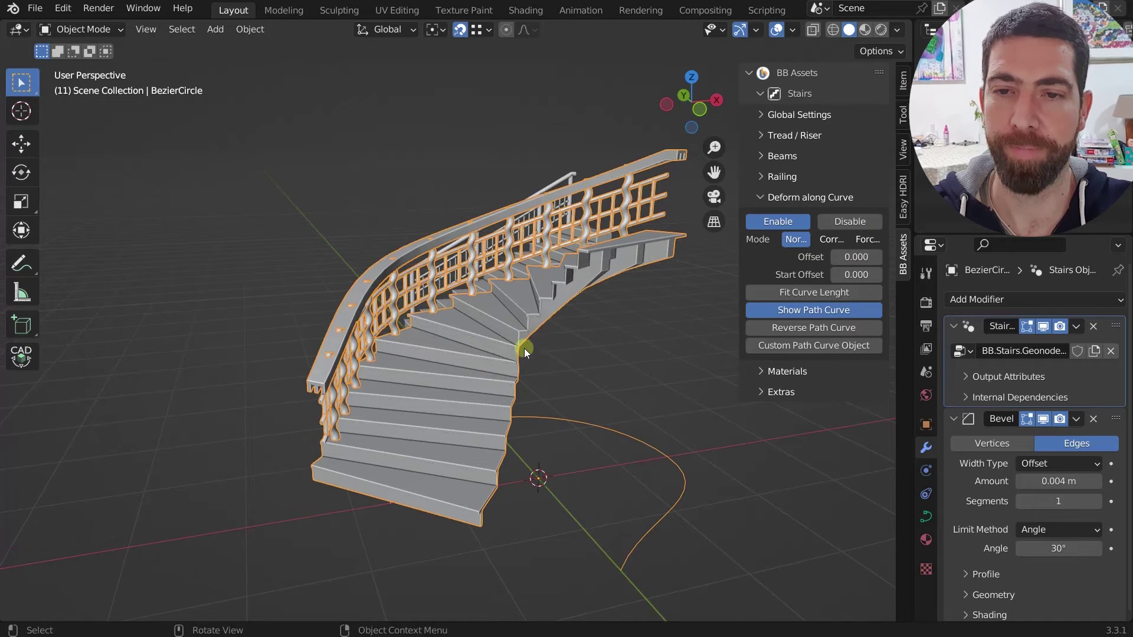
middle_click_drag(524, 346, 690, 302)
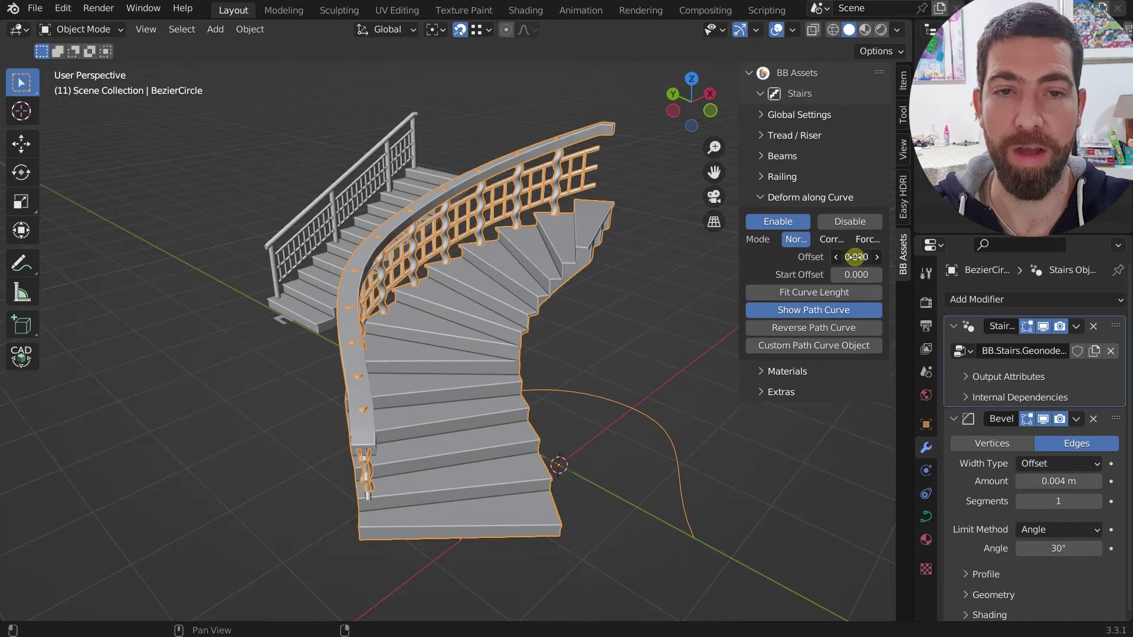
Set the stairs' deformation offset from the path curve to -0.3, checking it in the top view
mouse_move(855, 257)
left_mouse_down()
mouse_move(869, 257)
mouse_move(849, 257)
left_mouse_up()
left_click(690, 79)
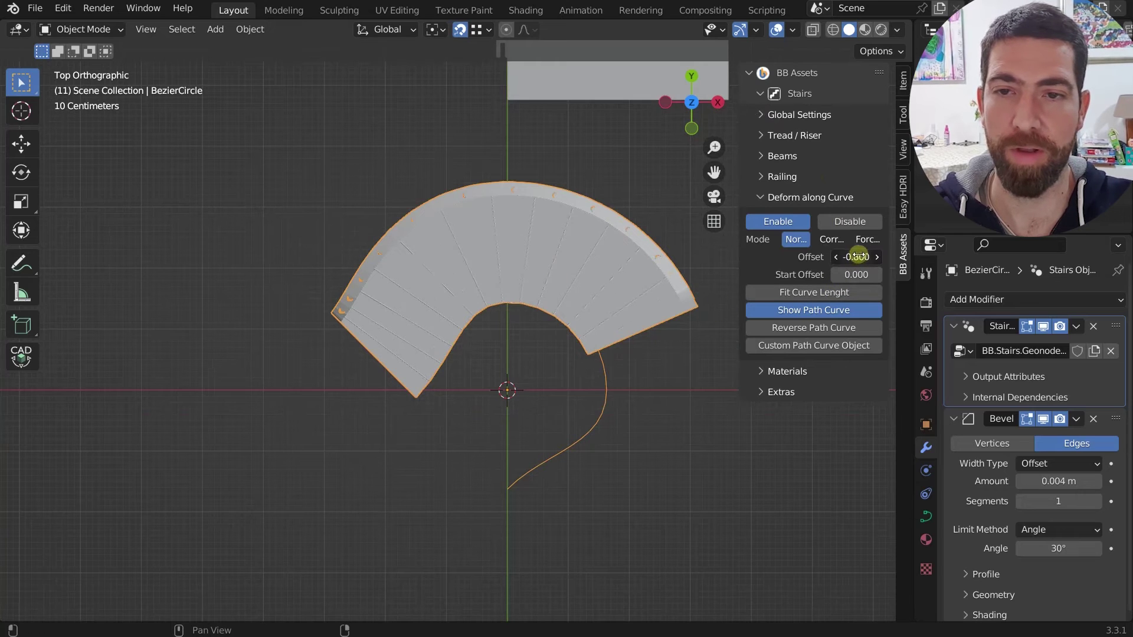
mouse_move(855, 257)
left_mouse_down()
mouse_move(858, 275)
mouse_move(881, 273)
mouse_move(861, 274)
left_mouse_up()
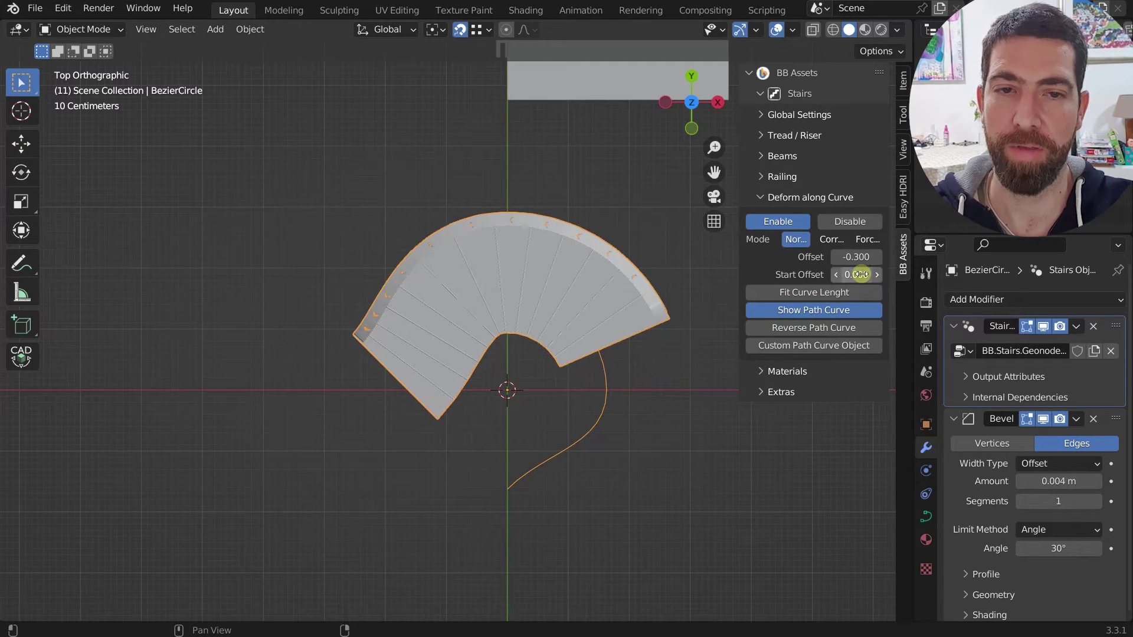
Try reversing the path curve, inspect the stairs in perspective, and turn the reversal off again
left_click(830, 324)
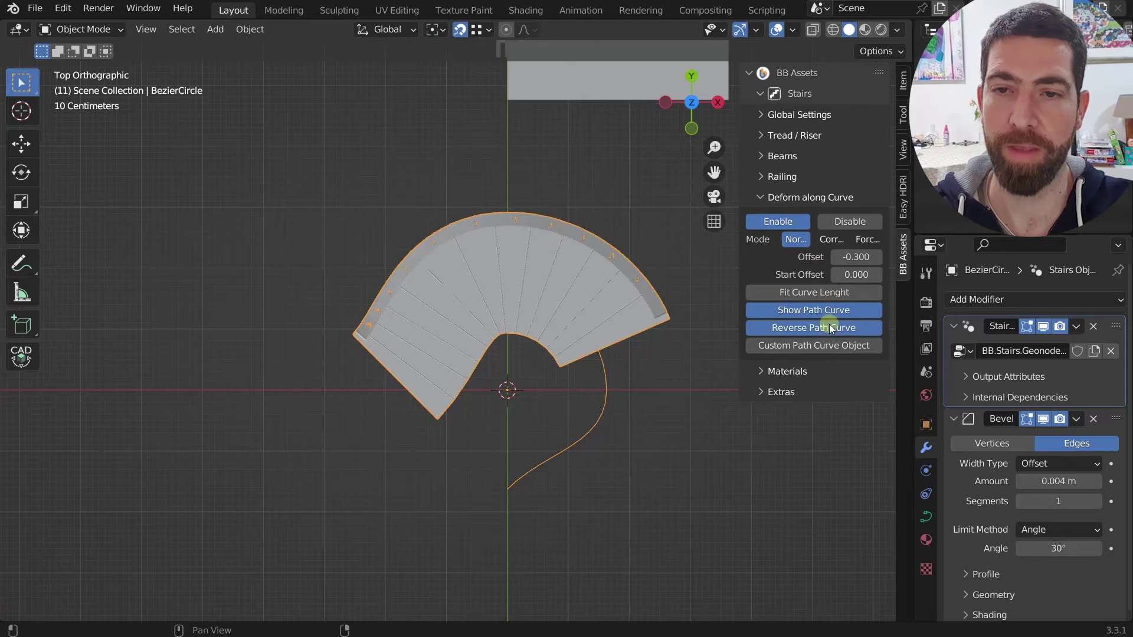
middle_click_drag(511, 433, 501, 384)
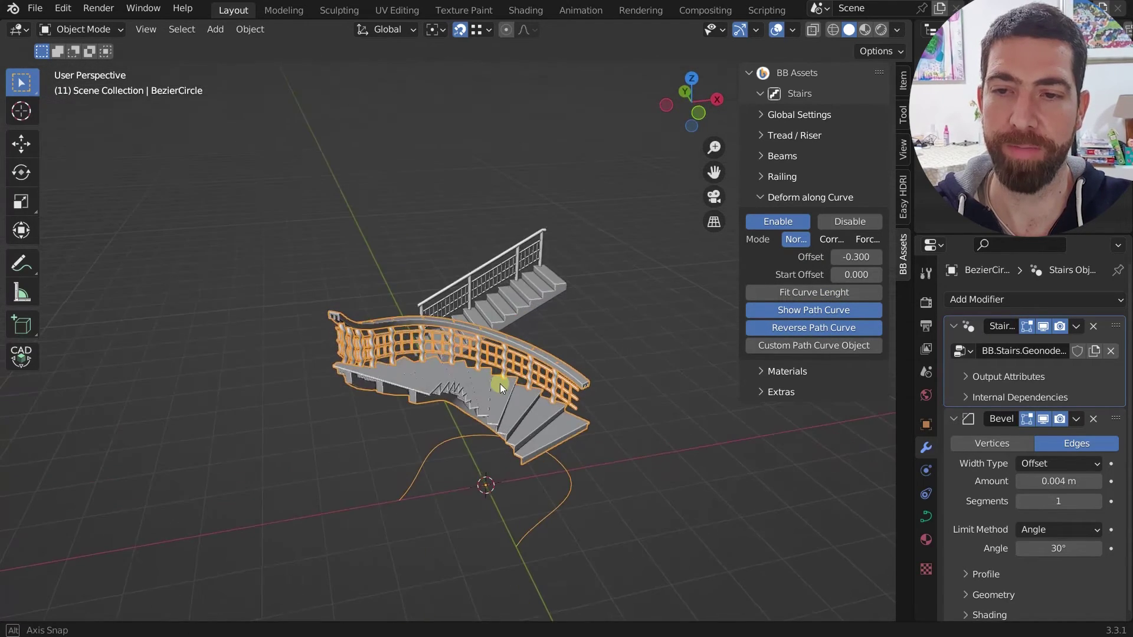
left_click(826, 328)
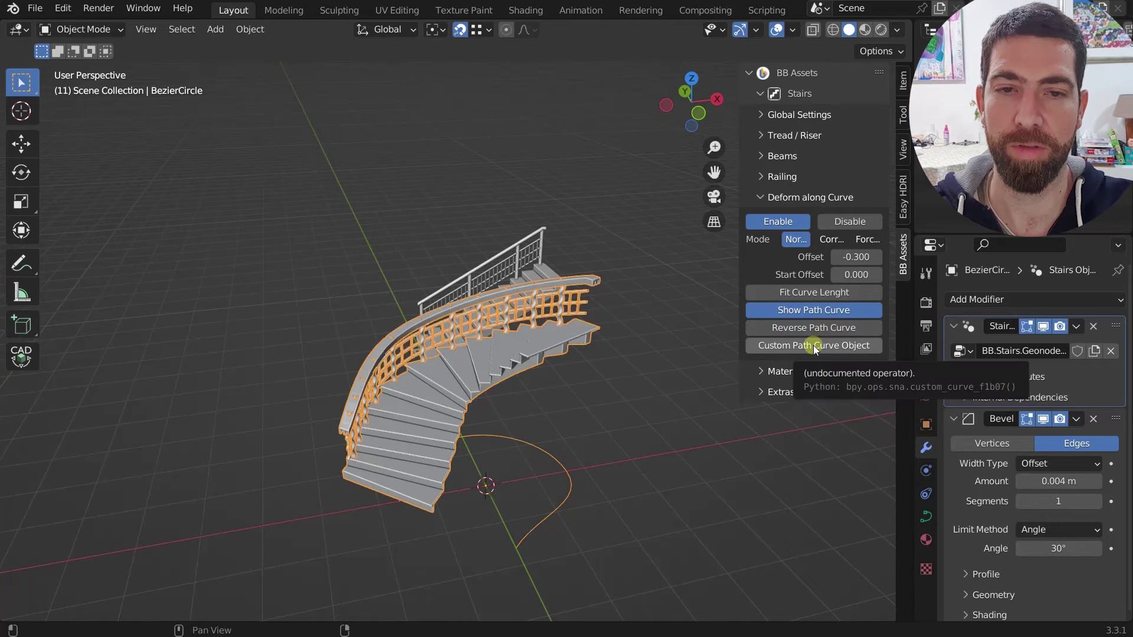
Try fitting the stairs to the full curve length, view them from another side, and switch the fitting off
left_click(819, 293)
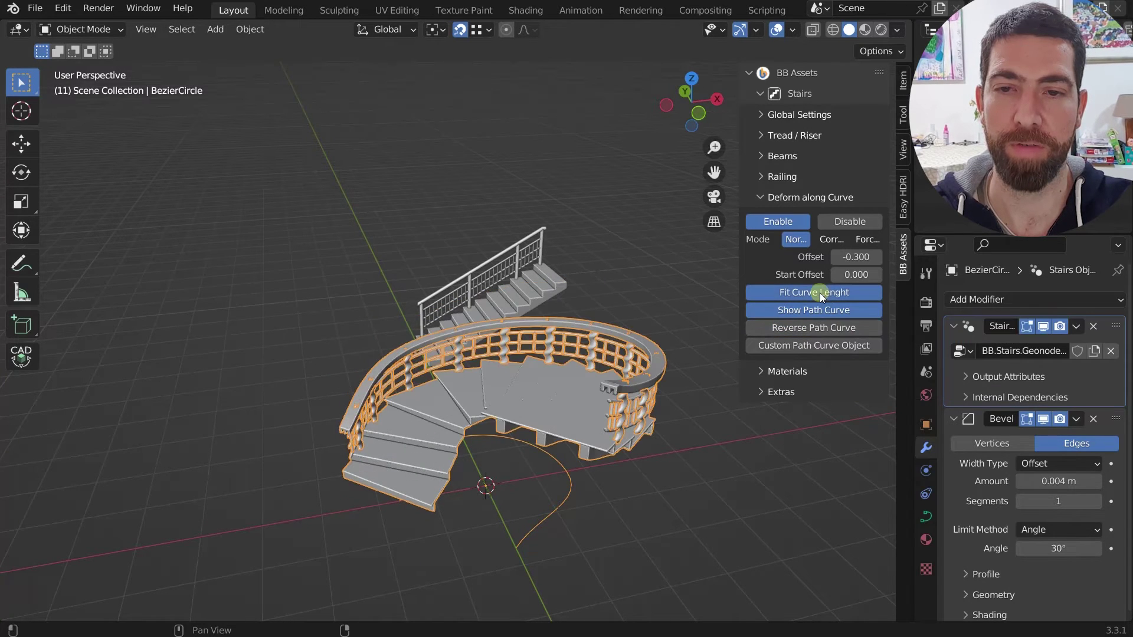
middle_click_drag(538, 413, 611, 458)
left_click(811, 292)
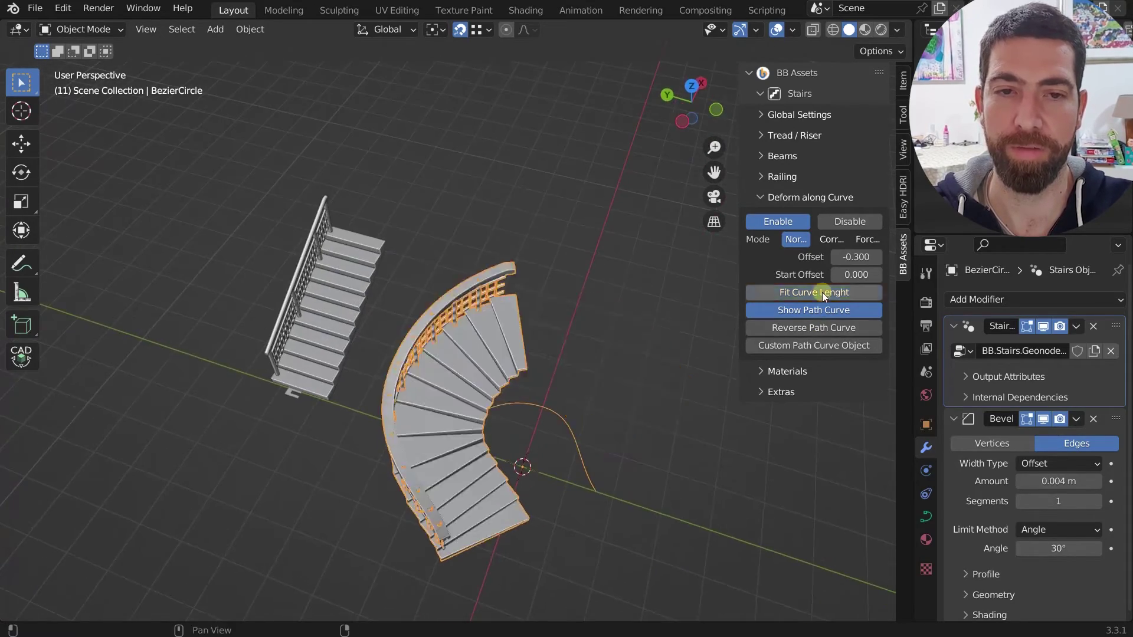
Try the custom path curve object option without assigning a curve, and return to the stairs' own path
left_click(821, 348)
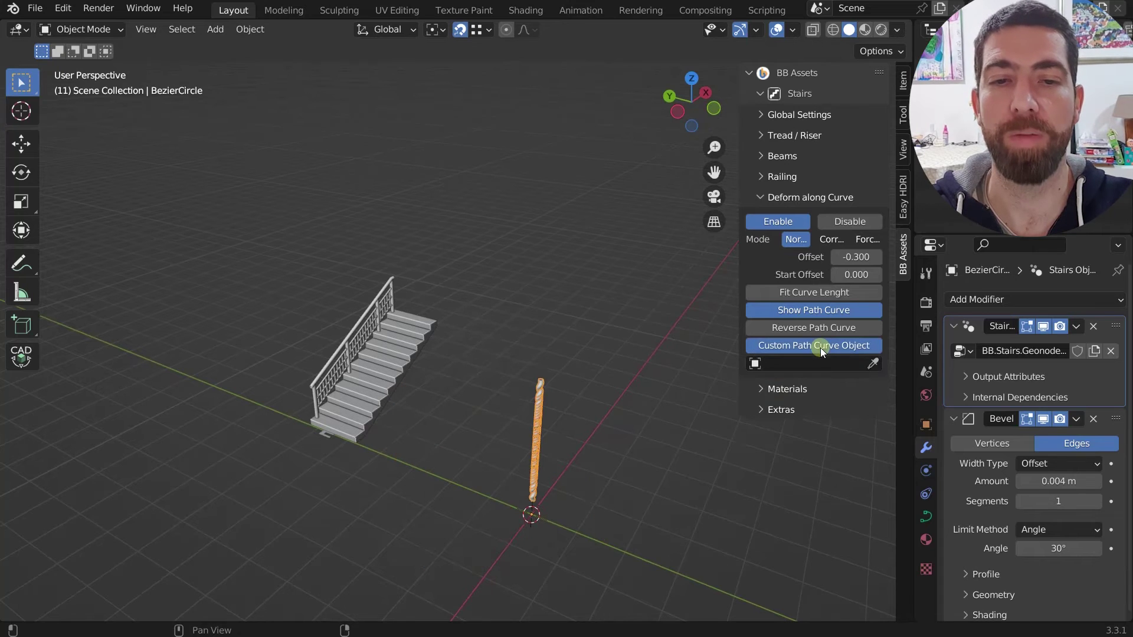
left_click(822, 349)
left_click(822, 348)
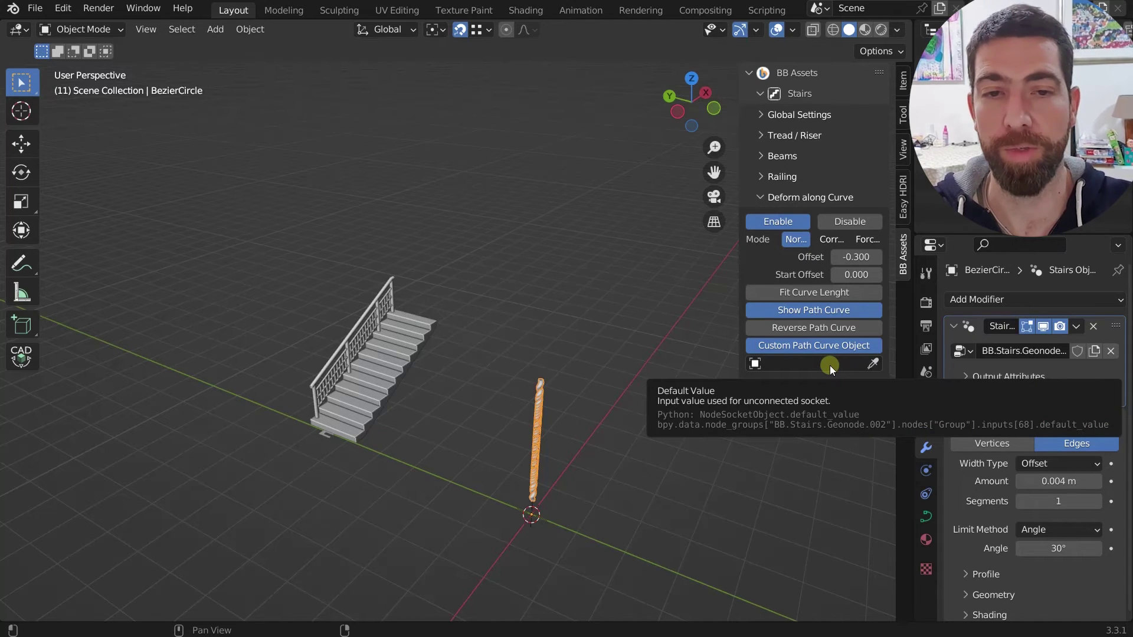
left_click(812, 349)
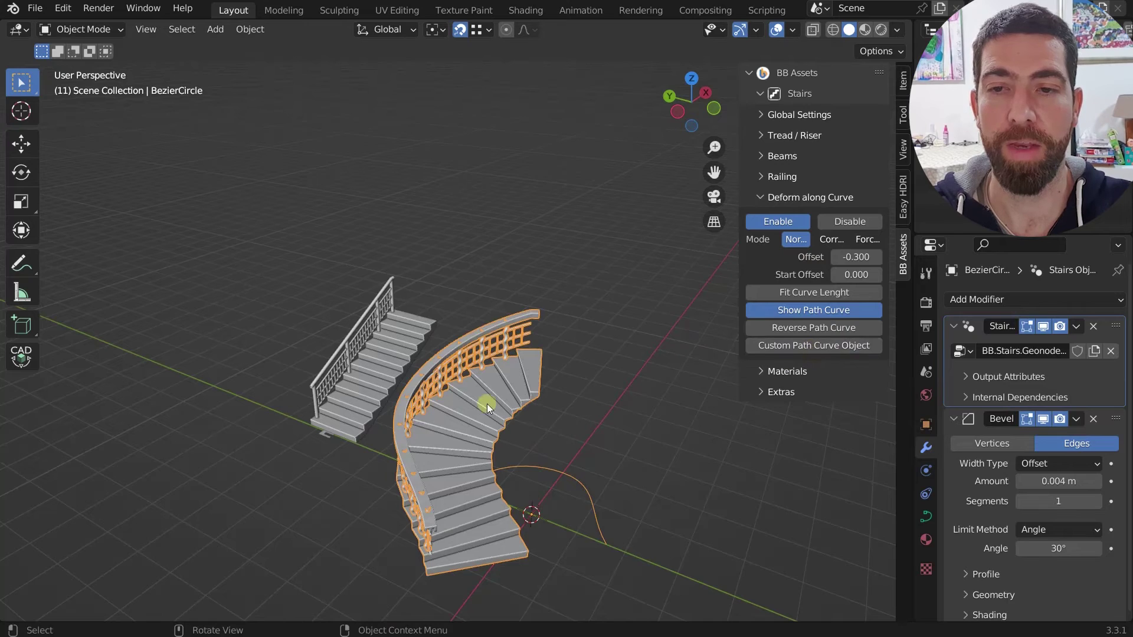
middle_click_drag(487, 404, 502, 431)
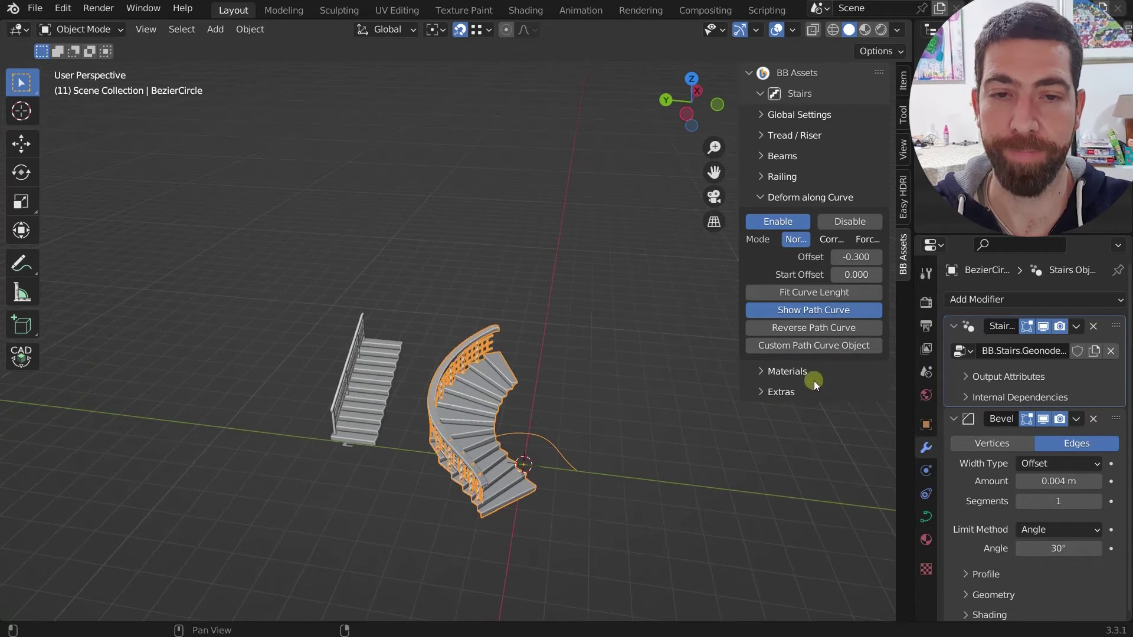
Assign the blue material to the curved stairs' construction part and show the viewport in material preview
left_click(767, 374)
scroll(503, 379, "down", 2)
scroll(508, 409, "up", 3)
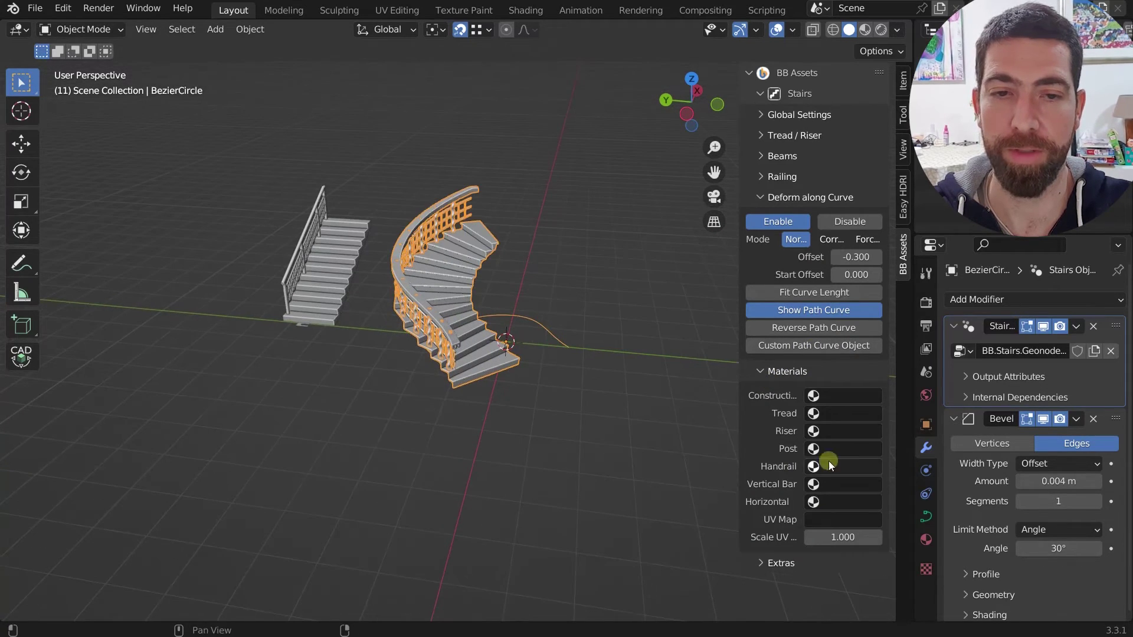
left_click(847, 396)
left_click(850, 437)
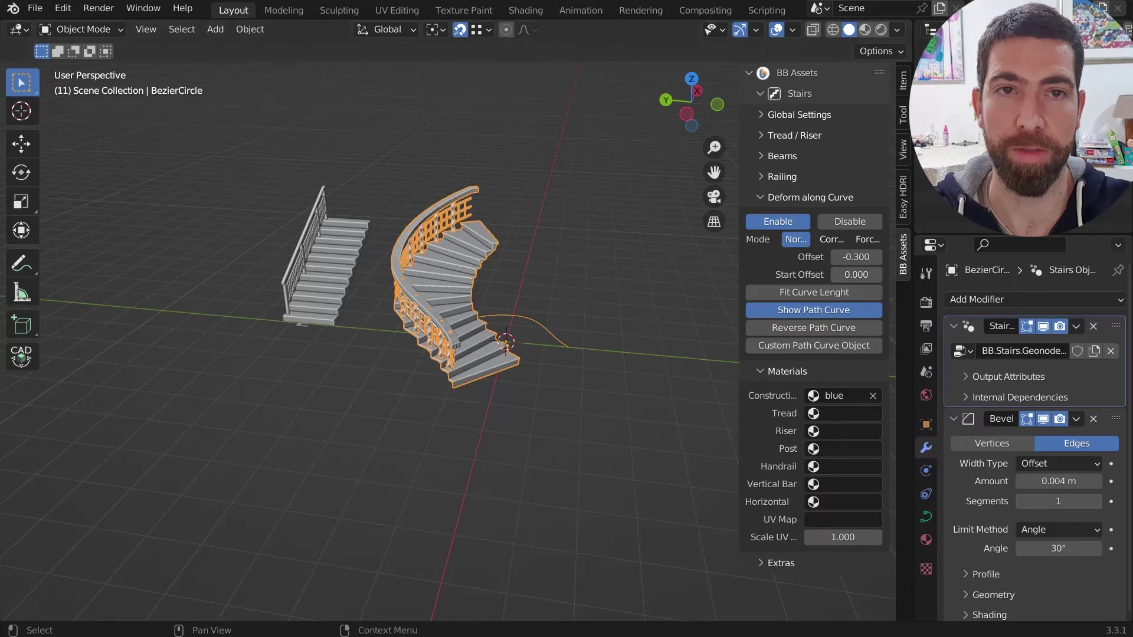
left_click(864, 29)
scroll(577, 246, "up", 3)
mouse_move(577, 245)
middle_mouse_down()
mouse_move(457, 236)
mouse_move(330, 264)
mouse_move(413, 268)
middle_mouse_up()
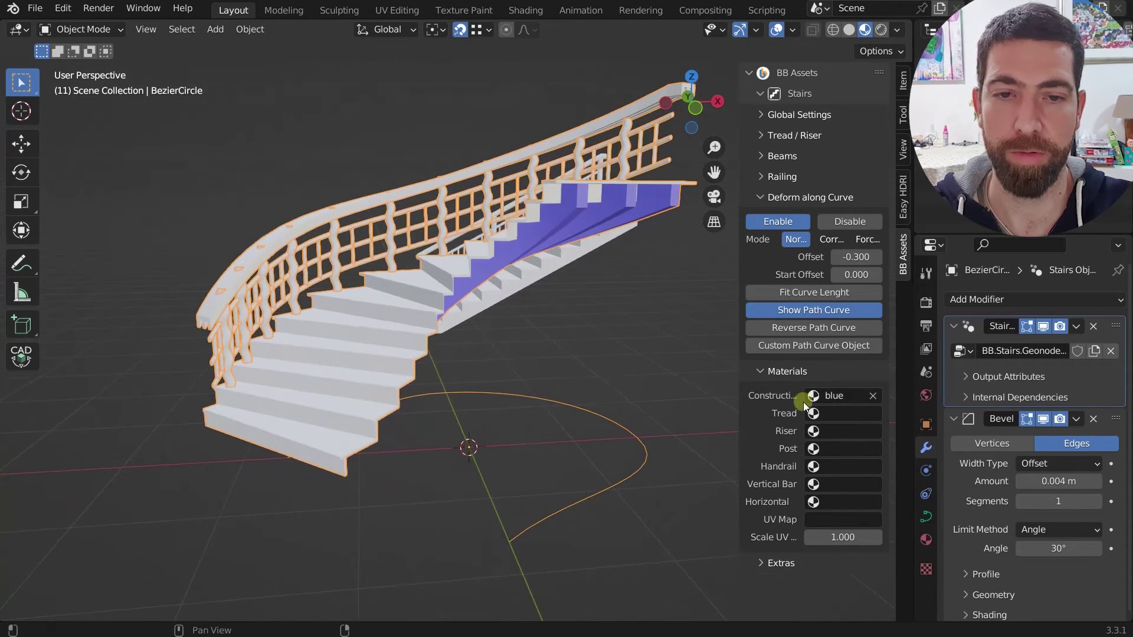
Assign the black material to the stair risers and inspect the result from several angles
left_click(841, 426)
left_click(846, 458)
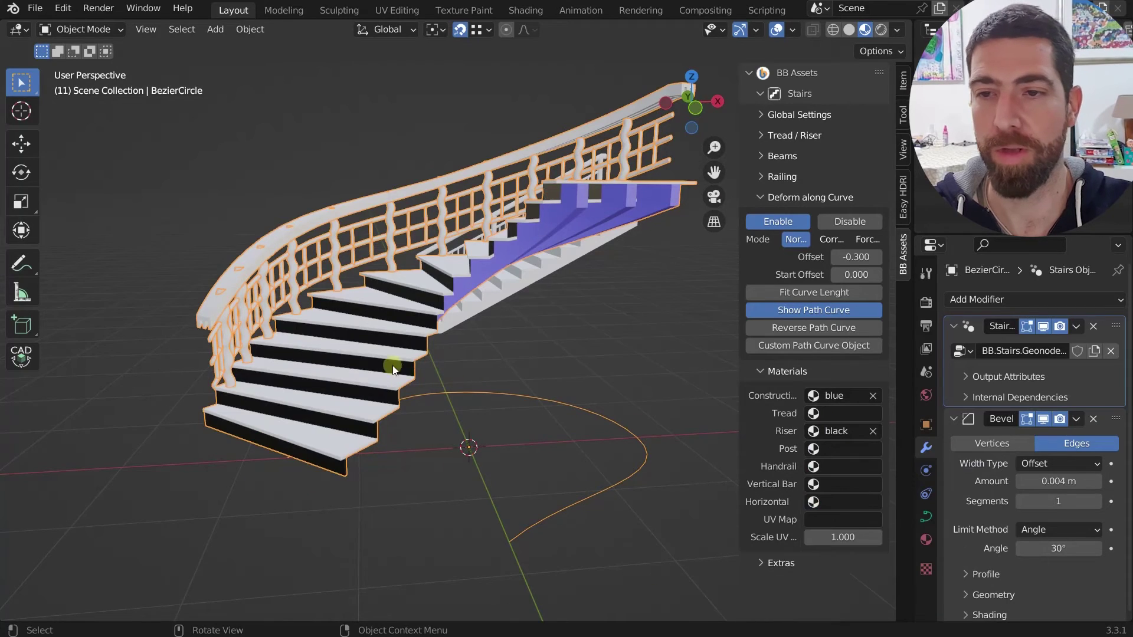
middle_click_drag(392, 365, 459, 408)
scroll(400, 385, "down", 5)
scroll(432, 402, "down", 2)
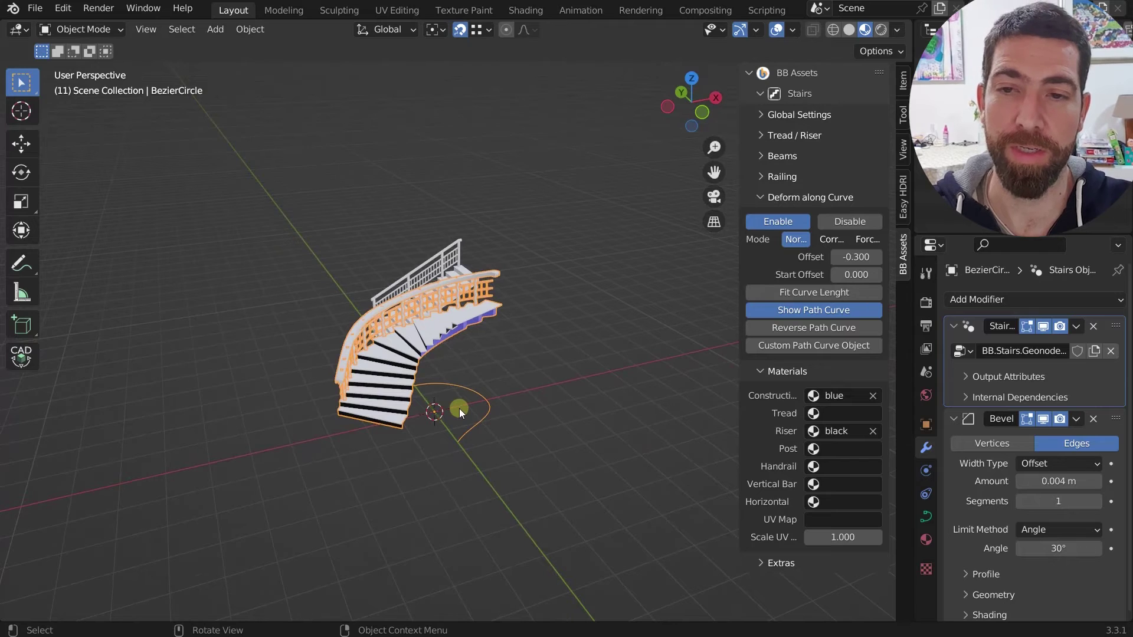
scroll(407, 369, "up", 4)
middle_click_drag(407, 369, 377, 370)
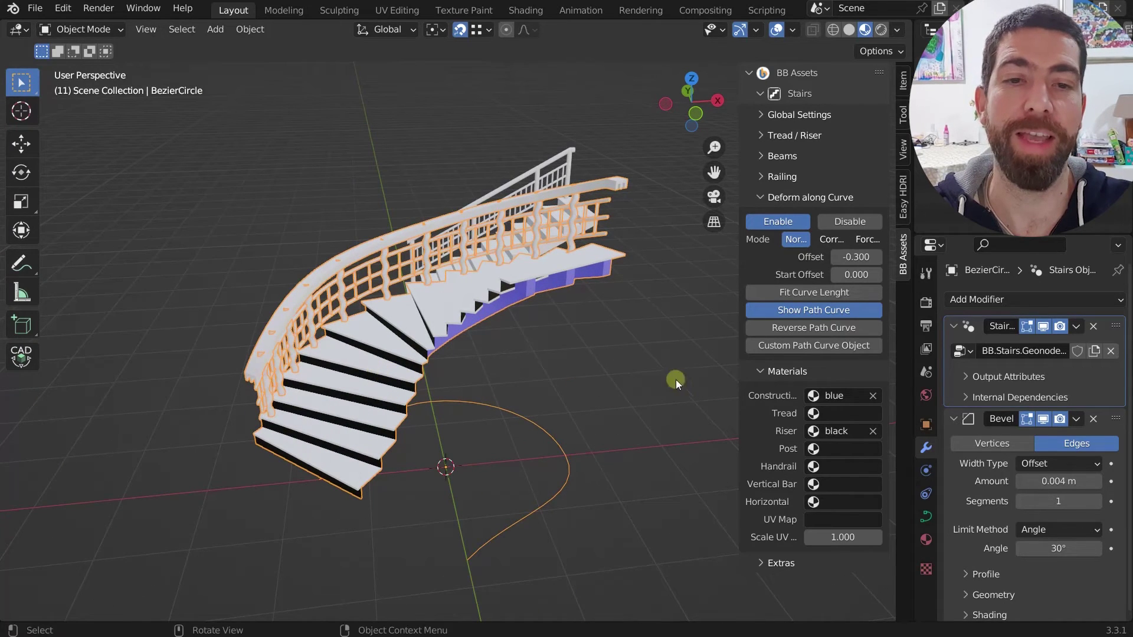
Replace the construction material with Test checkers and inspect the underside of the stairs
left_click(842, 395)
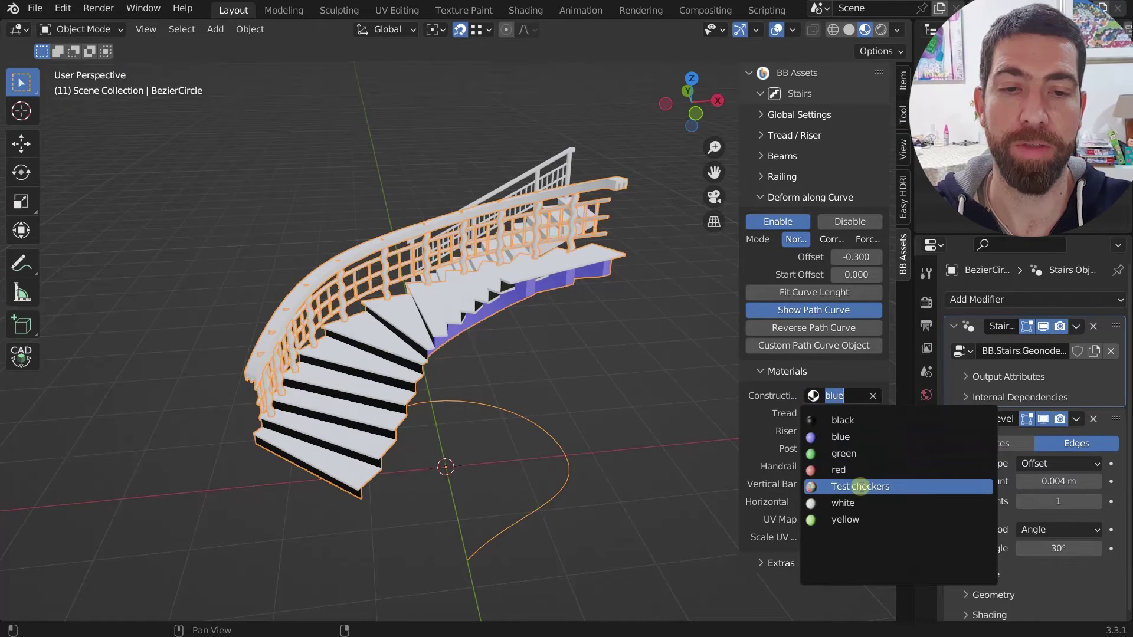
left_click(860, 486)
scroll(451, 341, "up", 4)
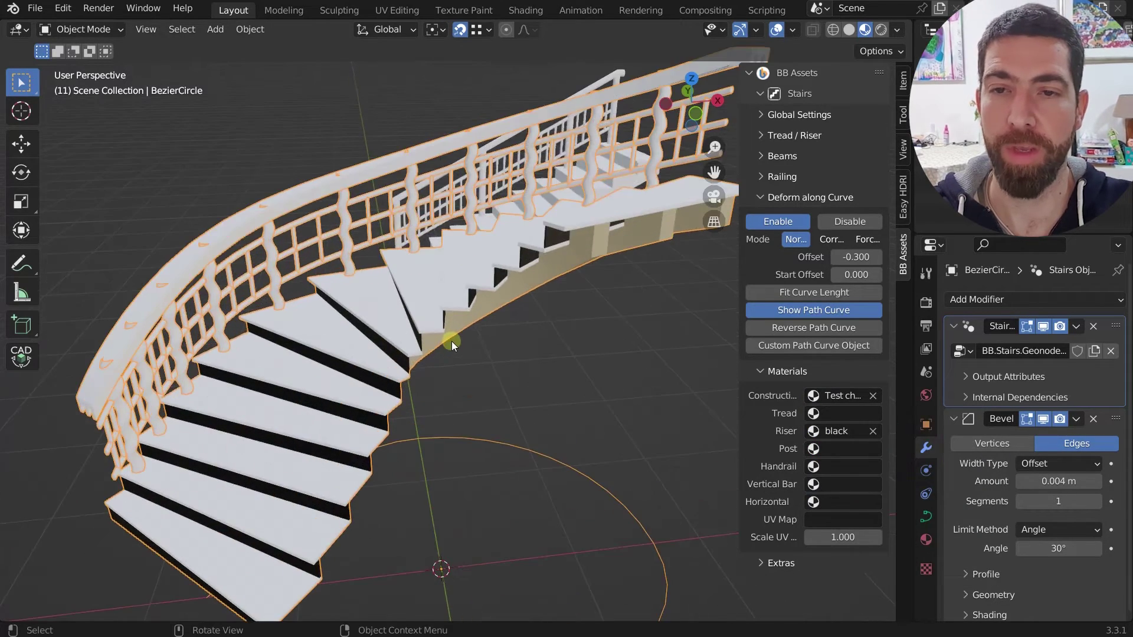
middle_click_drag(451, 341, 387, 320)
scroll(387, 321, "down", 5)
middle_click_drag(496, 288, 545, 231)
middle_click_drag(488, 306, 515, 327)
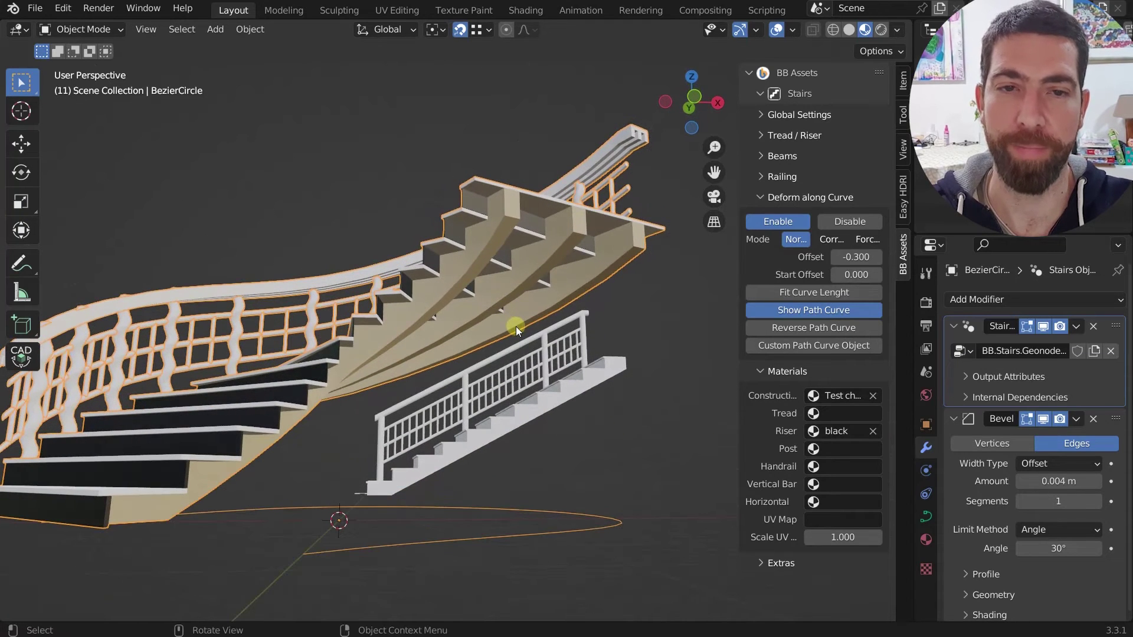
Name the stairs' UV map "string" in the material settings
left_click(827, 518)
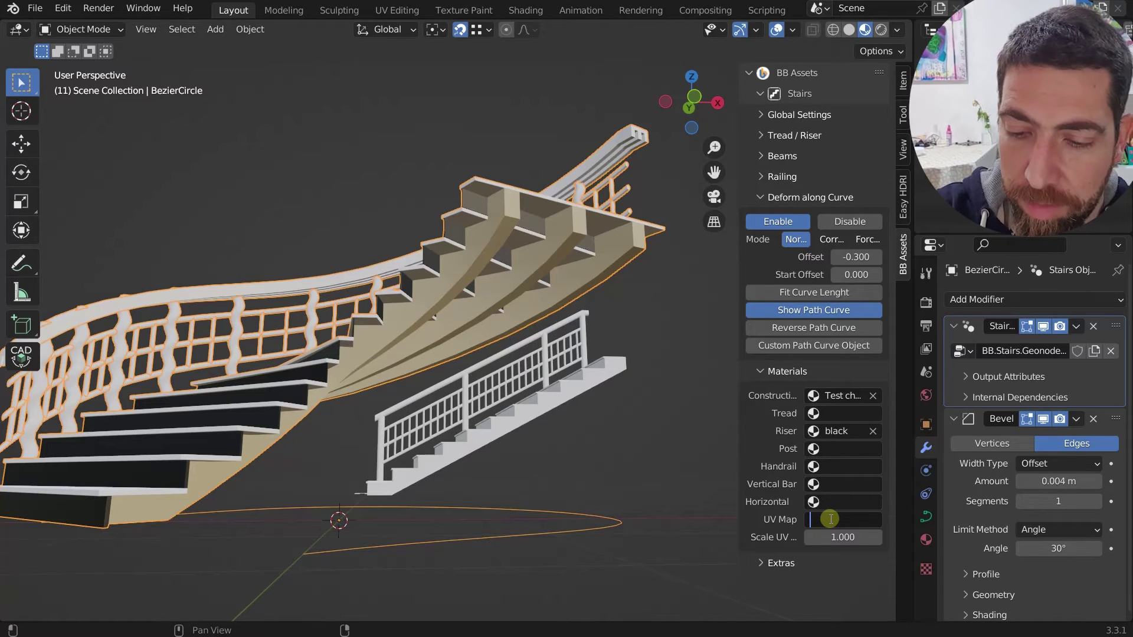
key("Caps_Lock")
type("string")
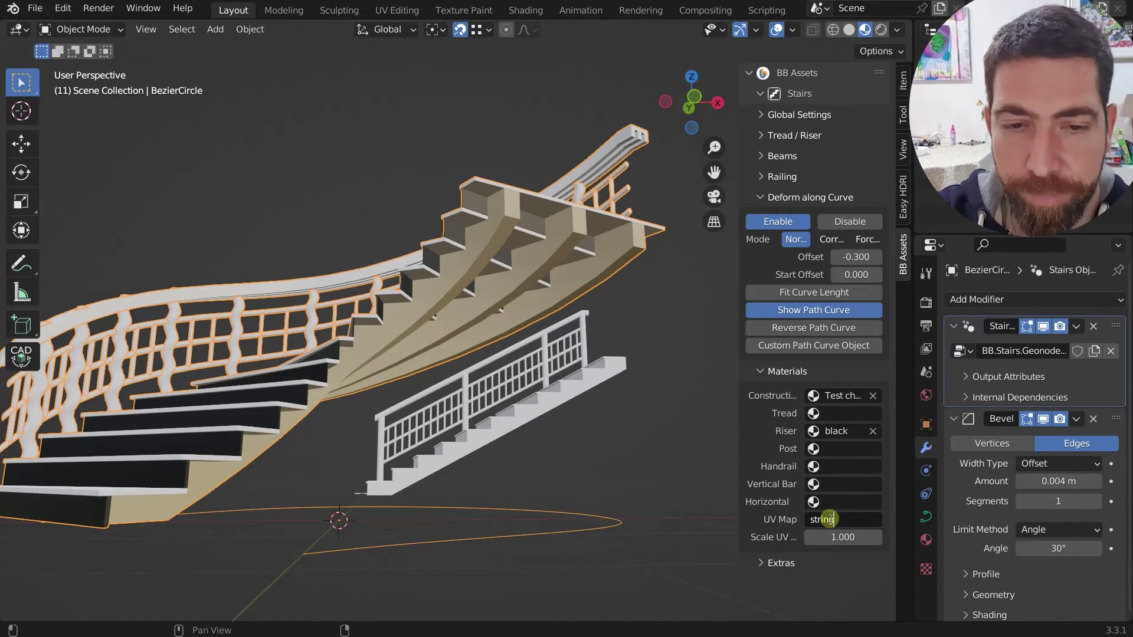
key("Return")
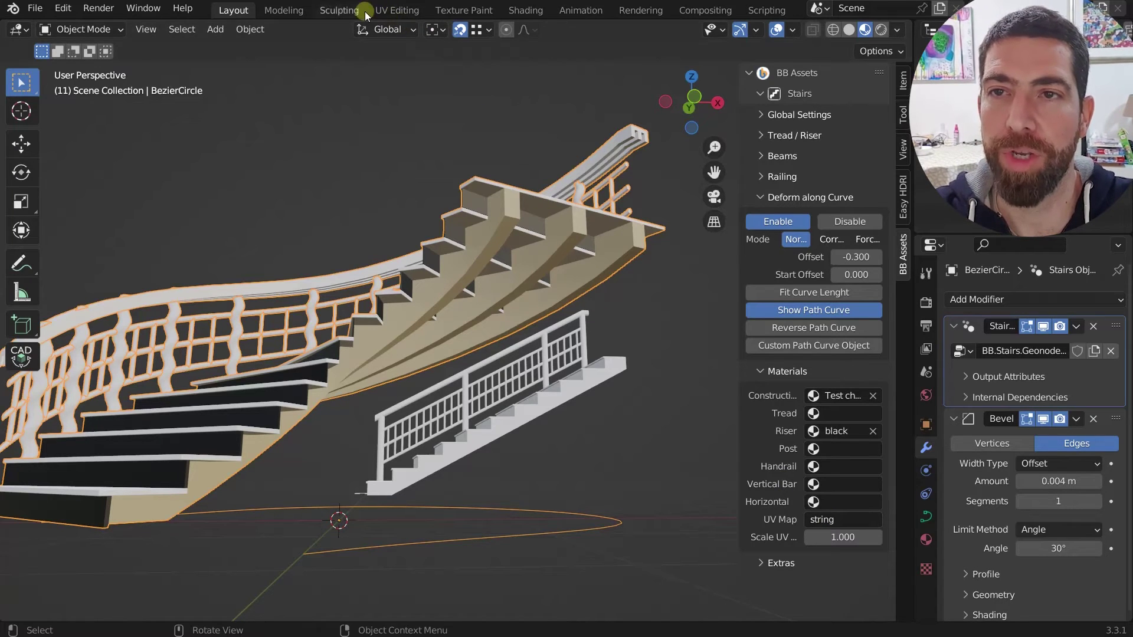
Switch to the Shading workspace and bring the Attribute node of the Test checkers material into close view
left_click(522, 11)
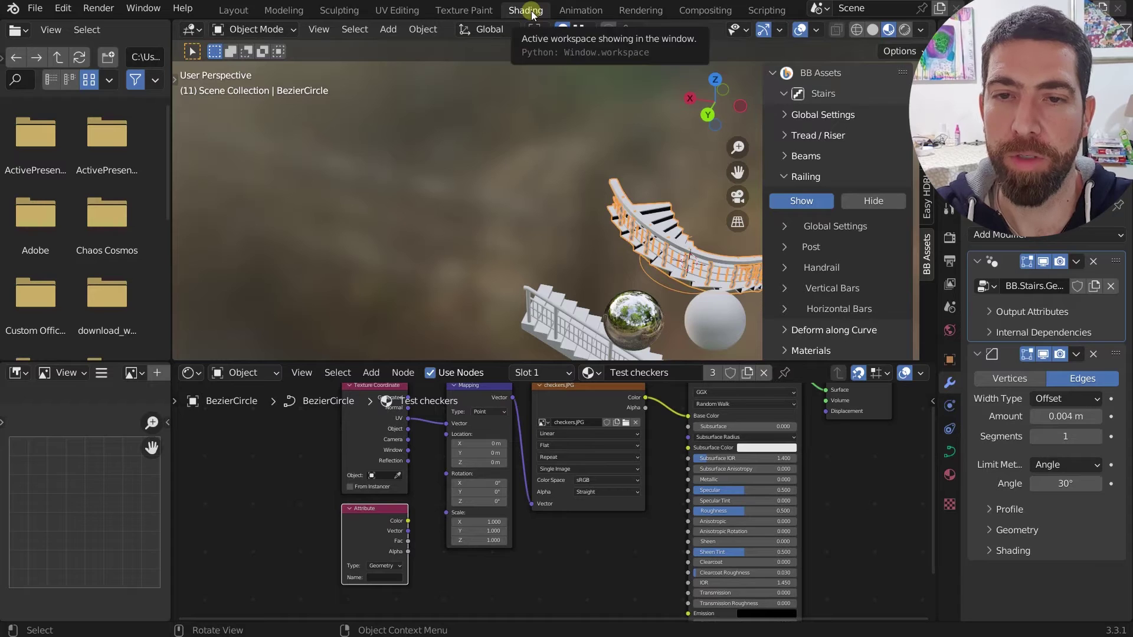
scroll(469, 416, "down", 3)
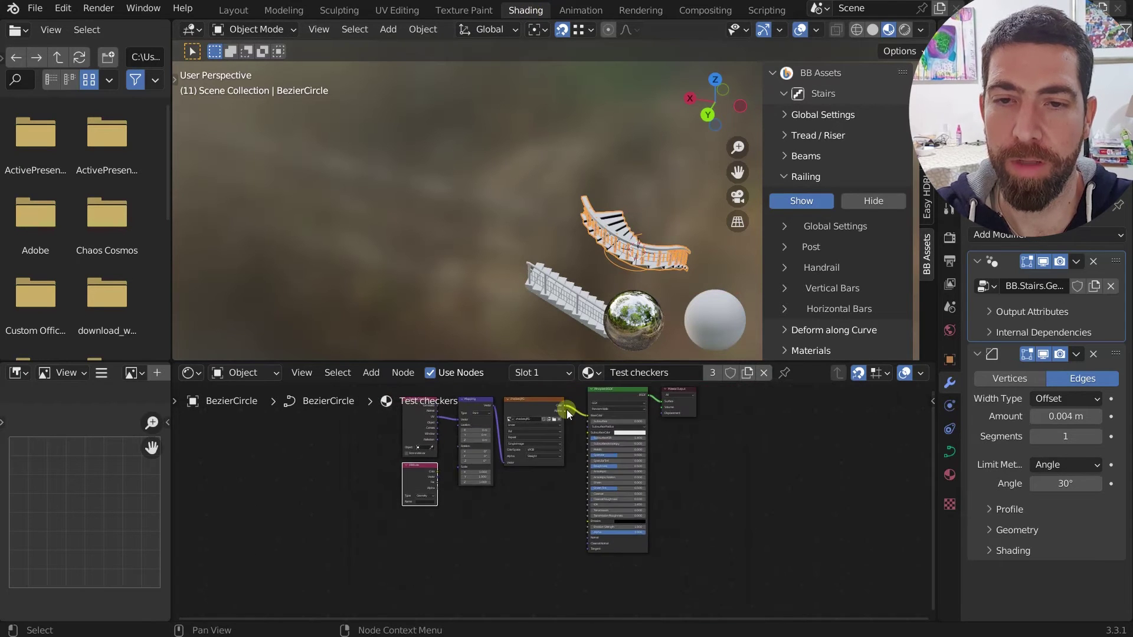
scroll(590, 413, "up", 2)
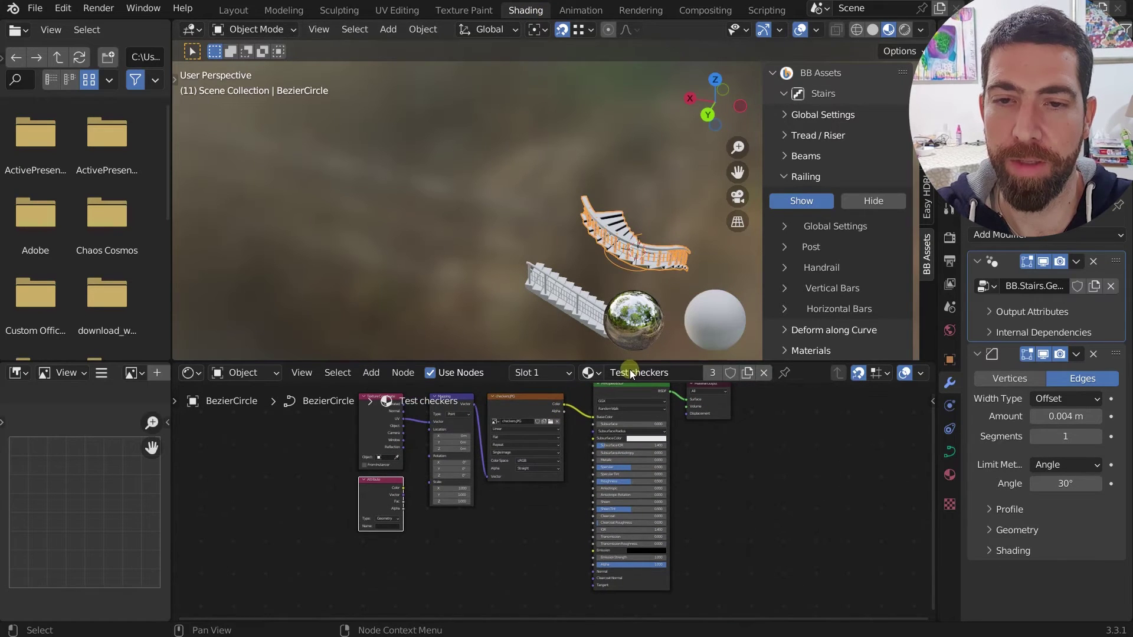
left_click(592, 373)
left_click(634, 462)
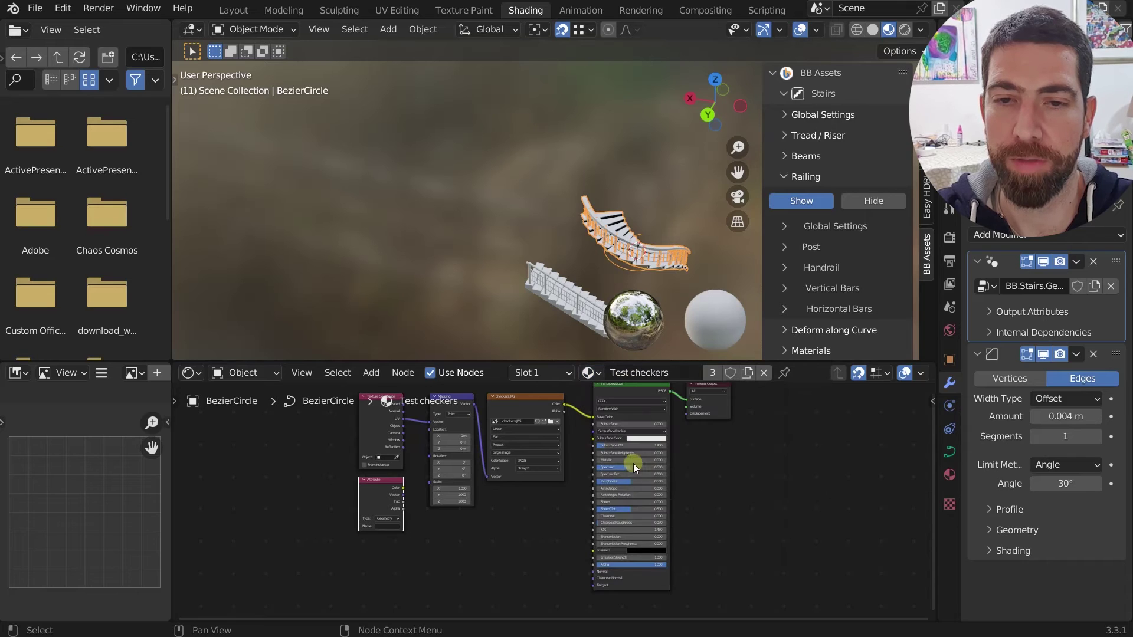
scroll(514, 522, "up", 2)
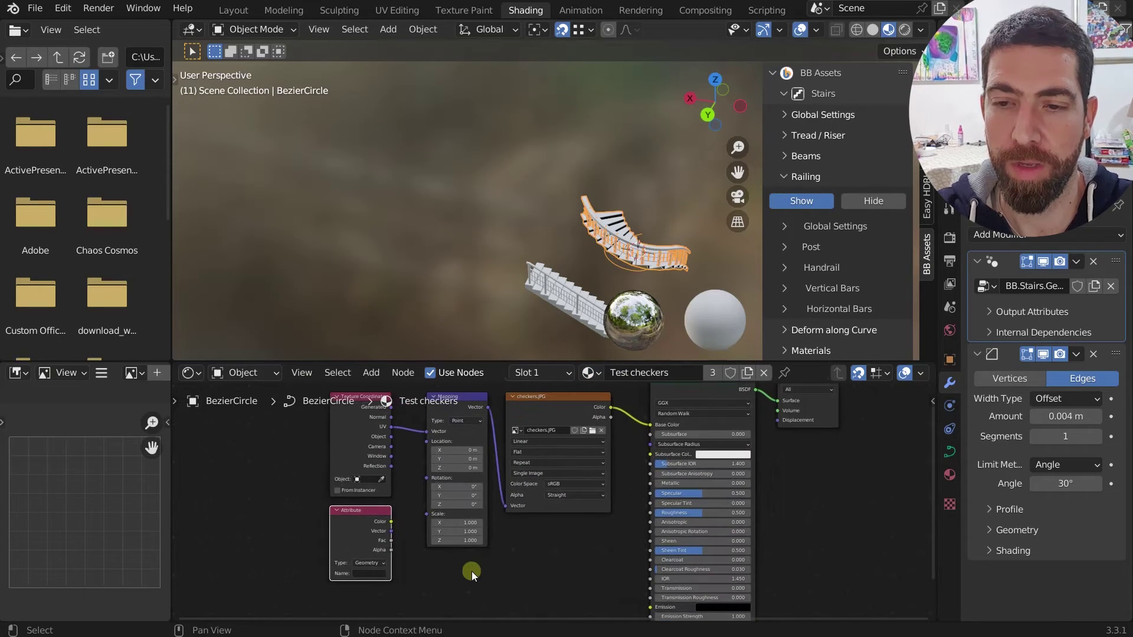
middle_click_drag(478, 551, 493, 574)
scroll(417, 521, "up", 2)
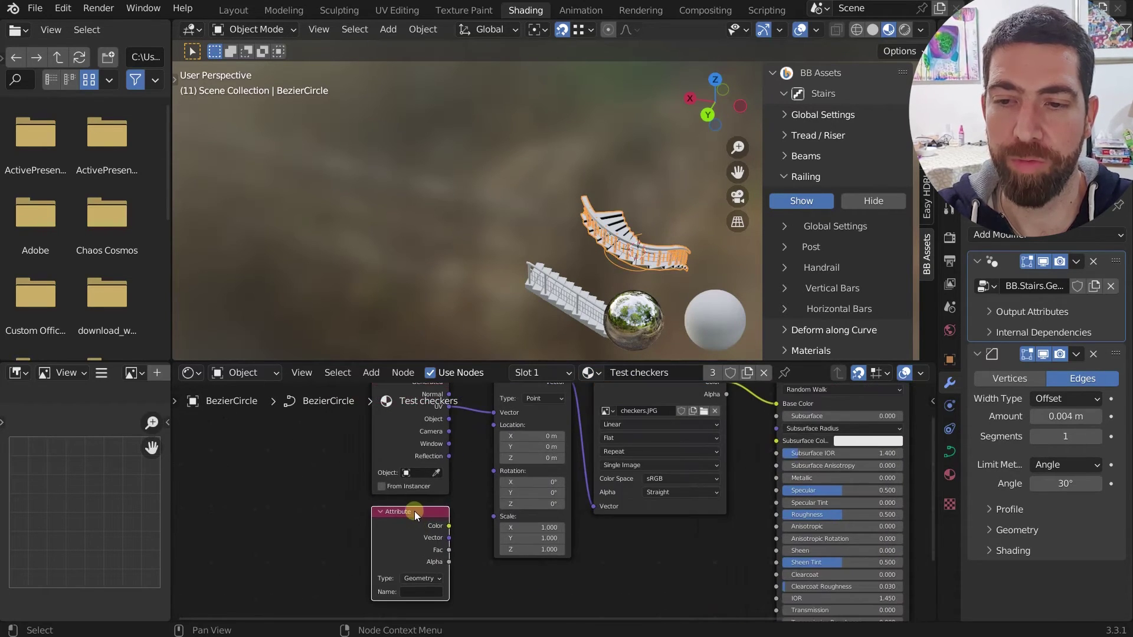
Enter "sting" as the Attribute node's name and link its Vector output to the Mapping node's Vector input
scroll(414, 511, "down", 1)
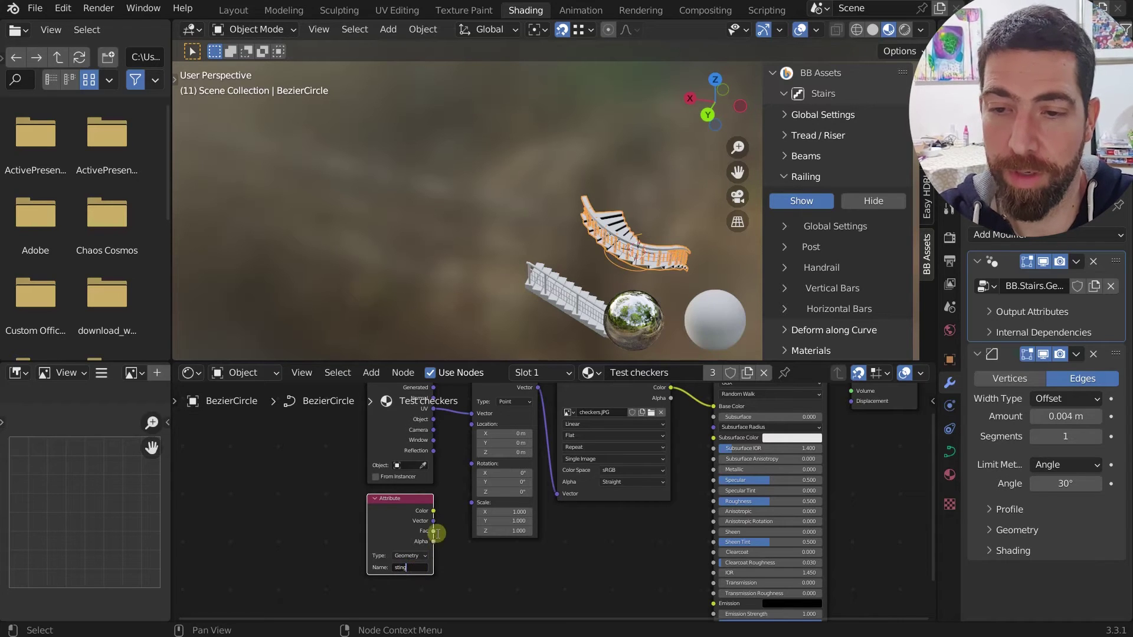
left_click_drag(434, 521, 455, 480)
left_click_drag(469, 416, 470, 415)
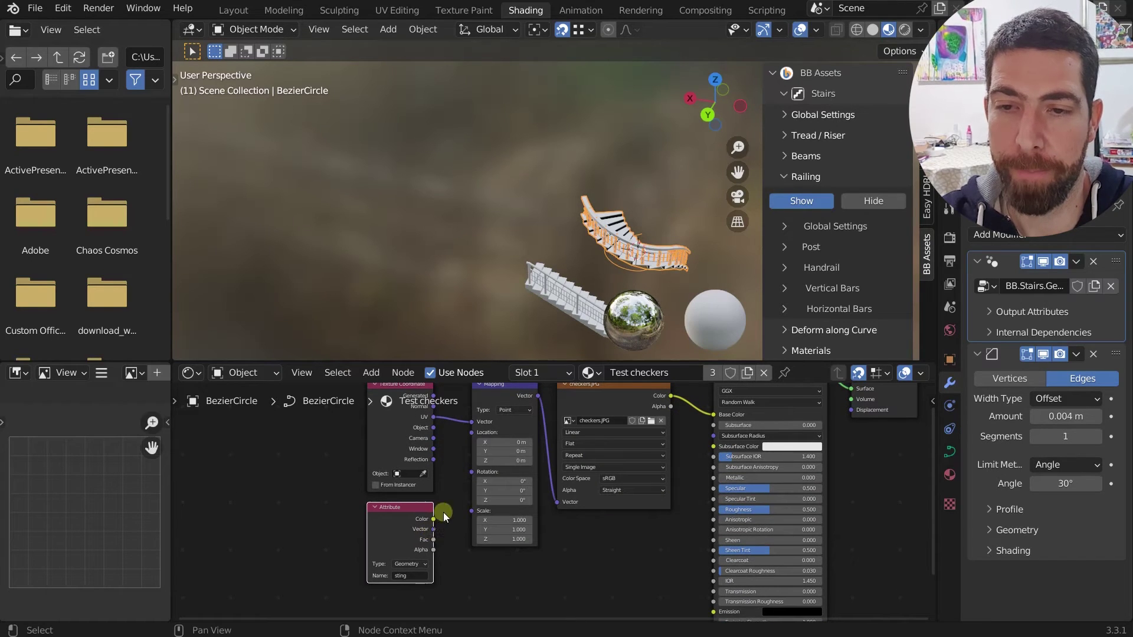
left_click_drag(434, 529, 471, 421)
scroll(454, 493, "up", 2)
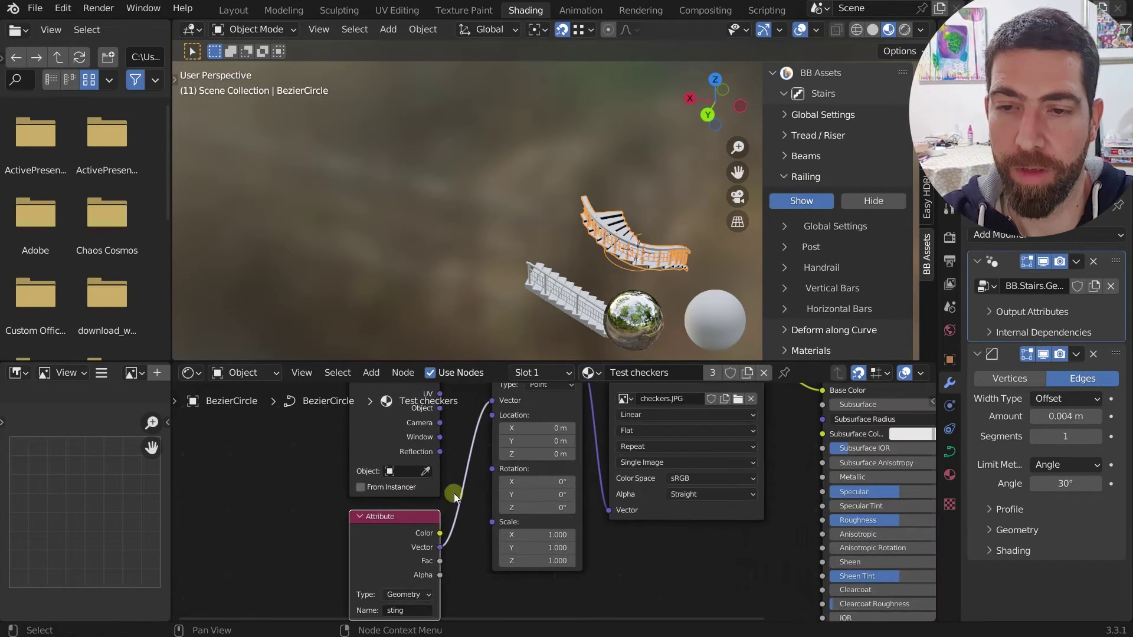
scroll(454, 493, "down", 3)
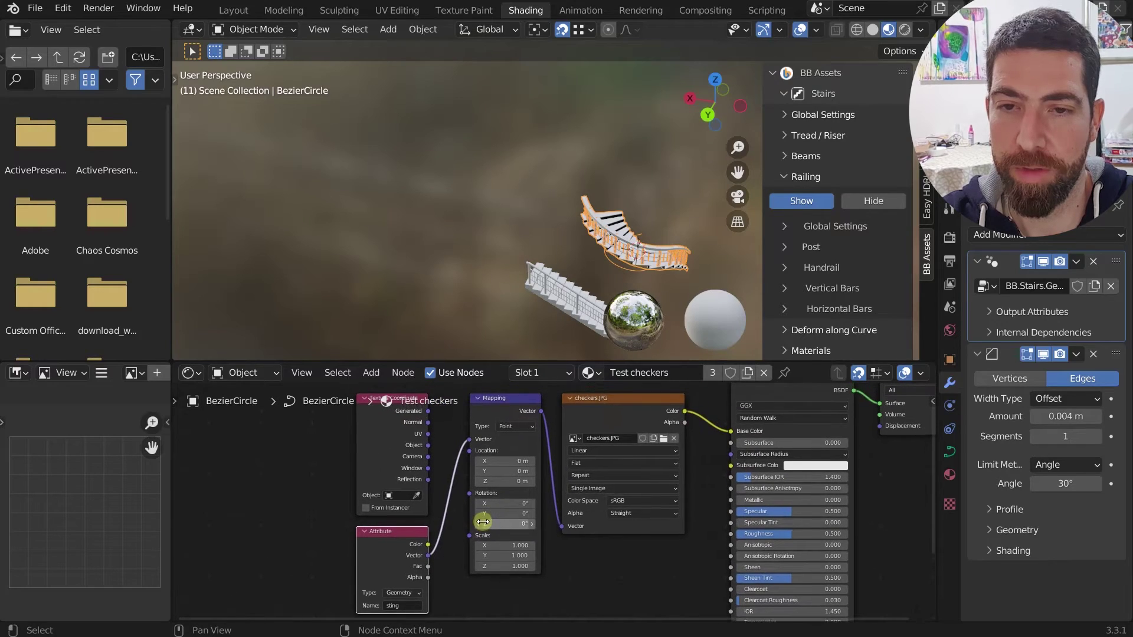
Correct the Attribute node's name to "string" and inspect the checker texture on the stairs
scroll(661, 273, "up", 6)
middle_click_drag(606, 278, 690, 190)
scroll(392, 586, "down", 2)
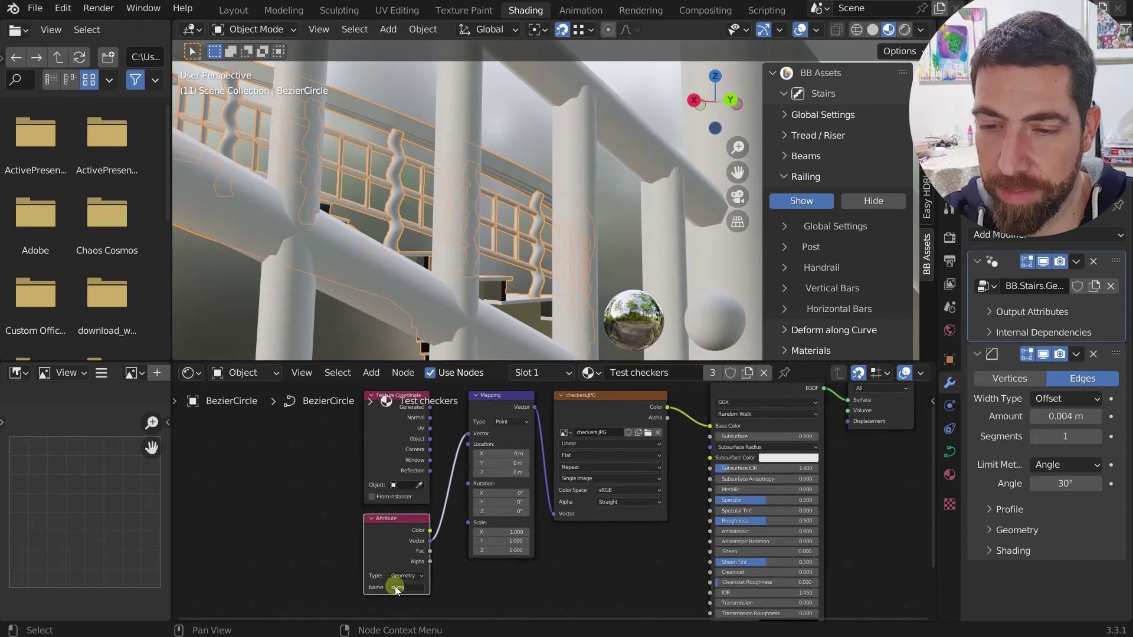
scroll(395, 590, "up", 5)
left_click(397, 581)
left_click(400, 581)
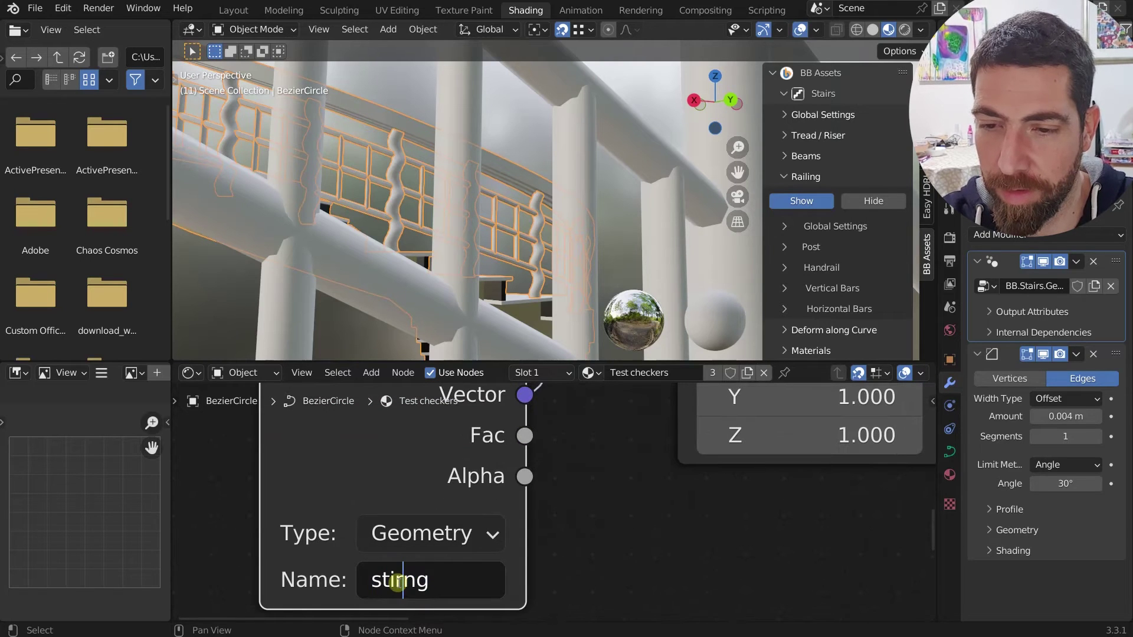
key("BackSpace")
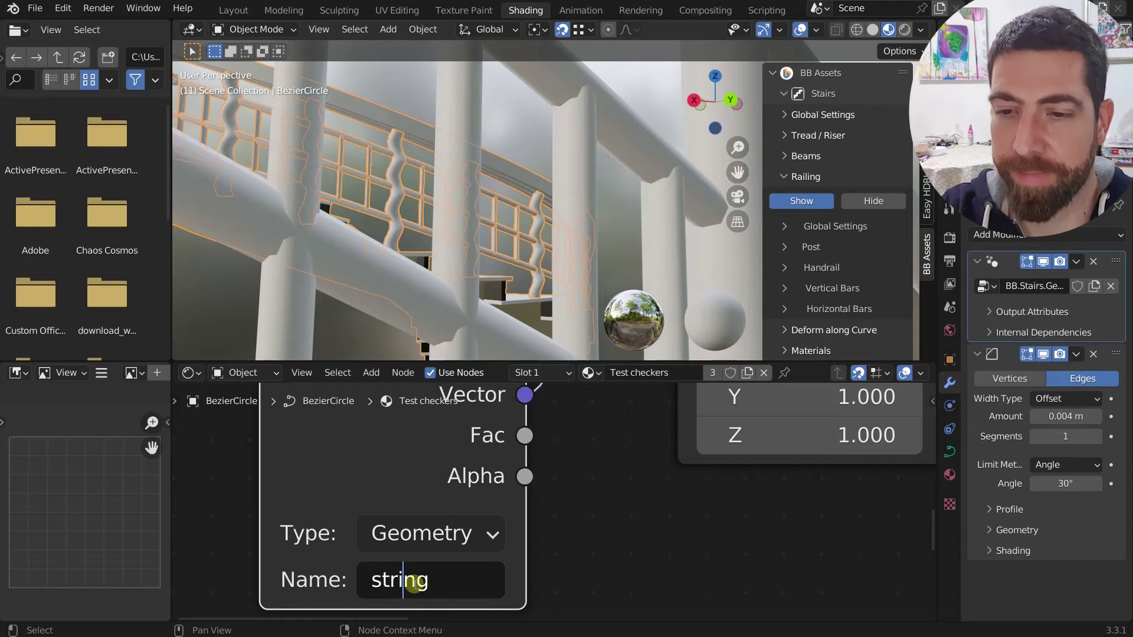
key("Return")
middle_click_drag(542, 297, 496, 200)
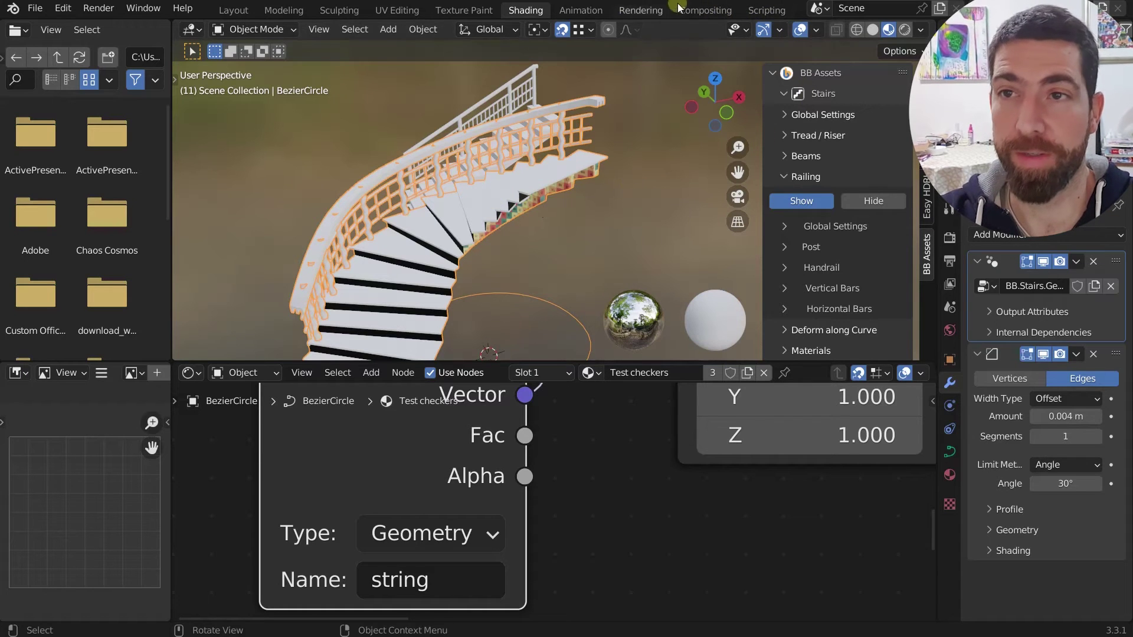
Return to the Layout workspace and assign the Test checkers material to the treads and risers
left_click(236, 10)
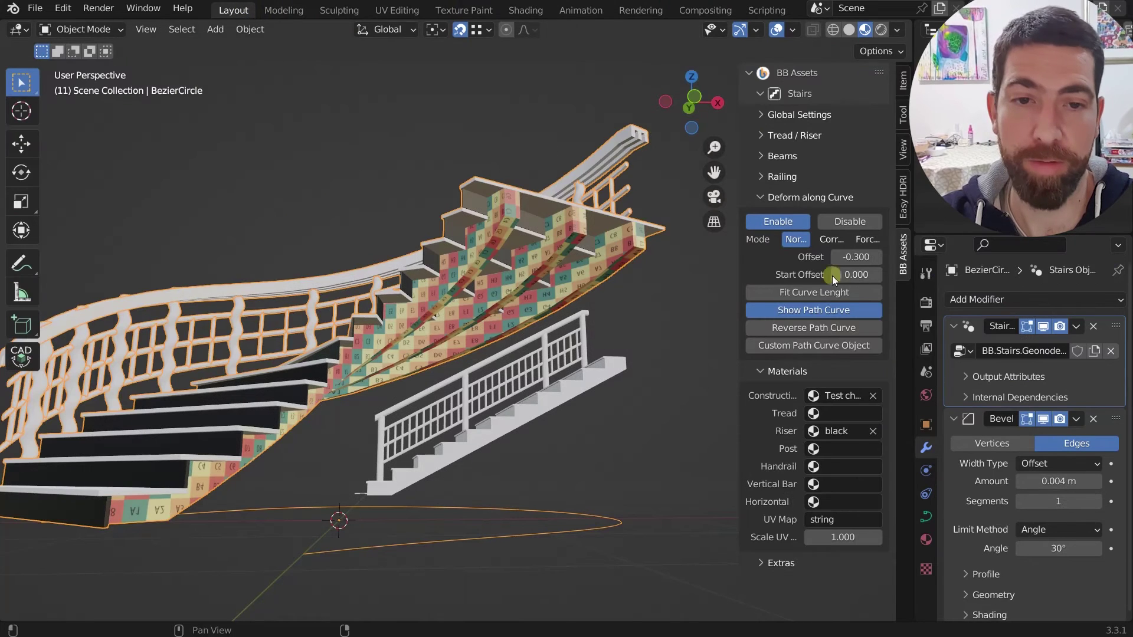
left_click(836, 416)
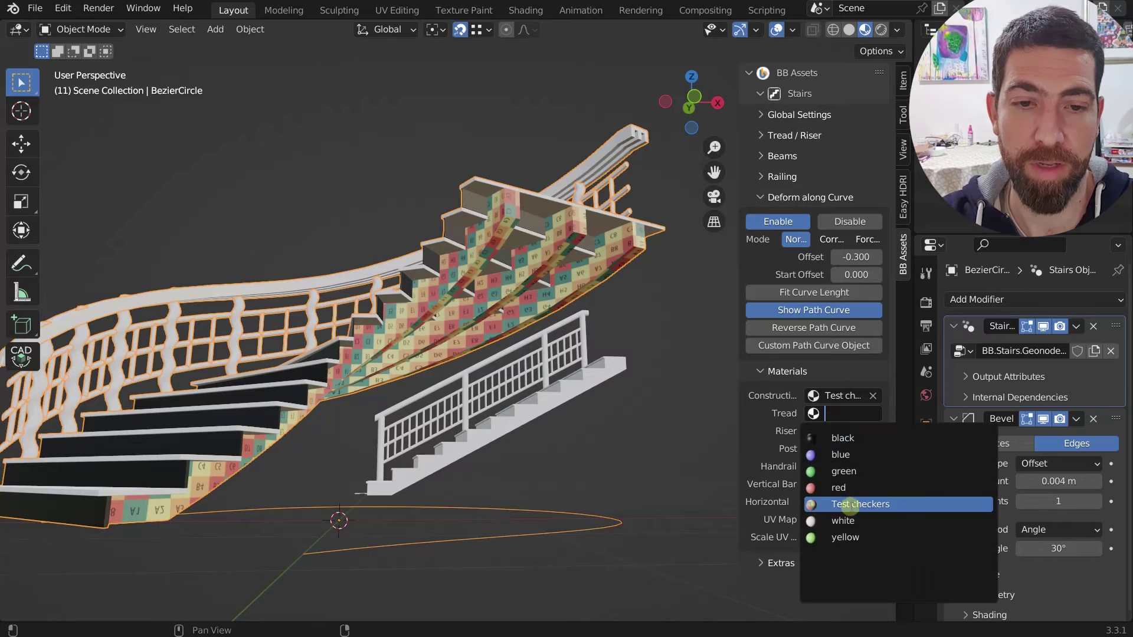
left_click(849, 505)
left_click(840, 434)
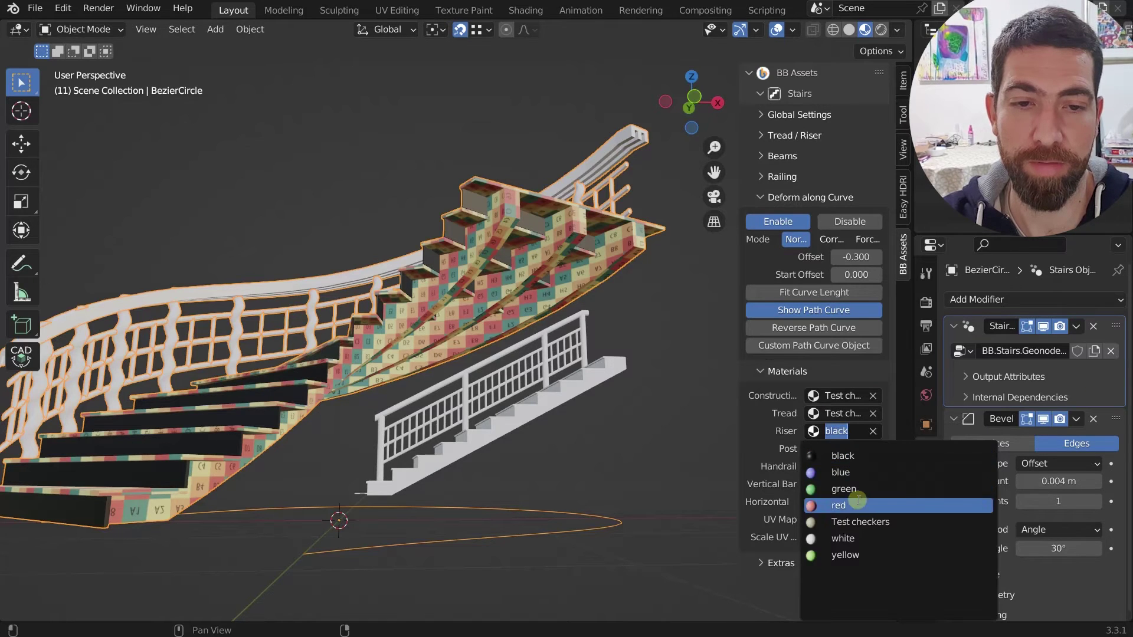
left_click(859, 522)
Assign the Test checkers material to the railing posts and handrail, viewing the stairs from the front
left_click(843, 450)
left_click(855, 539)
middle_click_drag(531, 330, 875, 441)
left_click(844, 466)
left_click(874, 359)
middle_click_drag(284, 304, 225, 329)
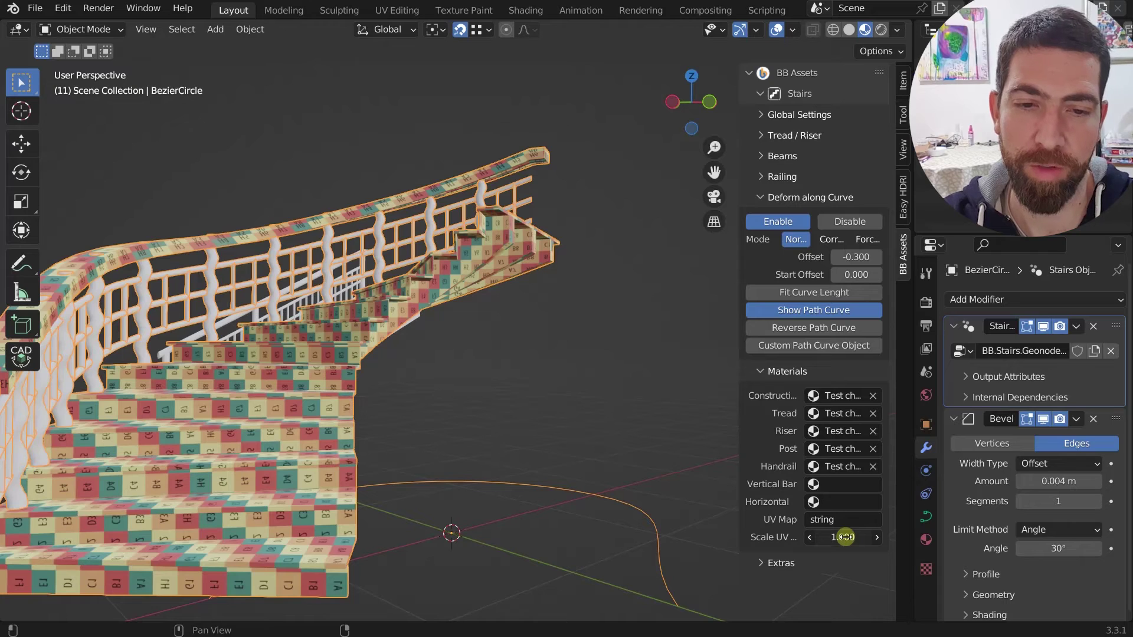
Set the stairs' UV scale to 0.800 and inspect the checker pattern on the steps
left_click_drag(852, 536, 849, 537)
middle_click_drag(610, 335, 429, 370)
scroll(438, 325, "up", 3)
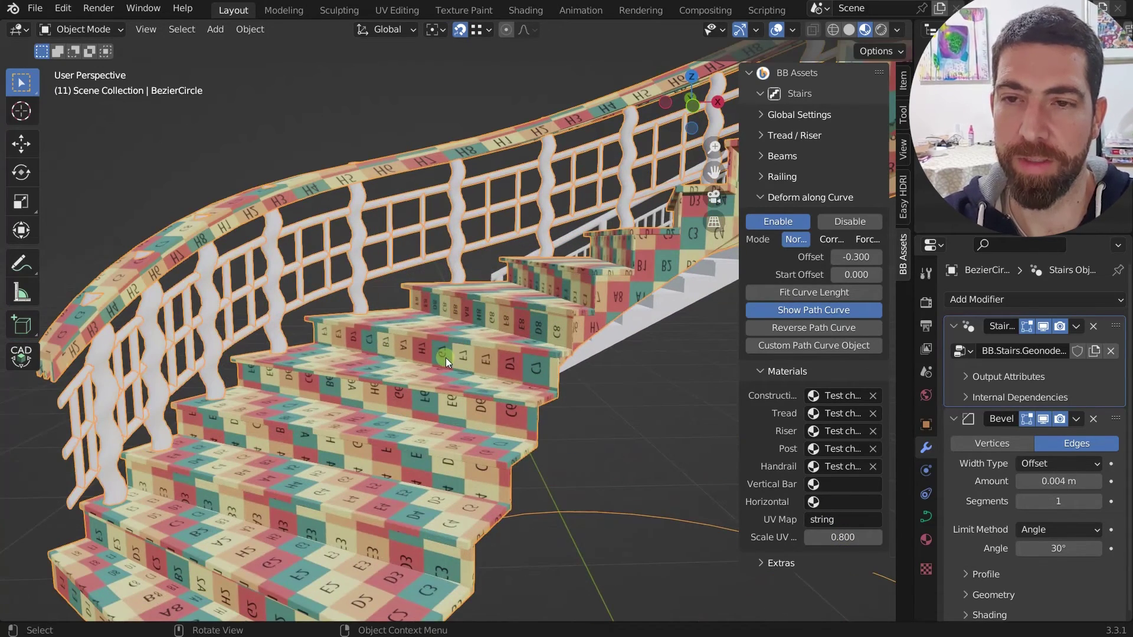
scroll(444, 357, "down", 4)
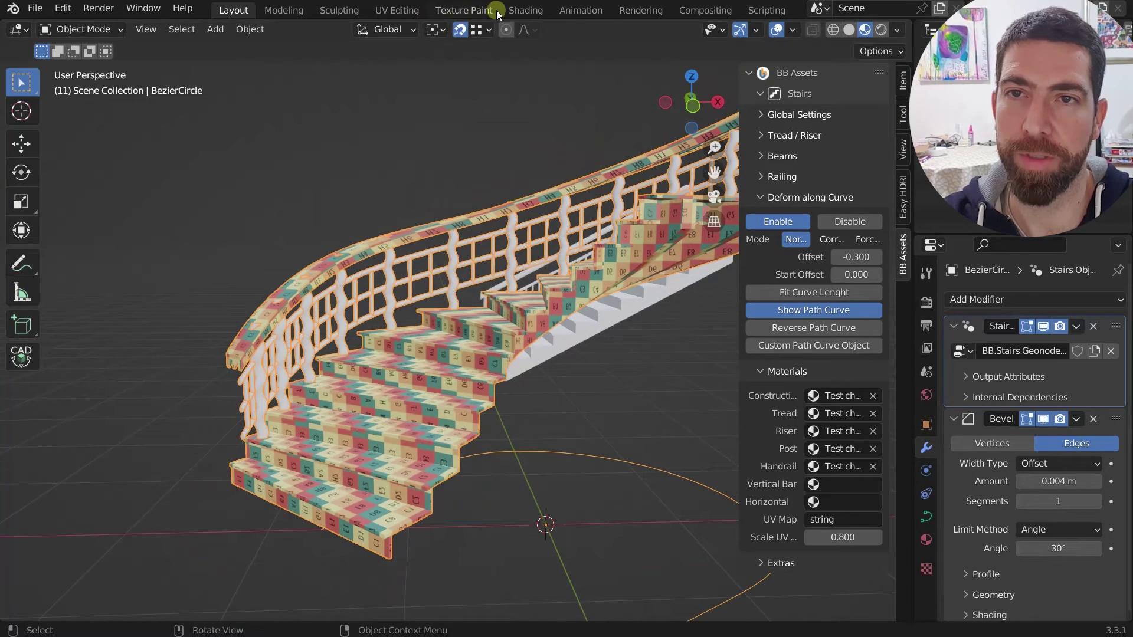
In the Shading workspace, set the Mapping node's X, Y and Z scale to 0.910 for the Test checkers material
left_click(522, 11)
scroll(607, 511, "down", 4)
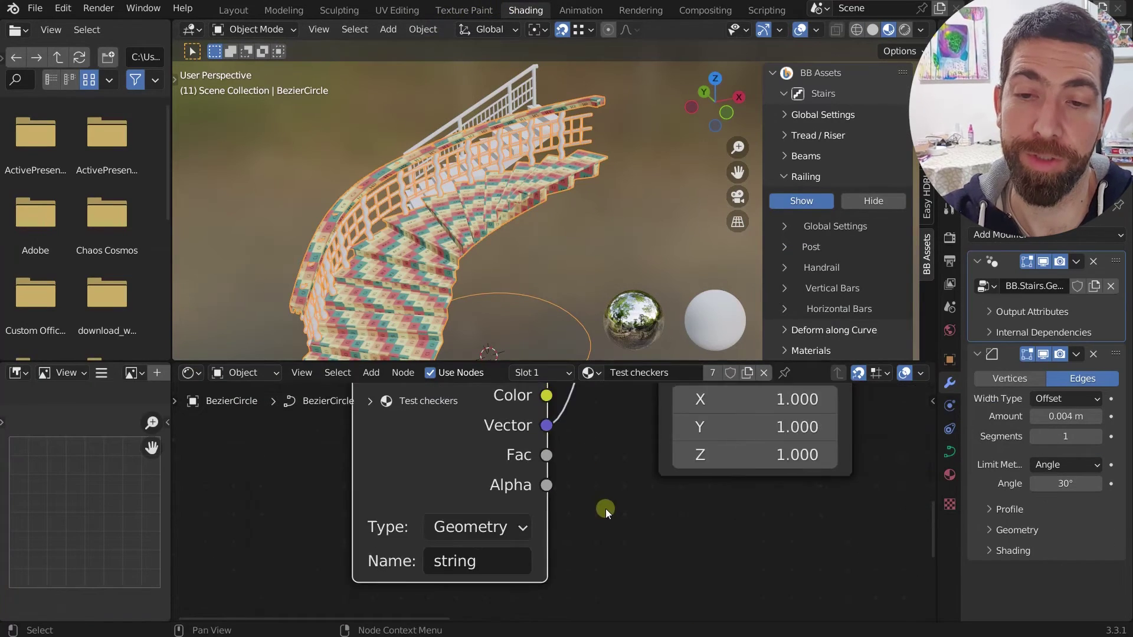
scroll(547, 456, "up", 1)
left_click_drag(544, 456, 547, 511)
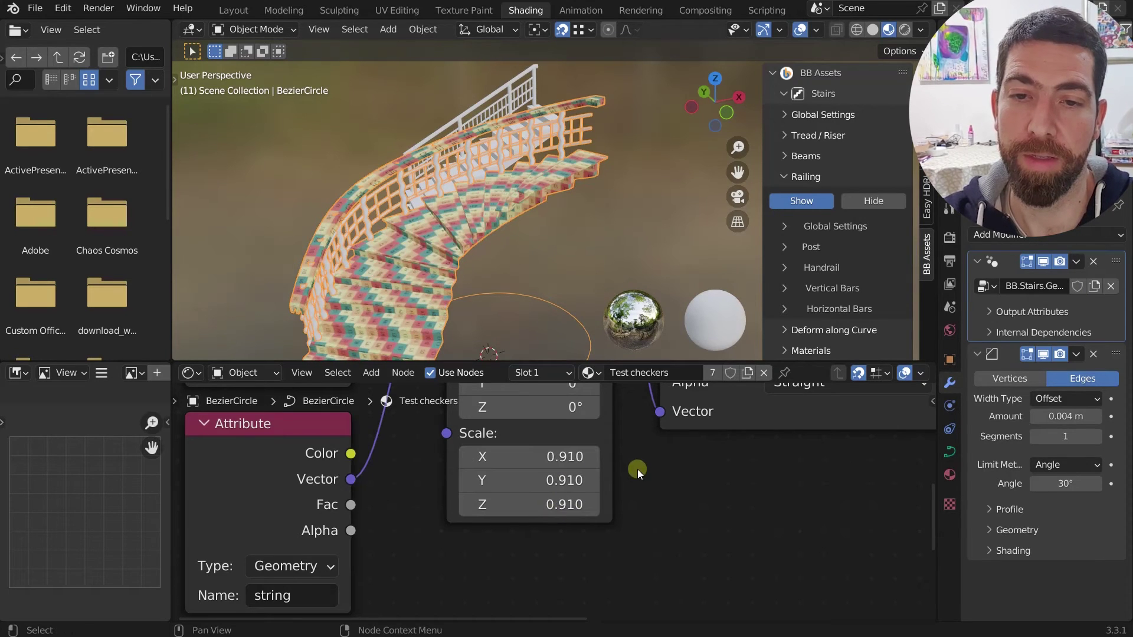
scroll(764, 11, "down", 10)
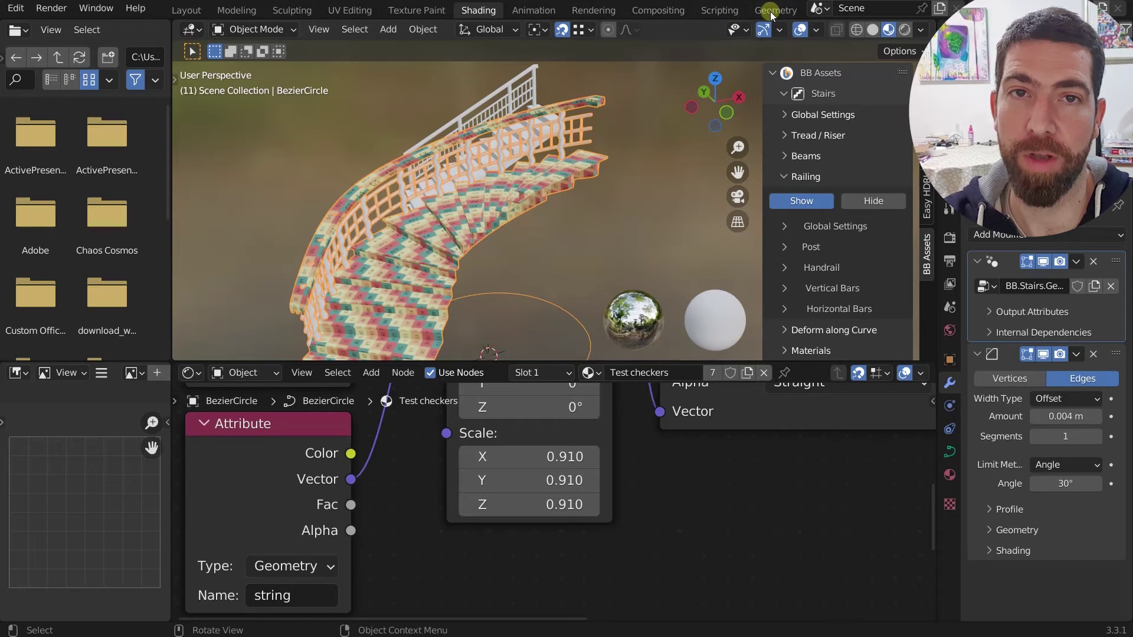
Return to the Layout workspace, collapse the Materials settings and expand the Extras settings of the curved stairs
scroll(94, 8, "up", 10)
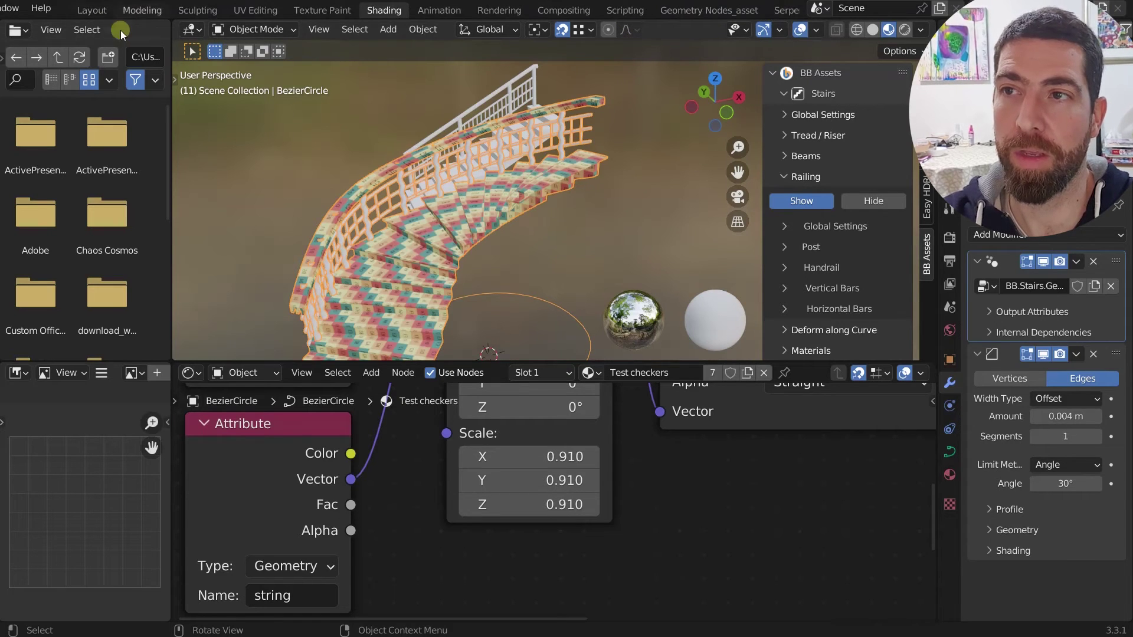
left_click(183, 10)
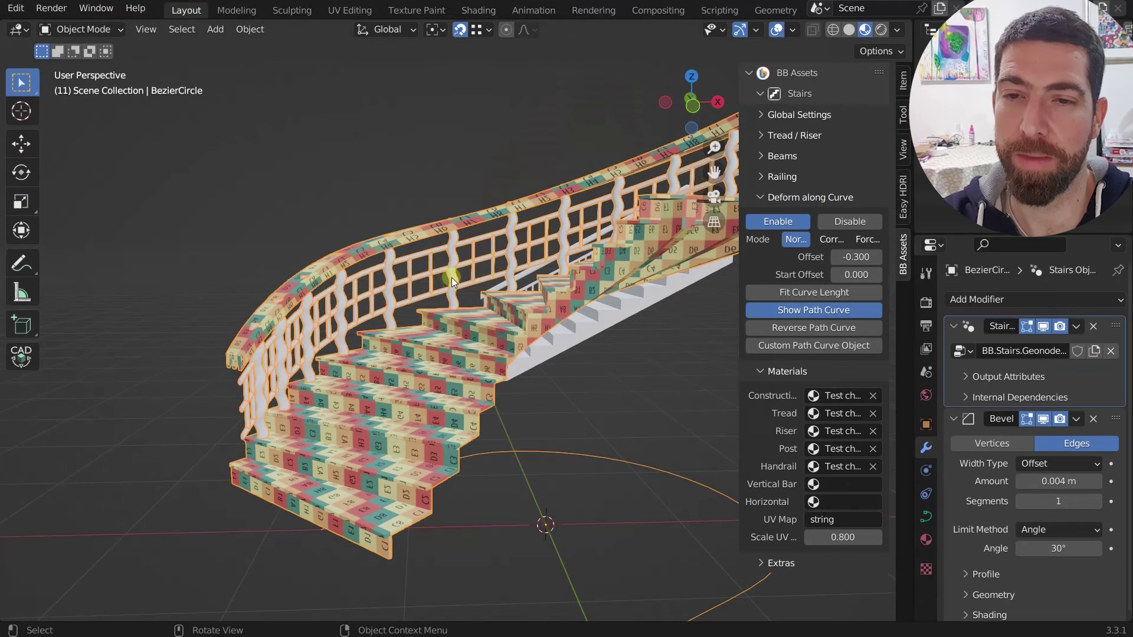
scroll(451, 277, "down", 2)
left_click(762, 371)
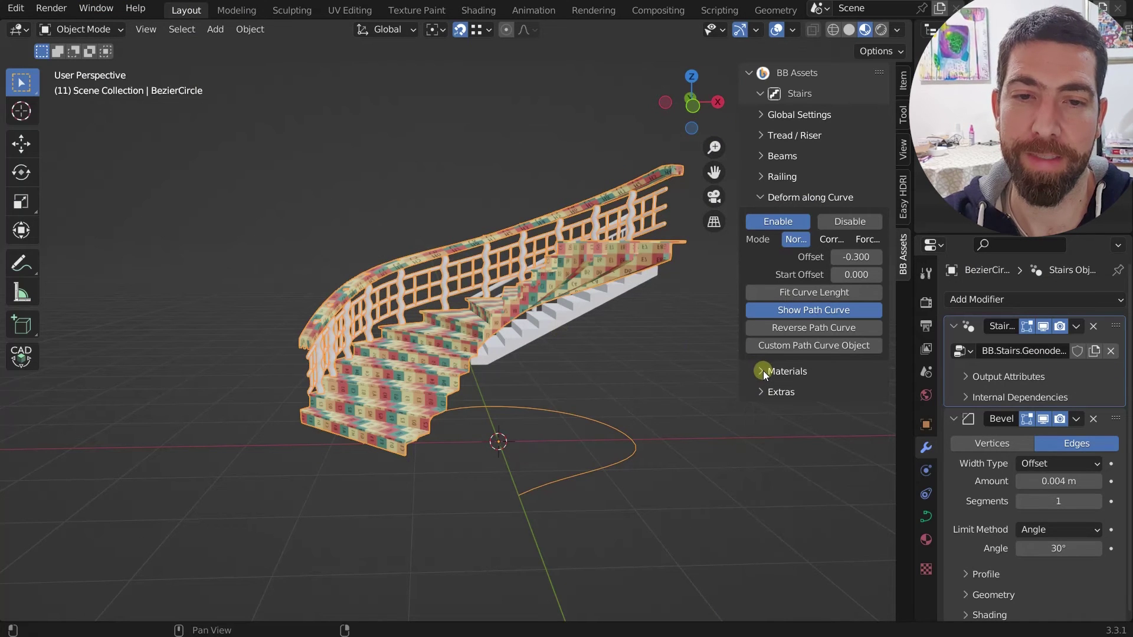
left_click(761, 394)
scroll(542, 367, "down", 4)
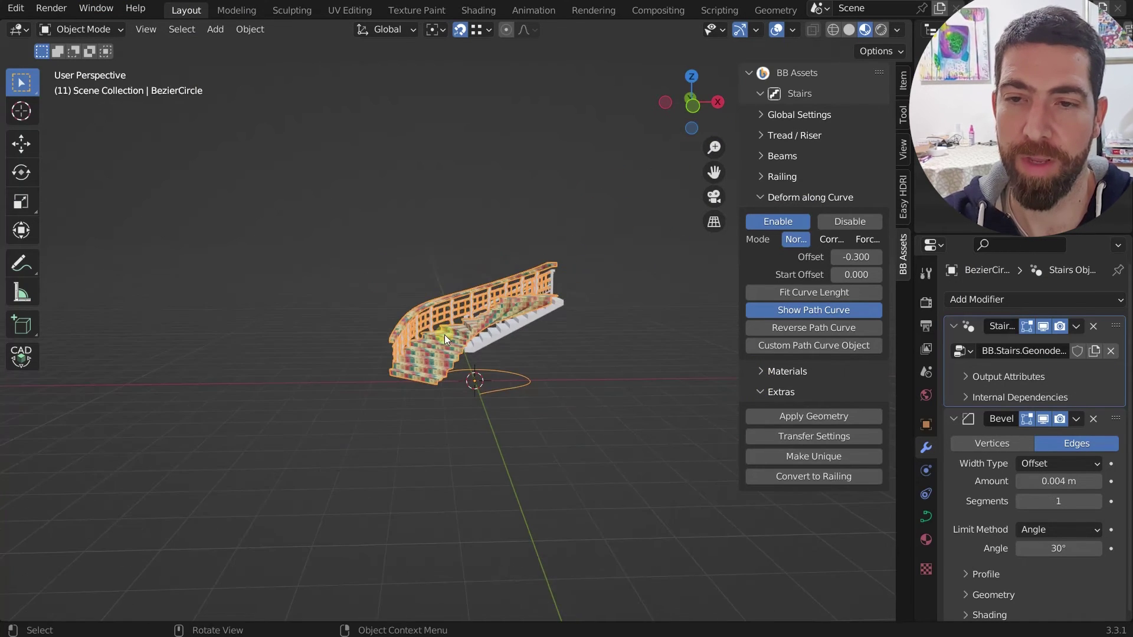
Apply the geometry of the curved checkered stairs and enter Edit Mode to examine the resulting mesh
middle_click_drag(444, 335, 576, 349)
scroll(478, 408, "up", 2)
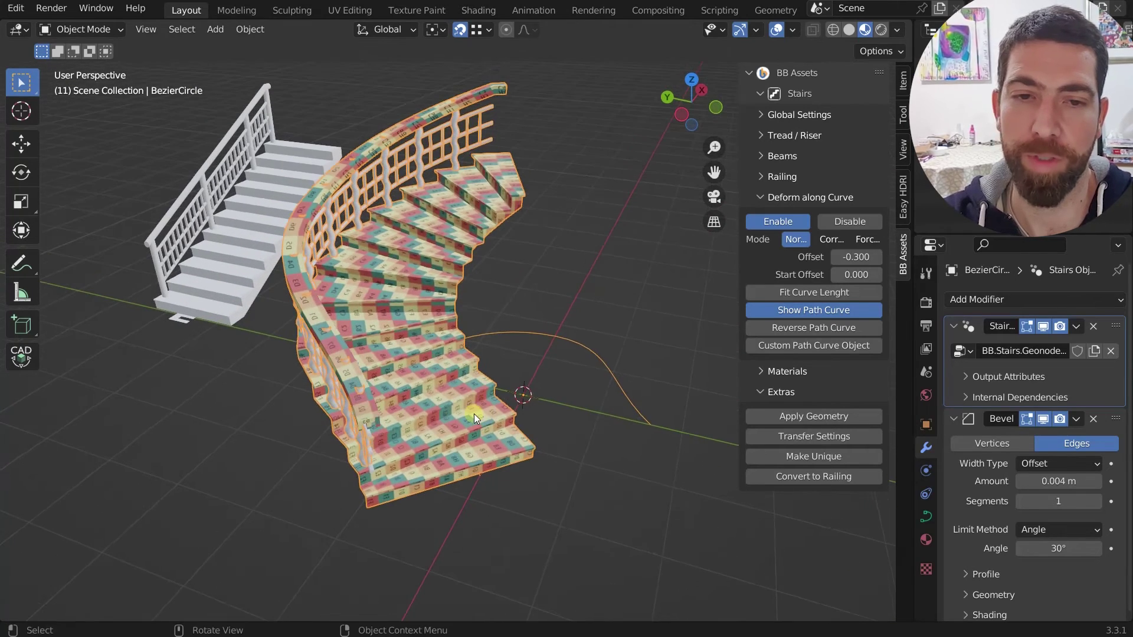
scroll(418, 342, "down", 5)
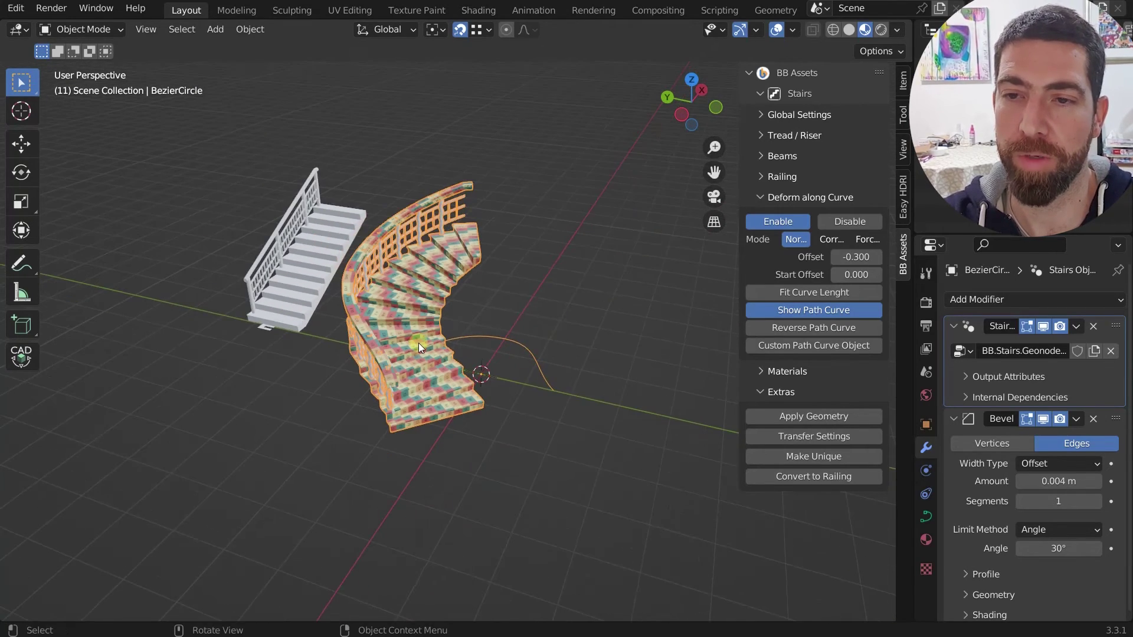
left_click(790, 456)
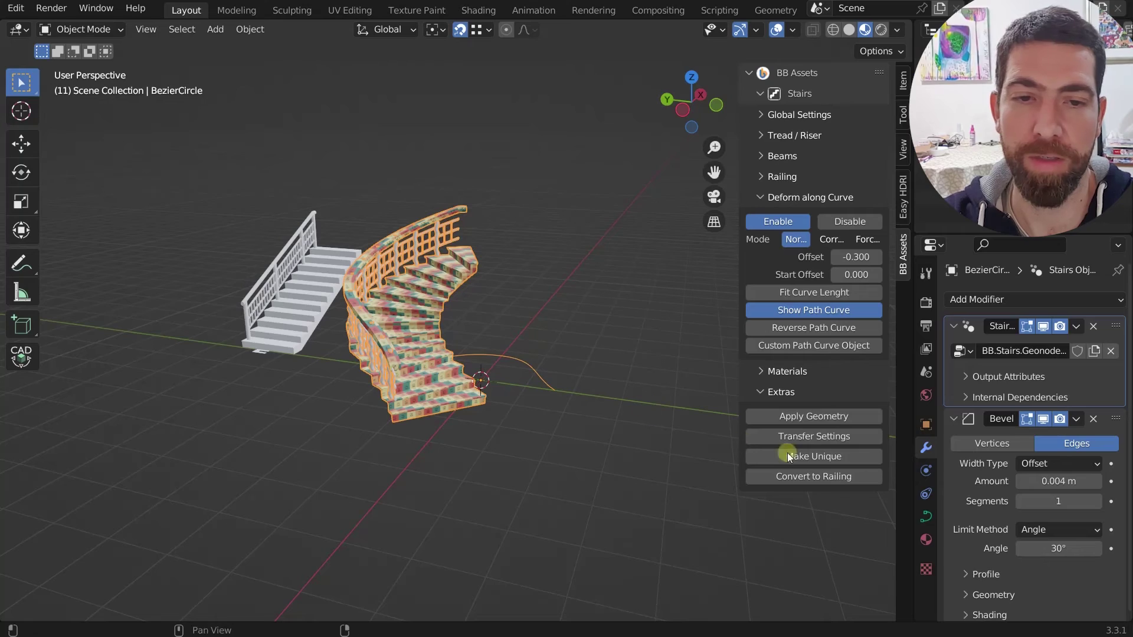
left_click(826, 415)
left_click(398, 305)
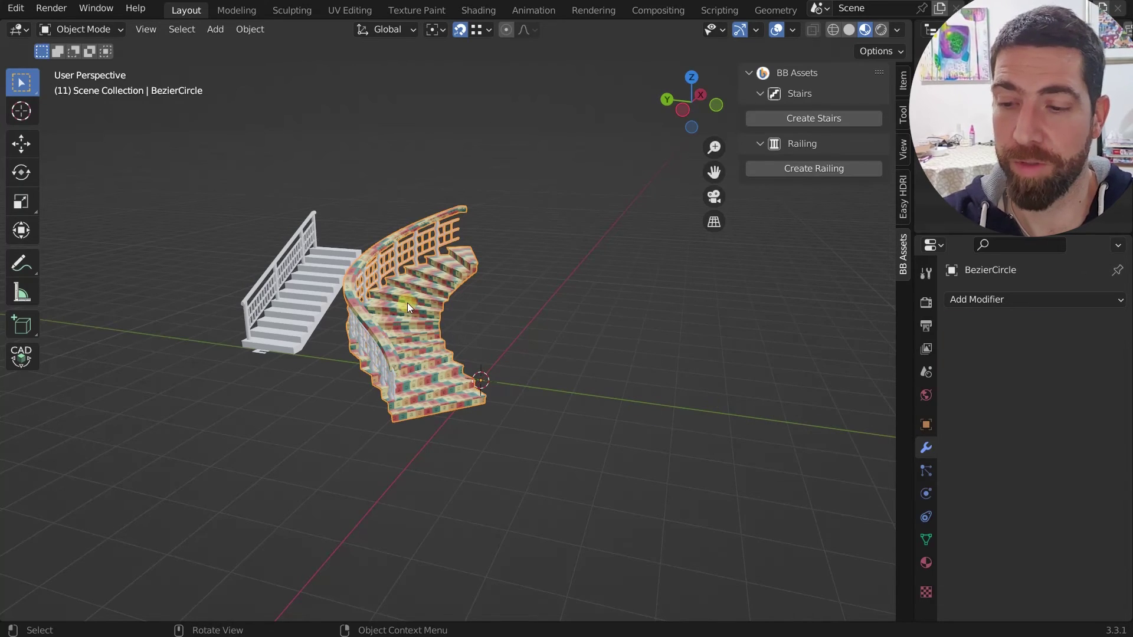
key("Tab")
scroll(407, 303, "up", 5)
middle_click_drag(407, 303, 440, 372)
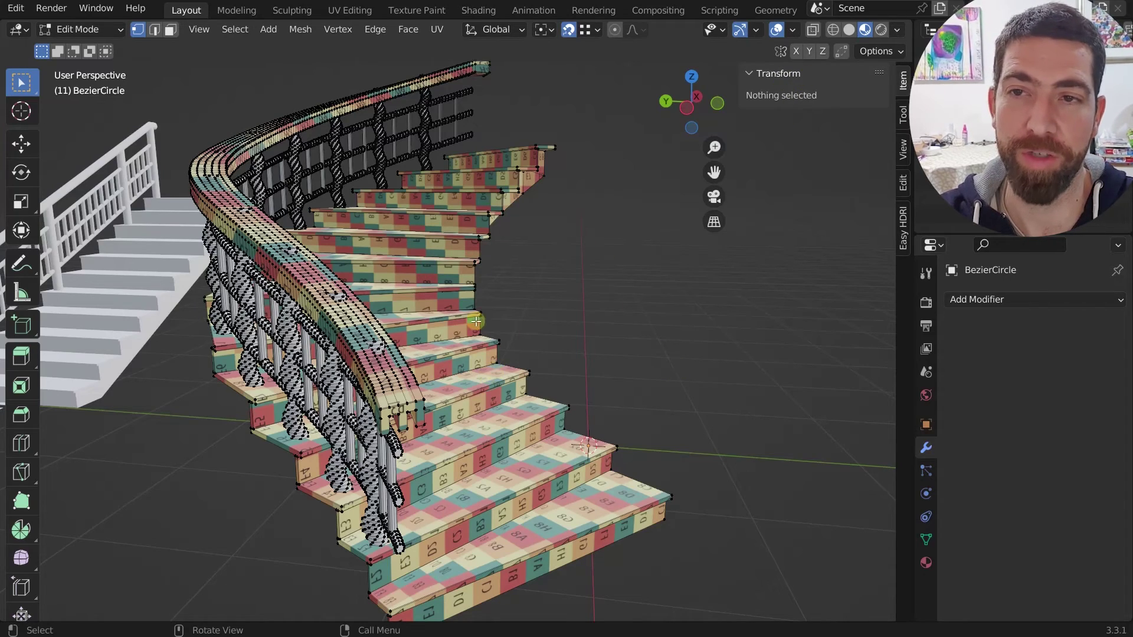
middle_click_drag(487, 341, 483, 360)
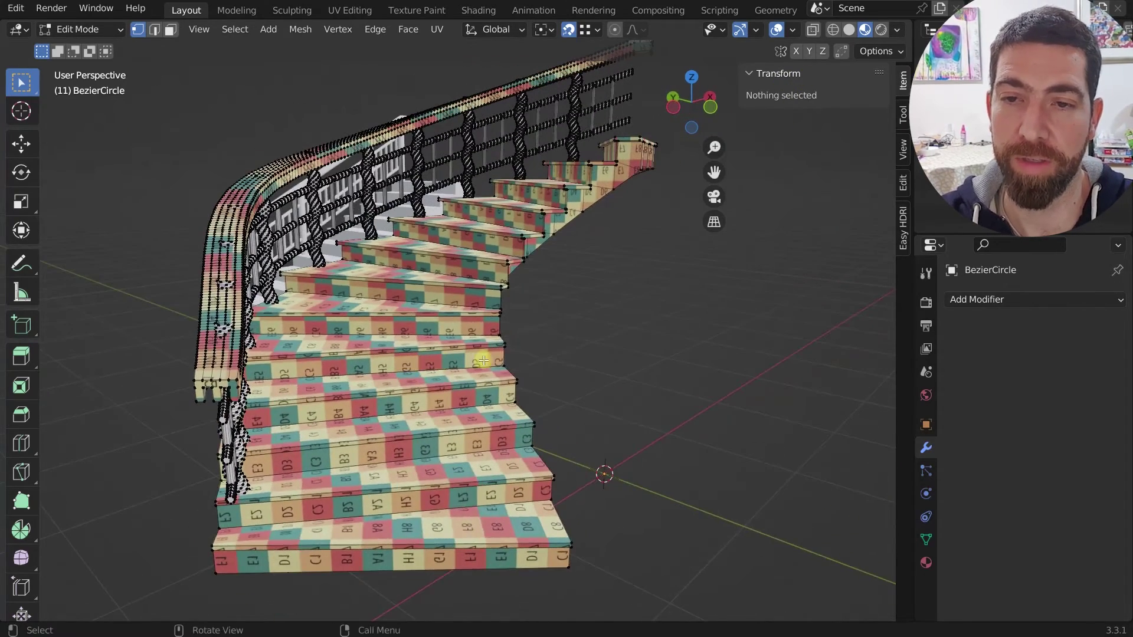
Try moving a corner vertex of a middle tread, cancel the move and return to Object Mode
left_click(505, 344)
key("g")
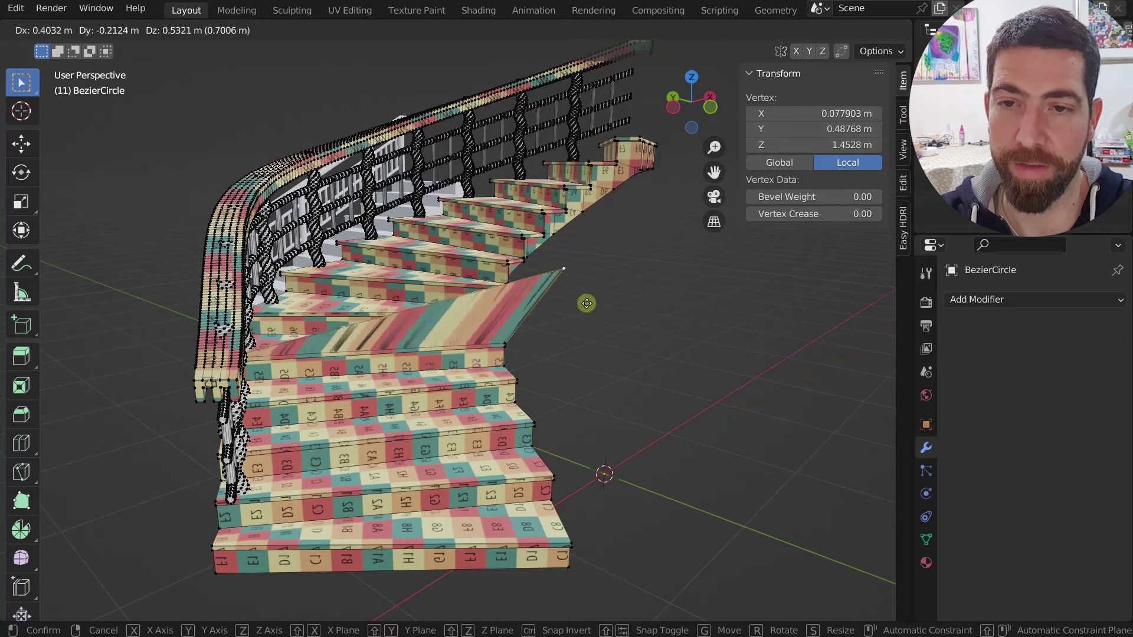
key("Escape")
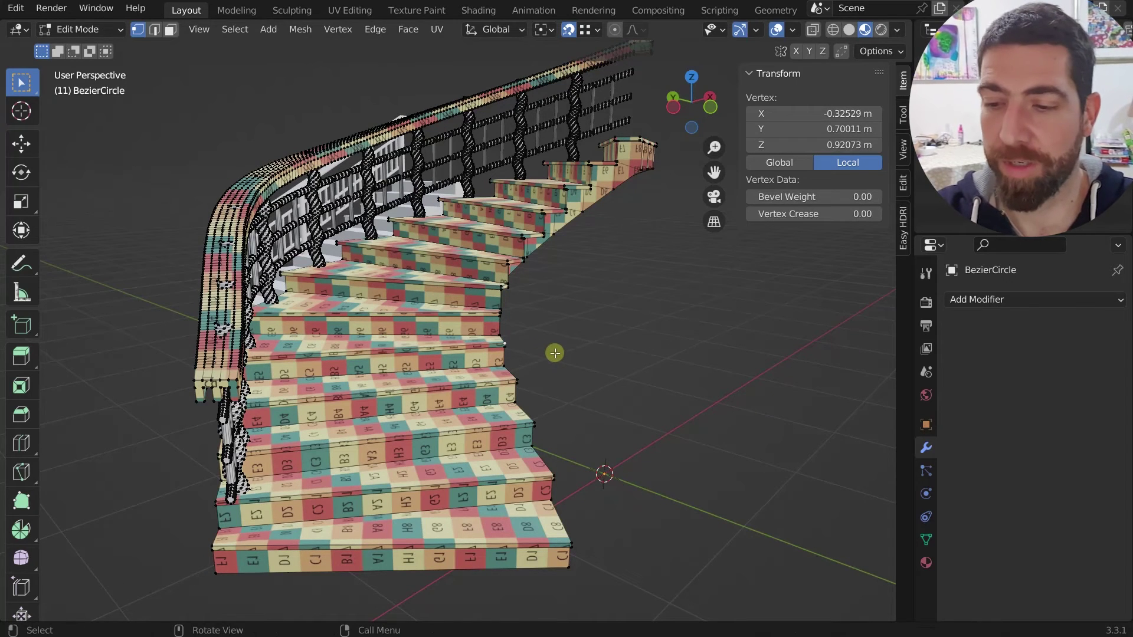
middle_click_drag(496, 351, 484, 359)
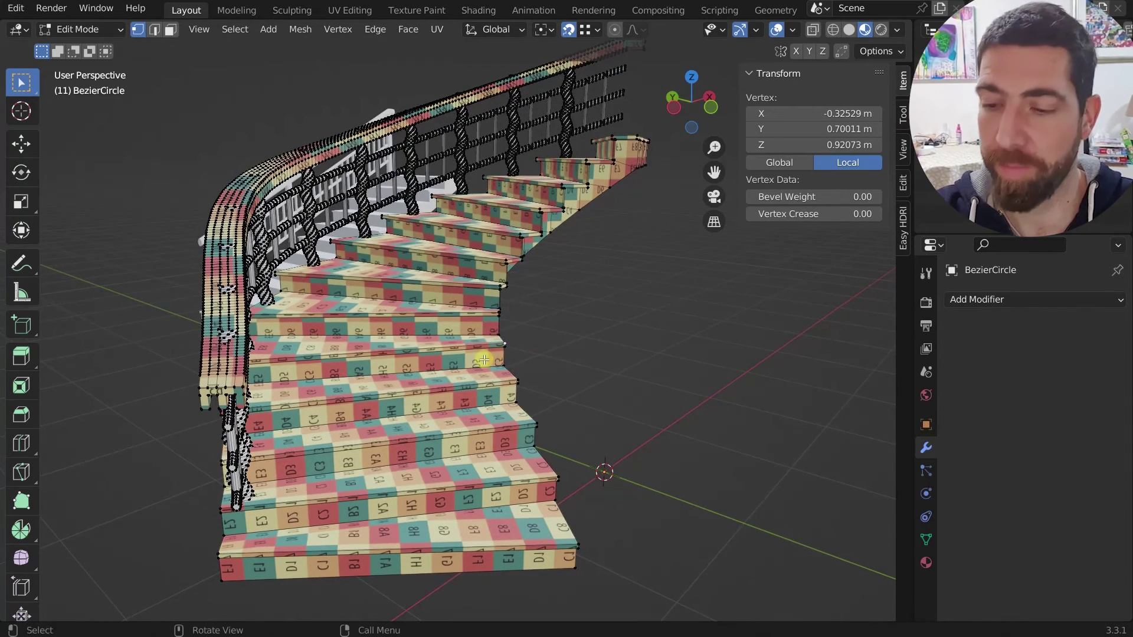
key("Tab")
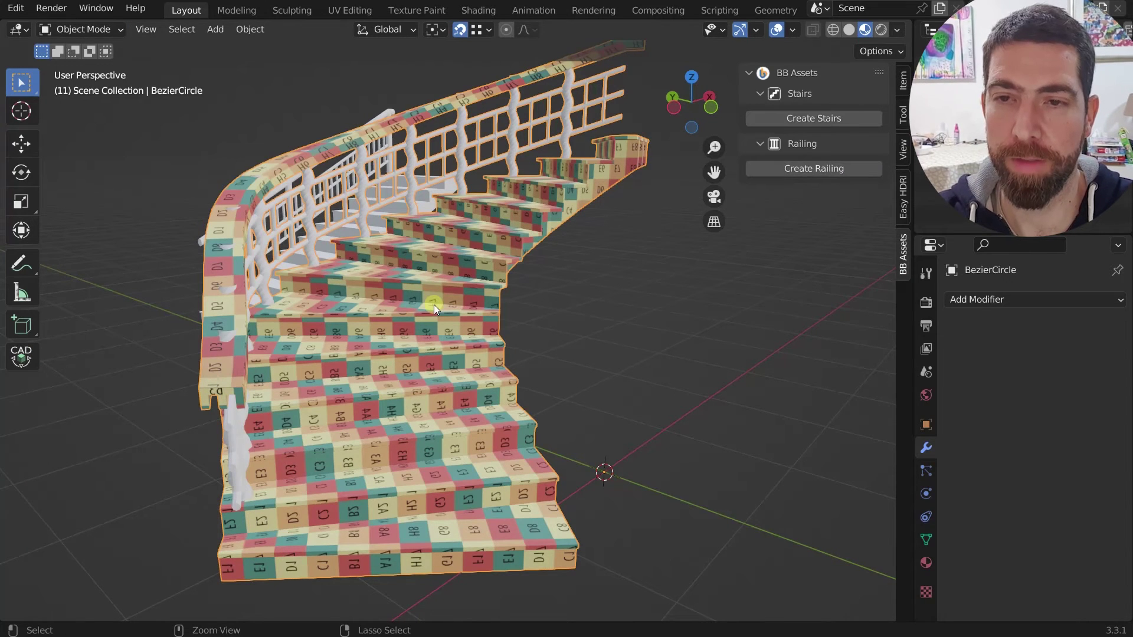
key("Tab")
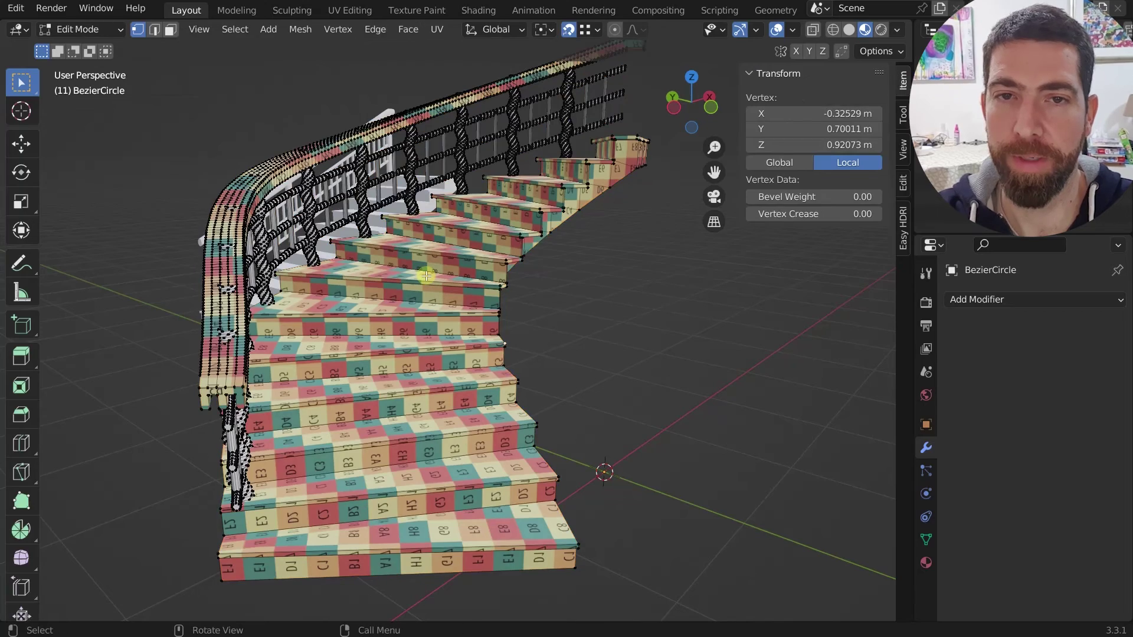
key("Tab")
Undo the applied geometry on the curved stairs to get back the editable Stairs and Bevel modifiers
scroll(482, 353, "down", 3)
middle_click_drag(482, 352, 592, 370)
scroll(470, 347, "down", 3)
middle_click_drag(425, 330, 460, 325)
scroll(462, 348, "up", 2)
scroll(463, 357, "down", 2)
scroll(419, 324, "up", 5)
scroll(458, 326, "down", 5)
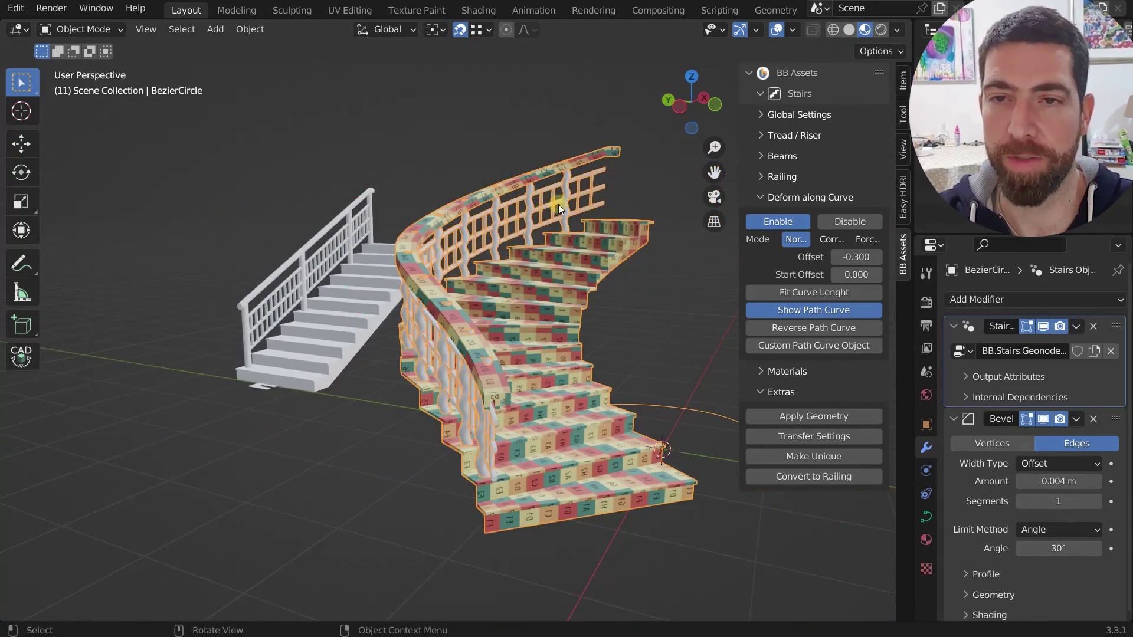
Transfer the curved stairs' settings to the straight white stairs, with the curved stairs as the active object
middle_click_drag(530, 193, 502, 327)
scroll(456, 312, "up", 3)
scroll(504, 327, "down", 4)
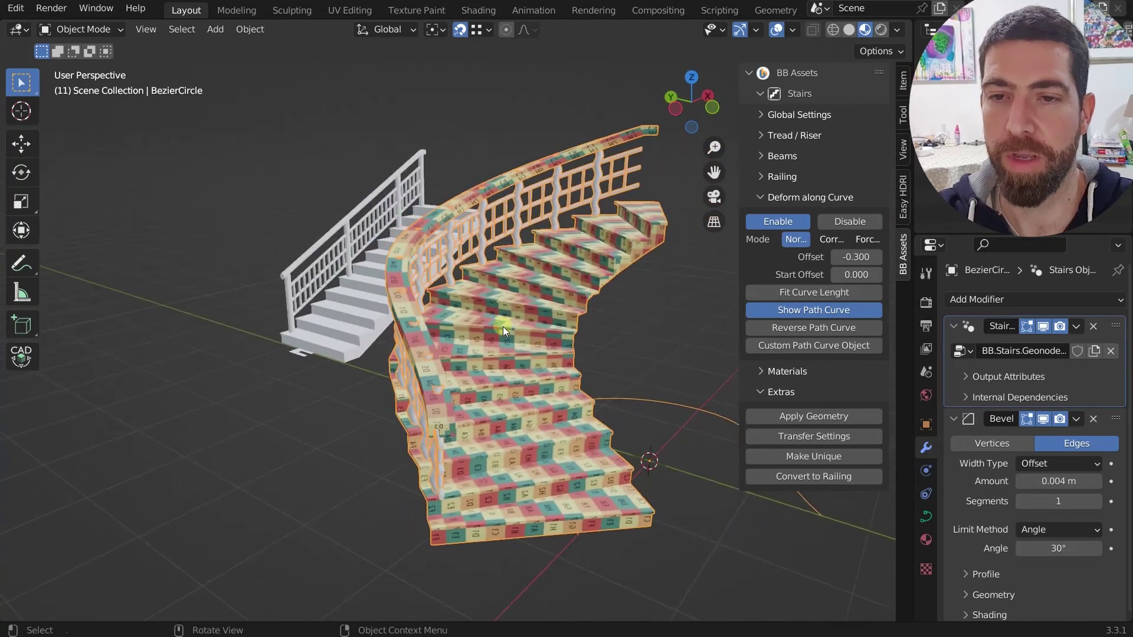
scroll(497, 302, "up", 3)
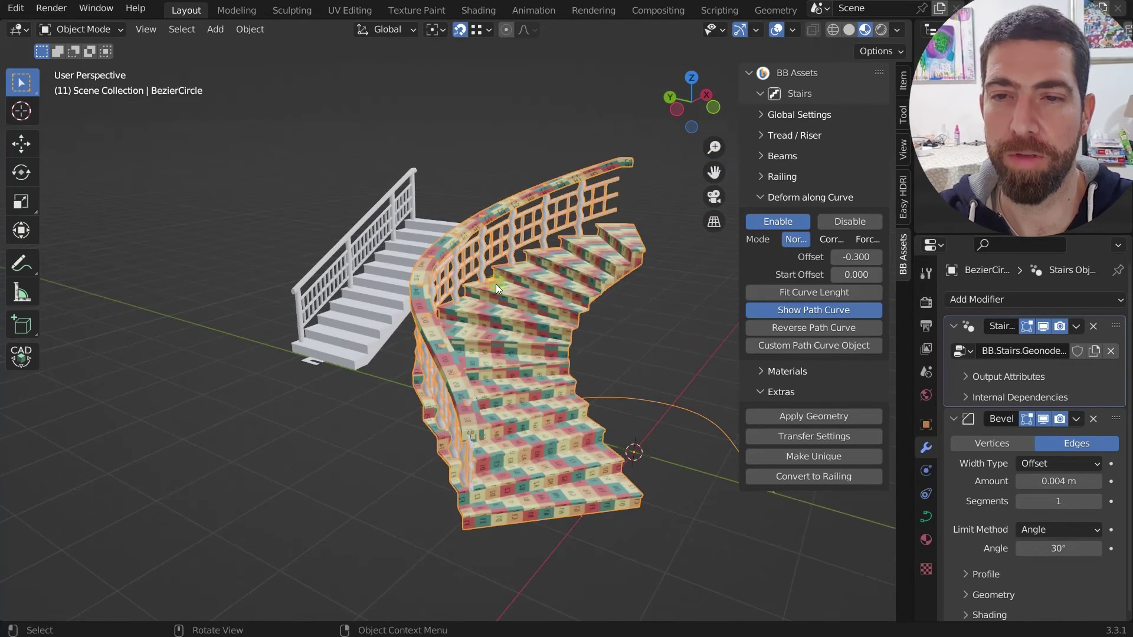
middle_click_drag(536, 403, 554, 442)
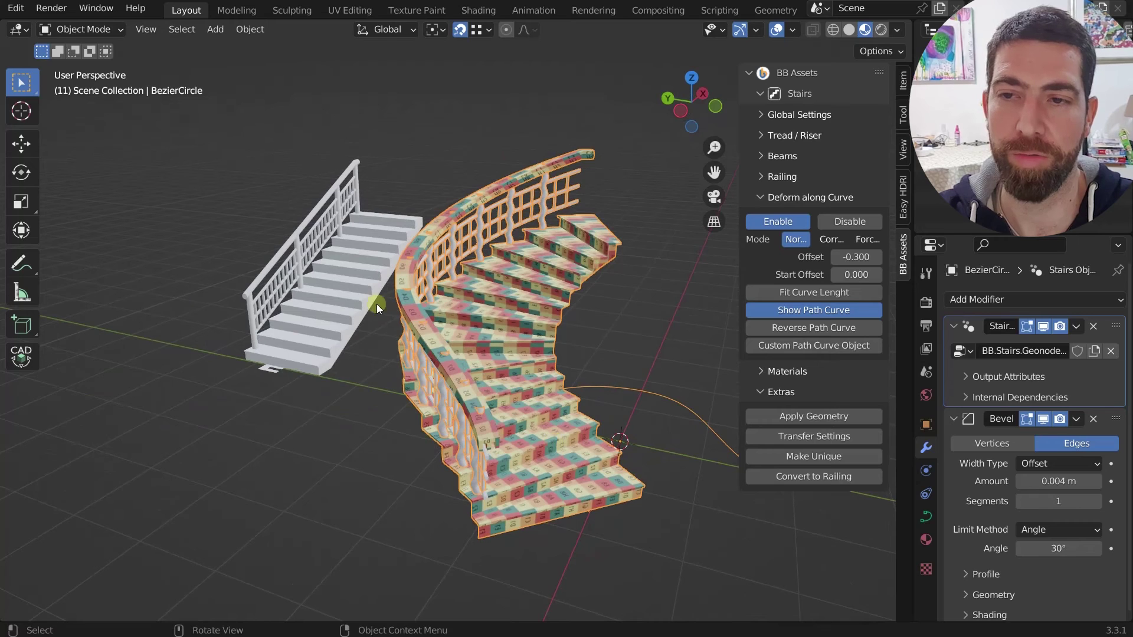
left_click(352, 288)
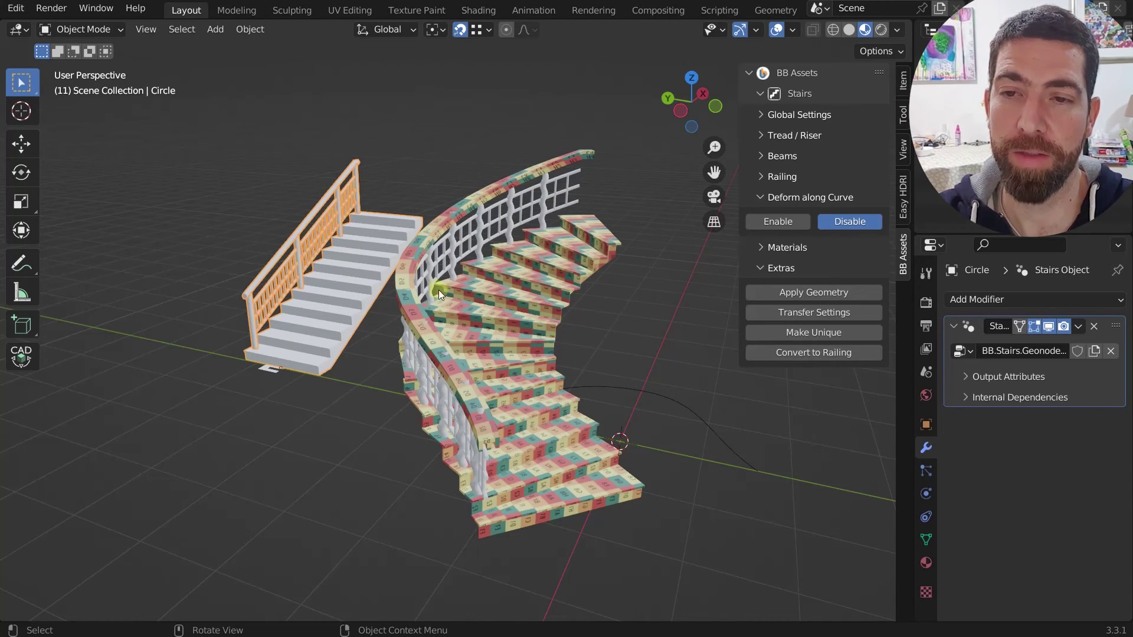
left_click(476, 305, "shift")
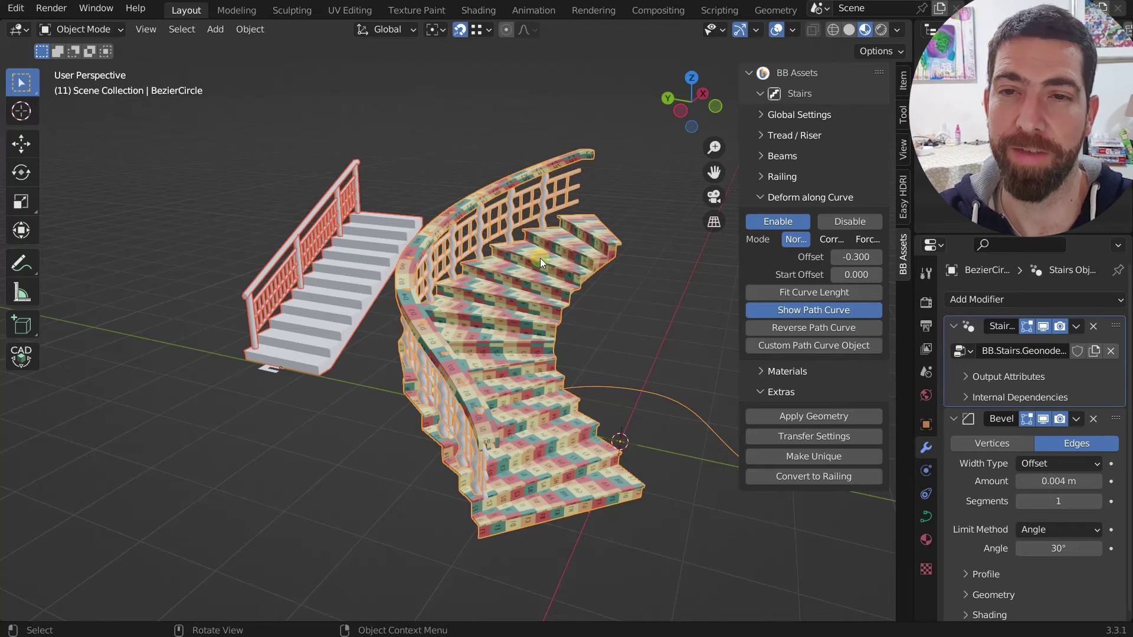
scroll(509, 299, "up", 3)
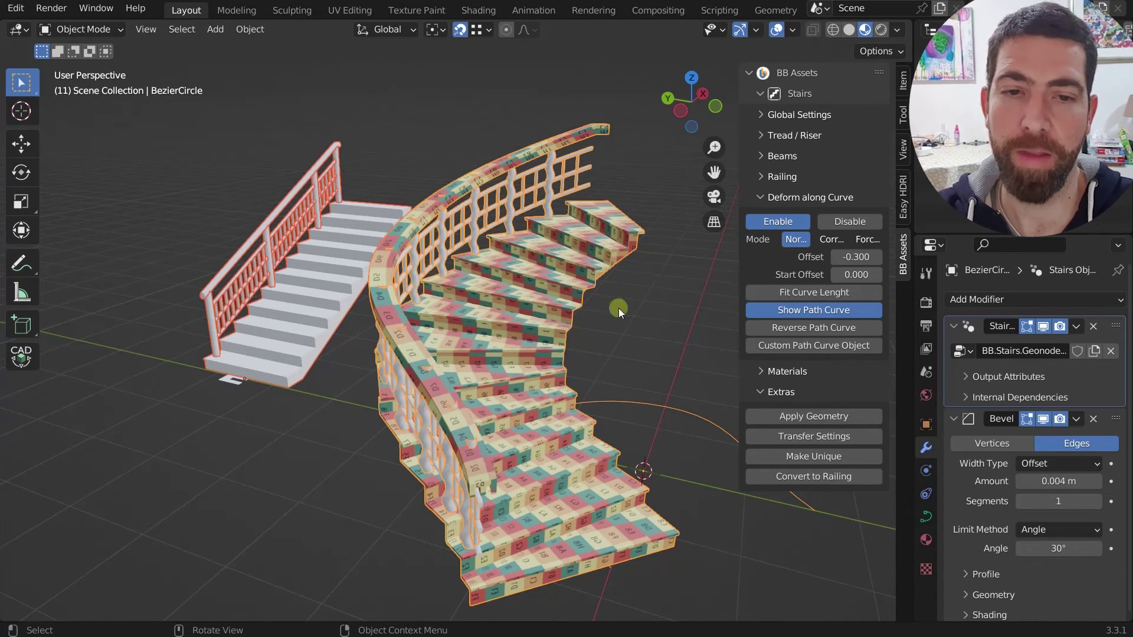
left_click(836, 435)
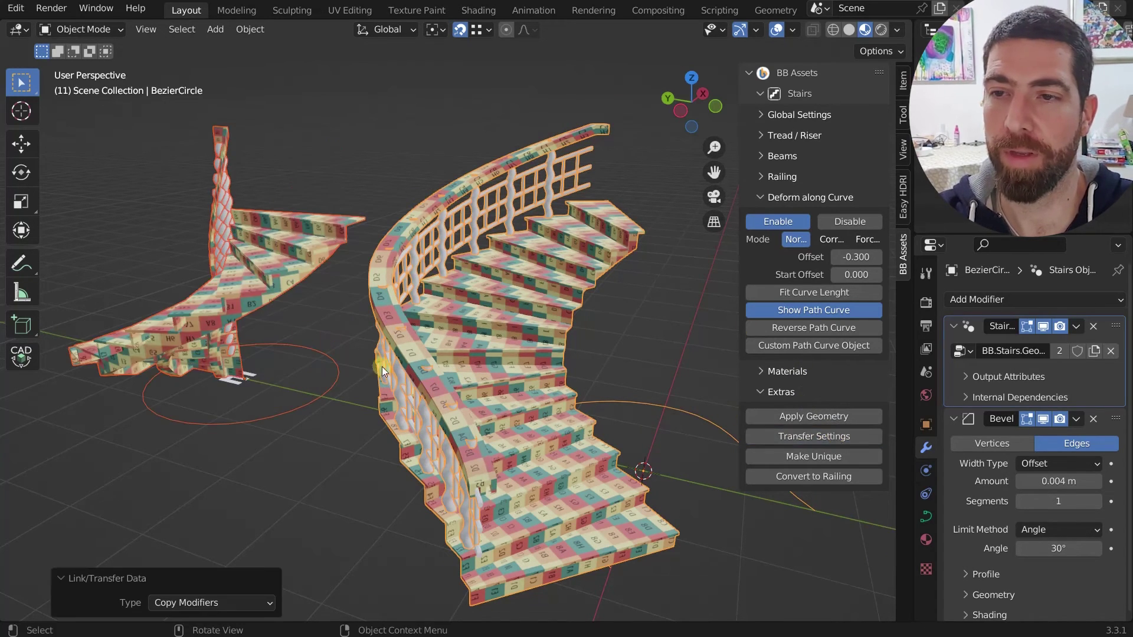
Select only the stairs that received the transferred settings and set their railing side to Right in the railing's global settings
scroll(381, 366, "down", 4)
middle_click_drag(243, 288, 282, 296)
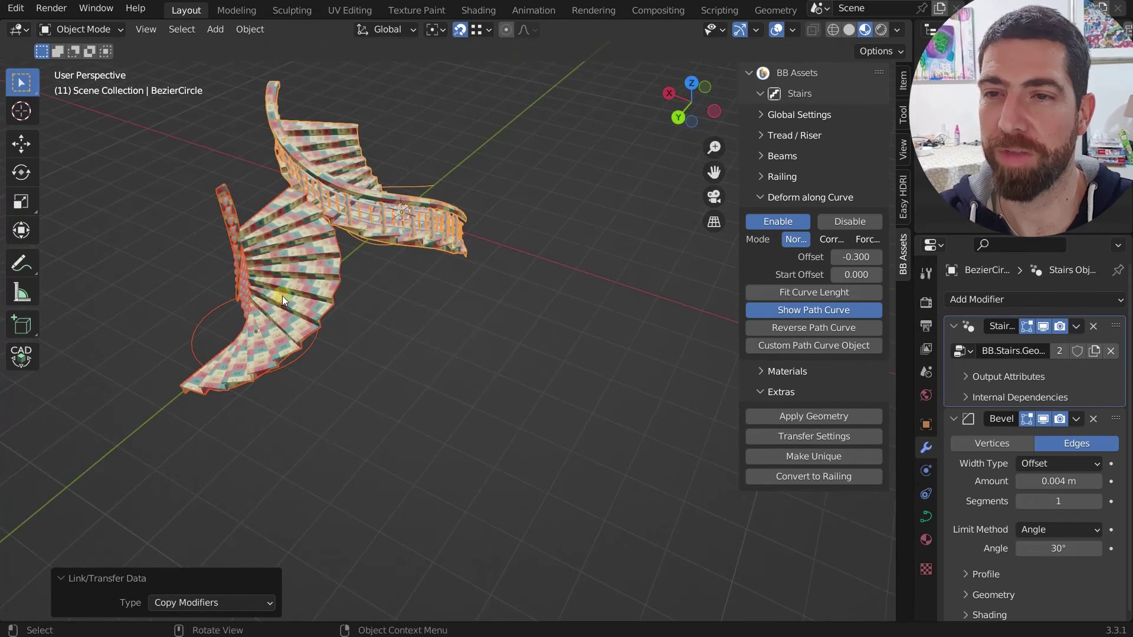
mouse_move(288, 358)
middle_mouse_down()
mouse_move(322, 295)
mouse_move(253, 289)
mouse_move(229, 313)
mouse_move(292, 344)
middle_mouse_up()
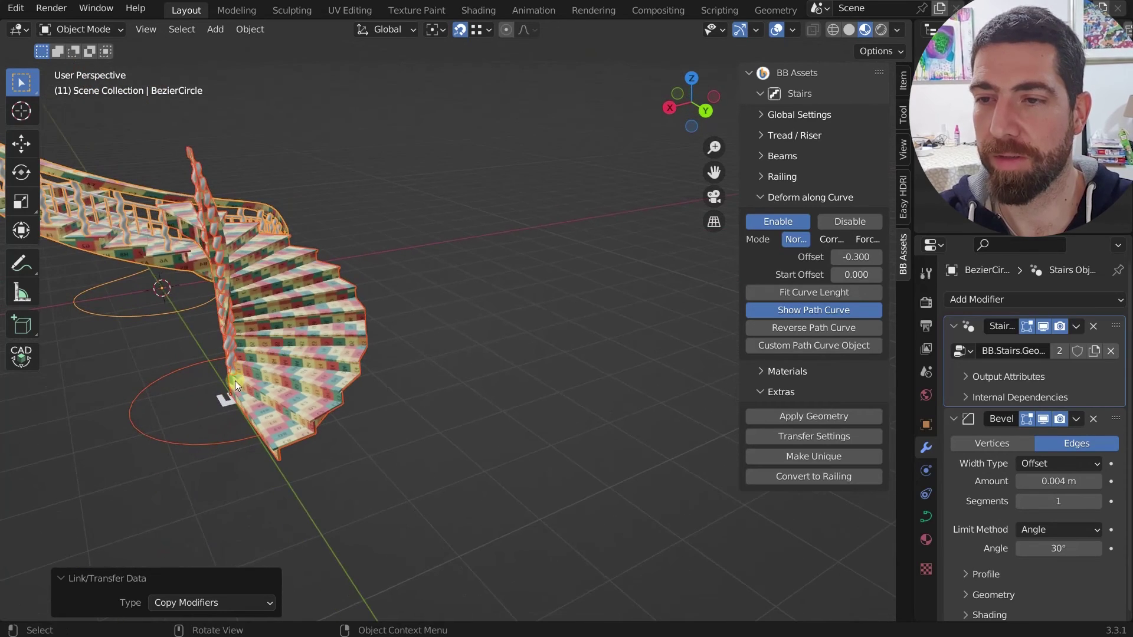
middle_click_drag(197, 174, 247, 345)
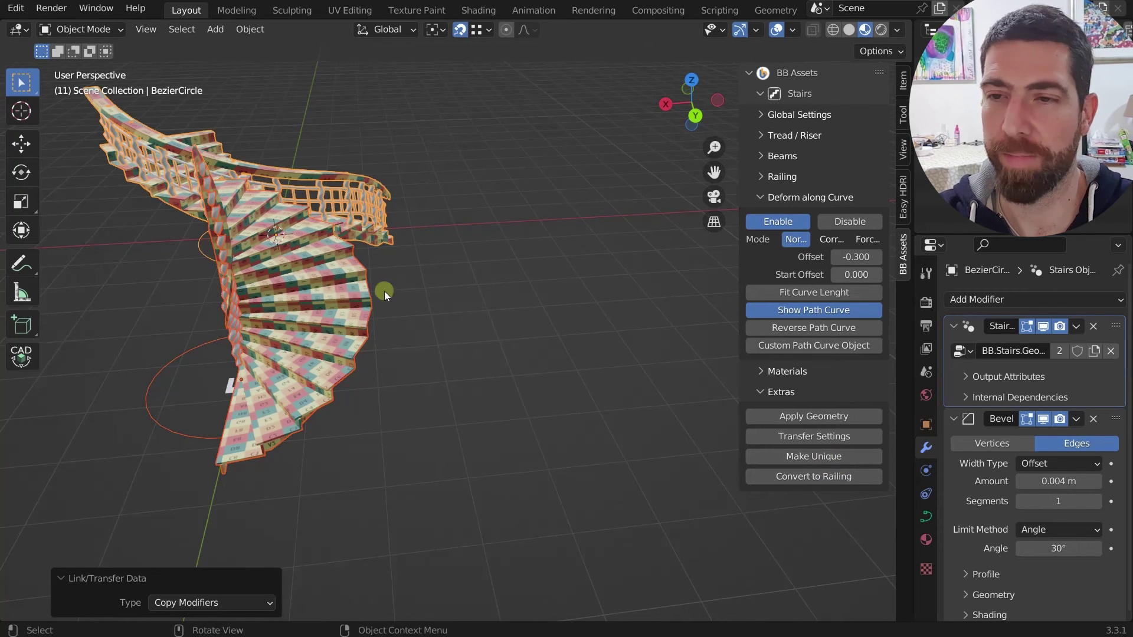
middle_click_drag(384, 291, 312, 278)
left_click(319, 330)
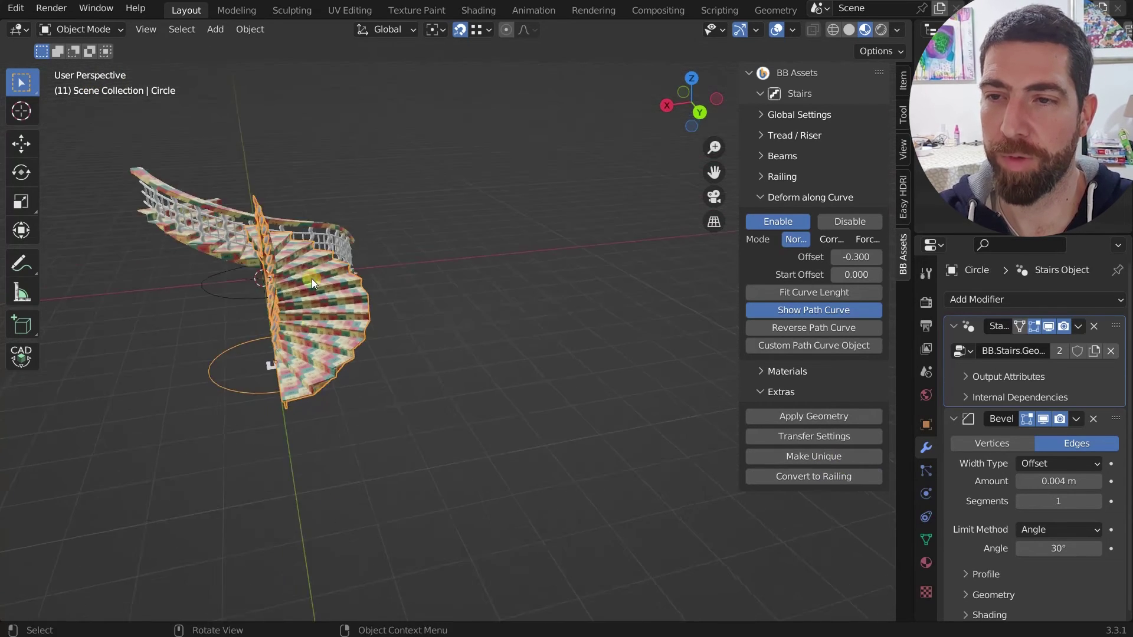
scroll(312, 278, "up", 1)
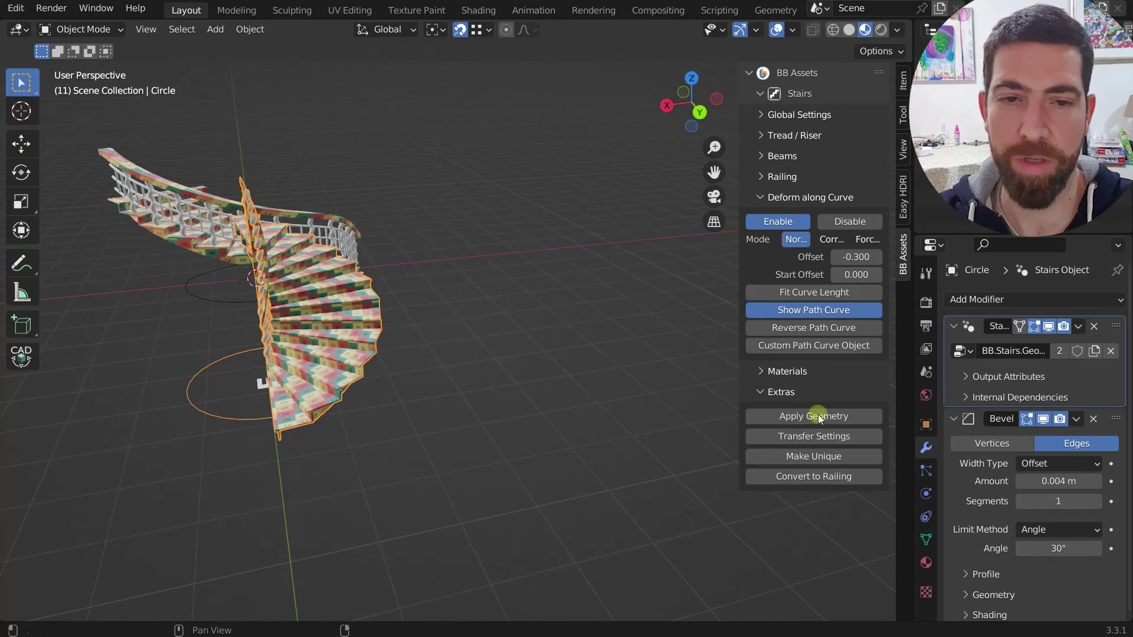
left_click(780, 173)
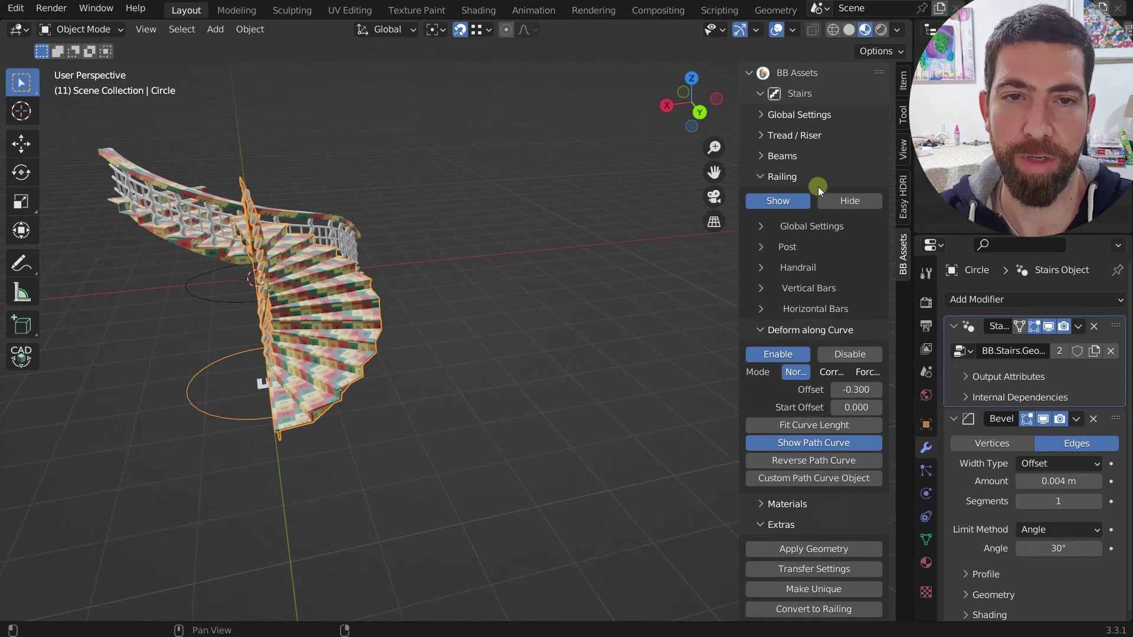
left_click(760, 227)
left_click(865, 254)
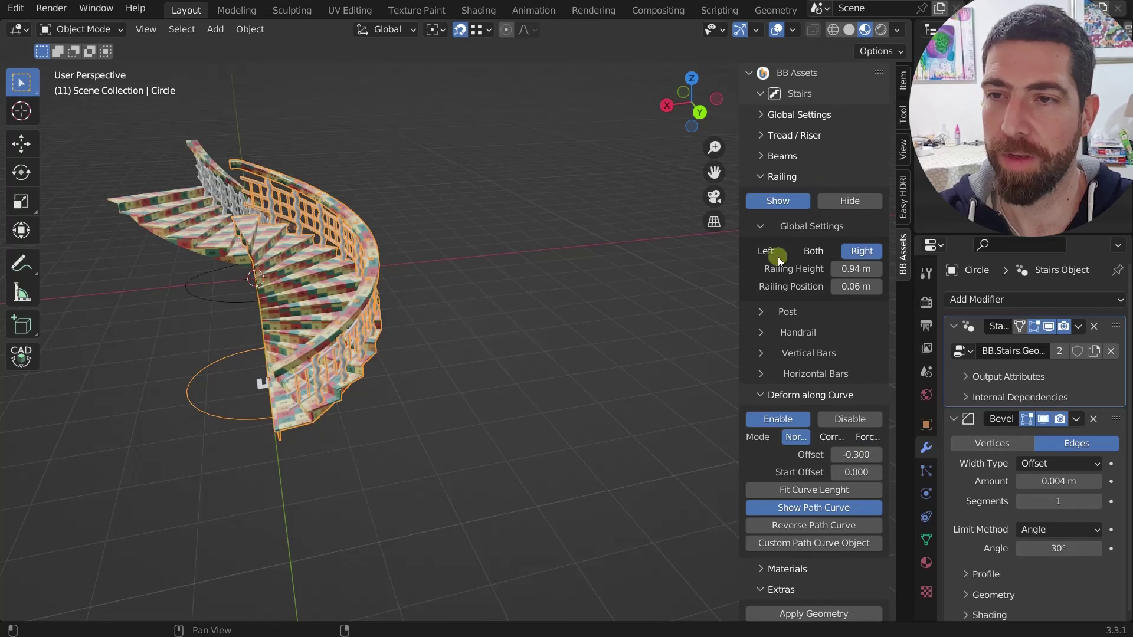
Compare both staircases from above, select the original curved stairs and collapse the Railing settings
middle_click_drag(349, 253, 288, 279)
scroll(229, 264, "down", 1)
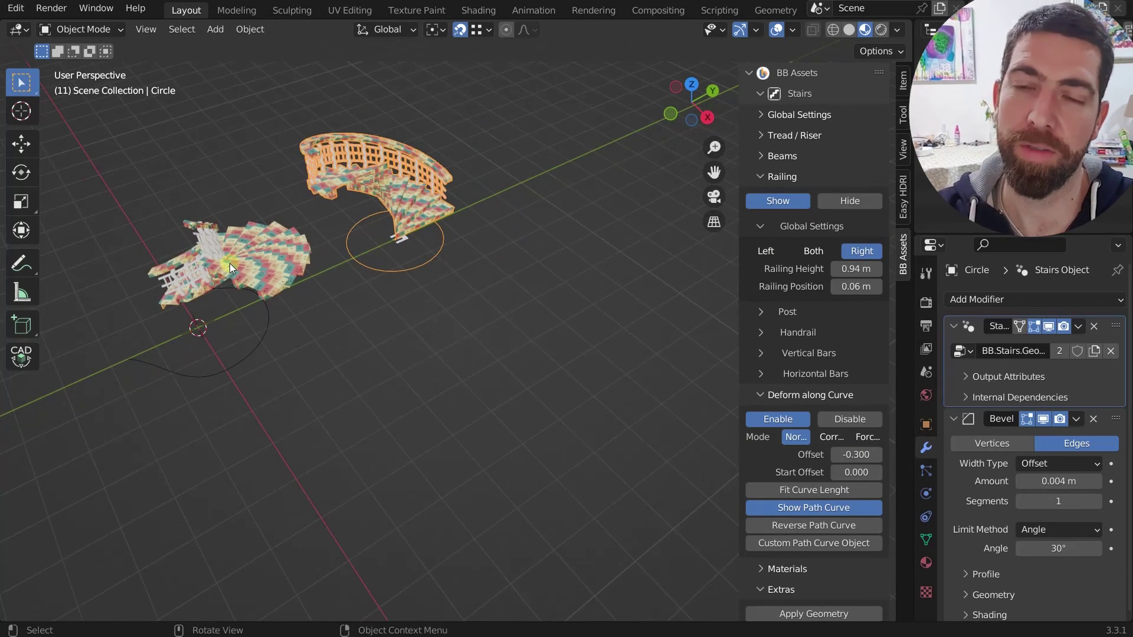
middle_click_drag(229, 263, 321, 267)
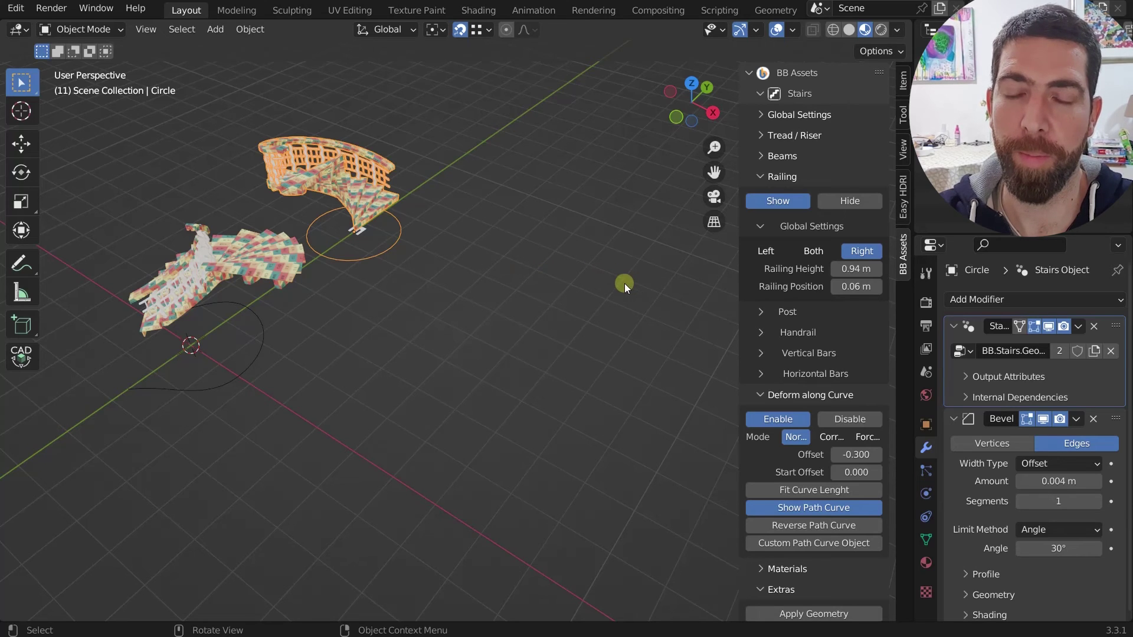
left_click(760, 226)
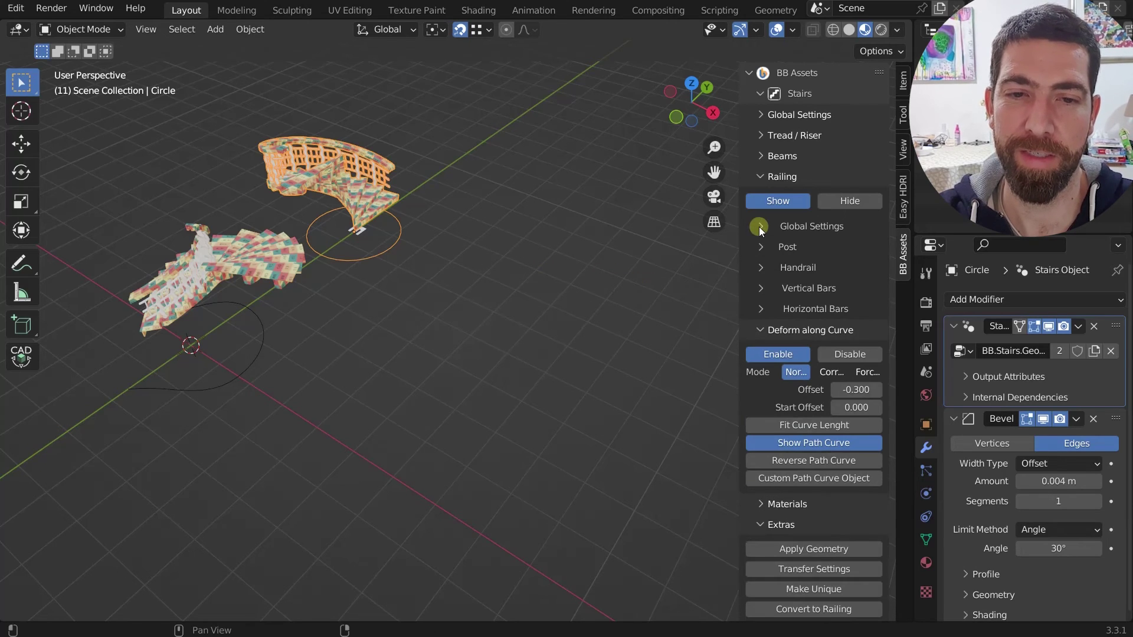
left_click(384, 235)
left_click(272, 260)
scroll(399, 198, "down", 3)
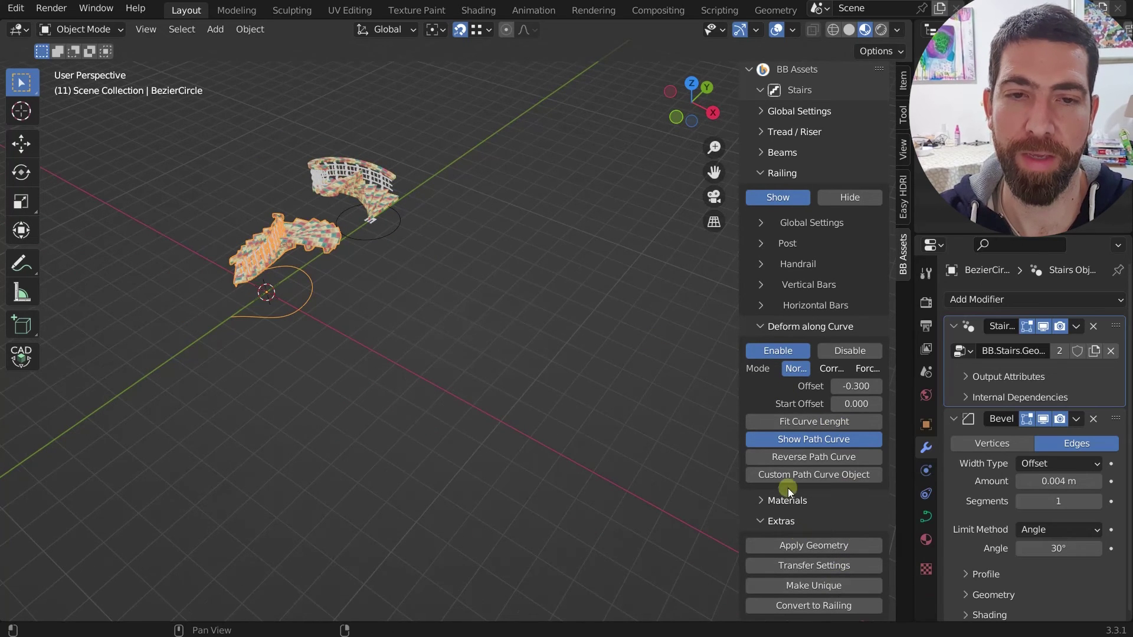
left_click(757, 173)
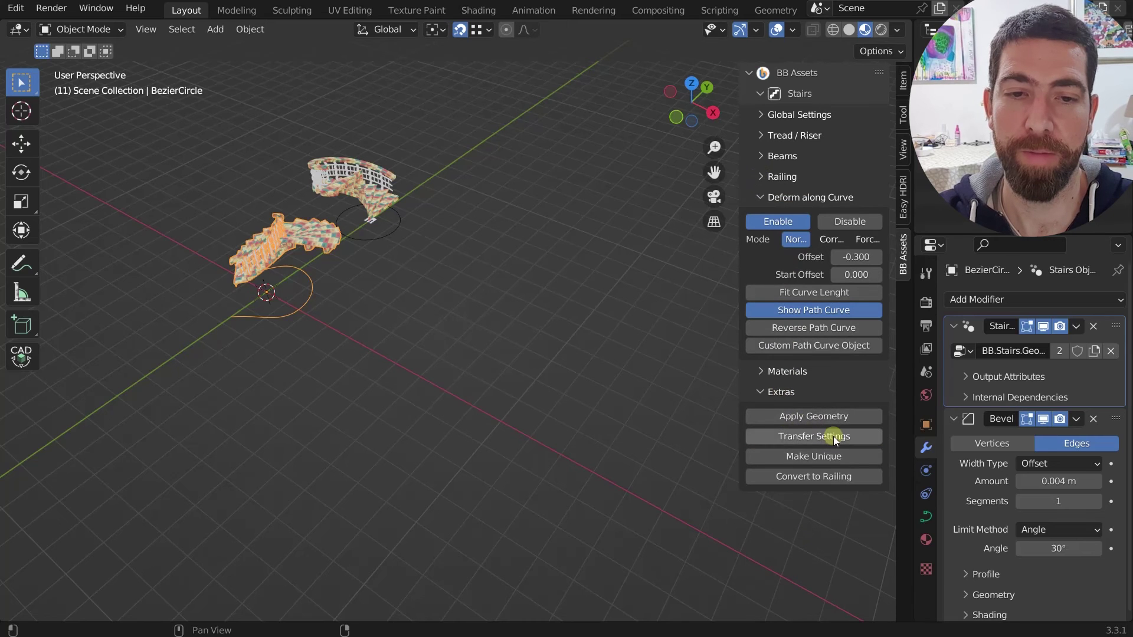
Make the selected curved stairs unique so that their settings are independent of the other staircase
left_click(831, 458)
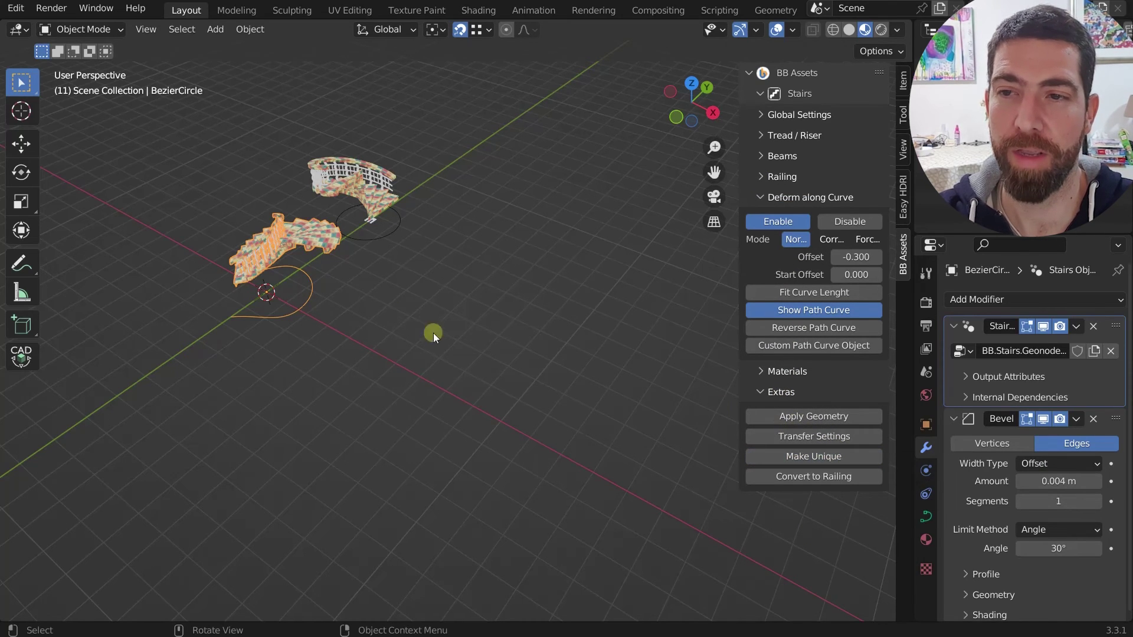
middle_click_drag(433, 333, 257, 263)
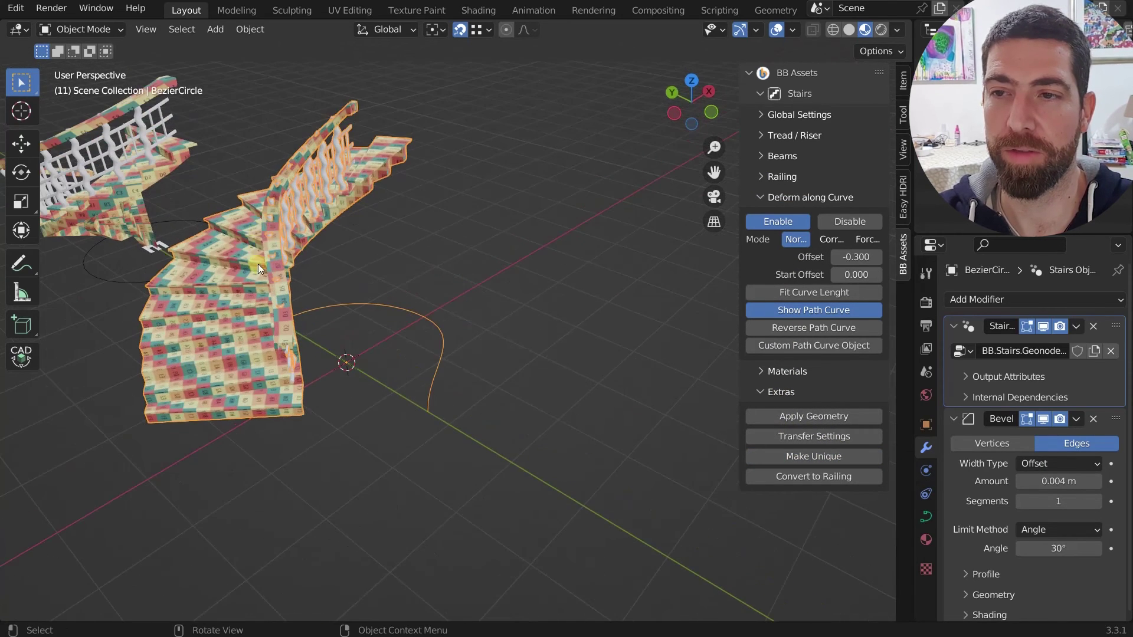
scroll(257, 299, "down", 3)
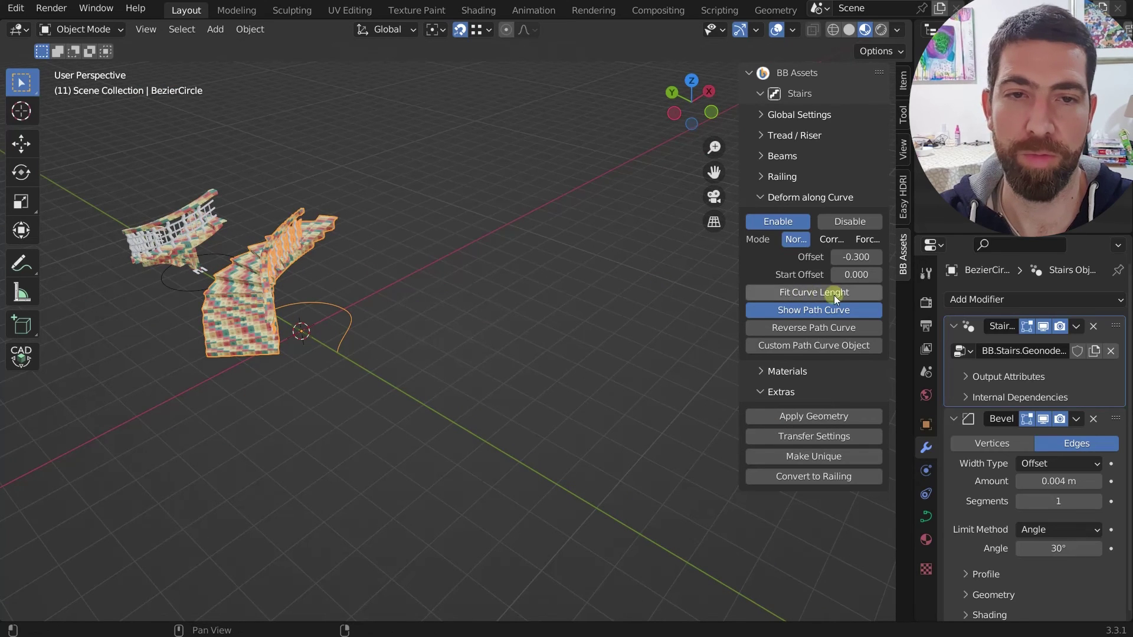
Set the railing side of the selected curved stairs to Left in the railing's global settings
left_click(778, 176)
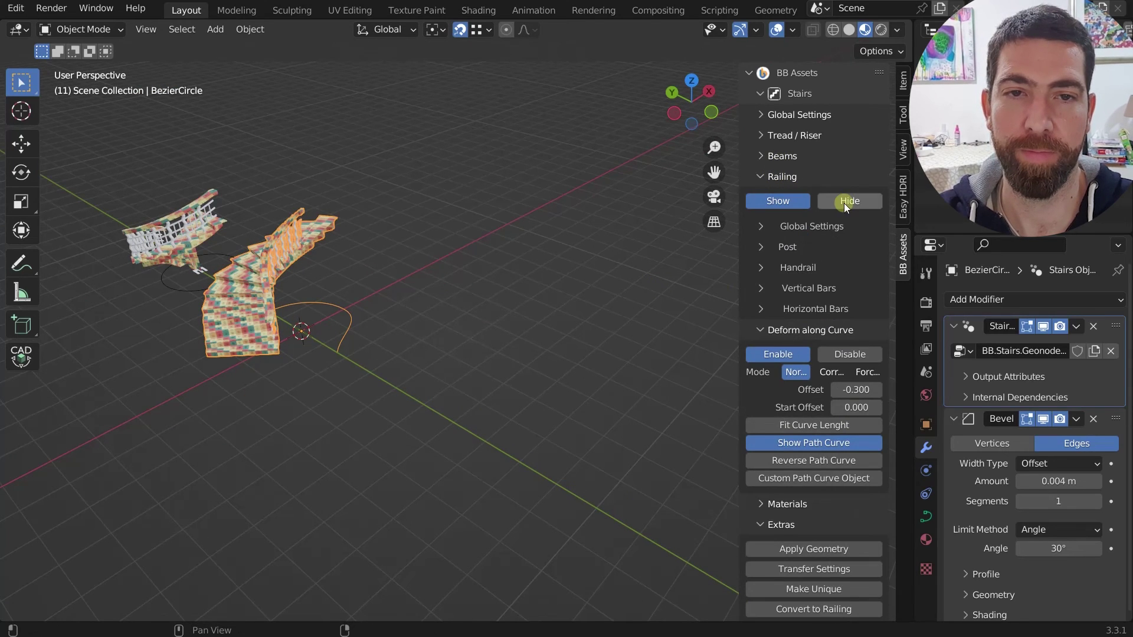
left_click(781, 228)
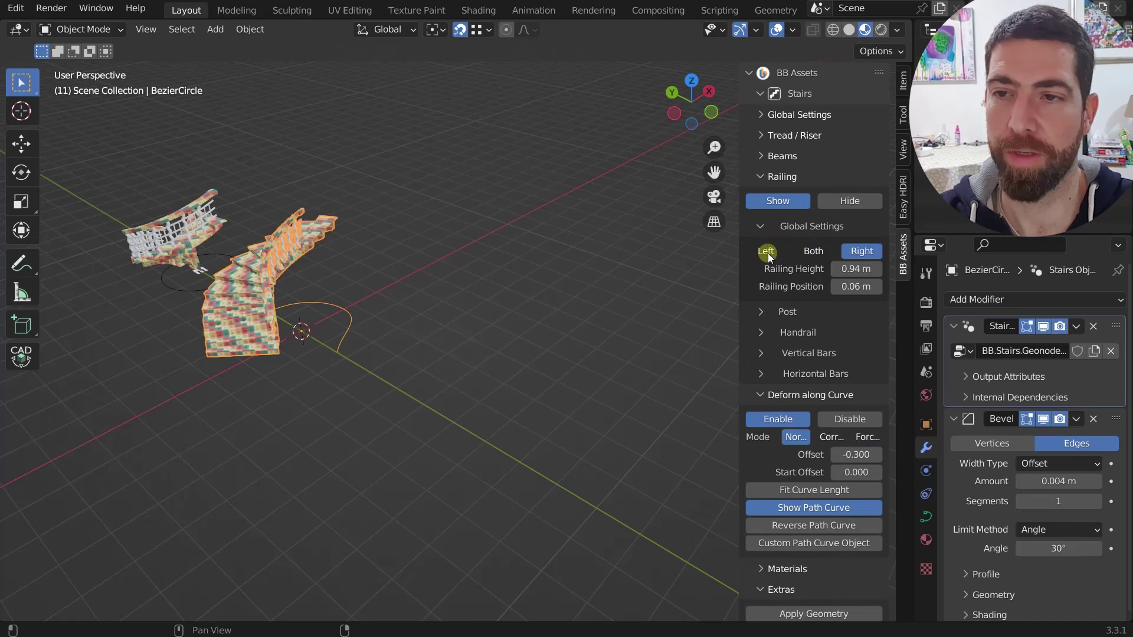
left_click(767, 252)
middle_click_drag(403, 280, 293, 352)
scroll(363, 261, "up", 3)
scroll(362, 260, "down", 3)
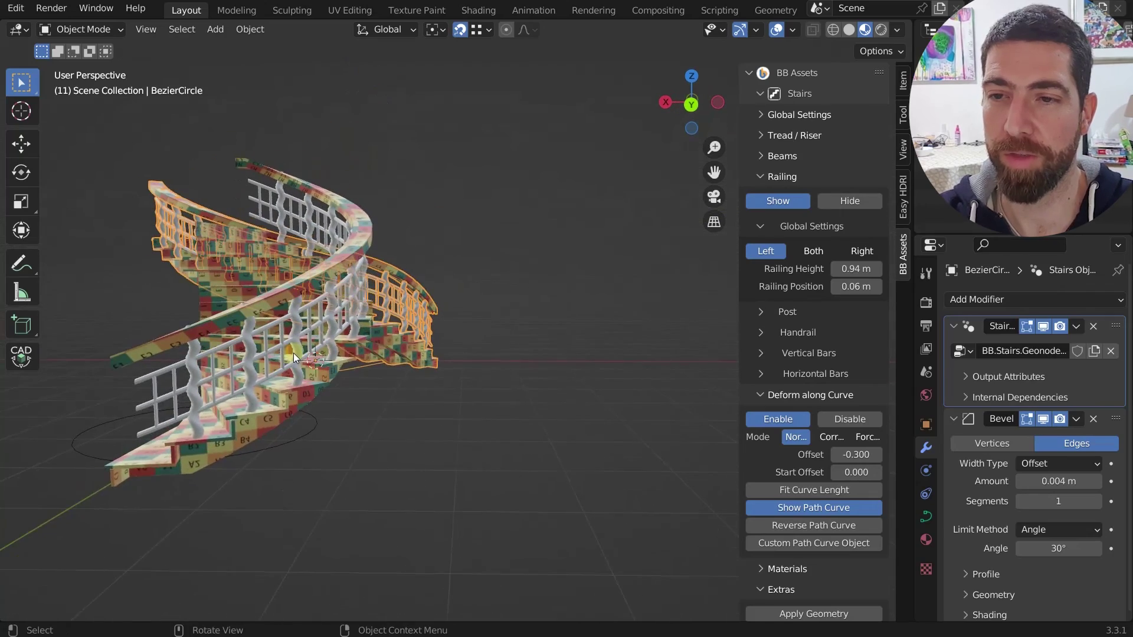
Select the other curved staircase and compare the railing sides of both staircases from several angles
scroll(342, 255, "up", 3)
left_click(345, 311)
scroll(345, 311, "down", 3)
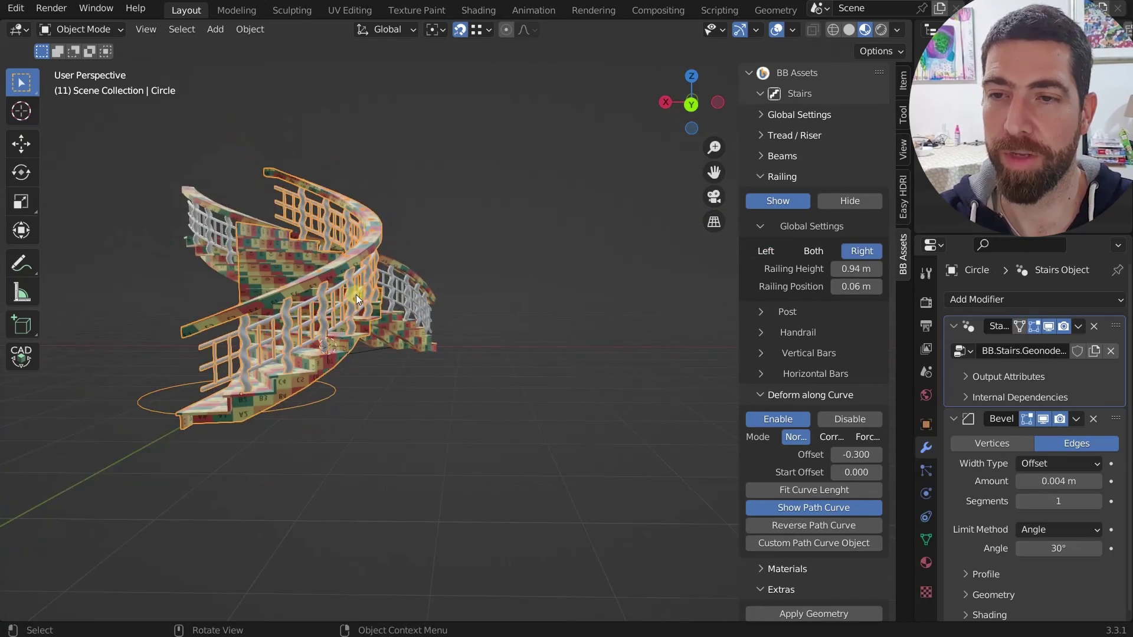
middle_click_drag(355, 295, 321, 310)
scroll(321, 310, "up", 2)
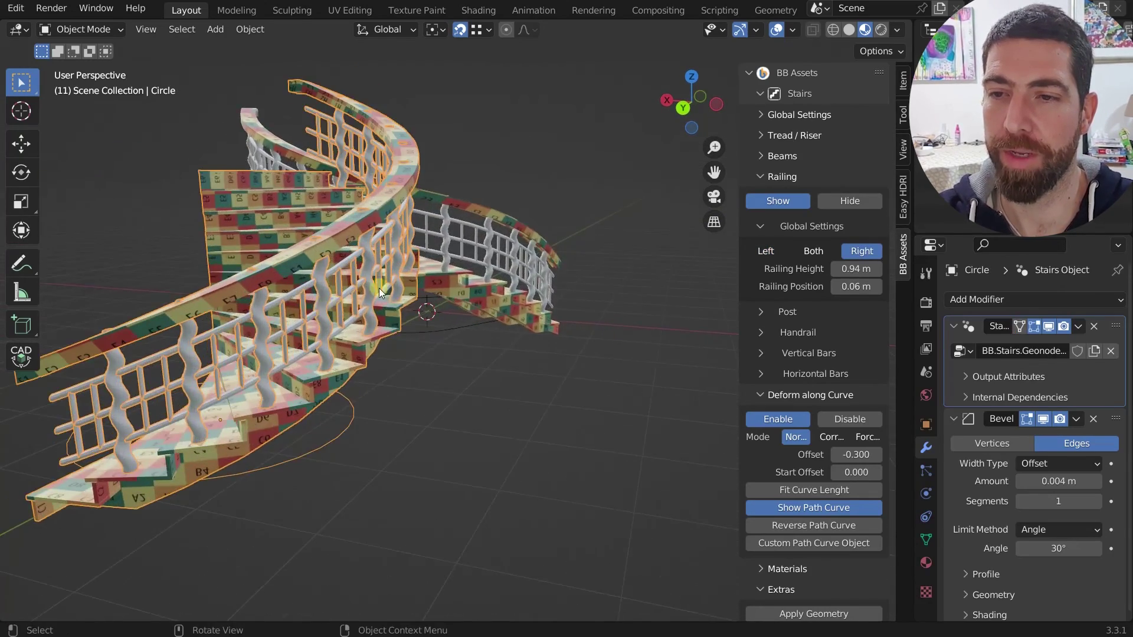
middle_click_drag(379, 288, 356, 310)
scroll(307, 162, "up", 3)
scroll(307, 162, "down", 2)
scroll(373, 294, "down", 2)
scroll(360, 305, "down", 2)
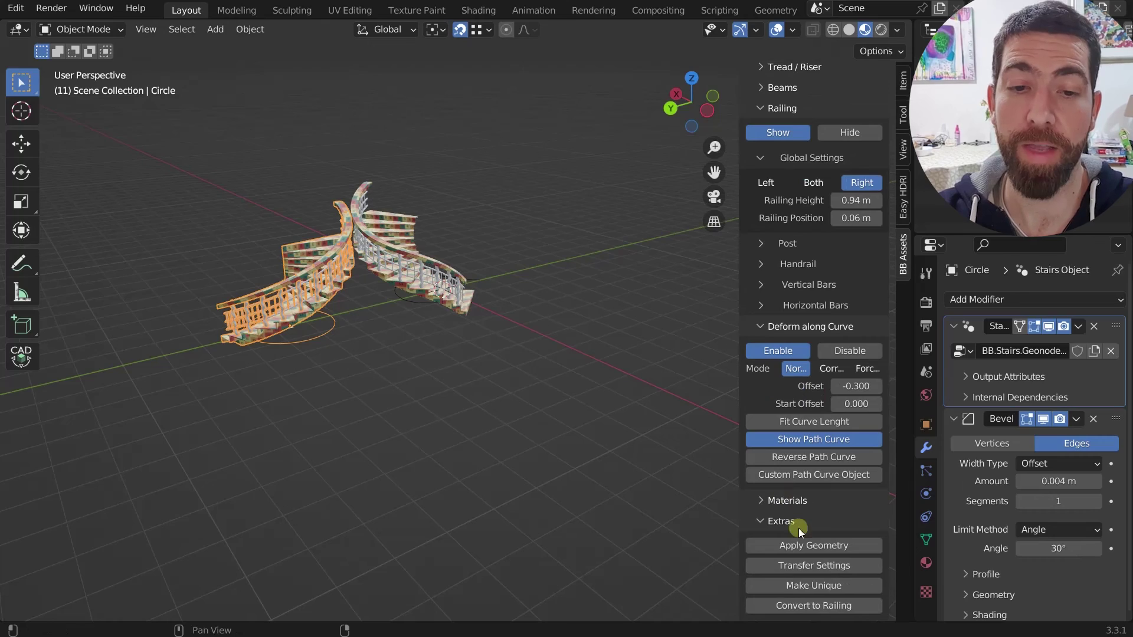
Convert the selected curved staircase to a standalone railing along its circle curve
middle_click_drag(288, 279, 339, 327)
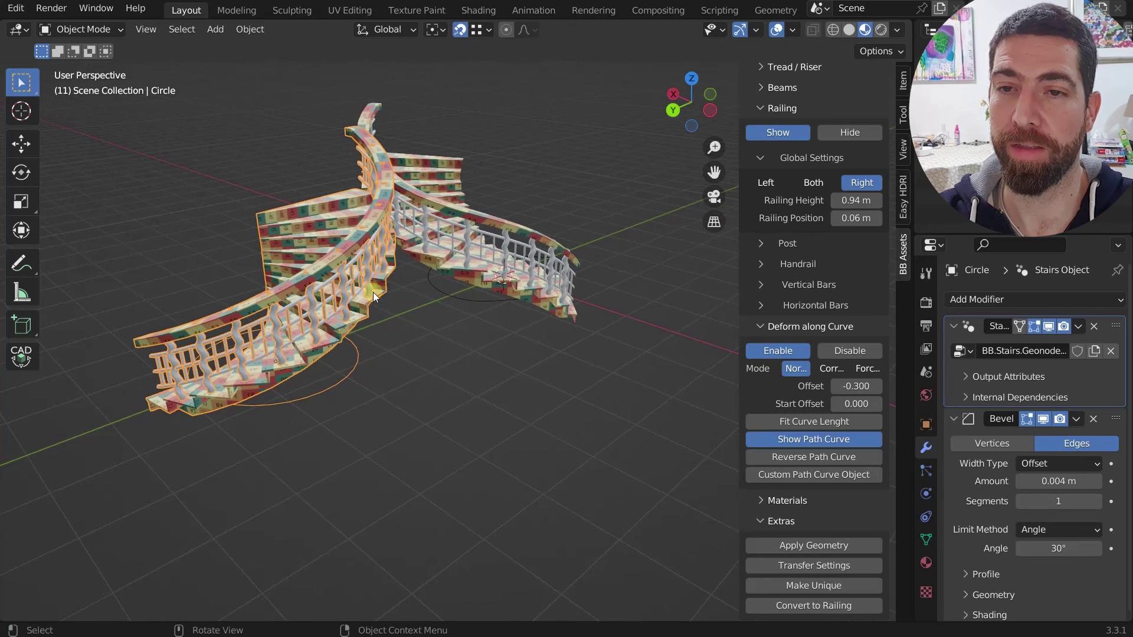
scroll(454, 246, "up", 3)
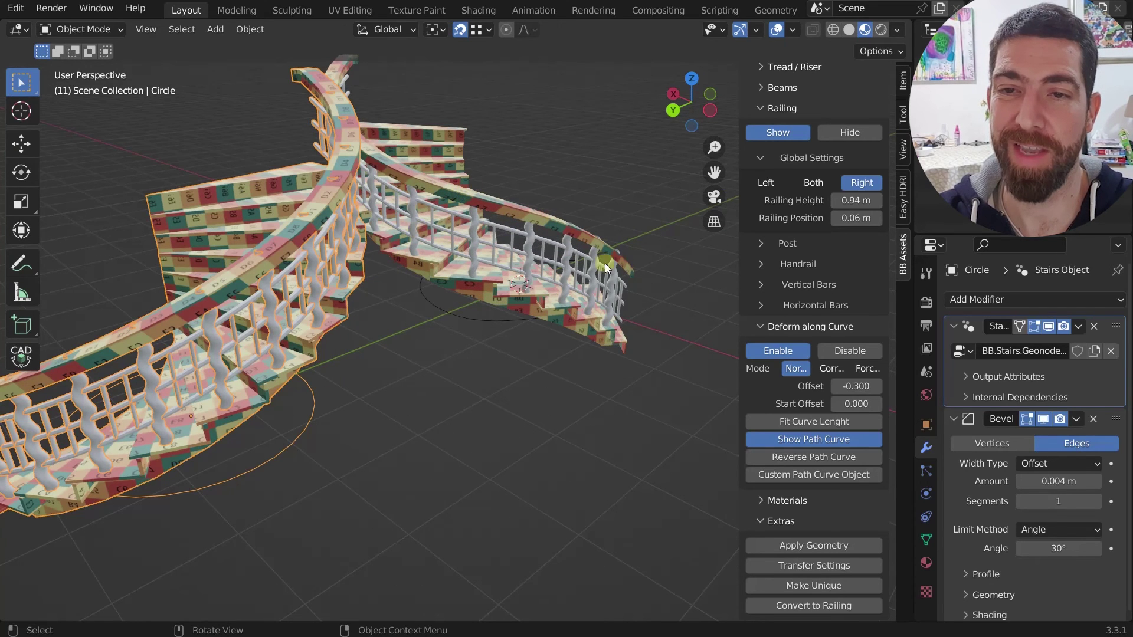
mouse_move(498, 258)
middle_mouse_down()
mouse_move(492, 224)
mouse_move(484, 244)
middle_mouse_up()
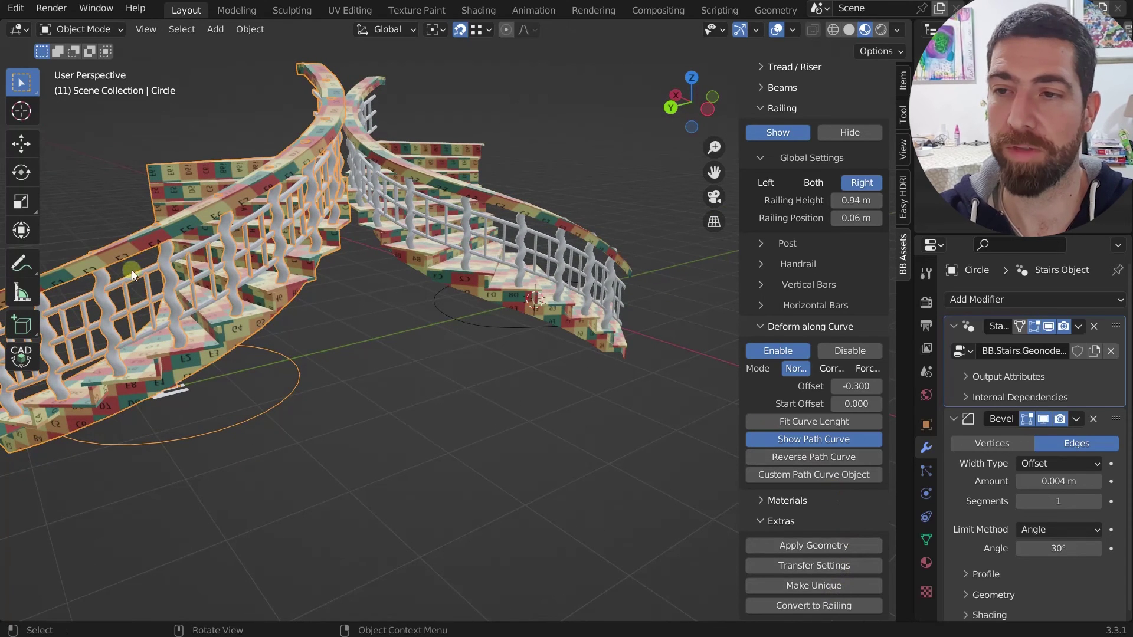
left_click(826, 607)
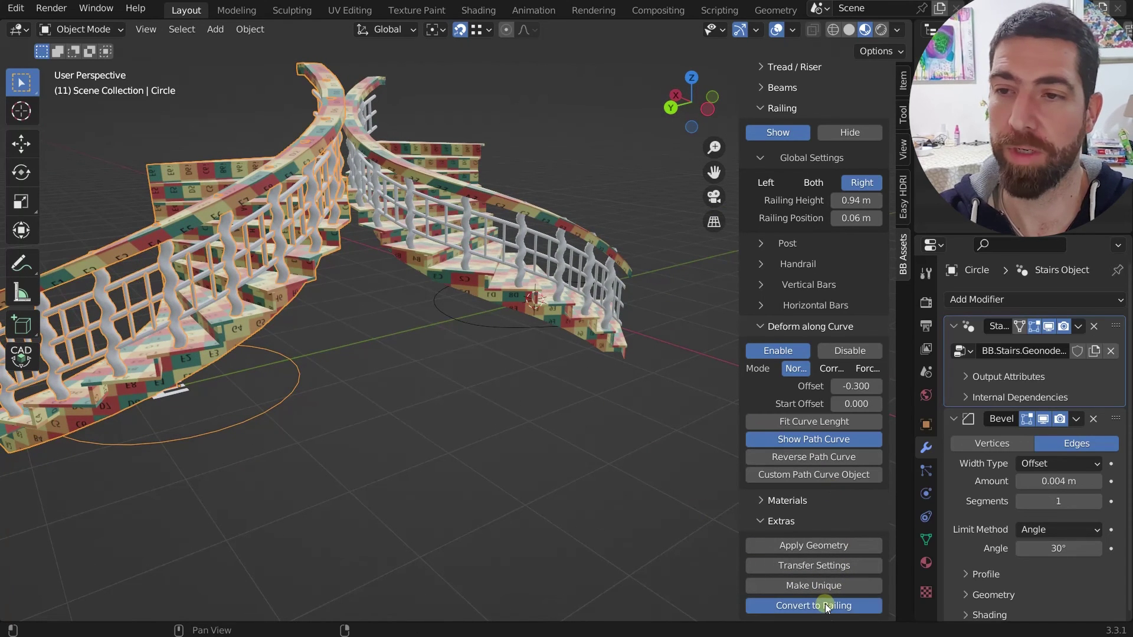
scroll(94, 395, "up", 5)
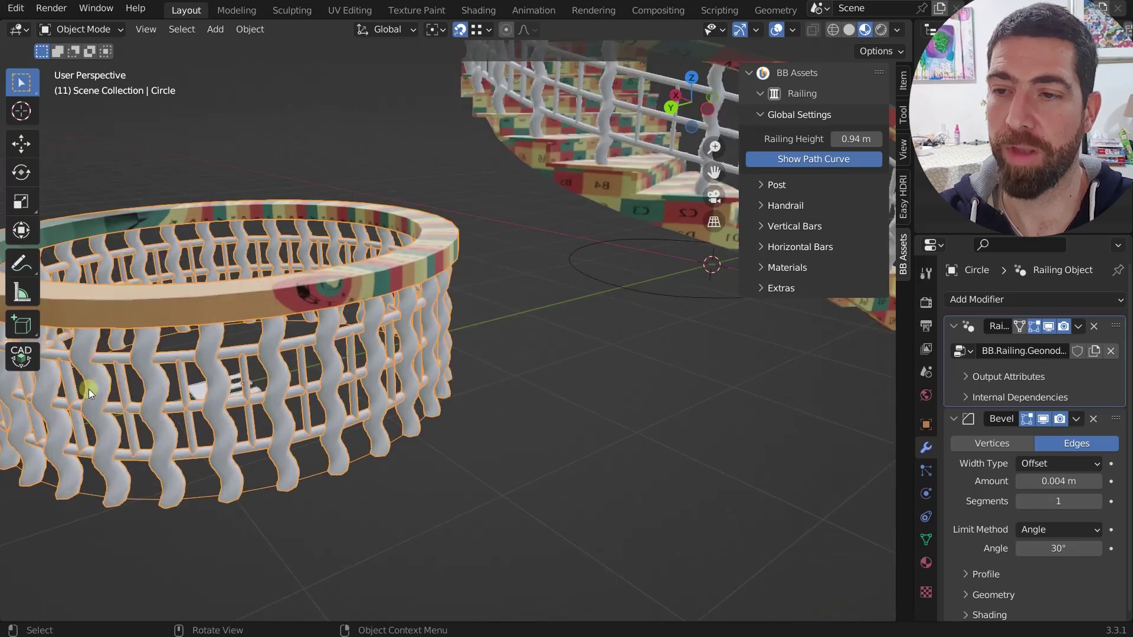
middle_click_drag(89, 387, 522, 241)
scroll(406, 345, "down", 6)
scroll(487, 244, "up", 3)
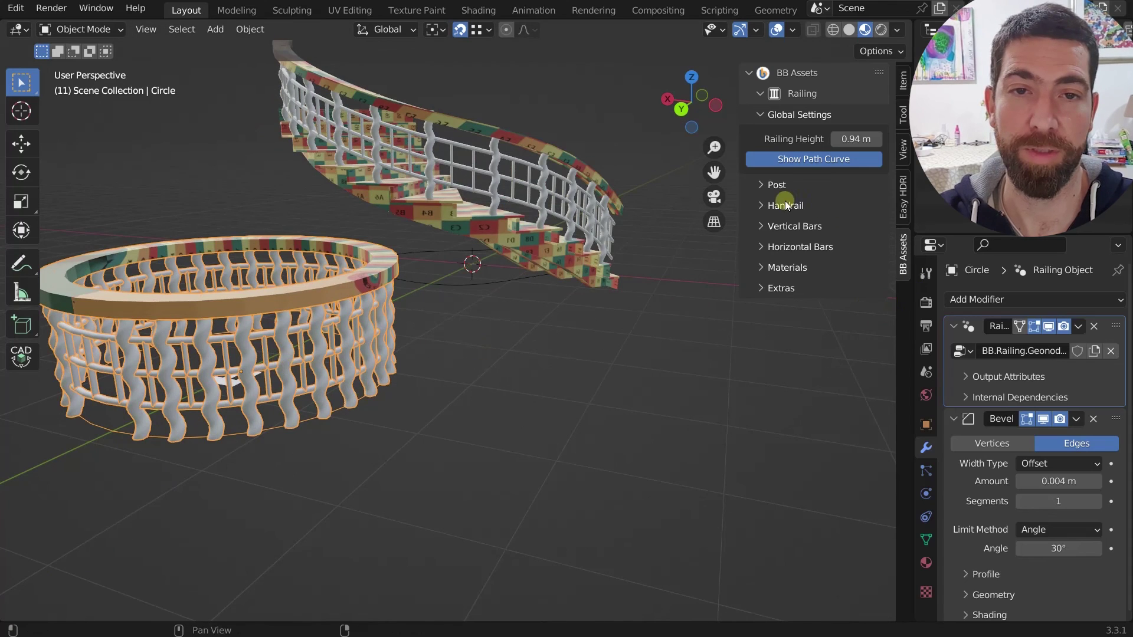
Turn off Hide End Post and Hide Start Post in the circular railing's post settings
middle_click_drag(587, 269, 172, 353)
left_click(770, 185)
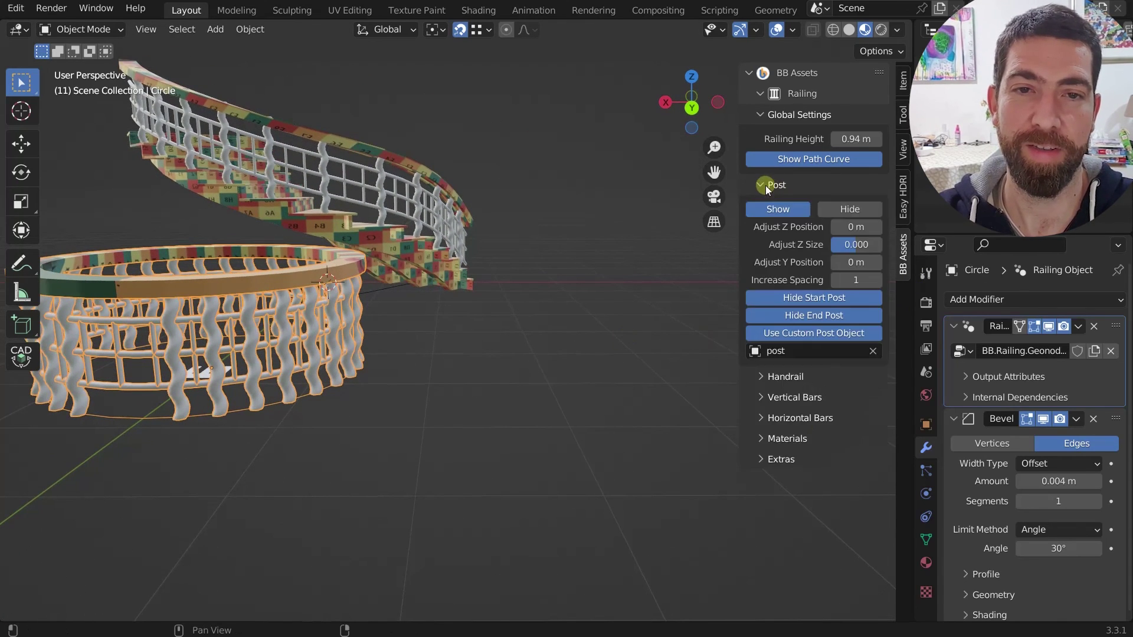
left_click(824, 311)
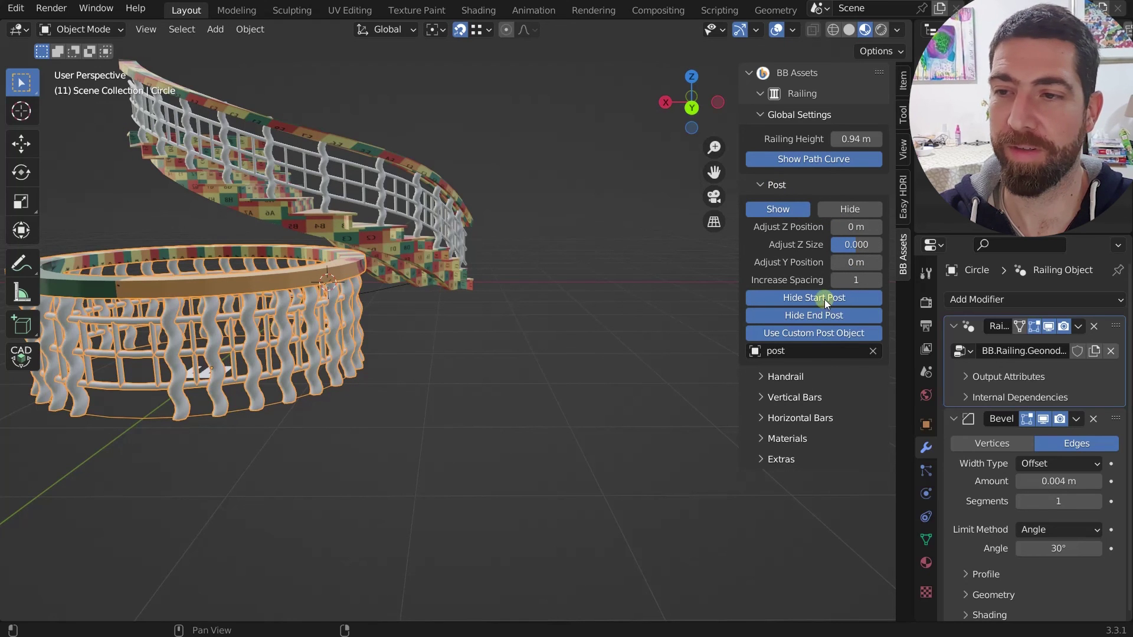
left_click(823, 299)
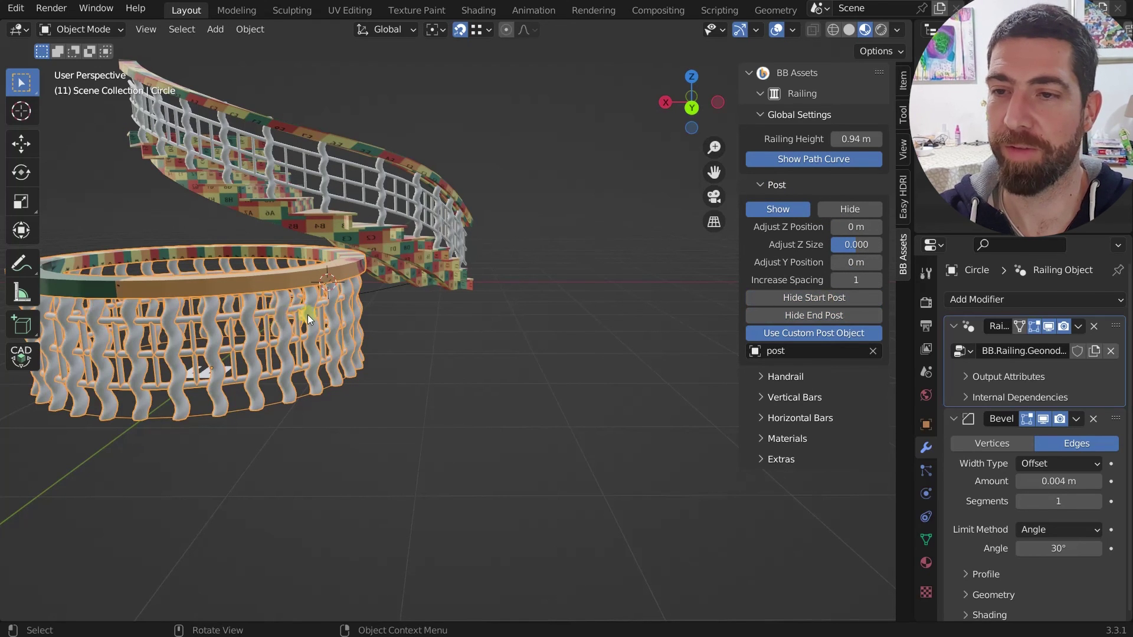
Set the Increase Spacing of the circular railing's posts to 3
middle_click_drag(307, 314, 353, 380)
left_click(876, 281)
left_click(875, 281)
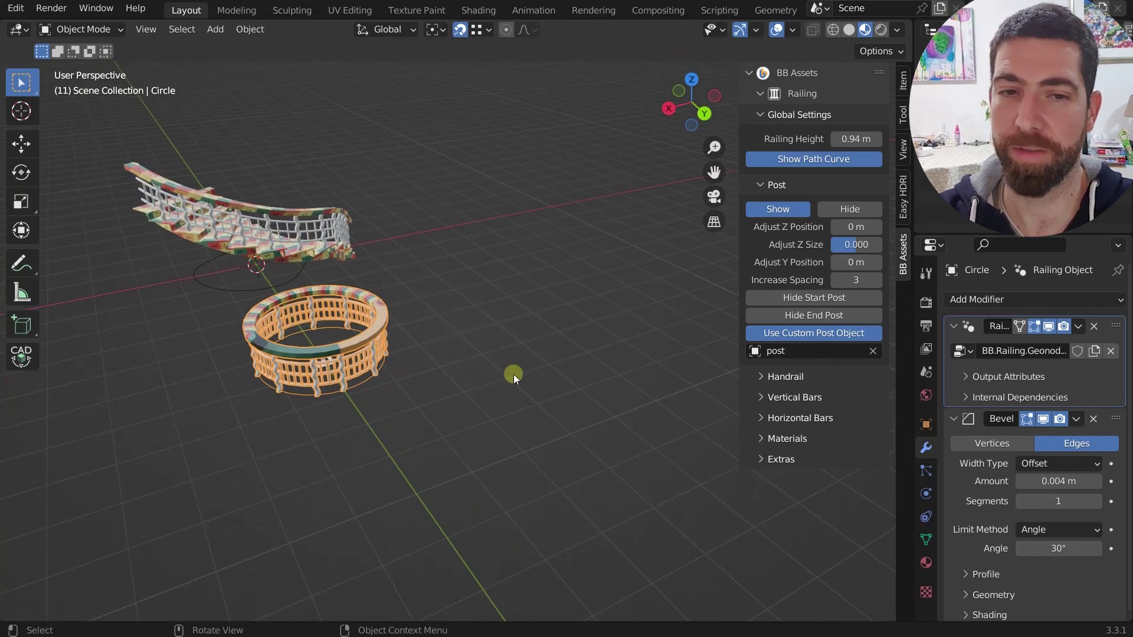
Examine the circular railing and the remaining curved stairs from several angles
scroll(521, 374, "down", 3)
mouse_move(521, 374)
middle_mouse_down()
mouse_move(485, 377)
mouse_move(498, 377)
middle_mouse_up()
scroll(458, 366, "up", 3)
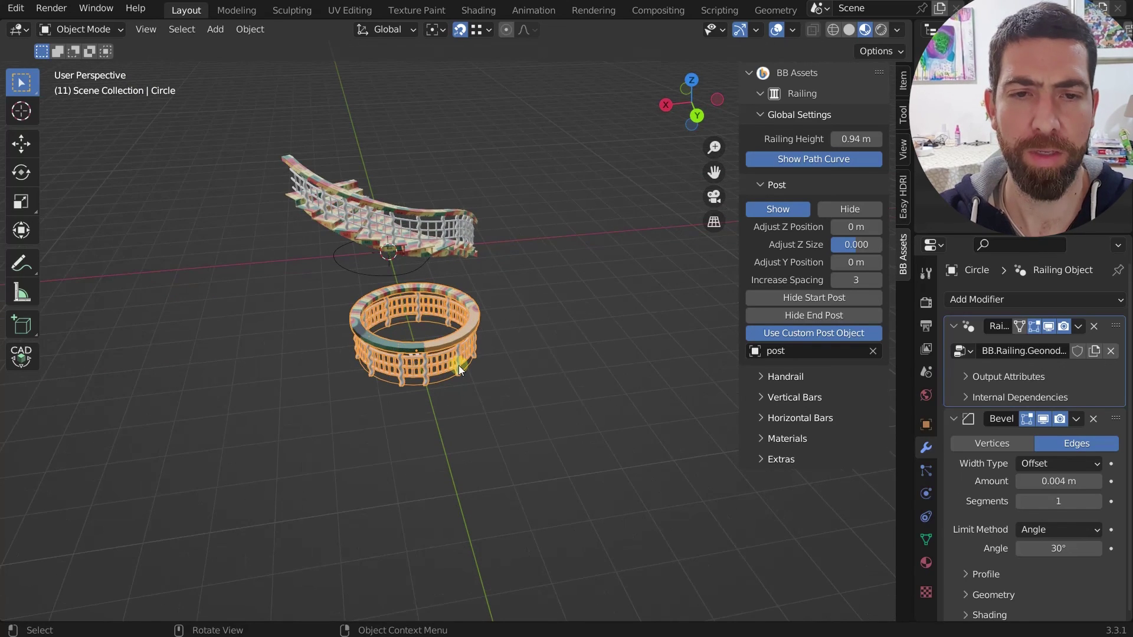
middle_click_drag(419, 371, 553, 376)
scroll(621, 358, "up", 3)
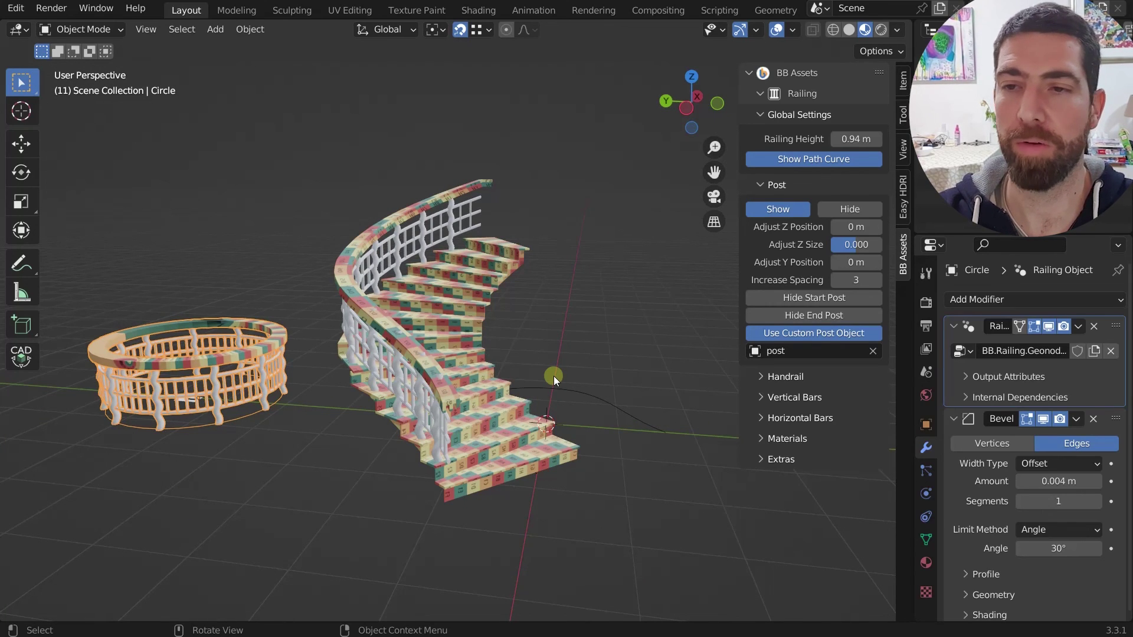
middle_click_drag(550, 384, 437, 383)
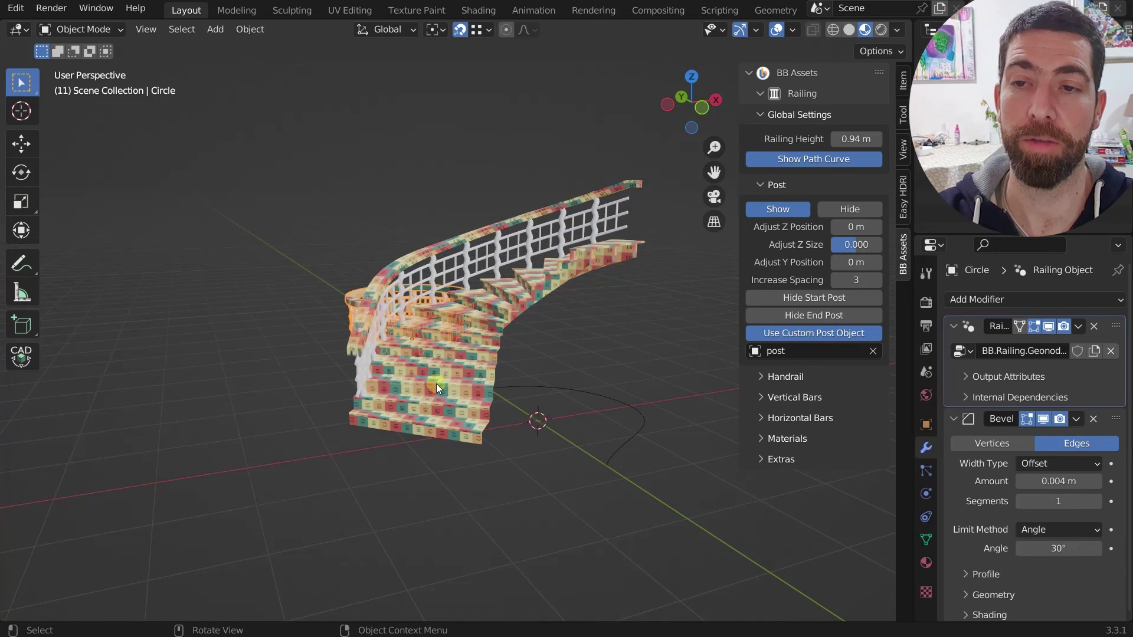
middle_click_drag(437, 384, 420, 421)
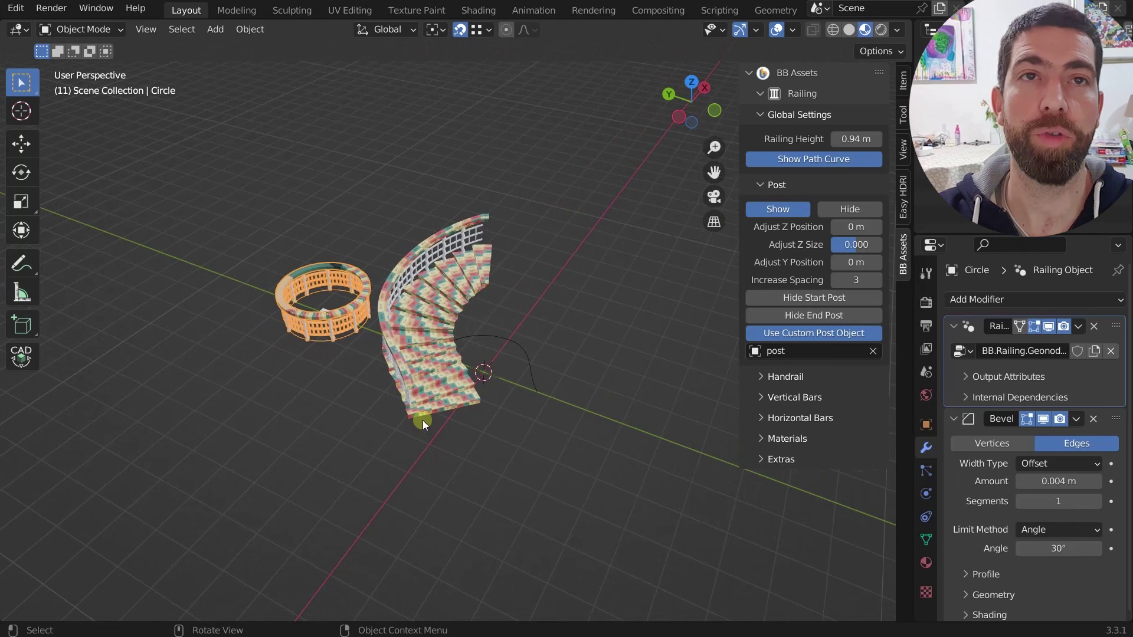